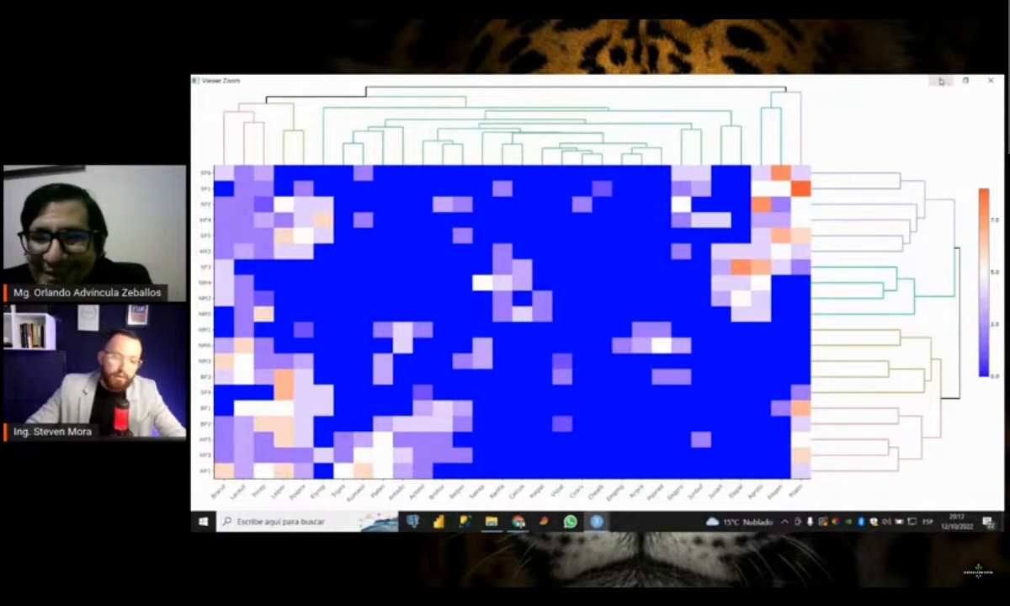
Minimize the enlarged heatmap, switch to the datos folder in Google Drive and view the file options for Reporte de datos.R
left_click(941, 81)
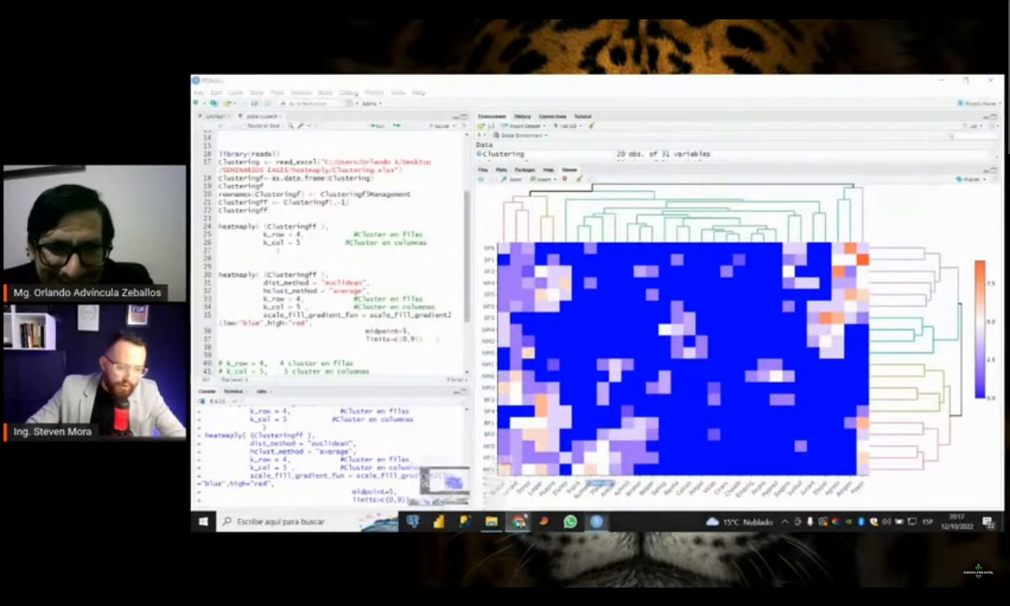
mouse_move(518, 521)
left_click(483, 475)
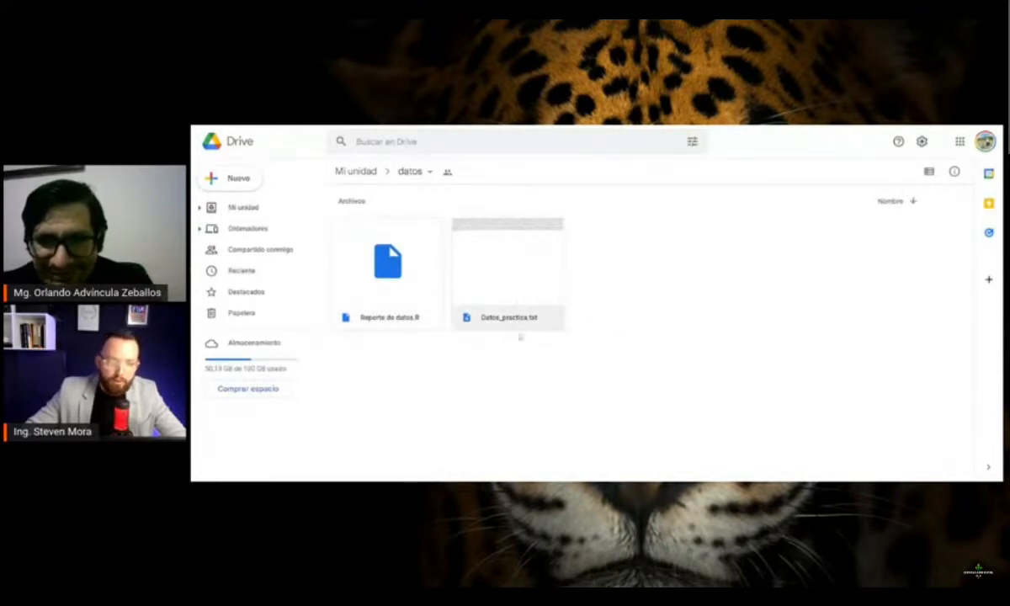
left_click(507, 278)
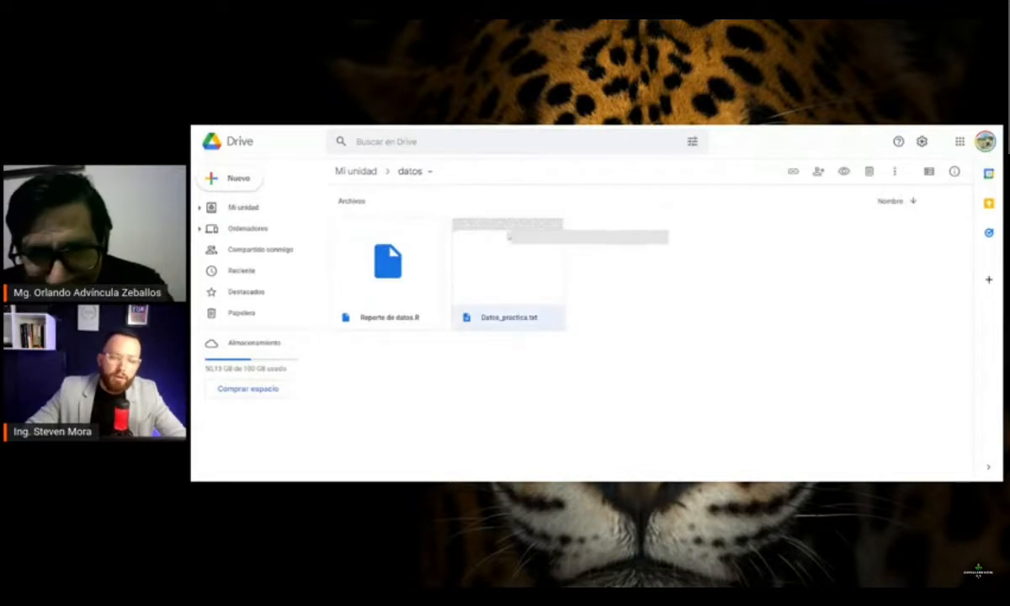
right_click(400, 280)
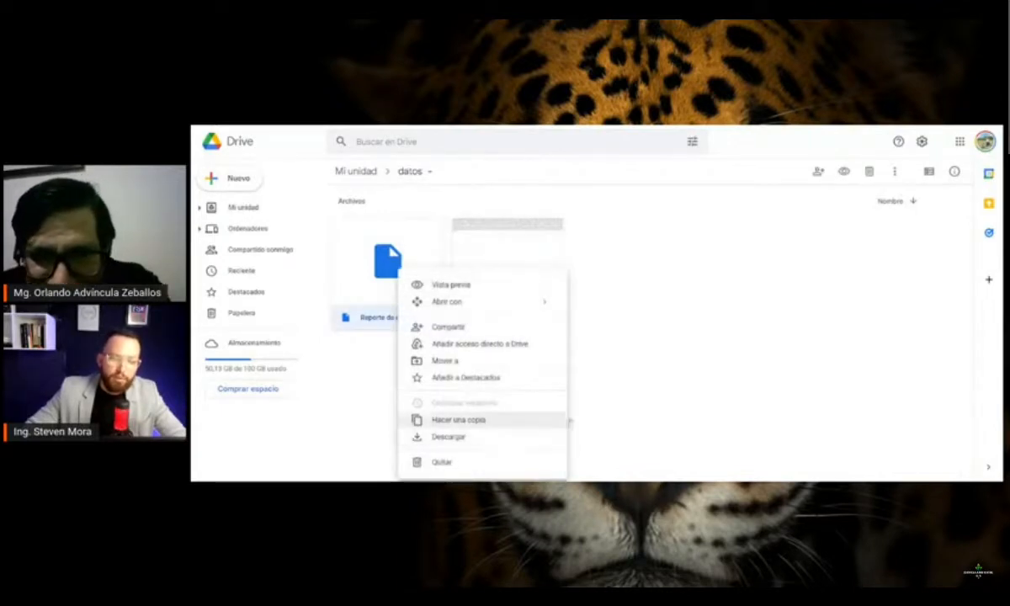
left_click(583, 356)
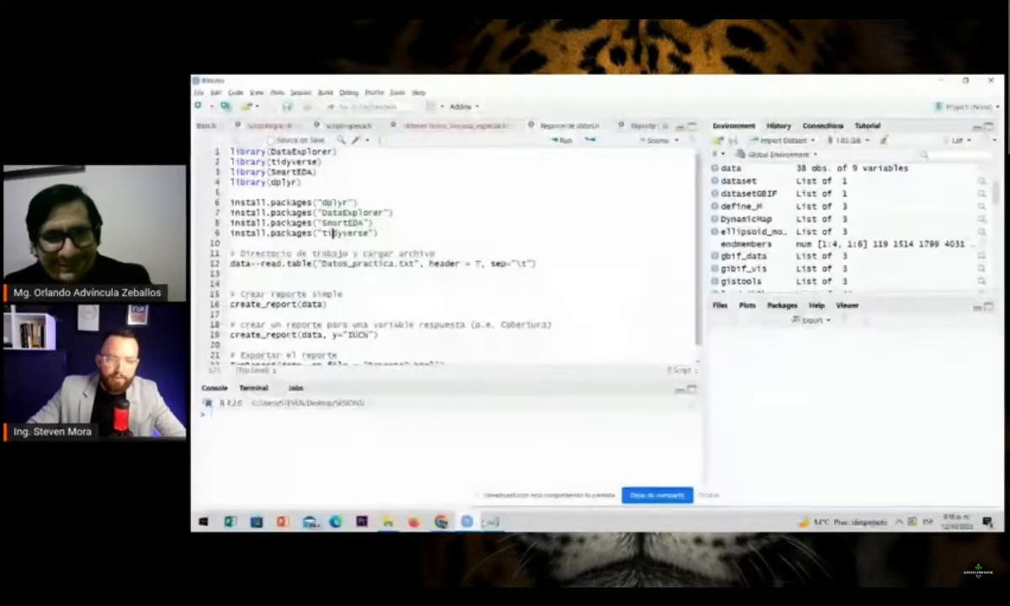
Hide the screen-sharing notice in RStudio and clear all objects from the workspace
left_click(704, 496)
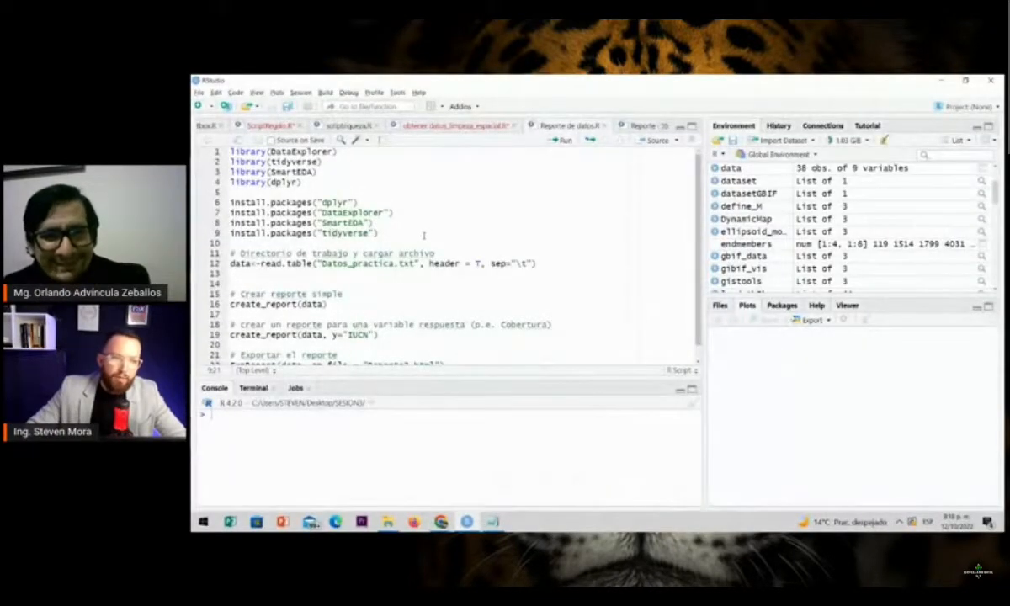
scroll(502, 282, "down", 1)
scroll(434, 254, "up", 1)
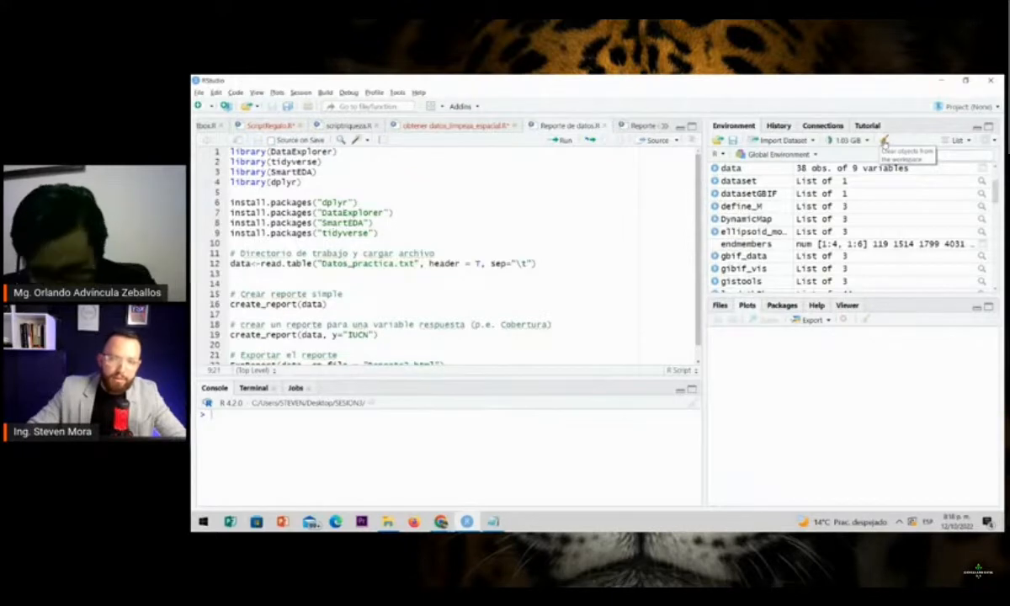
left_click(883, 141)
left_click(572, 343)
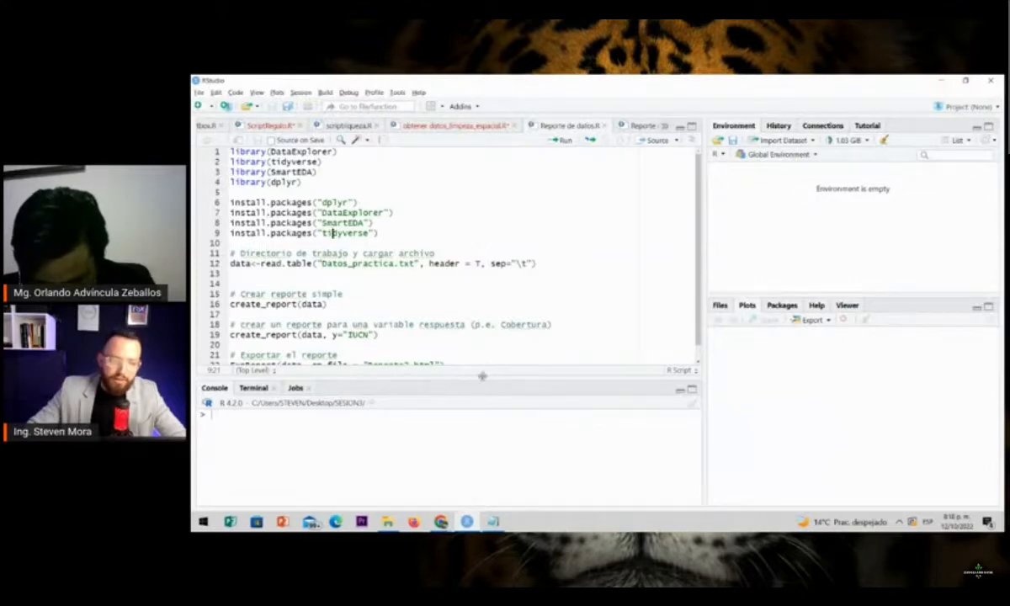
Enlarge the script editor and review the report code, the library calls and the install.packages lines in Reporte de datos.R
left_click_drag(481, 377, 481, 402)
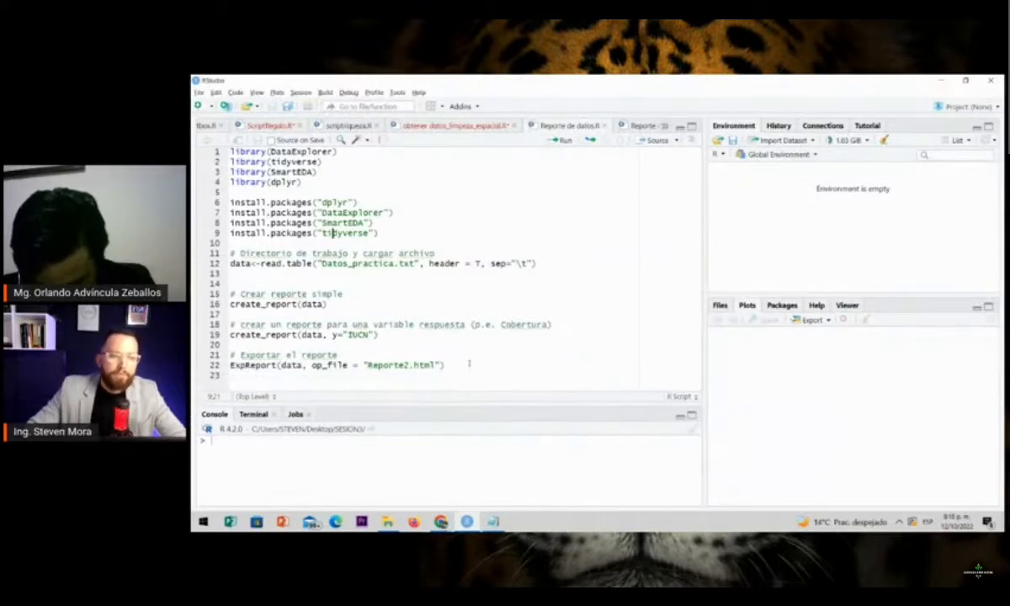
left_click_drag(444, 365, 229, 253)
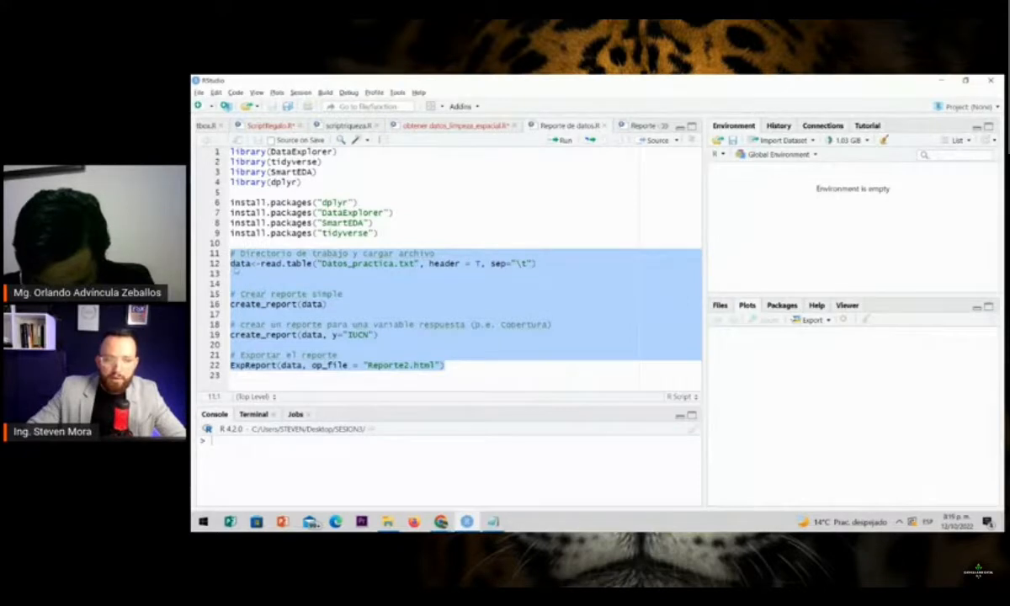
left_click_drag(379, 234, 231, 152)
left_click(345, 181)
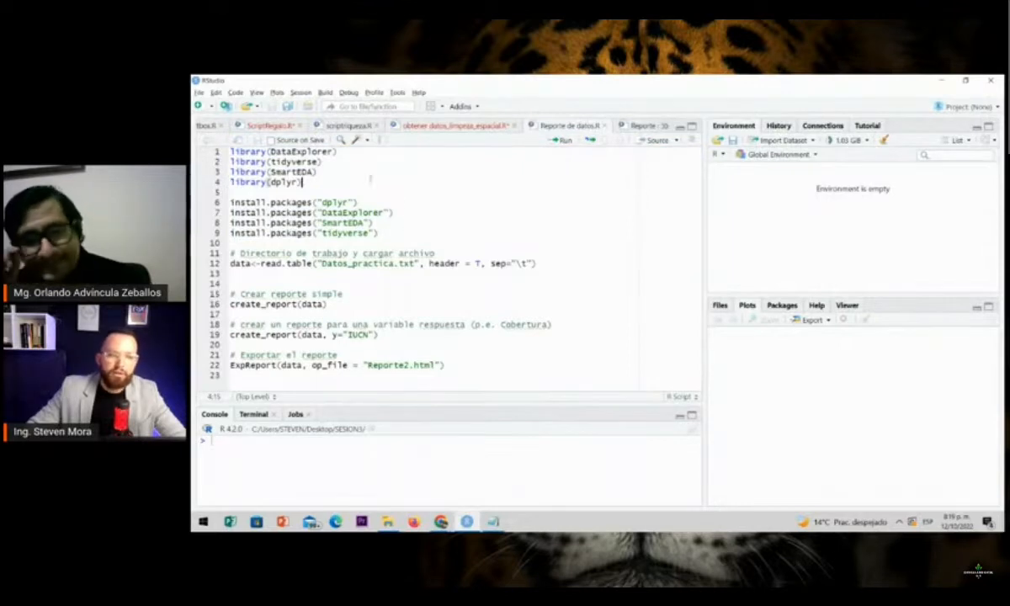
left_click_drag(338, 152, 298, 181)
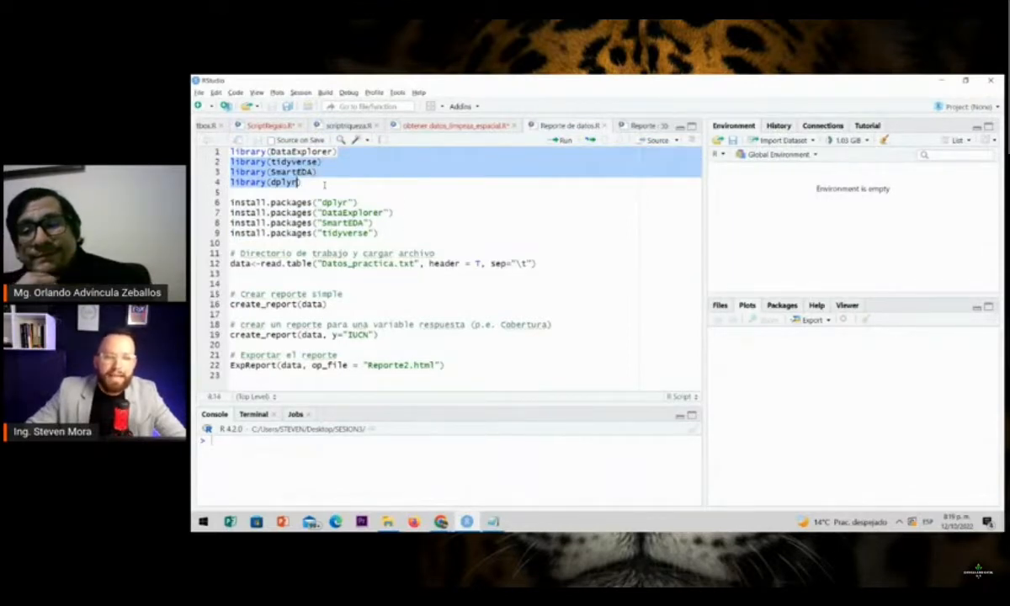
left_click(324, 184)
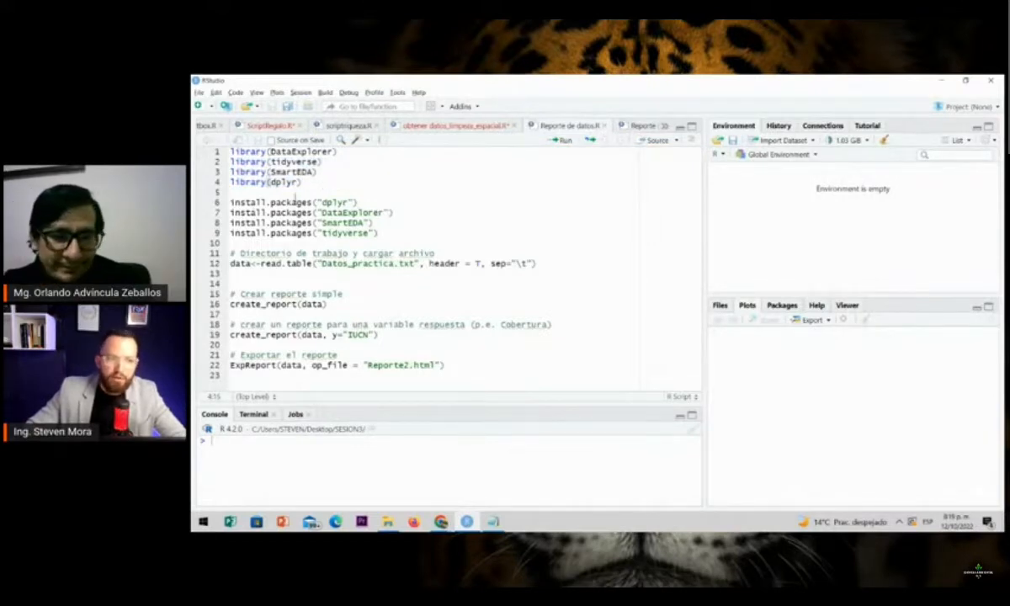
left_click(232, 203)
left_click_drag(232, 203, 398, 231)
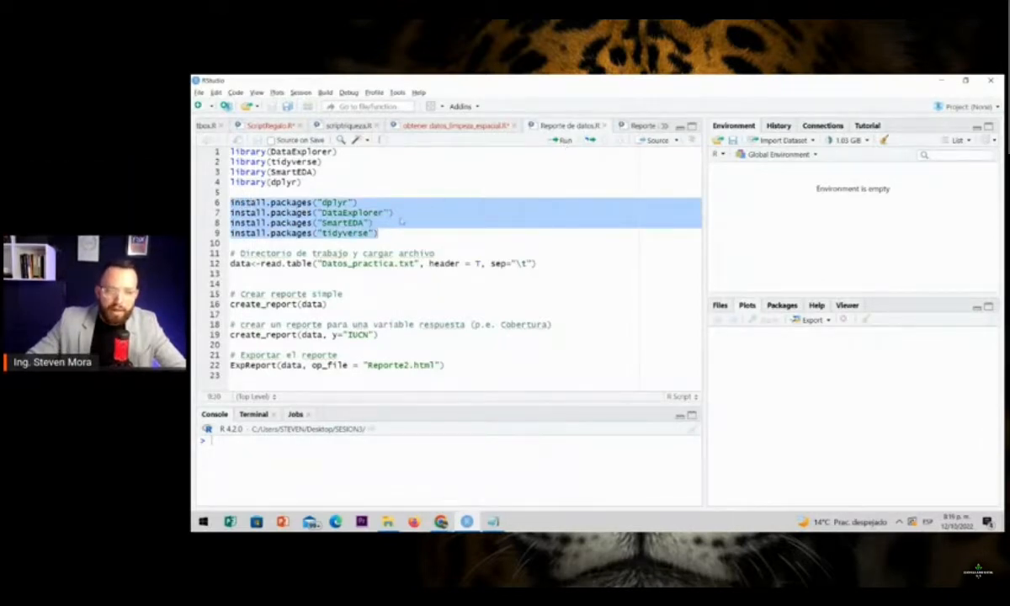
left_click(371, 203)
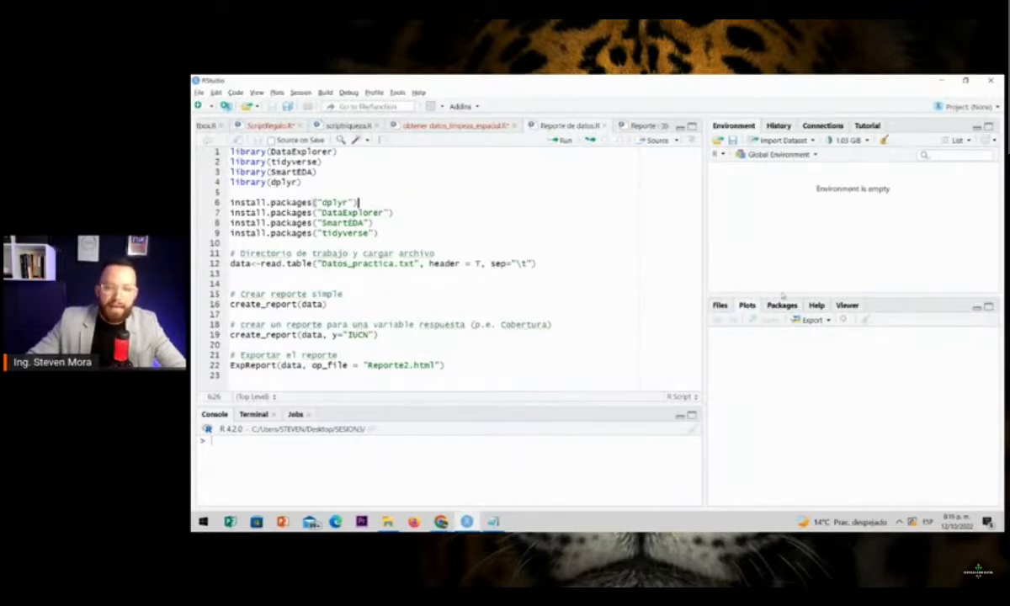
Widen the pane beside the script, show the installed packages and unload the geodata package
left_click_drag(705, 242, 651, 241)
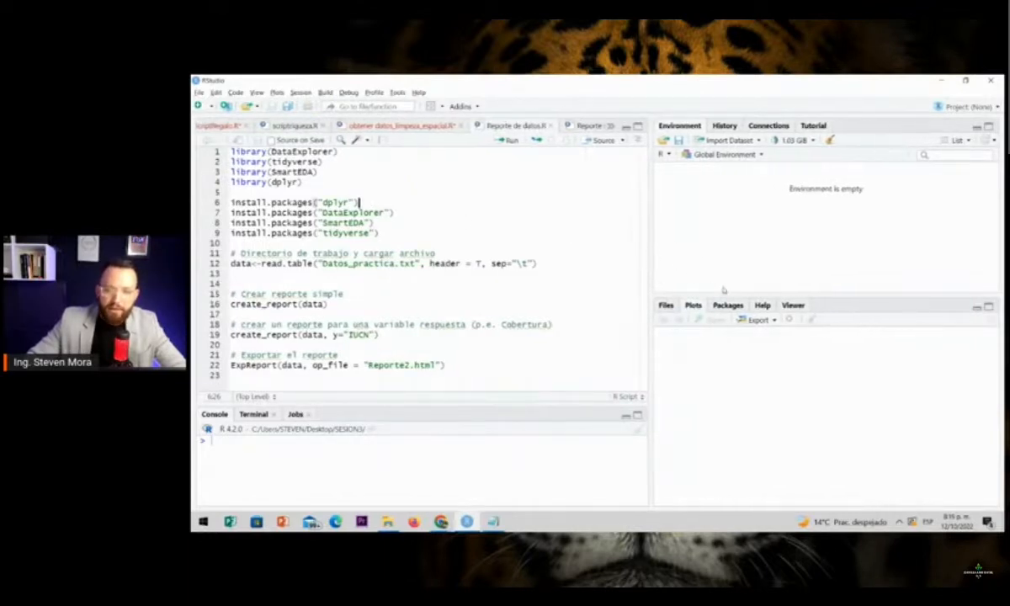
left_click(727, 305)
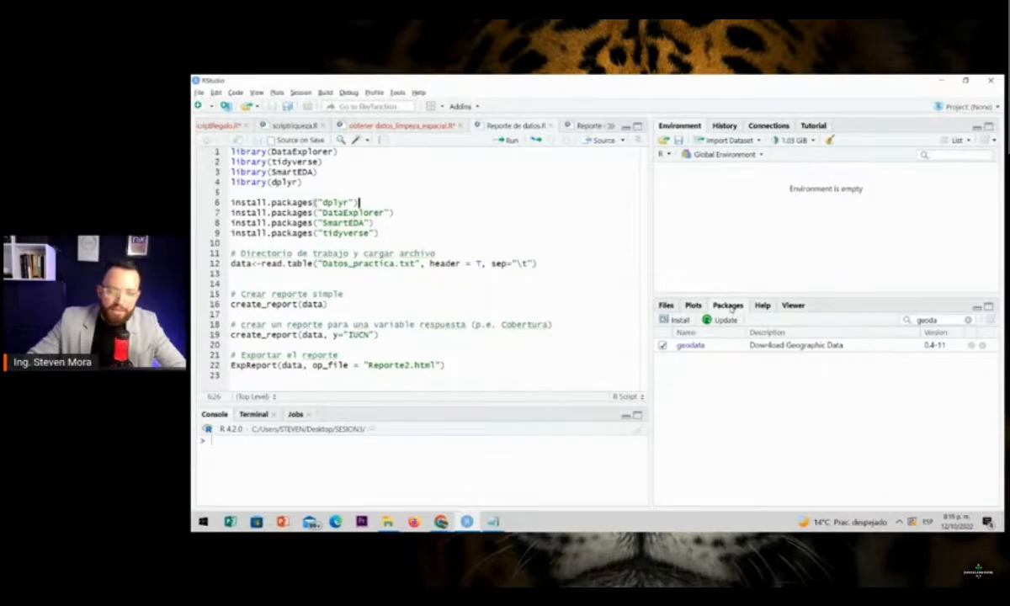
left_click(662, 346)
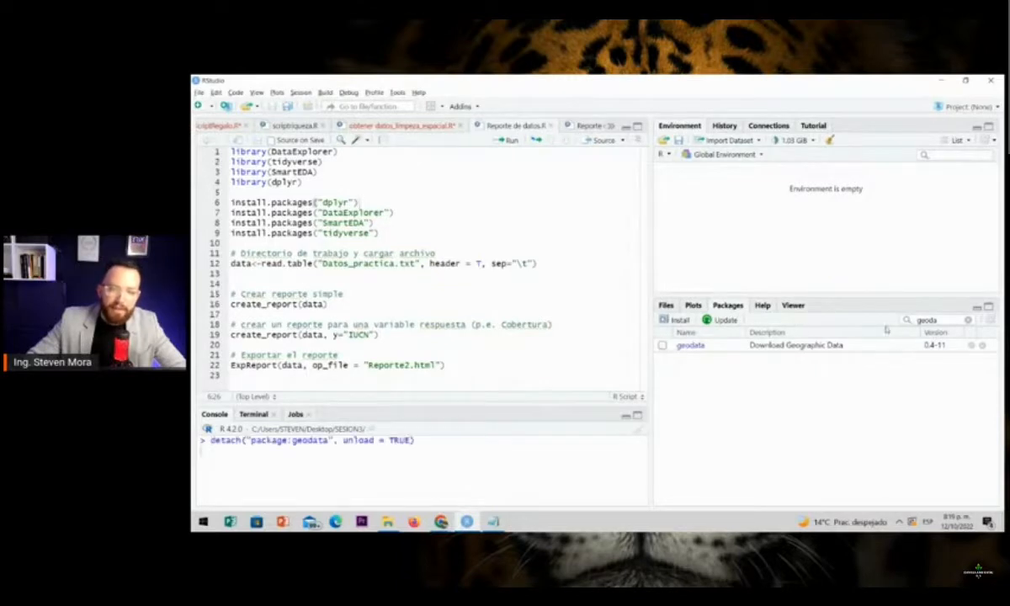
Search the installed packages for "dpl" and "data", and clear the search
double_click(930, 320)
key("BackSpace")
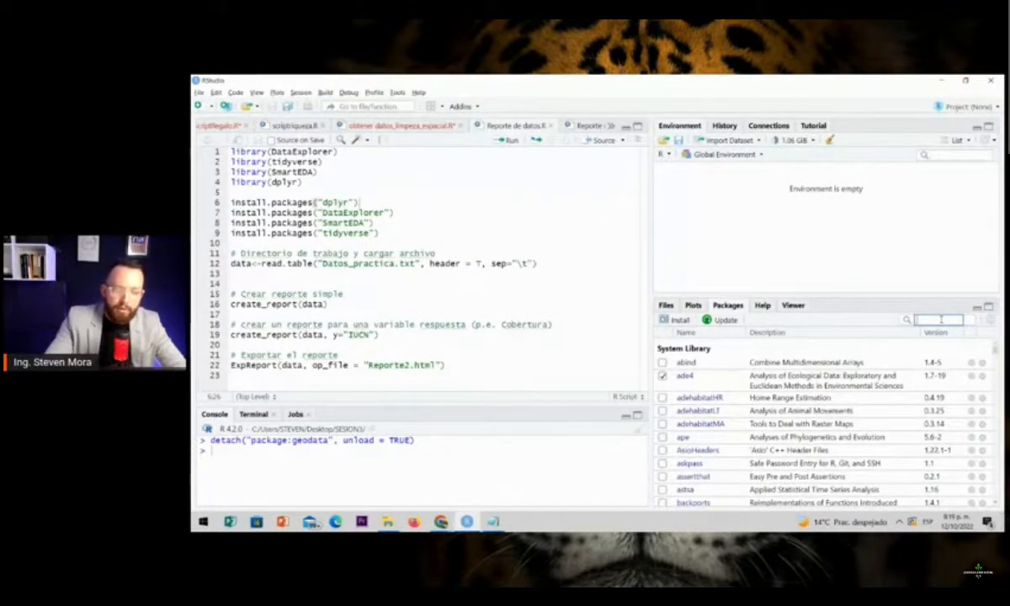
type("dpl")
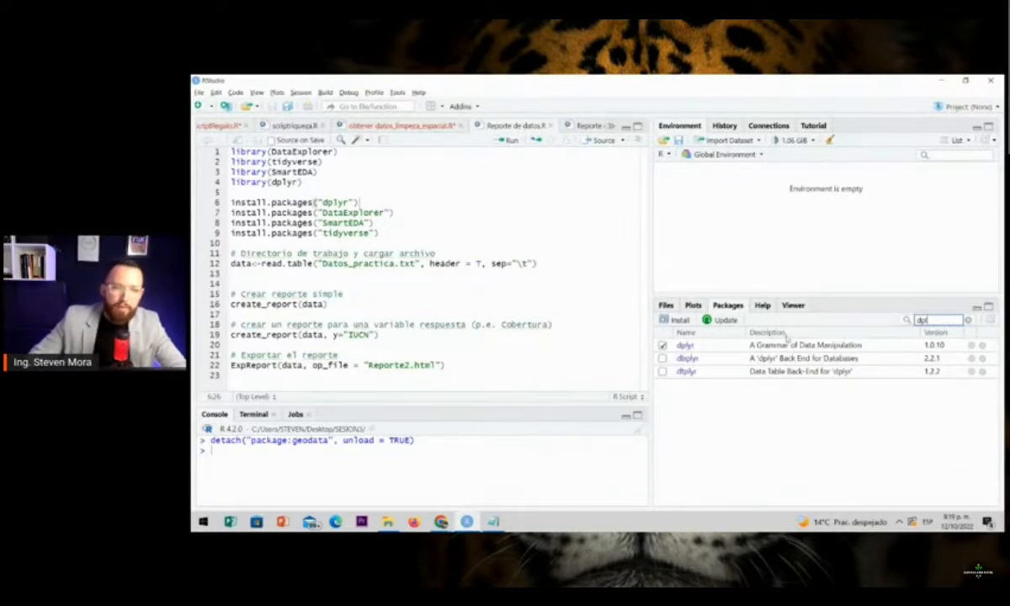
key("BackSpace")
key("BackSpace")
key("BackSpace")
type("data")
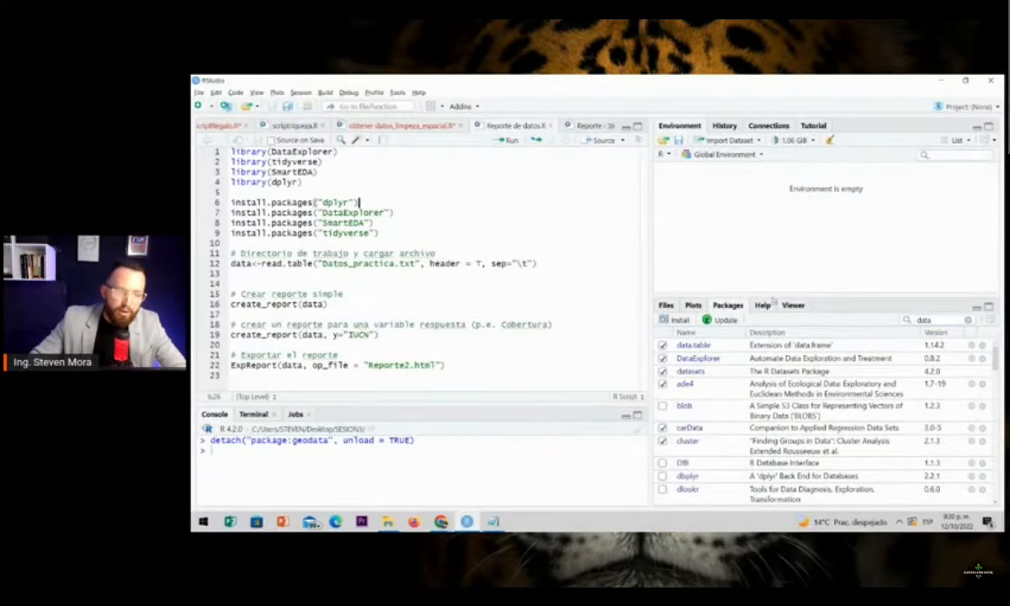
left_click(967, 319)
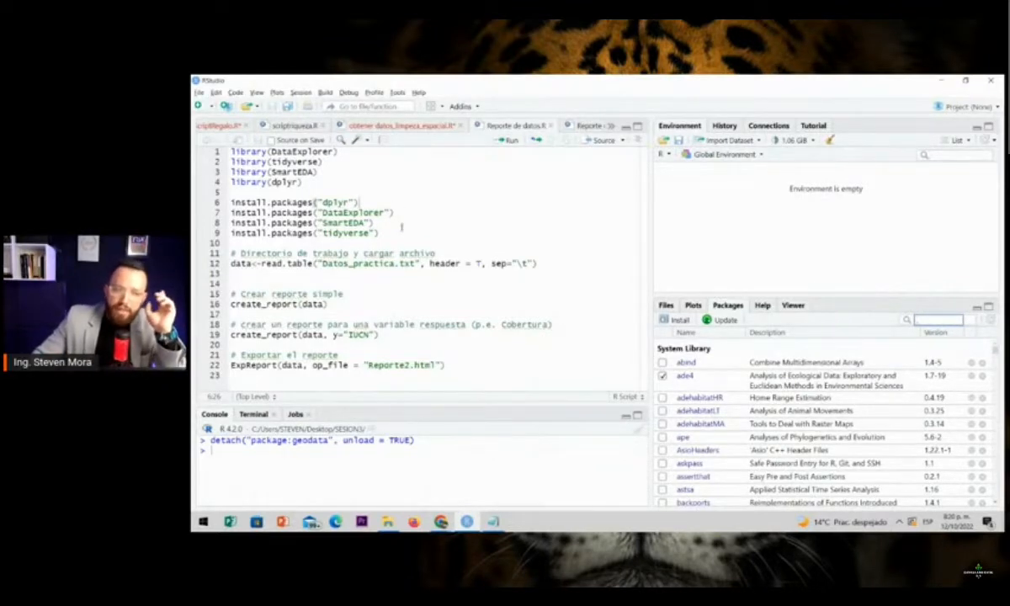
Run the four library lines of the script one by one to load DataExplorer, tidyverse, SmartEDA and dplyr
left_click(402, 225)
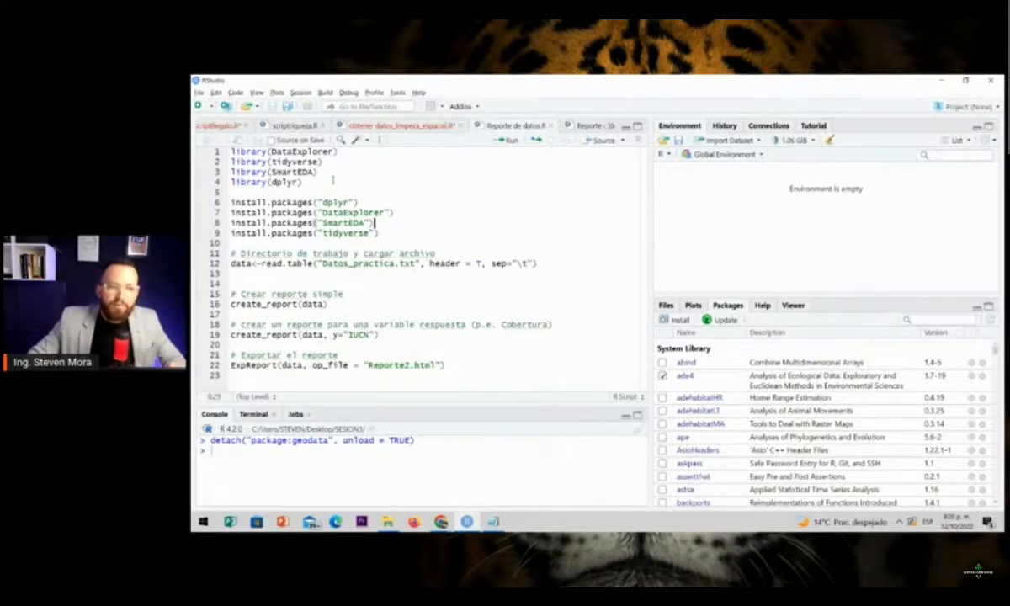
left_click_drag(231, 152, 333, 152)
left_click(363, 152)
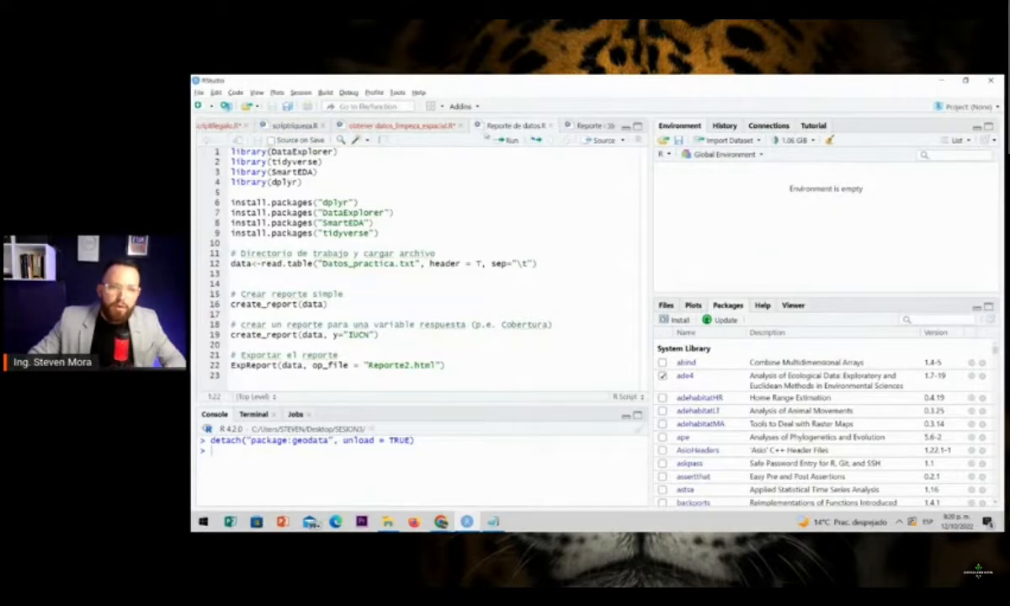
left_click(504, 141)
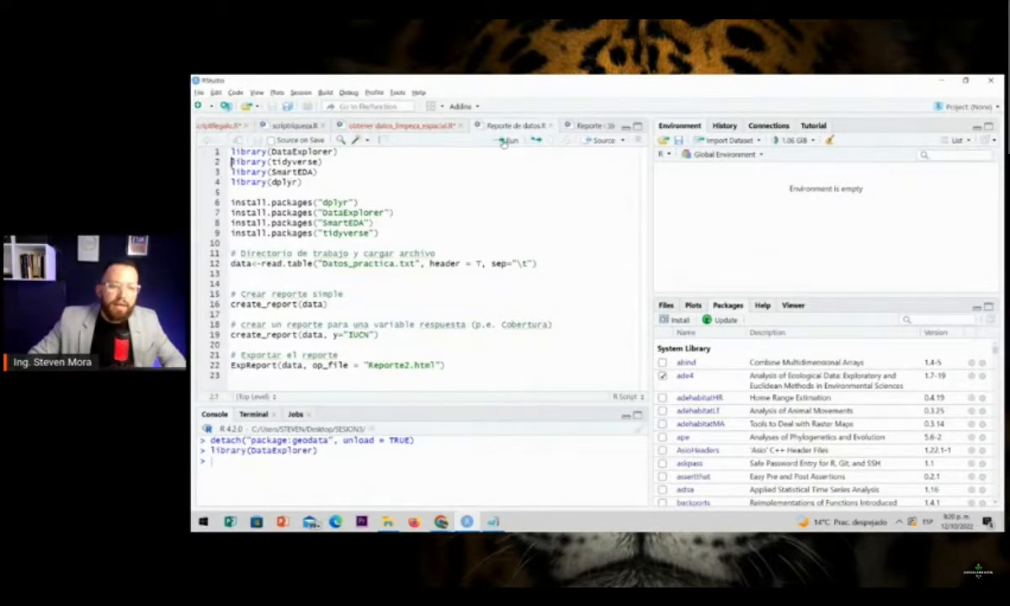
left_click(504, 141)
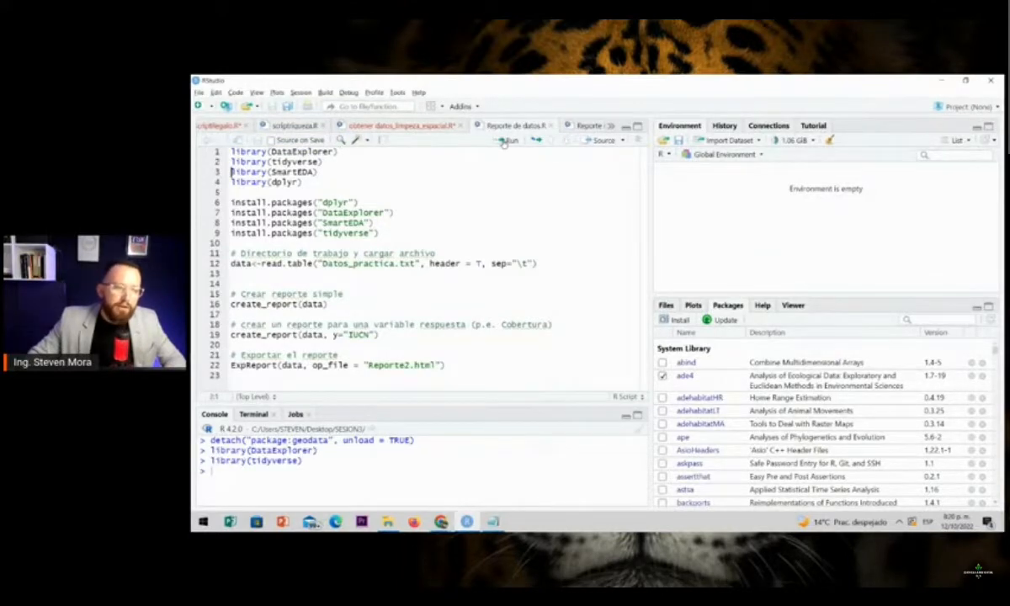
left_click(505, 140)
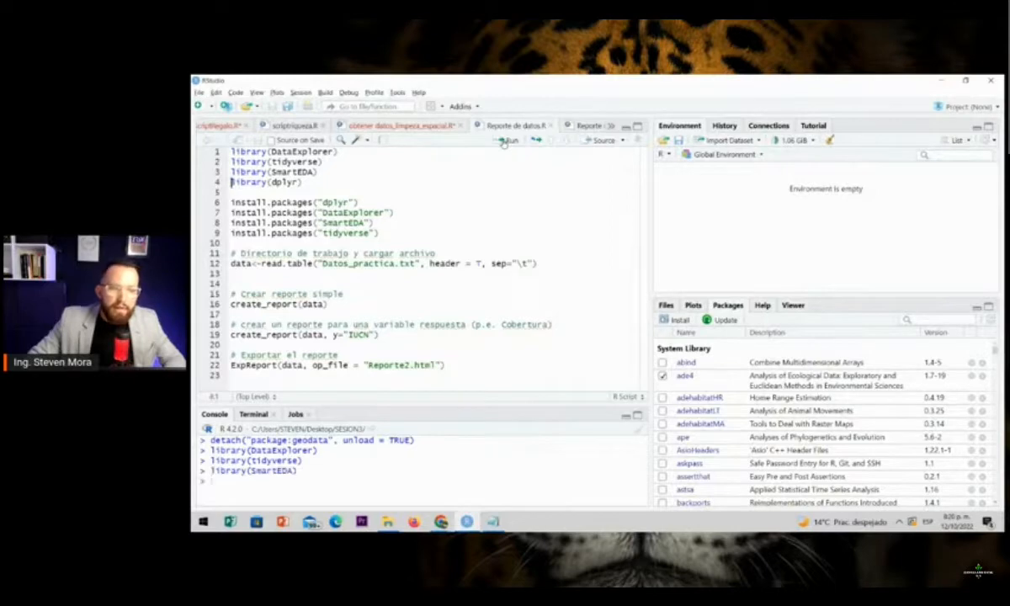
left_click(505, 141)
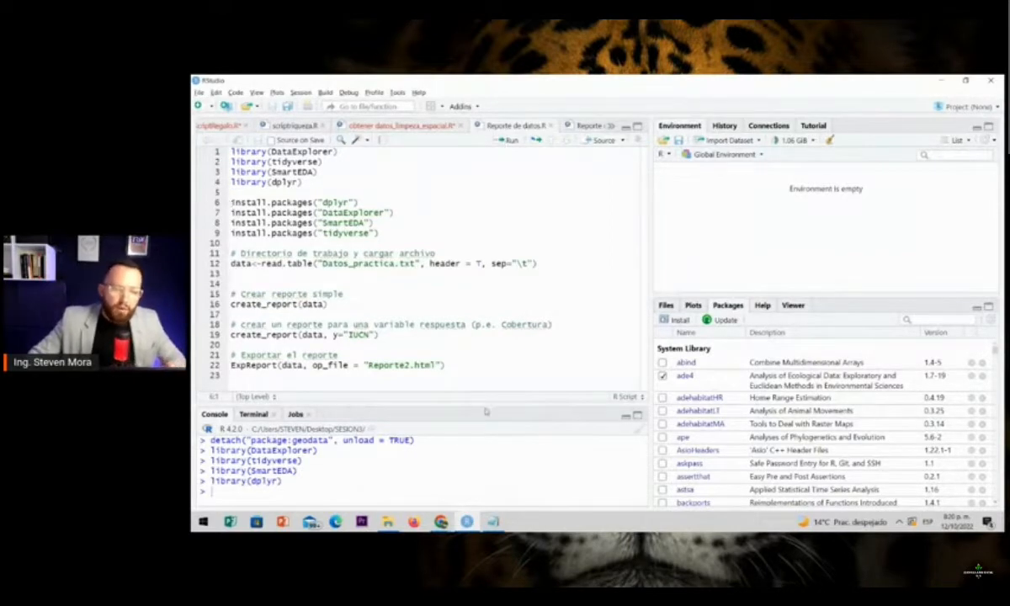
Enlarge the console to inspect the output of the library calls, and shrink it again
left_click_drag(478, 406, 483, 274)
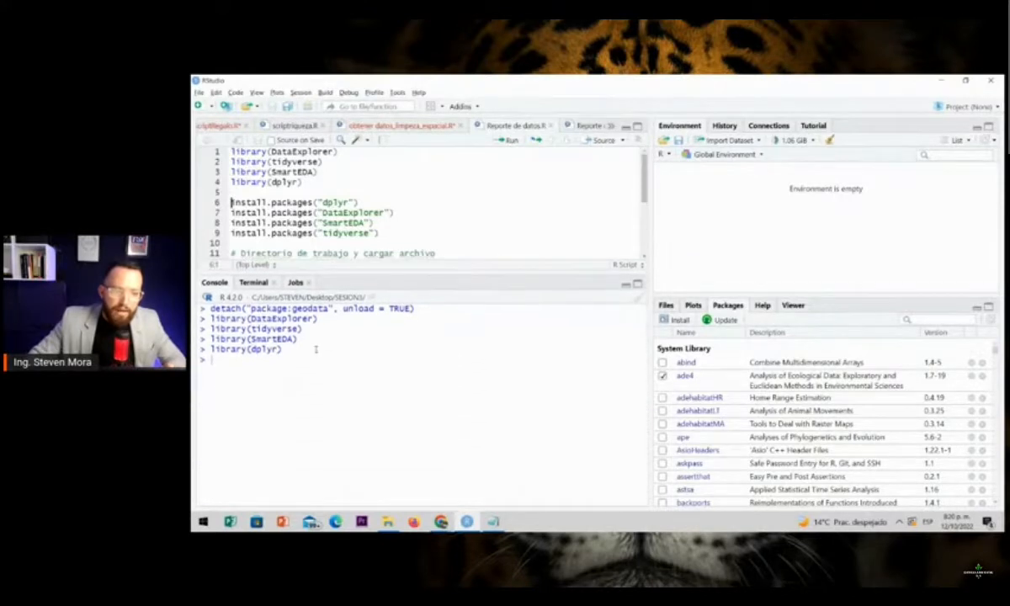
left_click(314, 364)
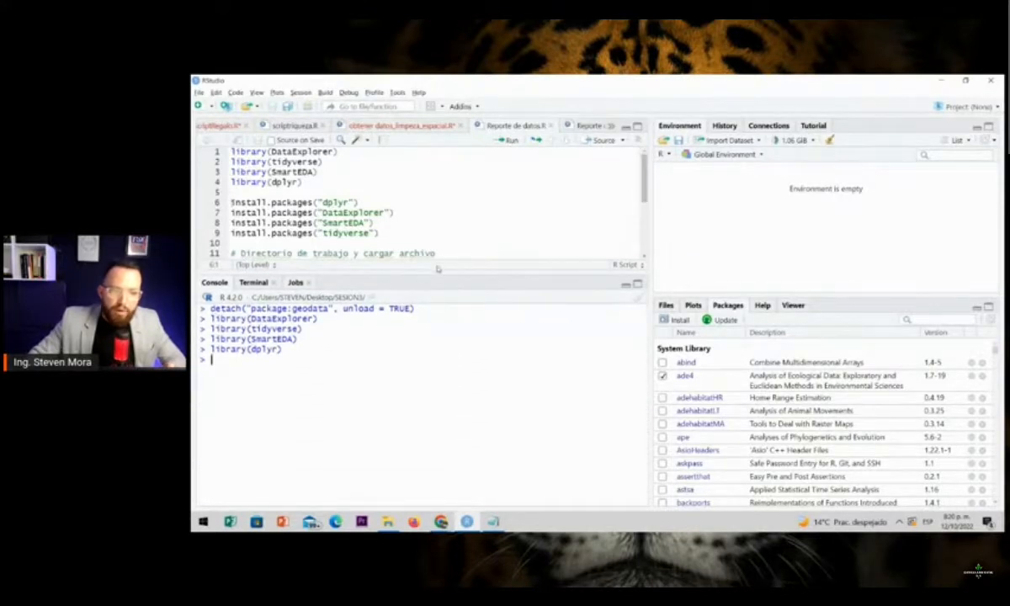
left_click_drag(413, 276, 430, 371)
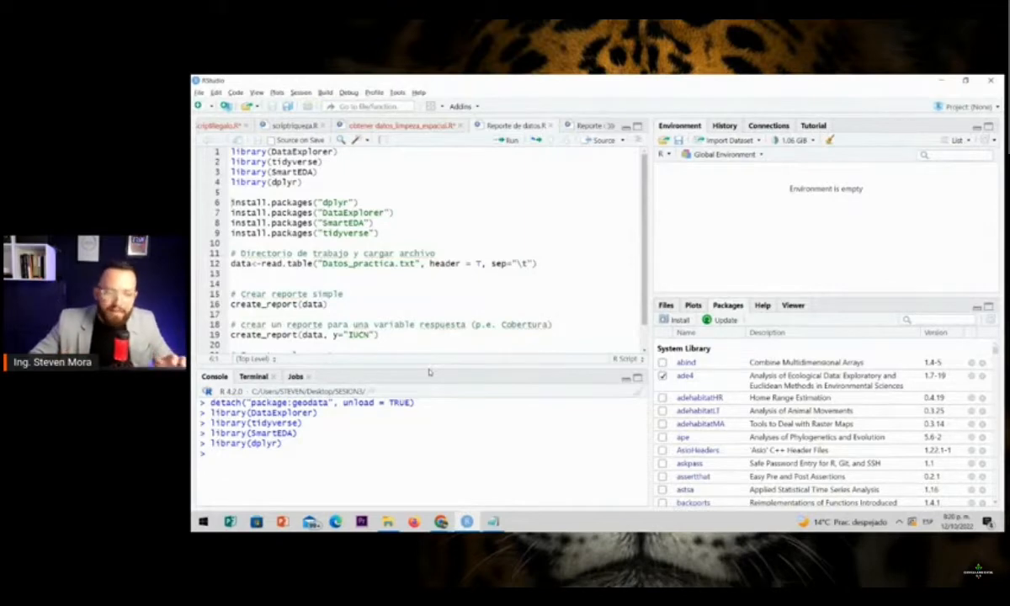
Rerun the library lines from DataExplorer through dplyr, starting at line 1 of the script
left_click(339, 151)
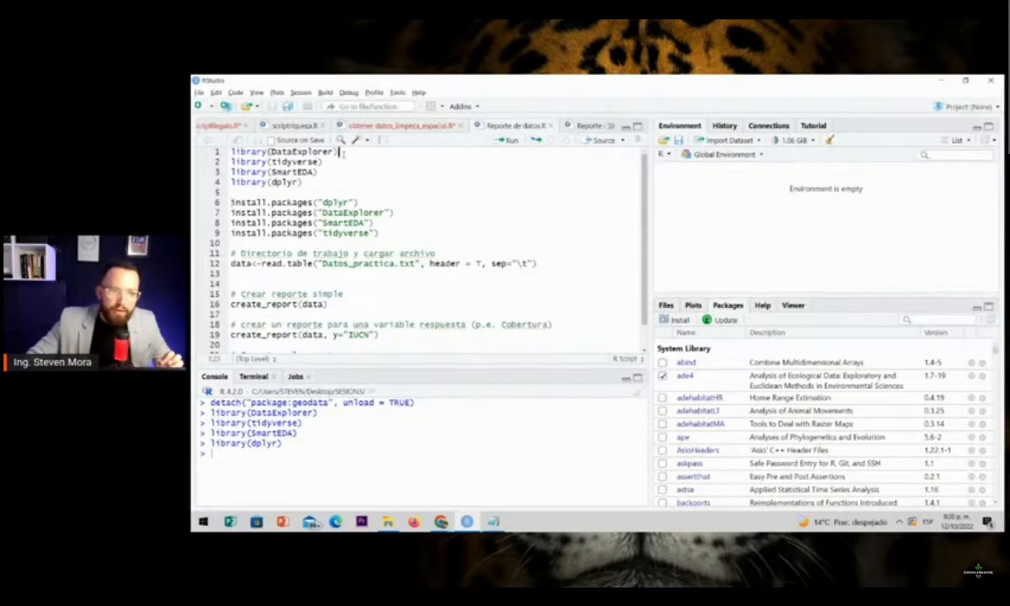
key("ctrl+Return")
key("ctrl+Return")
key("ctrl+Return")
key("ctrl+Return")
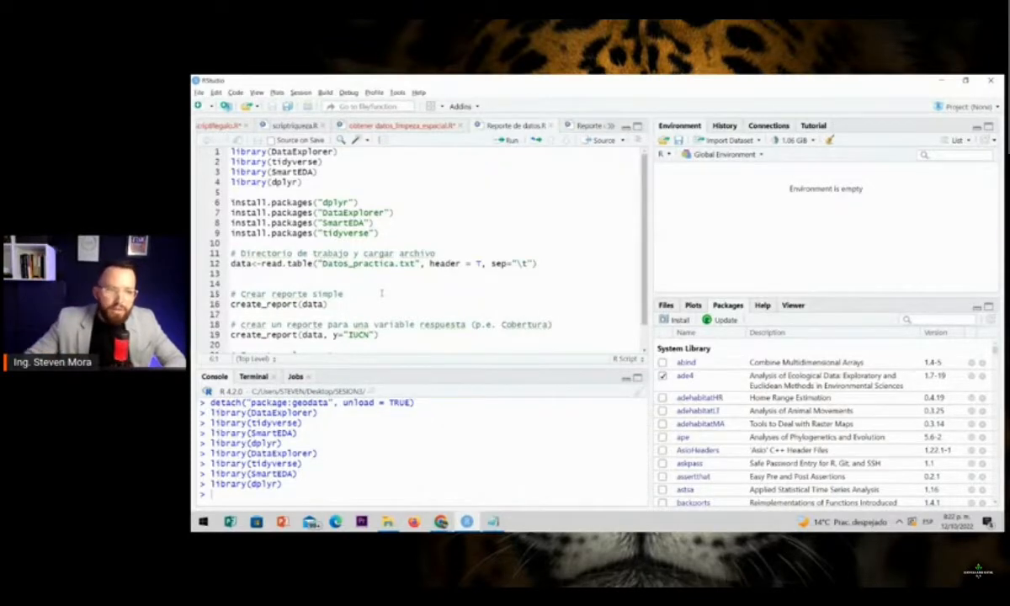
Set the working directory to the SESION3 folder on the desktop and highlight the resulting setwd line in the console
left_click(302, 93)
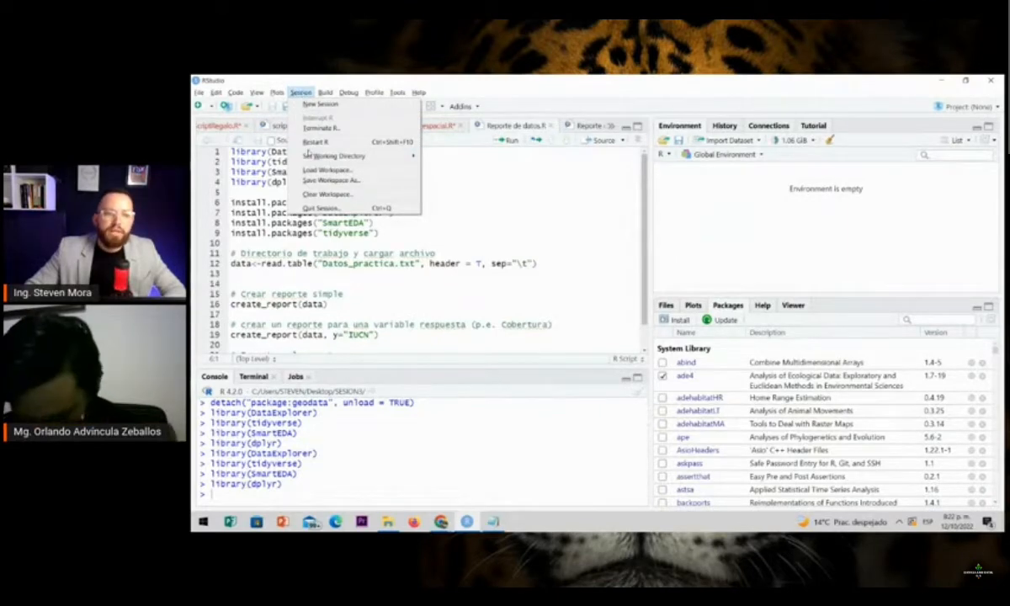
mouse_move(308, 156)
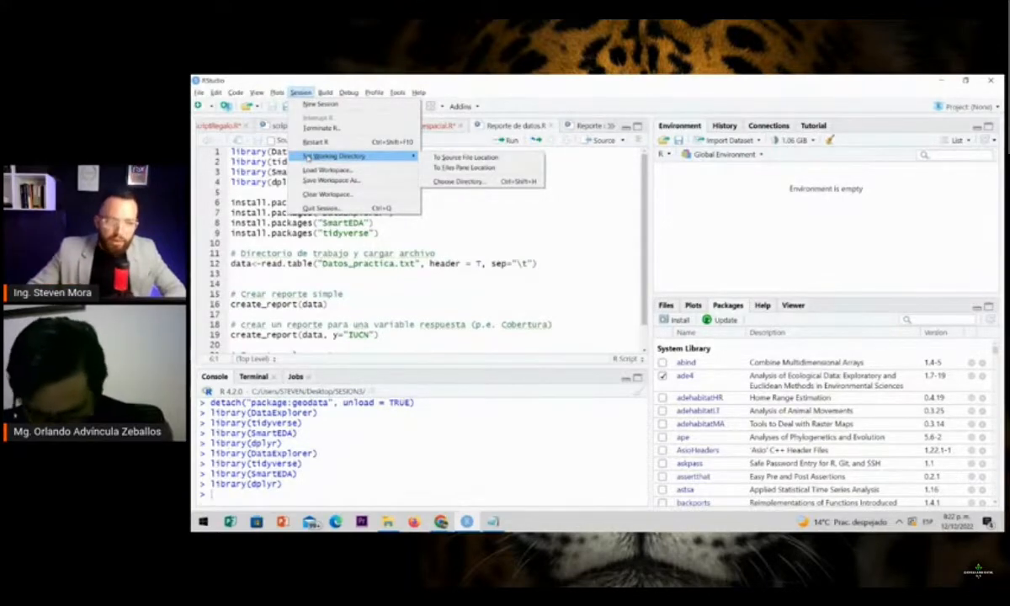
left_click(453, 181)
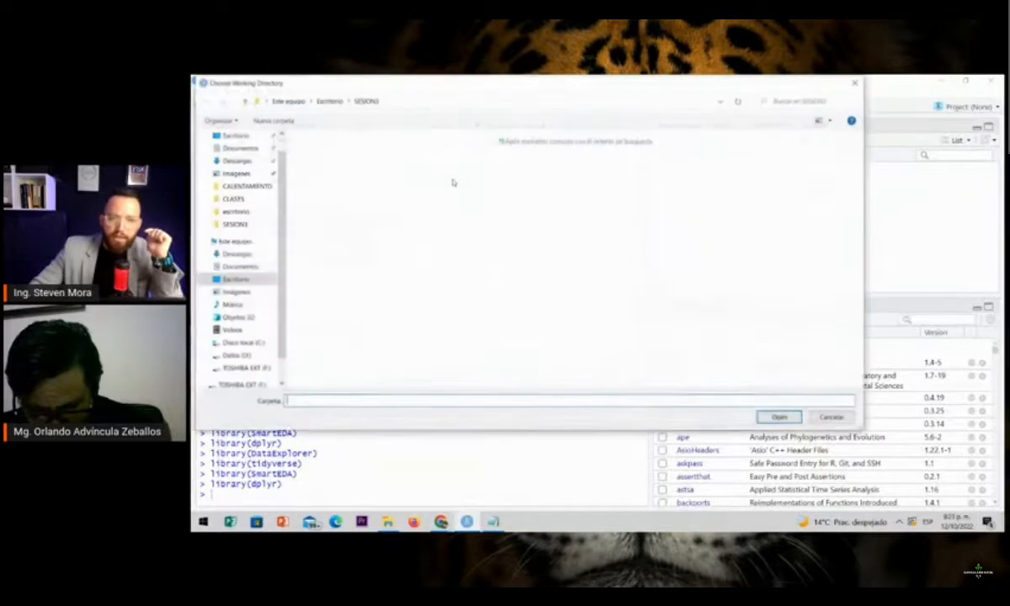
left_click(236, 279)
left_click(387, 227)
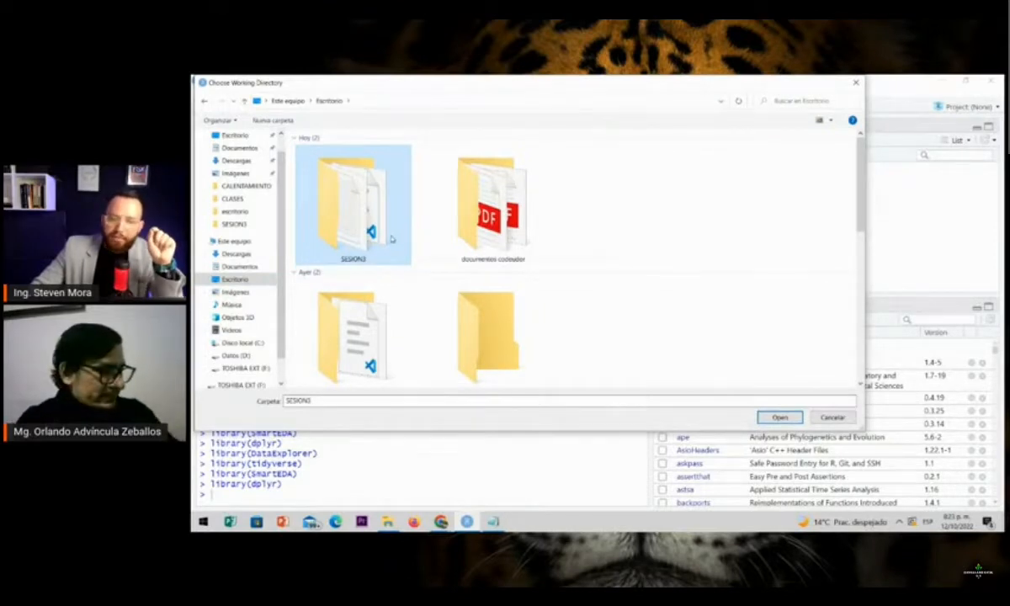
double_click(383, 226)
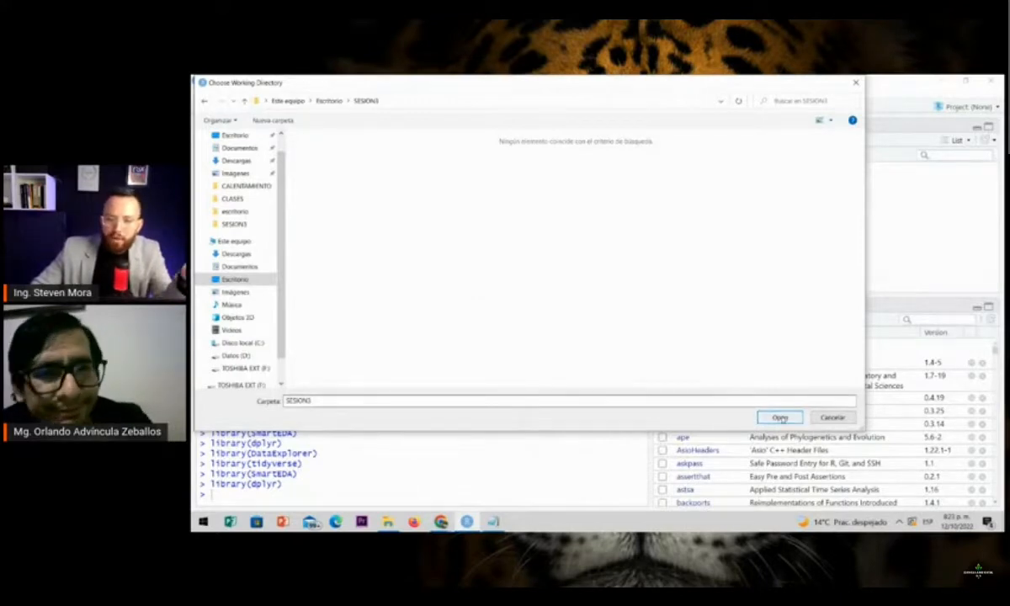
left_click(780, 417)
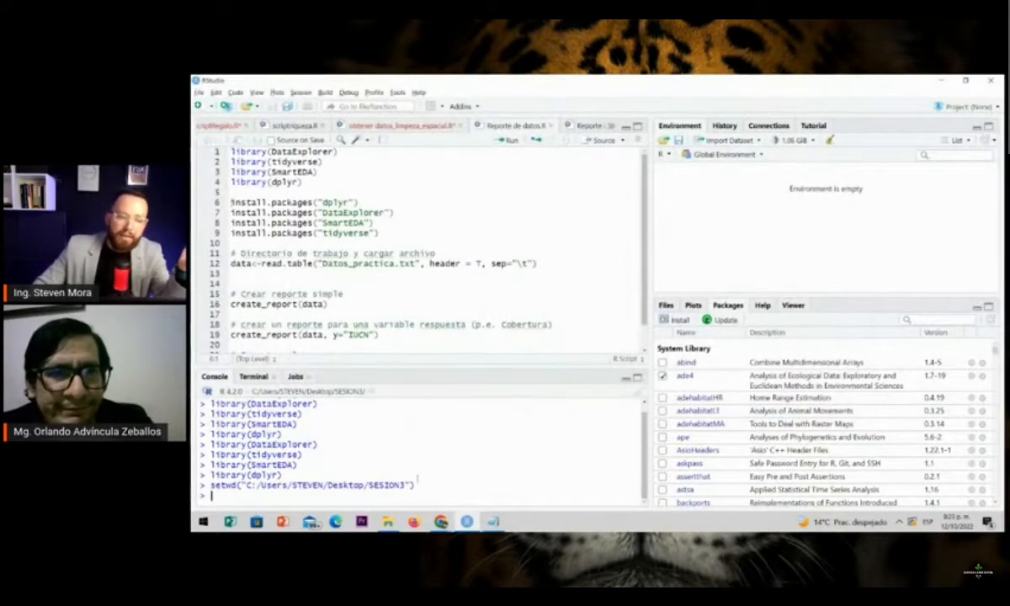
left_click_drag(413, 485, 198, 486)
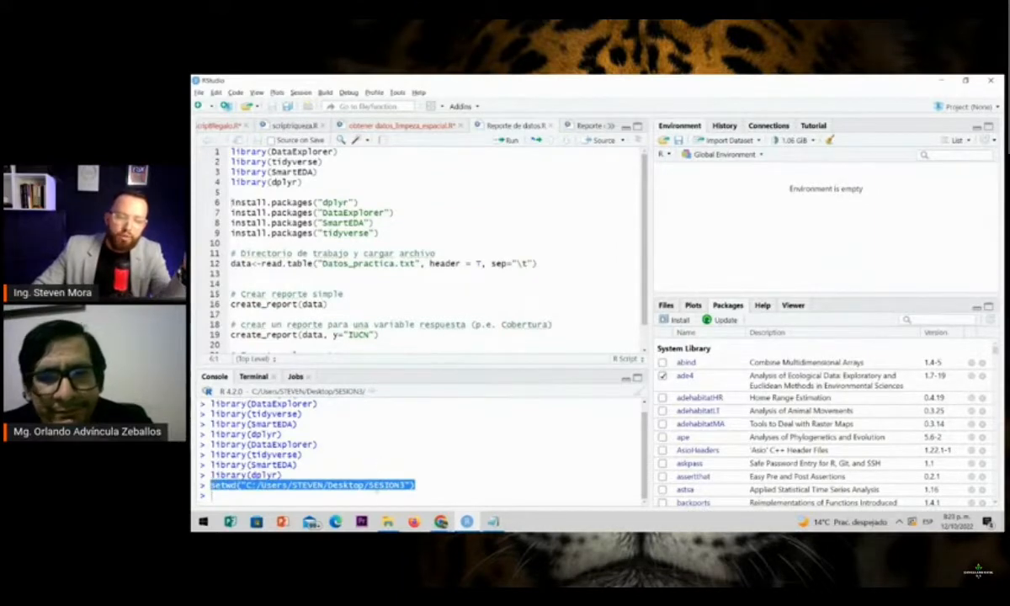
left_click(426, 426)
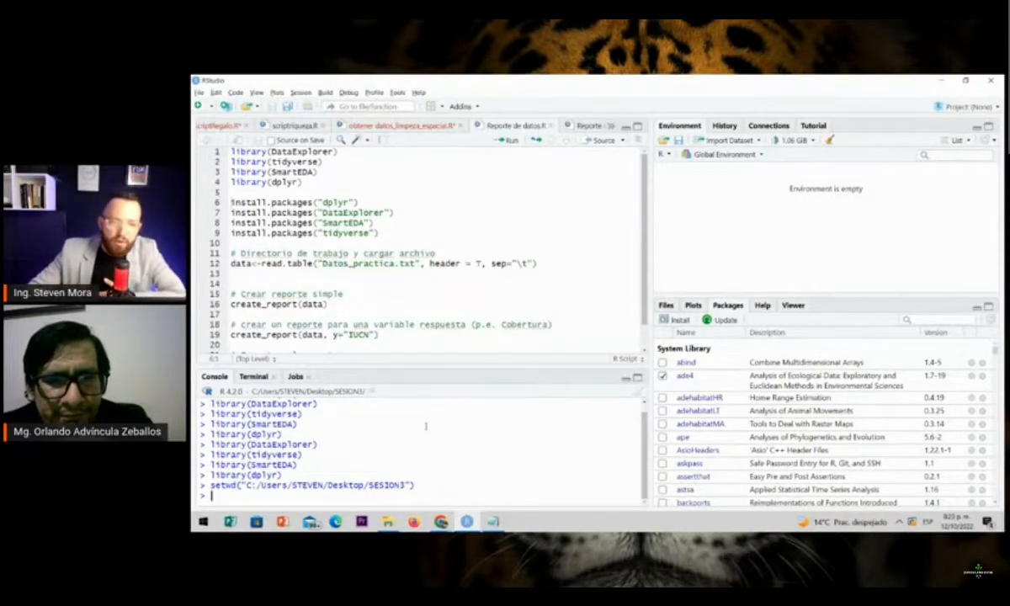
Locate Datos_practica.txt in the SESION3 folder in File Explorer, and return to the script in RStudio
scroll(412, 233, "down", 2)
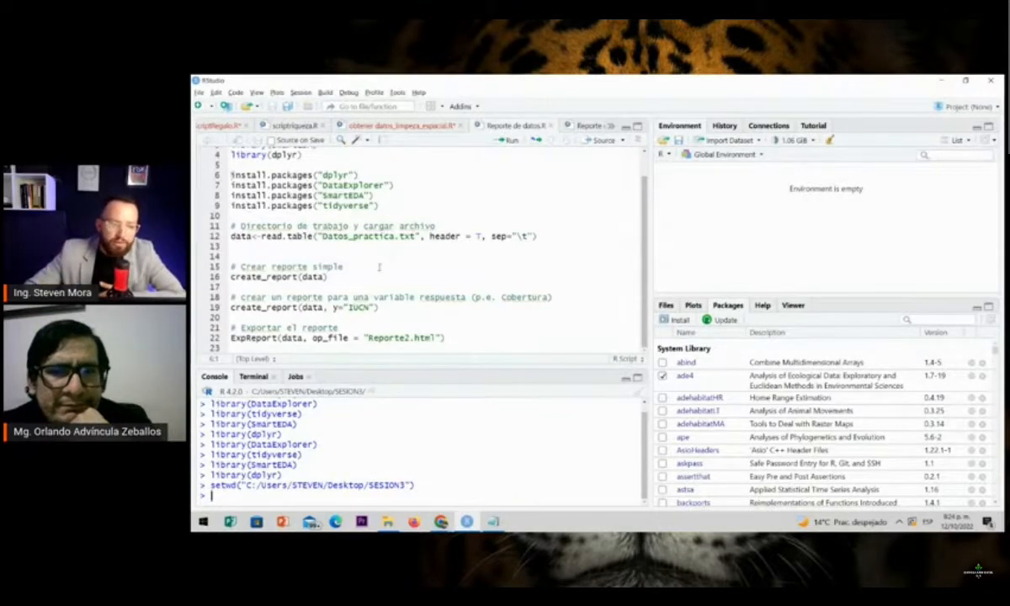
mouse_move(387, 521)
left_click(387, 473)
left_click(448, 250)
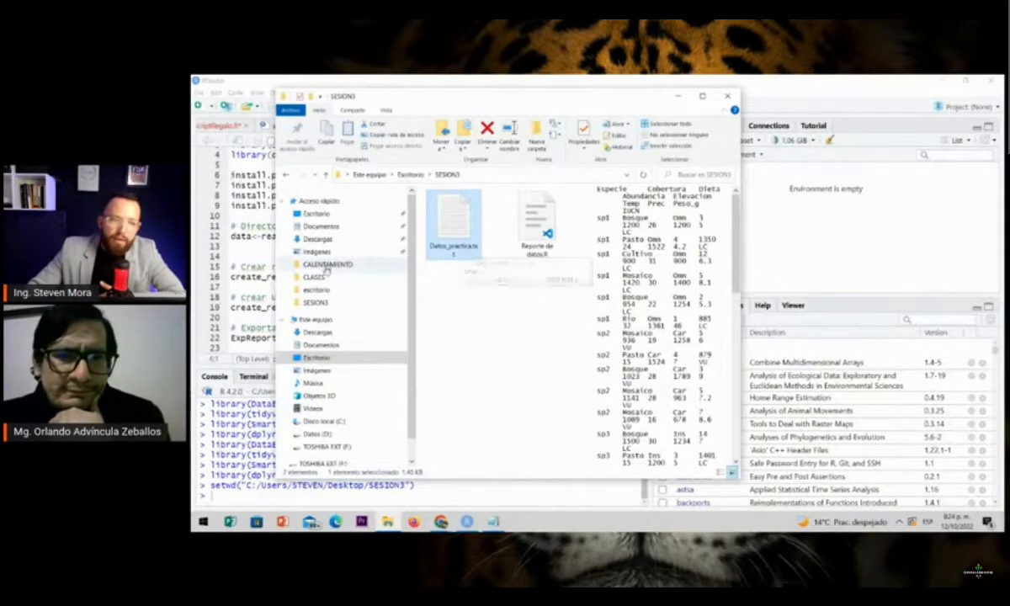
left_click(254, 249)
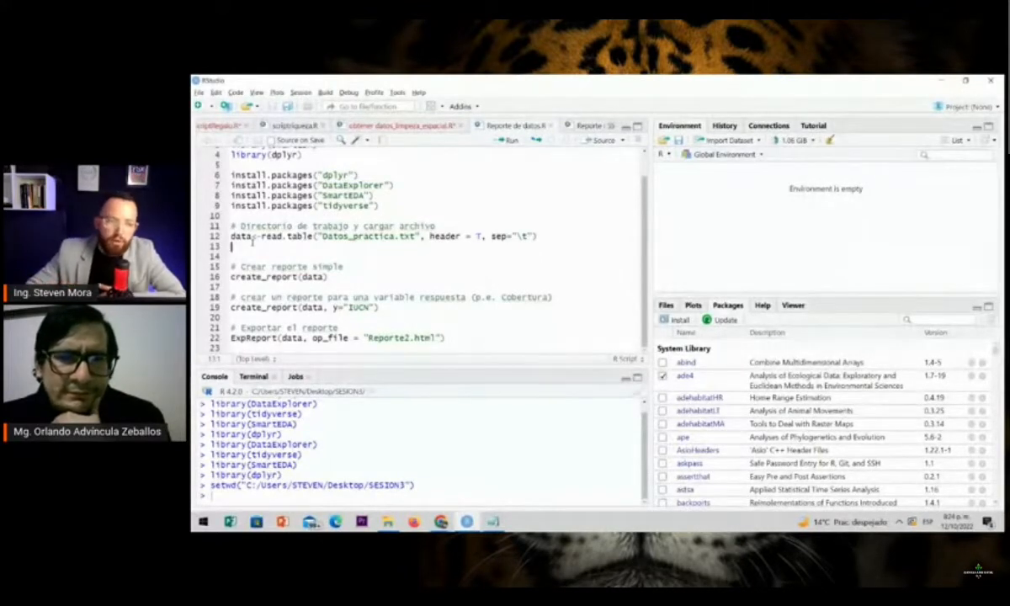
Trace the data object from its definition on line 12 through the create_report and ExpReport calls that use it
left_click(253, 237)
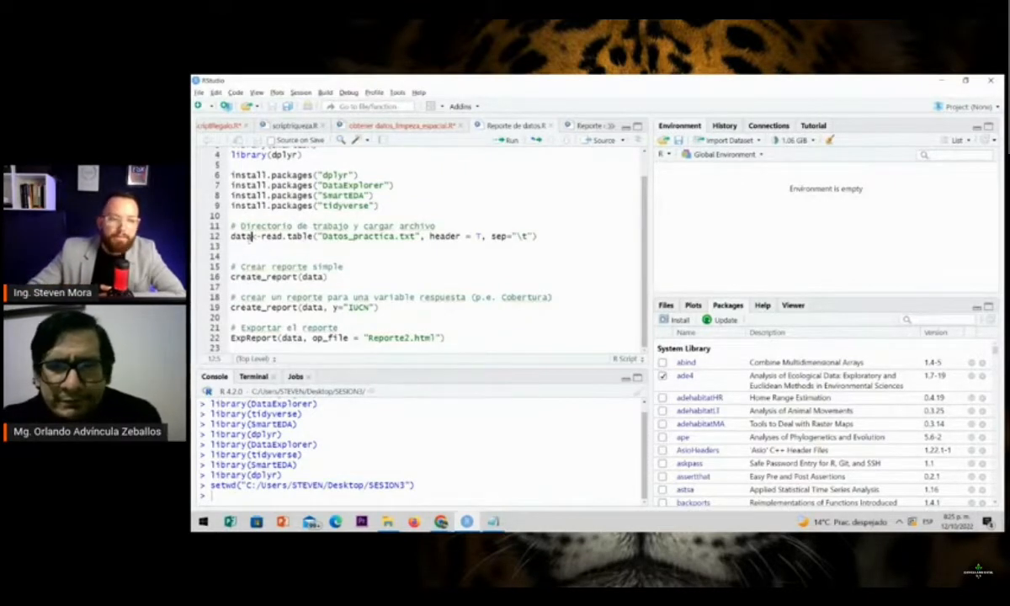
double_click(243, 237)
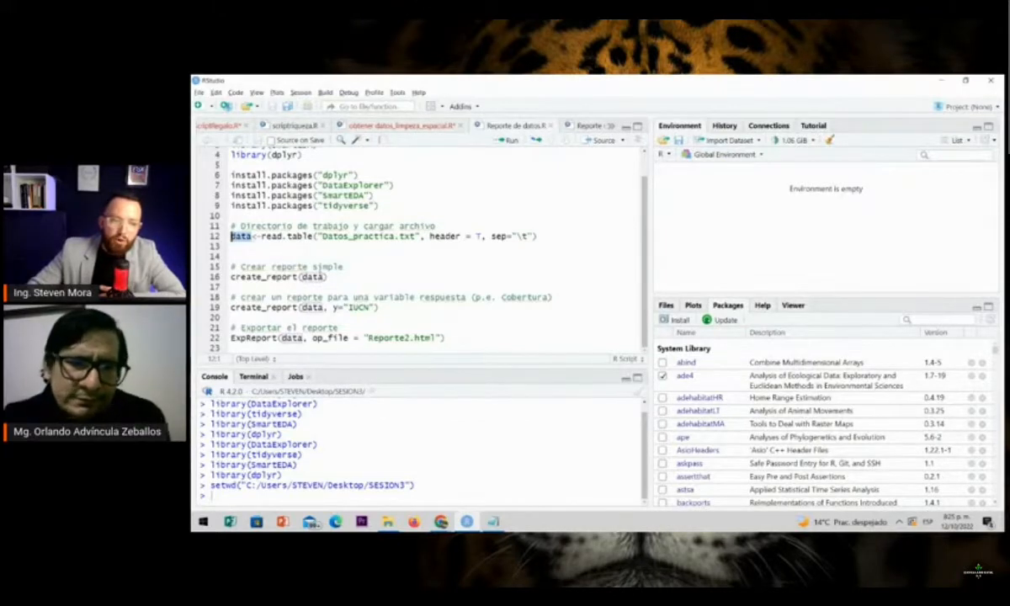
double_click(312, 277)
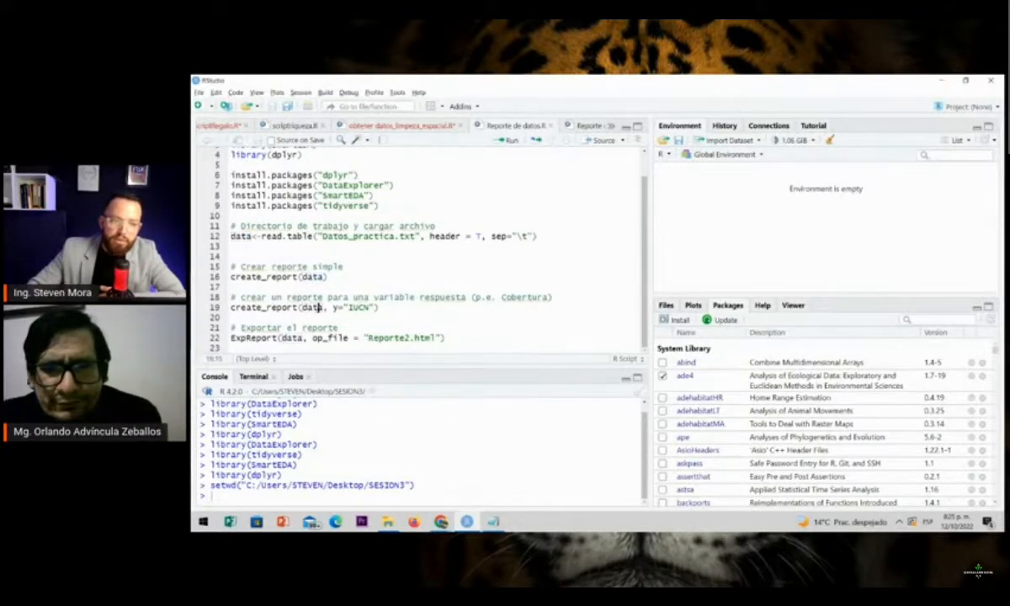
double_click(317, 307)
left_click(292, 337)
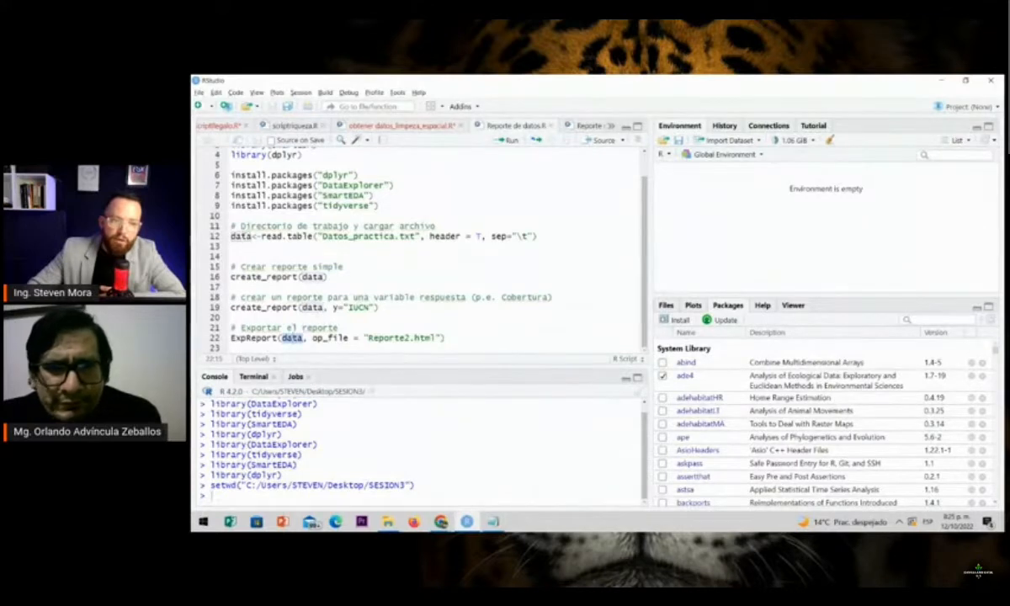
double_click(240, 236)
double_click(307, 277)
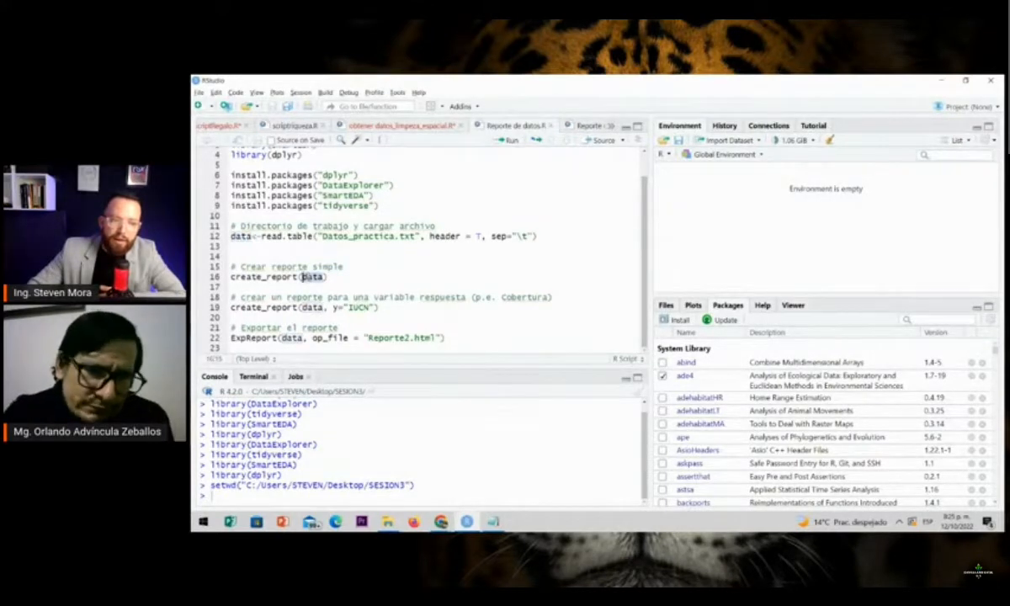
double_click(310, 307)
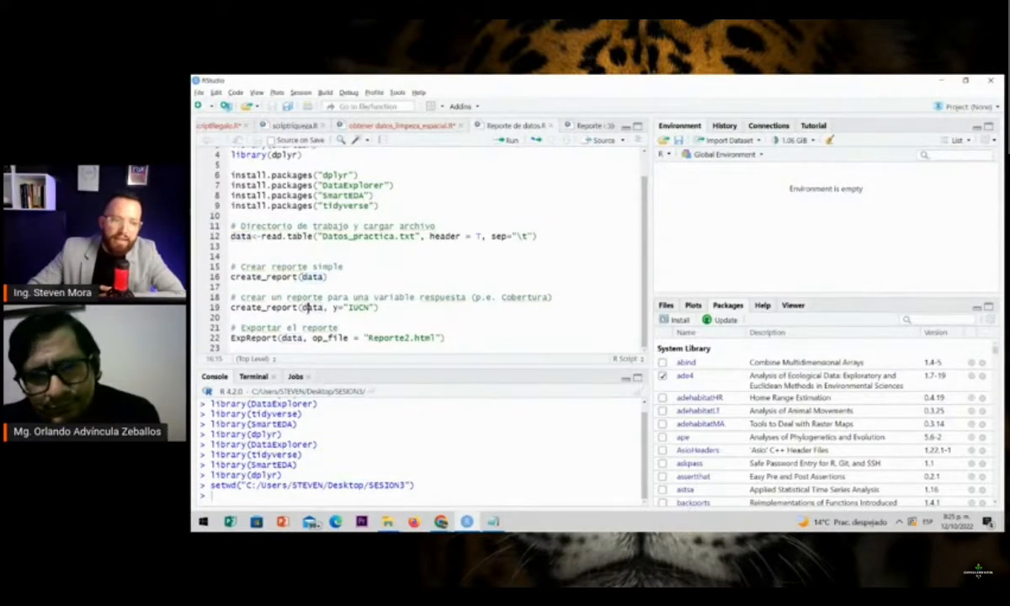
double_click(292, 339)
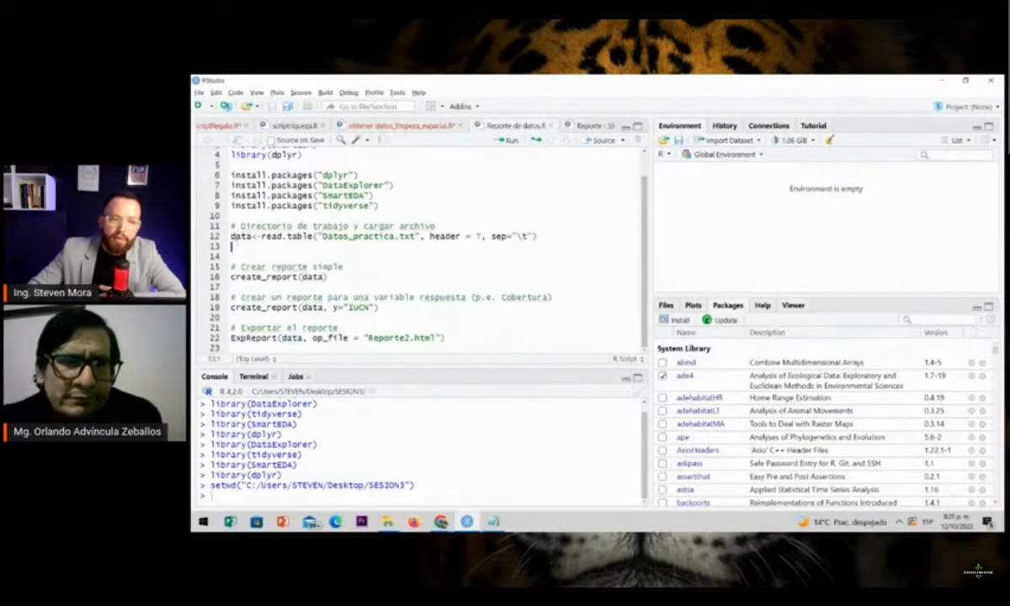
double_click(240, 236)
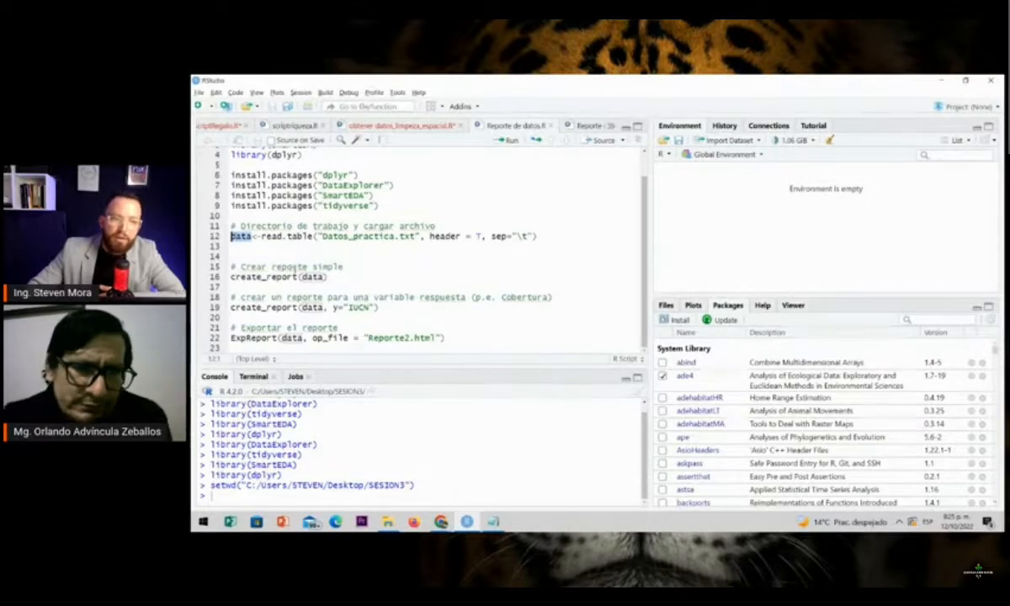
Examine the assignment and the read.table function on line 12 of the script
left_click(252, 236)
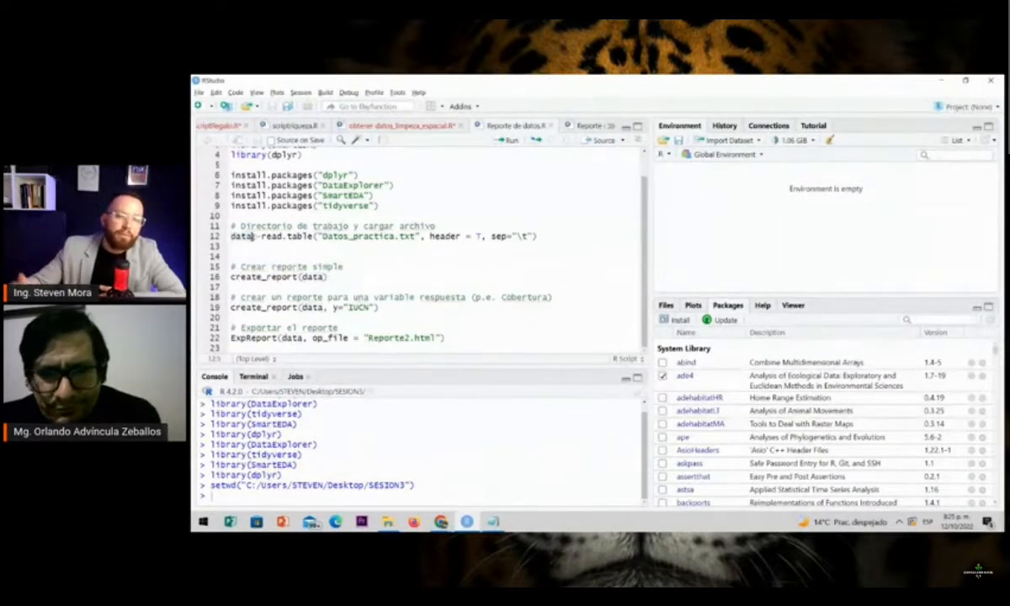
left_click_drag(252, 237, 315, 236)
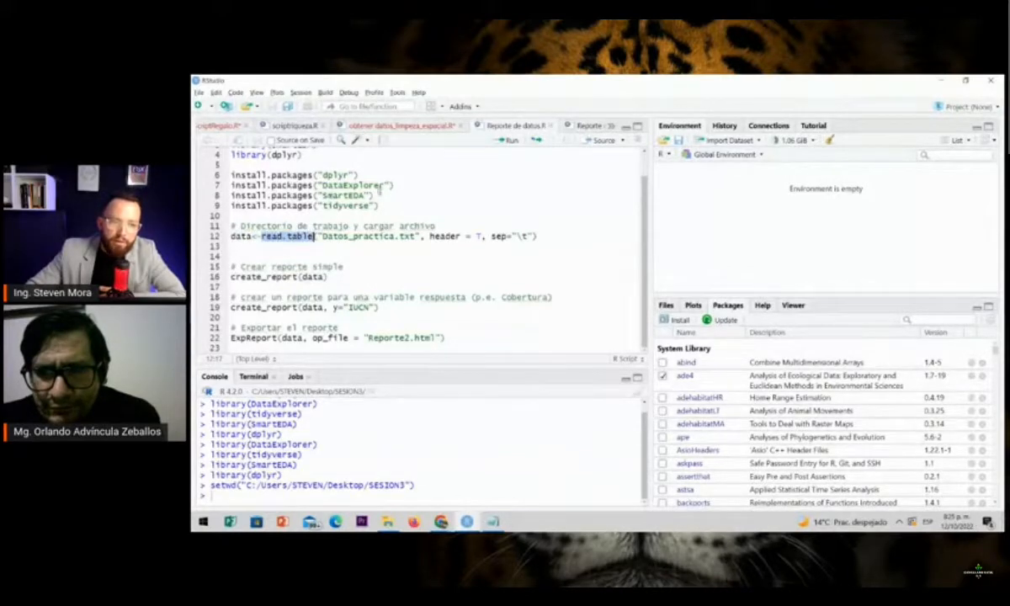
left_click_drag(379, 205, 365, 196)
left_click_drag(262, 237, 315, 236)
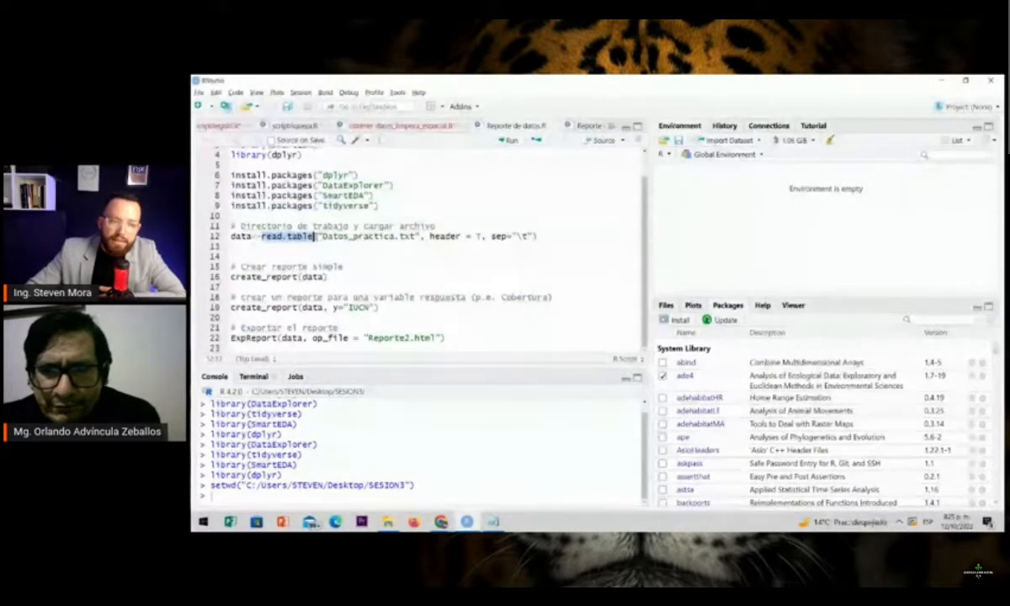
left_click(315, 236)
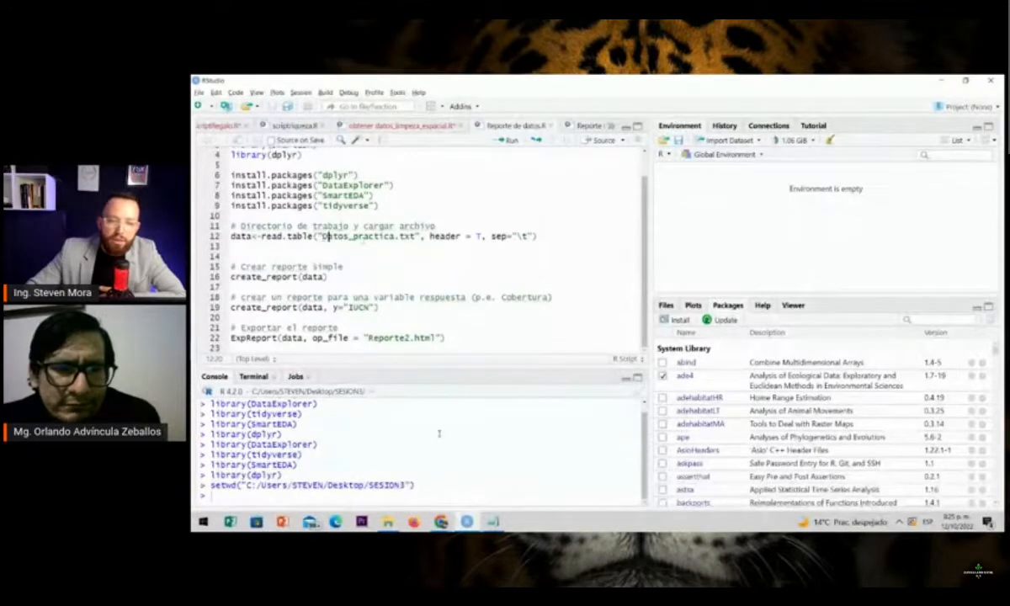
Compare the file name given in read.table with the text file in the SESION3 folder
left_click(493, 522)
left_click(493, 521)
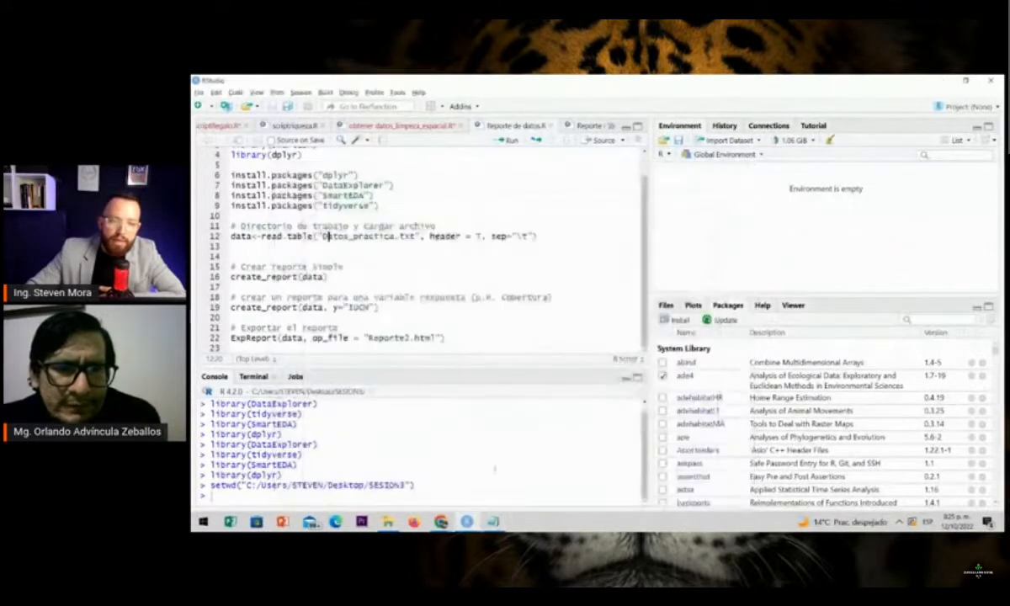
left_click(387, 521)
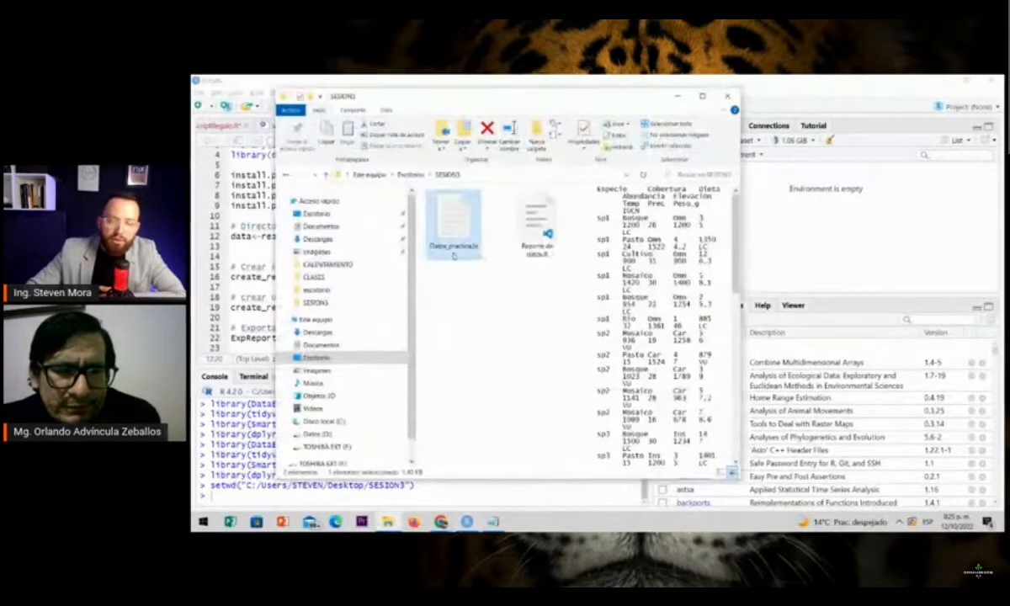
left_click(256, 237)
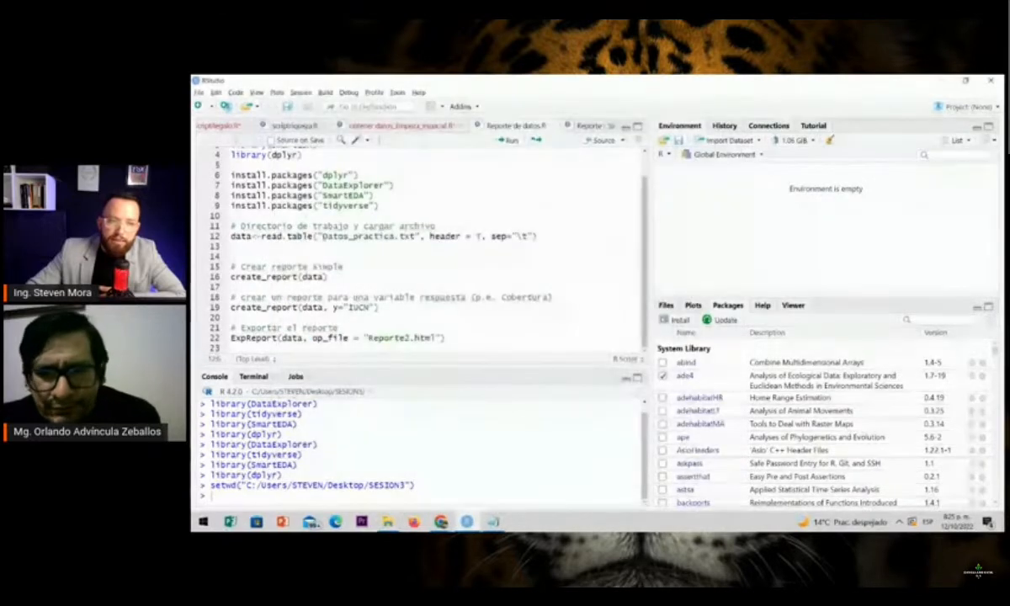
left_click_drag(322, 236, 396, 236)
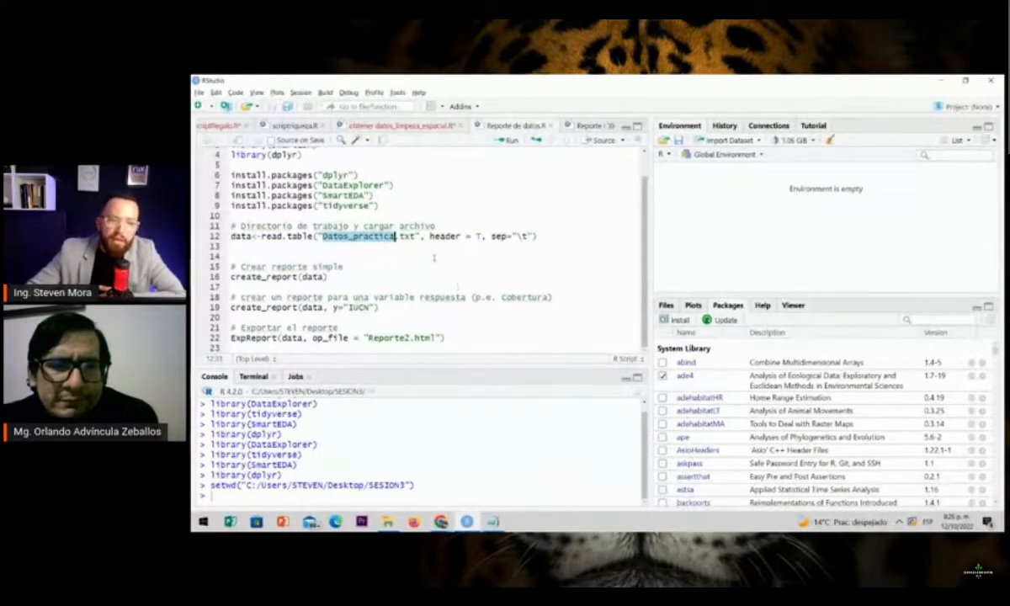
left_click(410, 236)
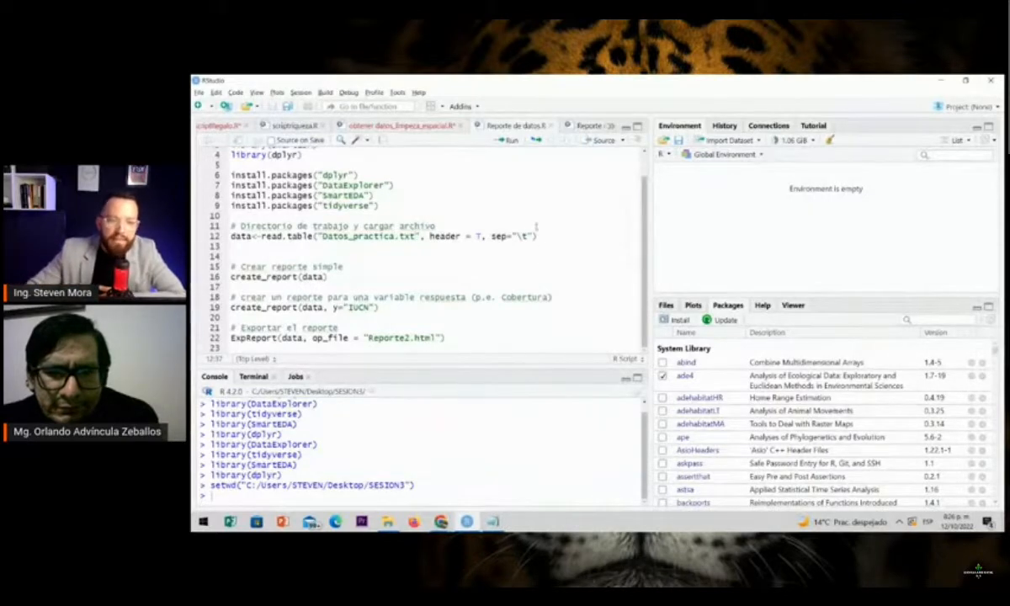
Check the "\t" separator and run line 12 to load Datos_practica.txt with its header into data
left_click_drag(512, 235, 522, 237)
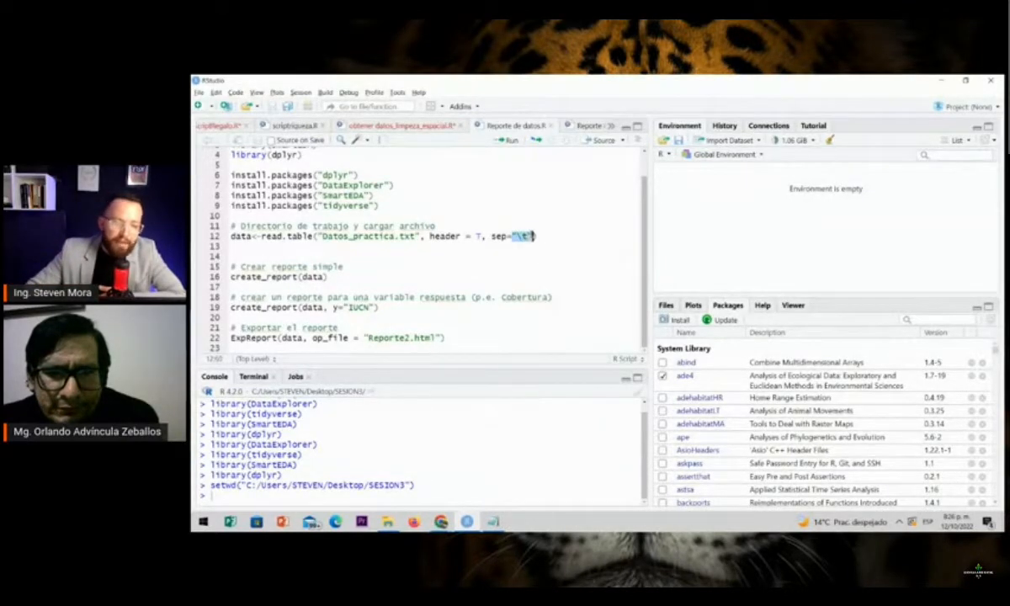
left_click(543, 236)
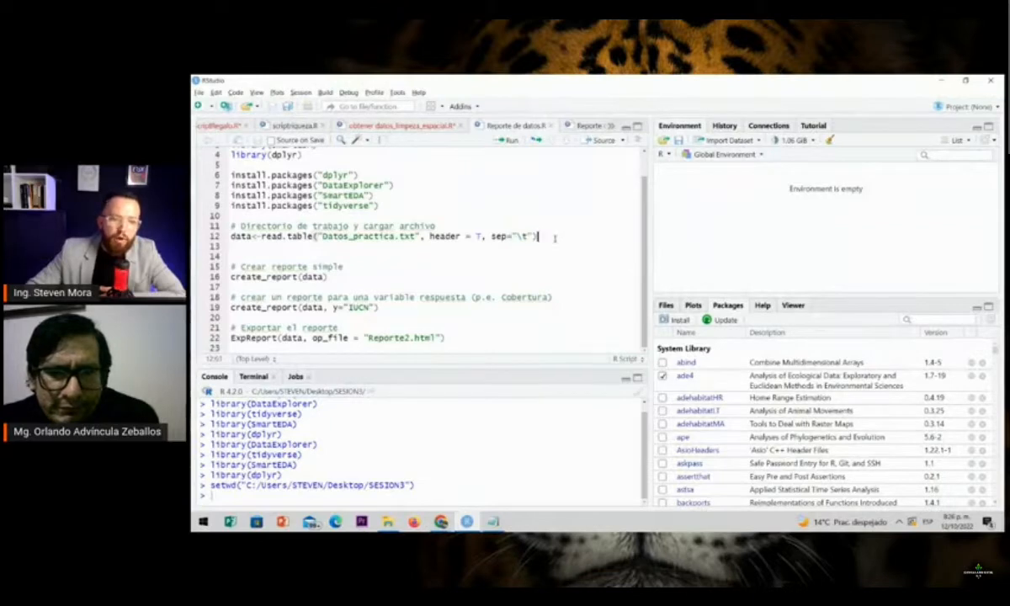
left_click(507, 140)
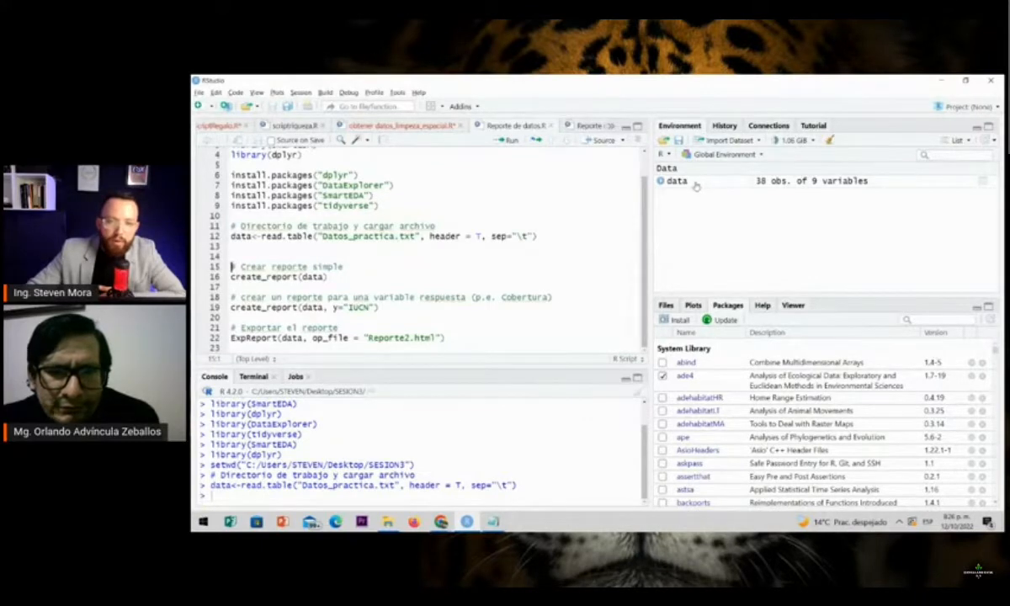
Open the data object from the environment and review its rows from the first to the last entries
left_click(722, 126)
left_click(678, 126)
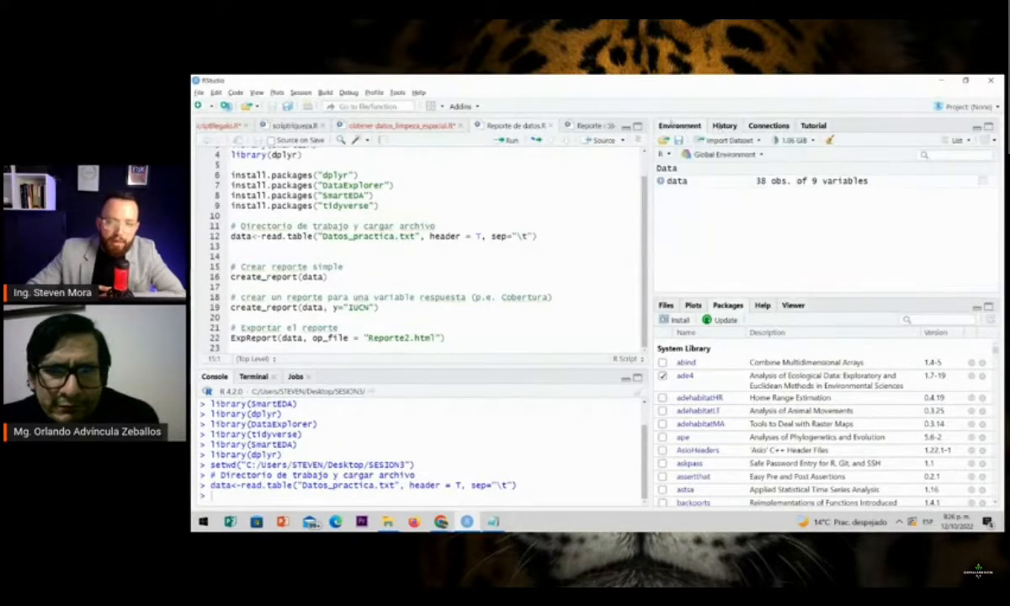
left_click(729, 187)
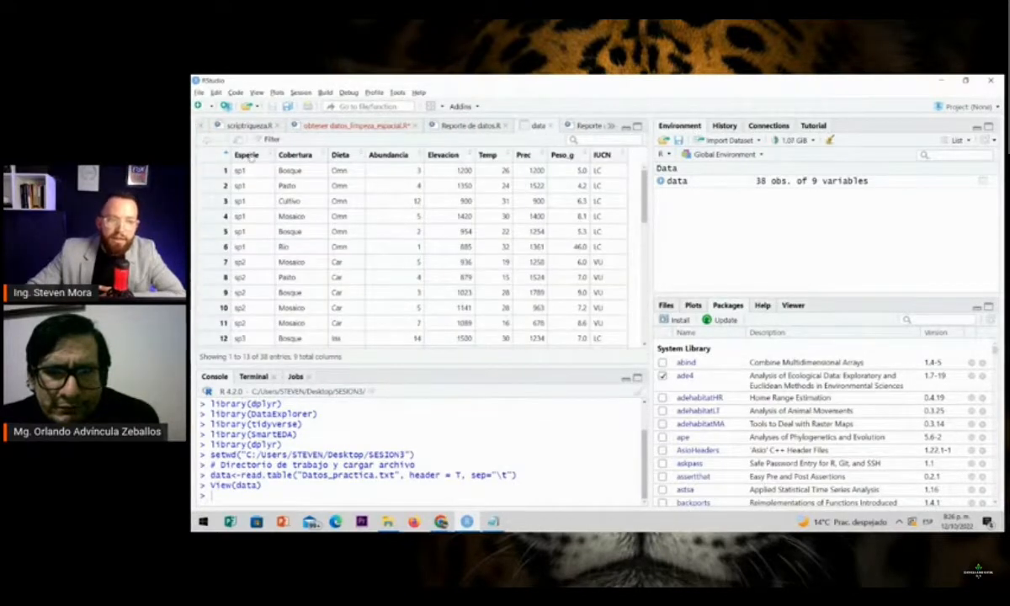
scroll(270, 178, "down", 3)
scroll(271, 178, "up", 3)
scroll(271, 179, "down", 5)
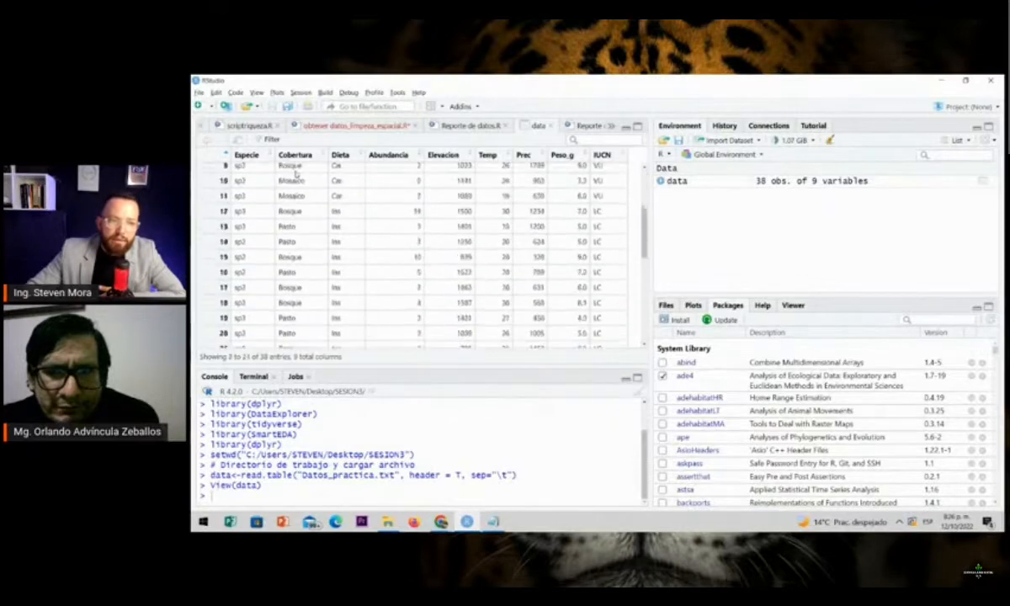
scroll(344, 173, "down", 3)
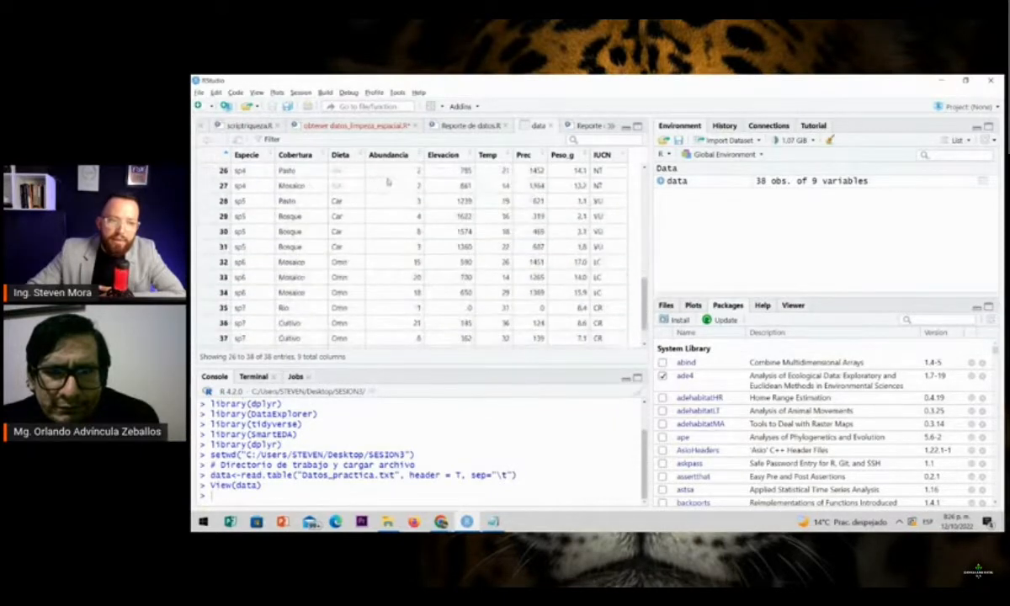
Review the Abundancia, Elevacion, Temp, Prec, Peso_g and IUCN columns of the data table across all rows
scroll(388, 181, "down", 1)
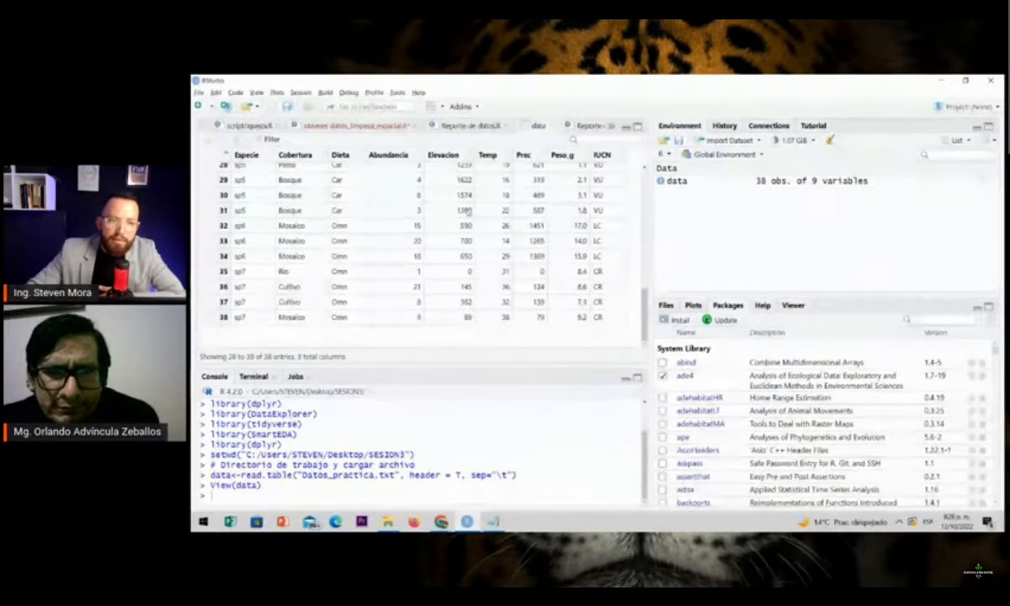
scroll(483, 223, "up", 4)
scroll(515, 221, "down", 3)
scroll(526, 244, "down", 1)
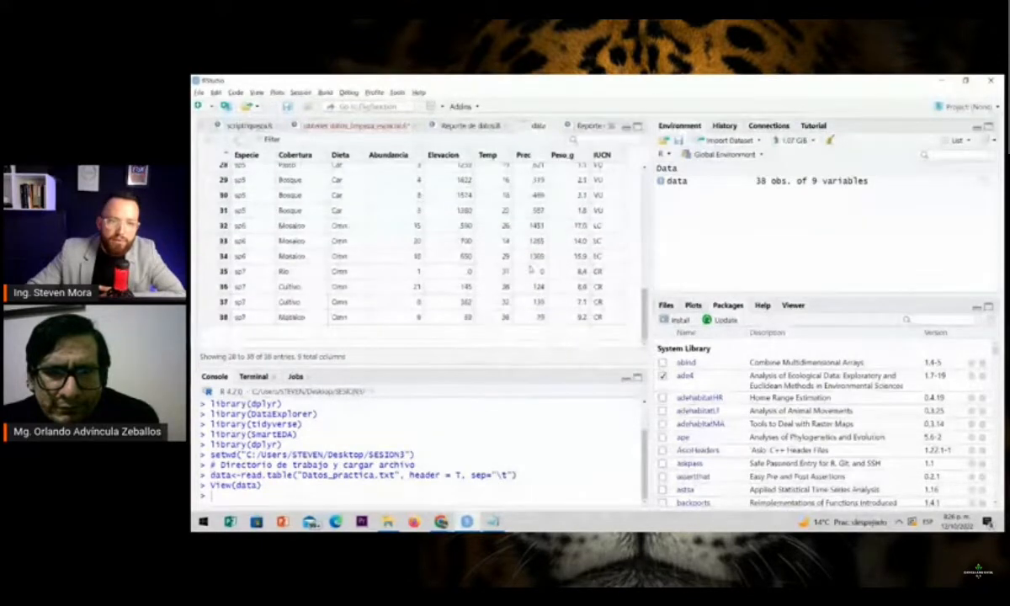
scroll(555, 253, "up", 4)
scroll(588, 227, "up", 5)
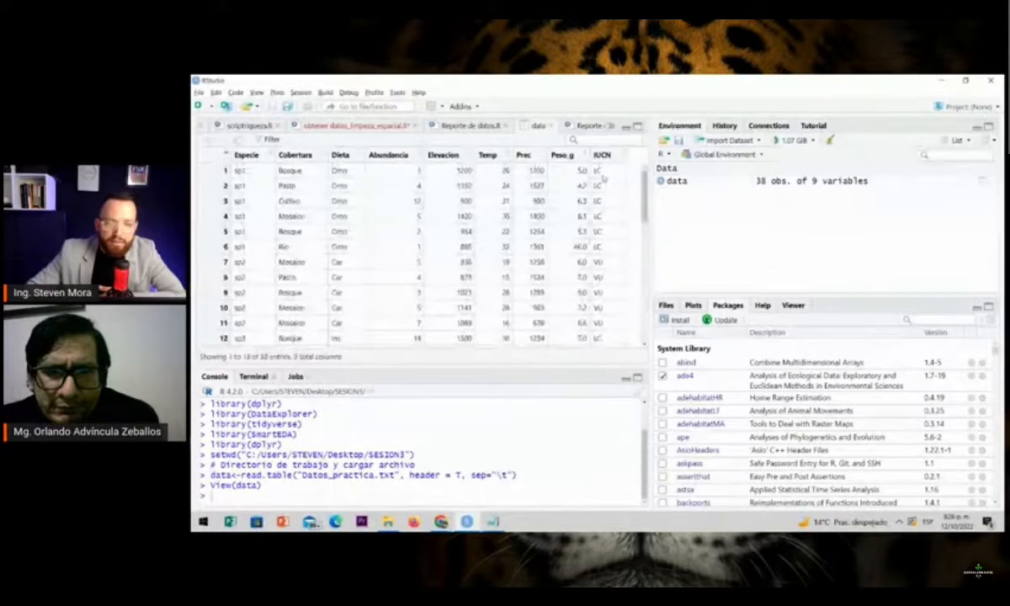
scroll(615, 227, "down", 6)
scroll(612, 233, "up", 1)
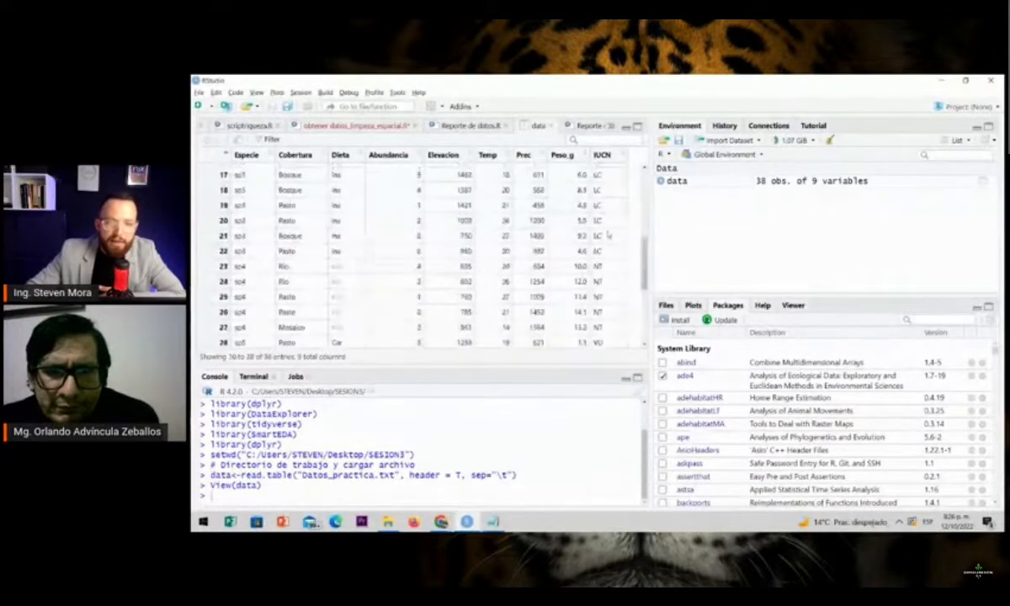
scroll(608, 235, "up", 5)
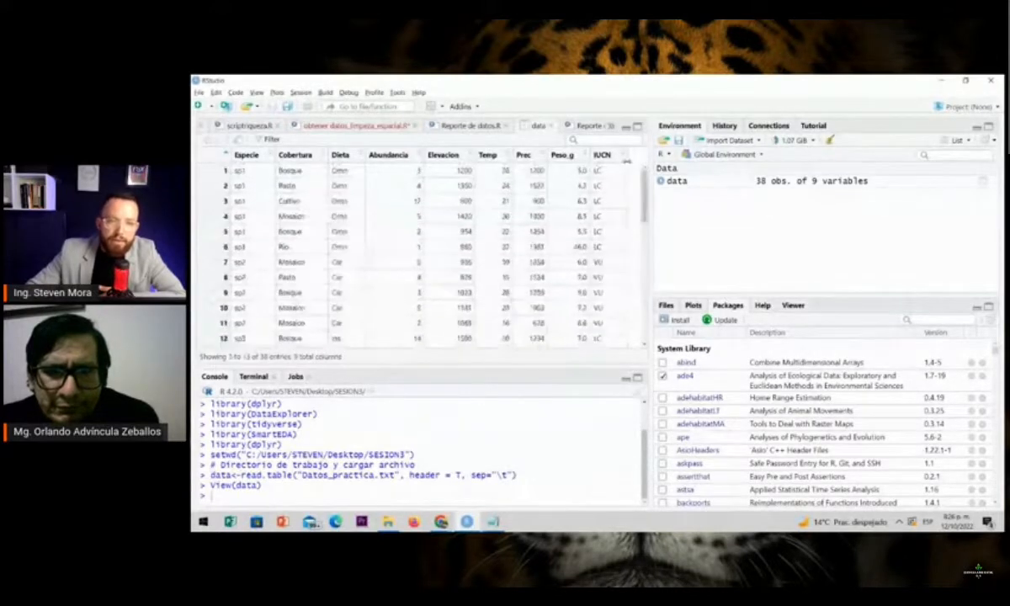
Return to the Reporte de datos.R script and run create_report(data) on line 16 to generate the simple report
left_click(267, 126)
double_click(240, 235)
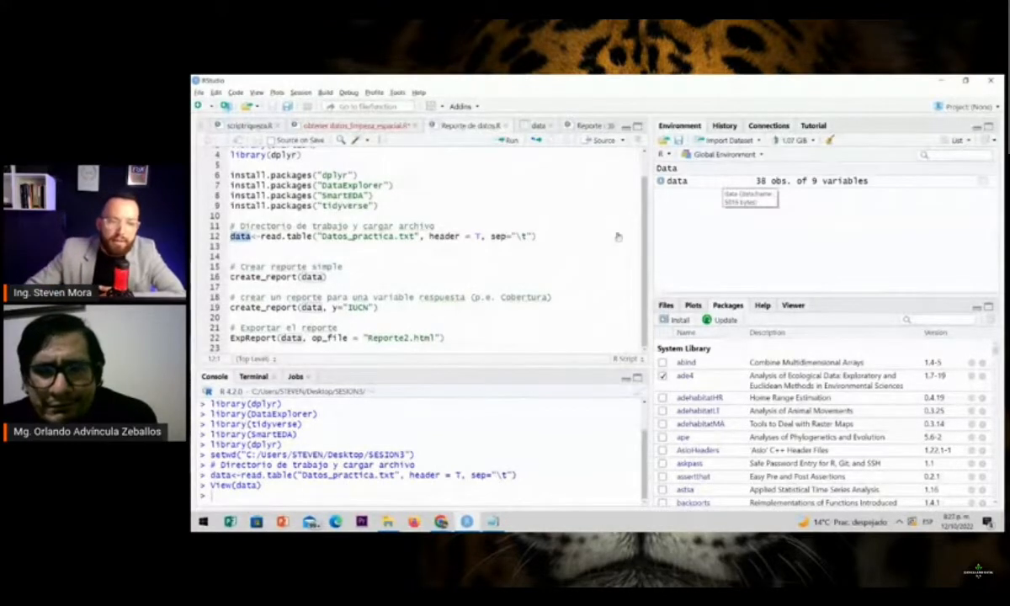
left_click(398, 277)
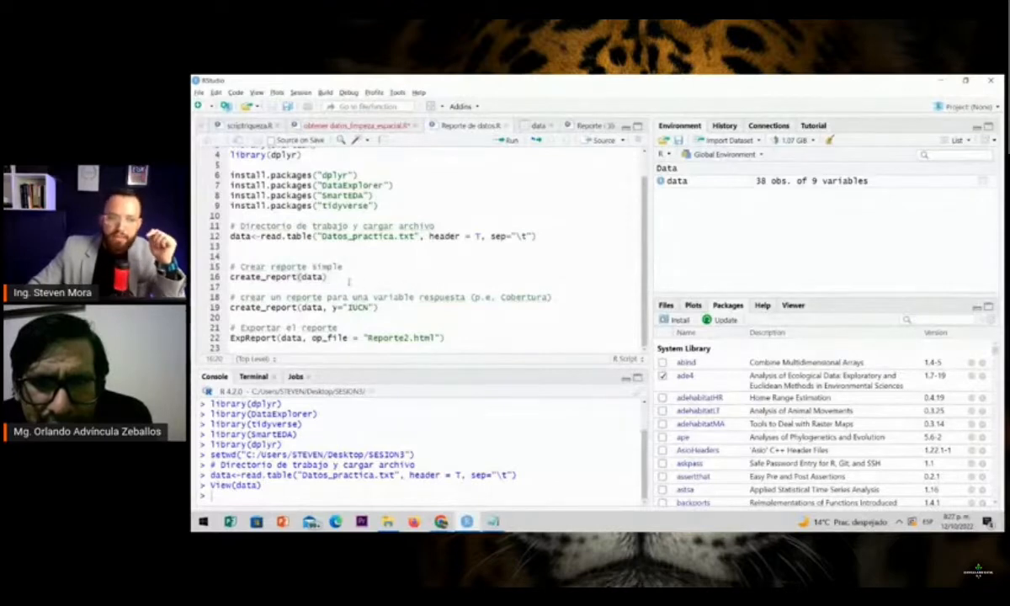
left_click_drag(230, 276, 301, 276)
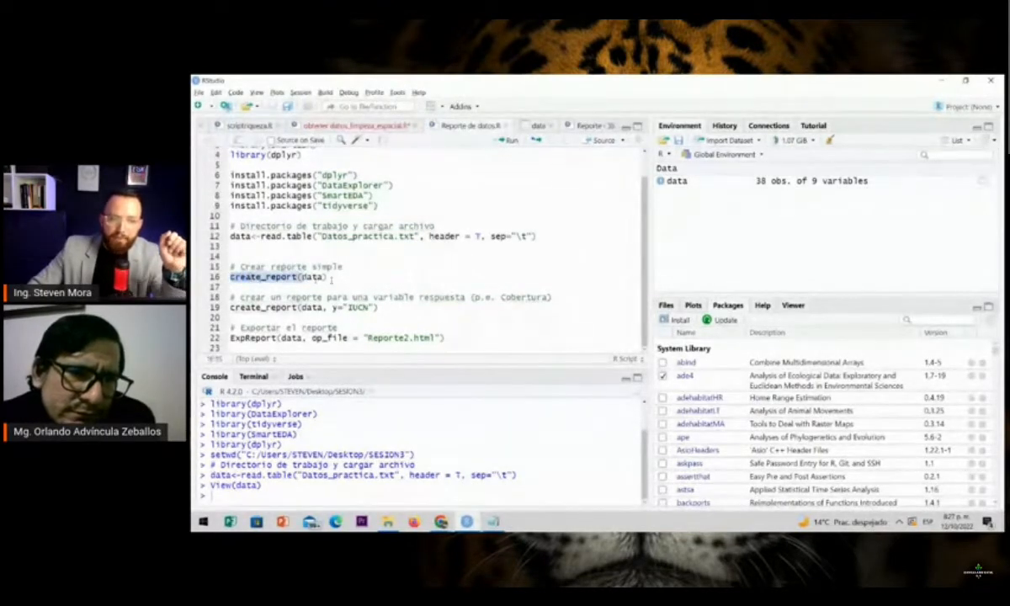
left_click(332, 278)
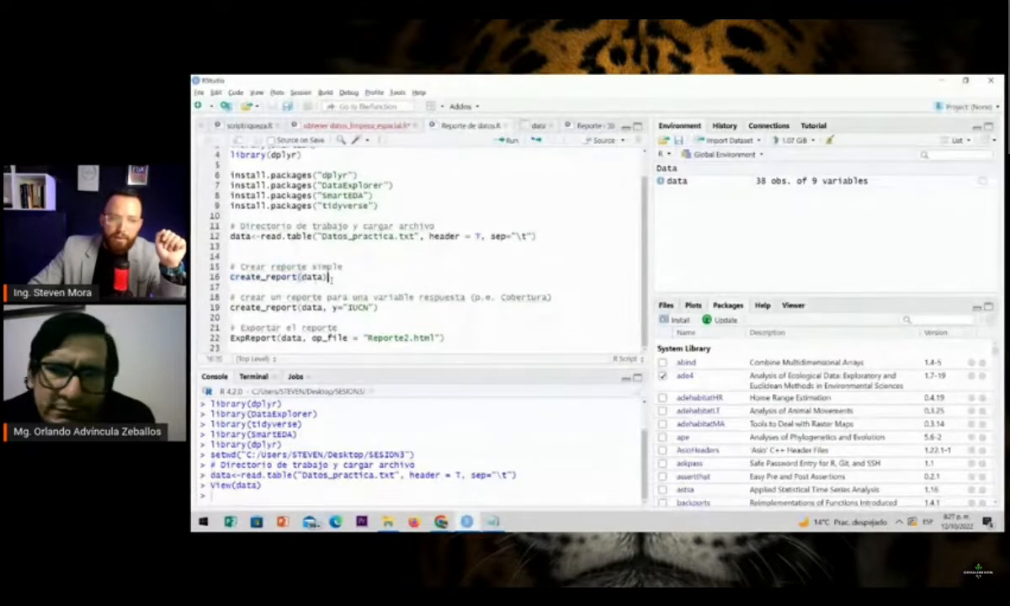
left_click(509, 141)
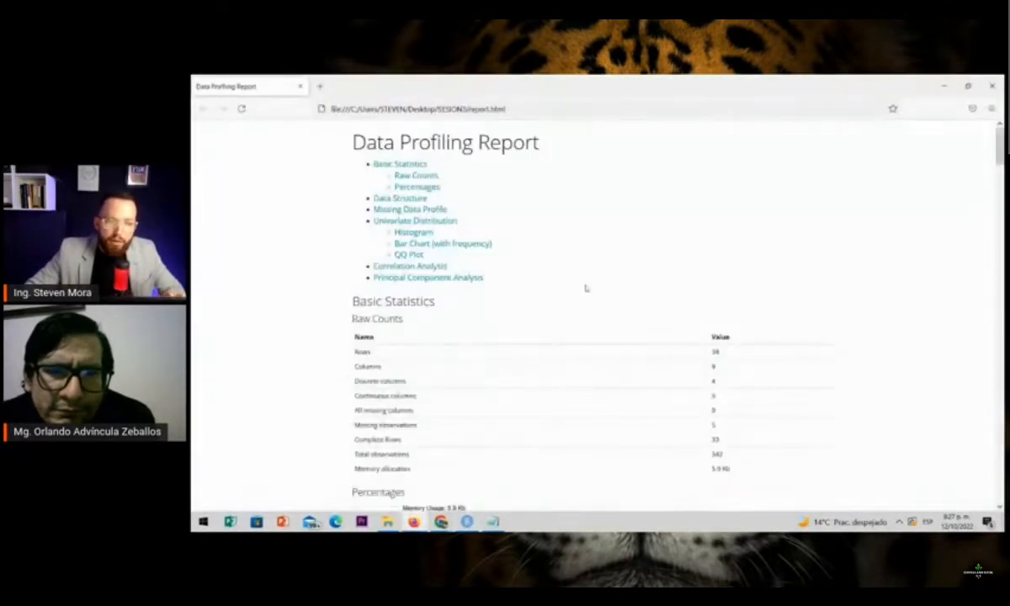
Examine the Percentages chart and the Data Structure diagram with each variable's type in the Data Profiling Report
left_click(412, 185)
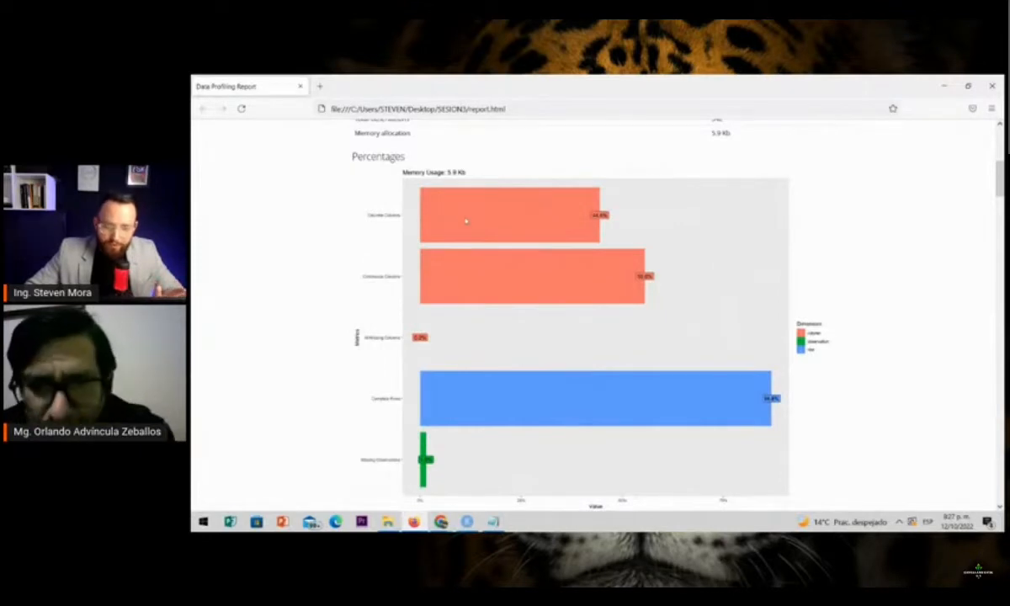
scroll(466, 221, "down", 5)
scroll(471, 223, "down", 1)
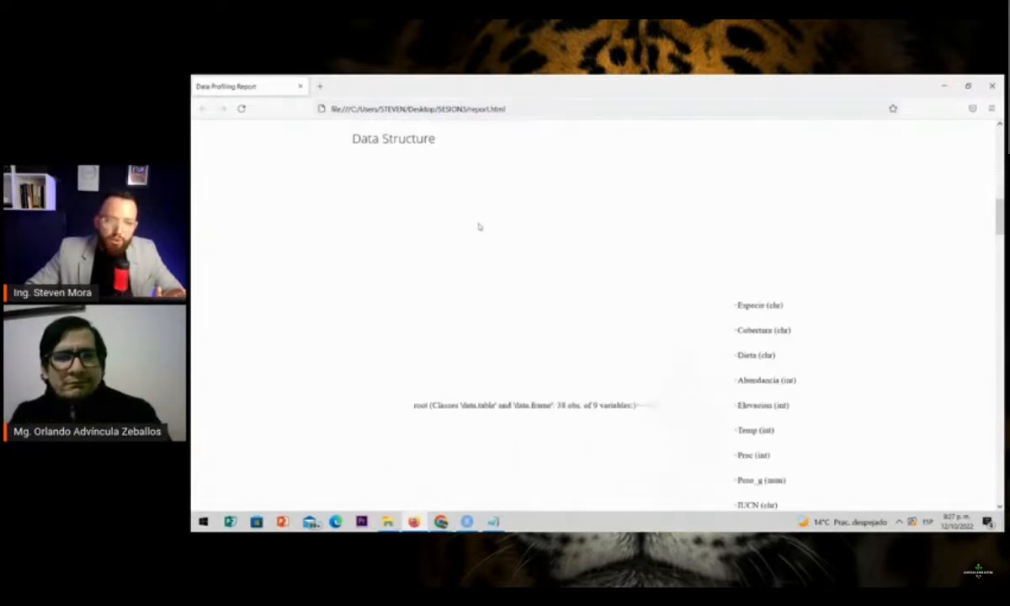
scroll(530, 279, "down", 1)
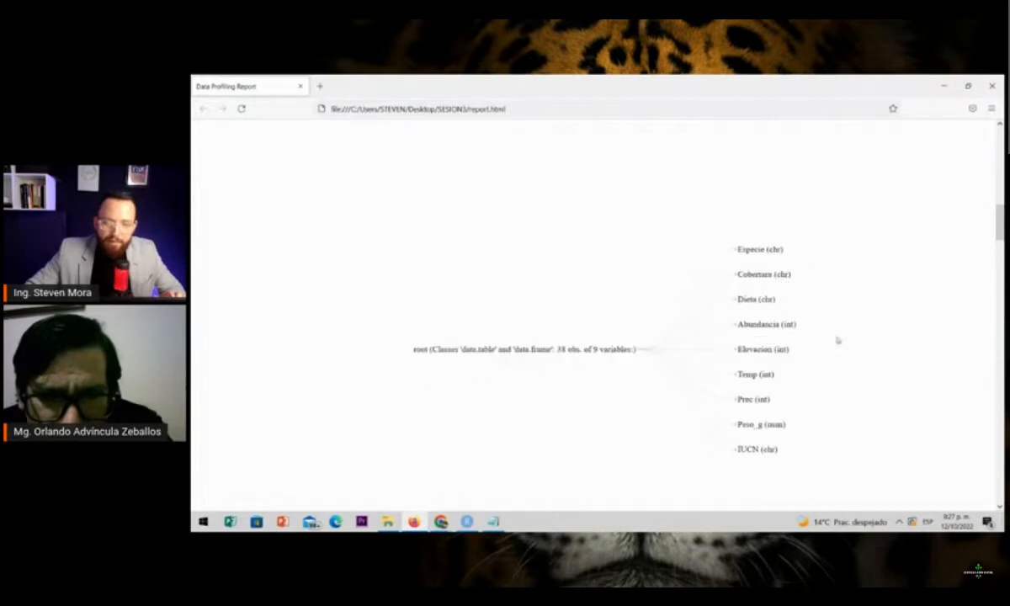
Inspect the Missing Data Profile chart to compare missing rows for each variable
scroll(457, 327, "down", 5)
scroll(456, 326, "down", 1)
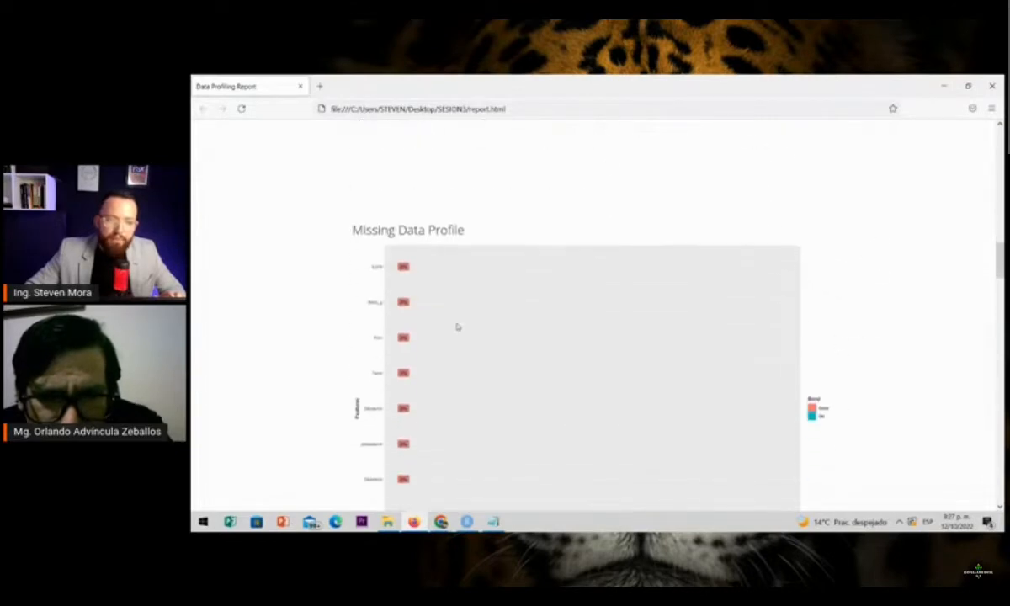
scroll(414, 217, "down", 2)
scroll(412, 218, "up", 1)
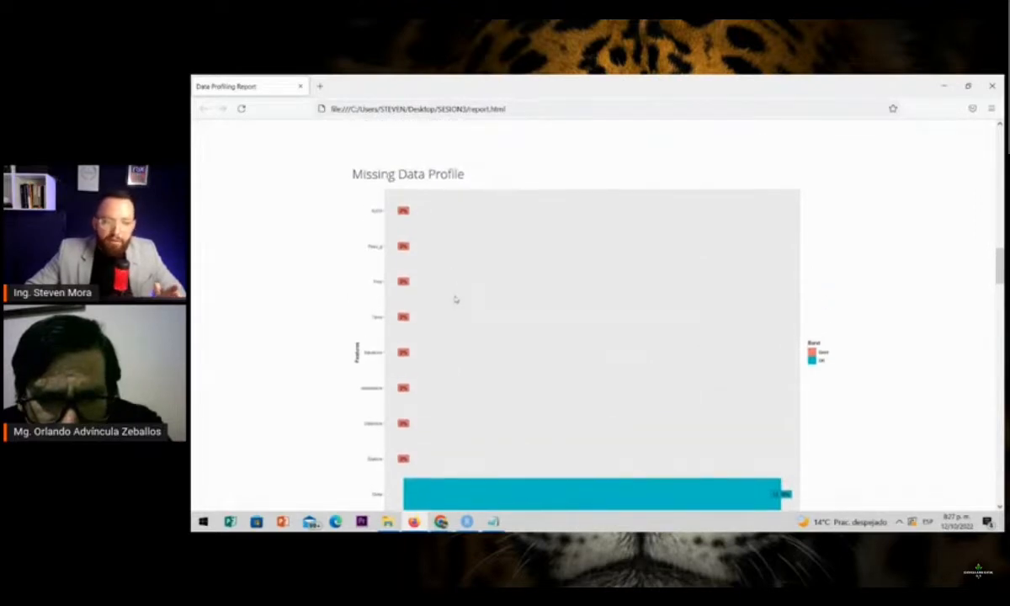
scroll(455, 299, "down", 1)
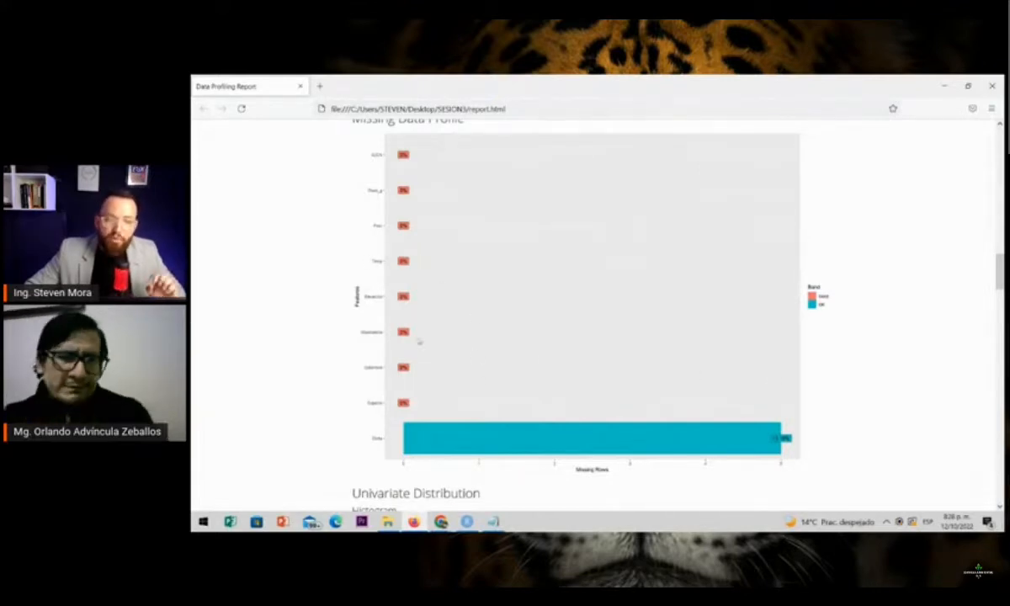
Examine the Univariate Distribution histograms for Abundancia, Elevacion, Peso_g, Prec and Temp at a larger size
scroll(403, 339, "down", 3)
scroll(403, 339, "down", 1)
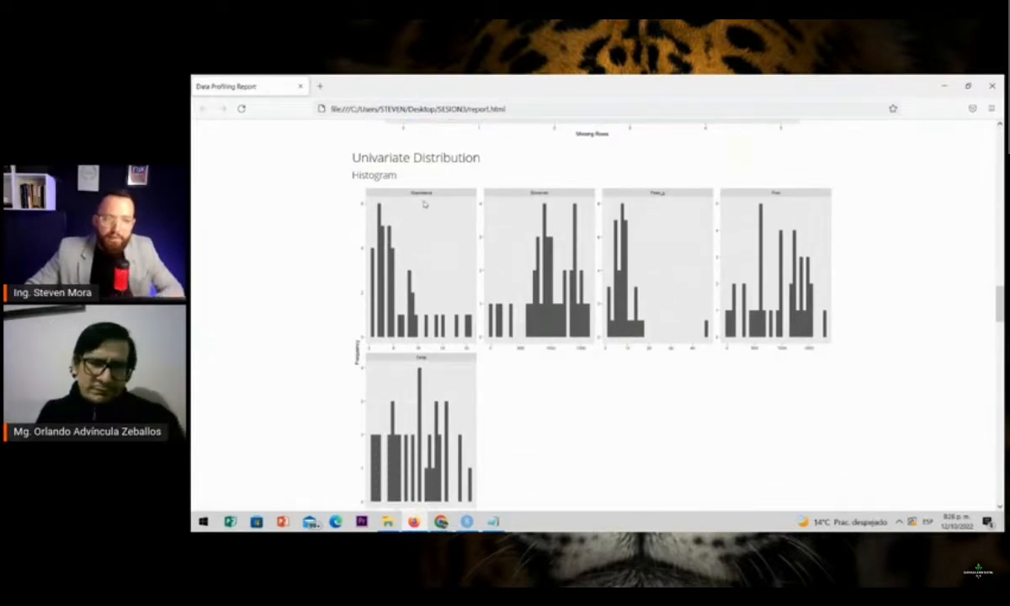
scroll(423, 203, "up", 2)
scroll(607, 257, "up", 2)
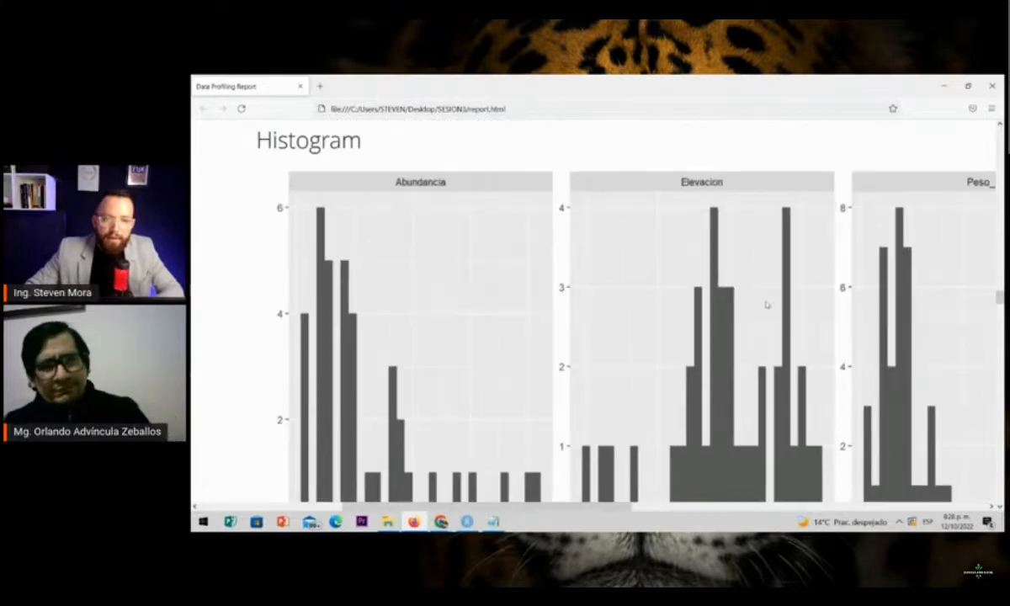
scroll(766, 305, "right", 5)
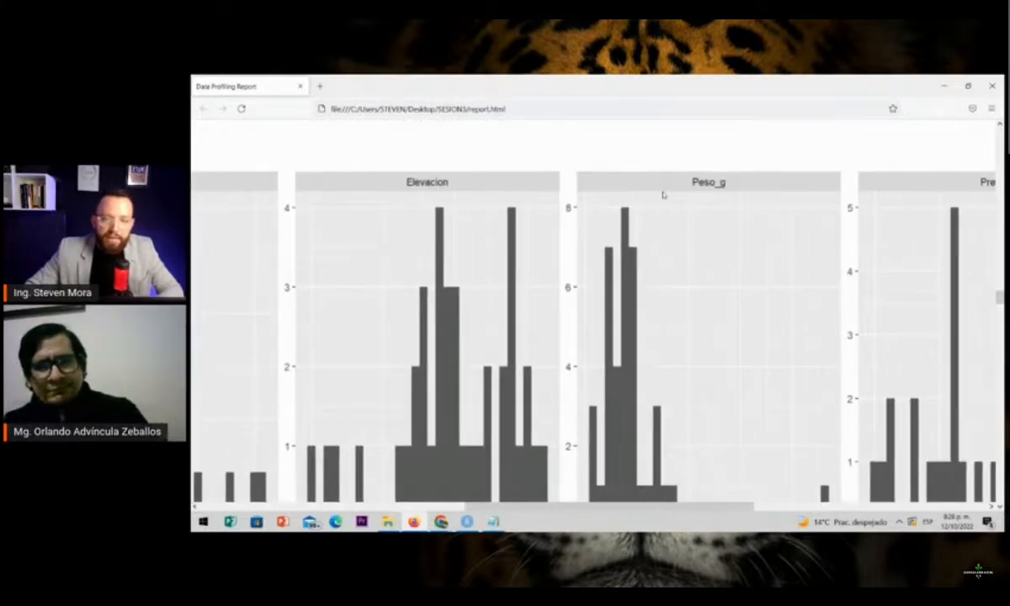
scroll(676, 255, "right", 3)
scroll(699, 267, "down", 4)
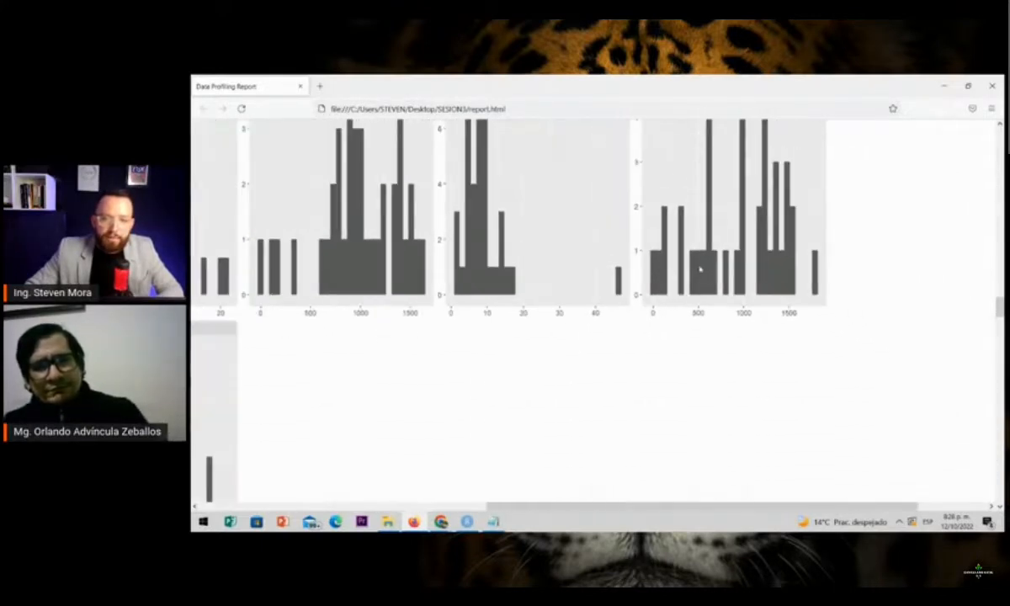
scroll(316, 357, "down", 2)
scroll(292, 355, "down", 2)
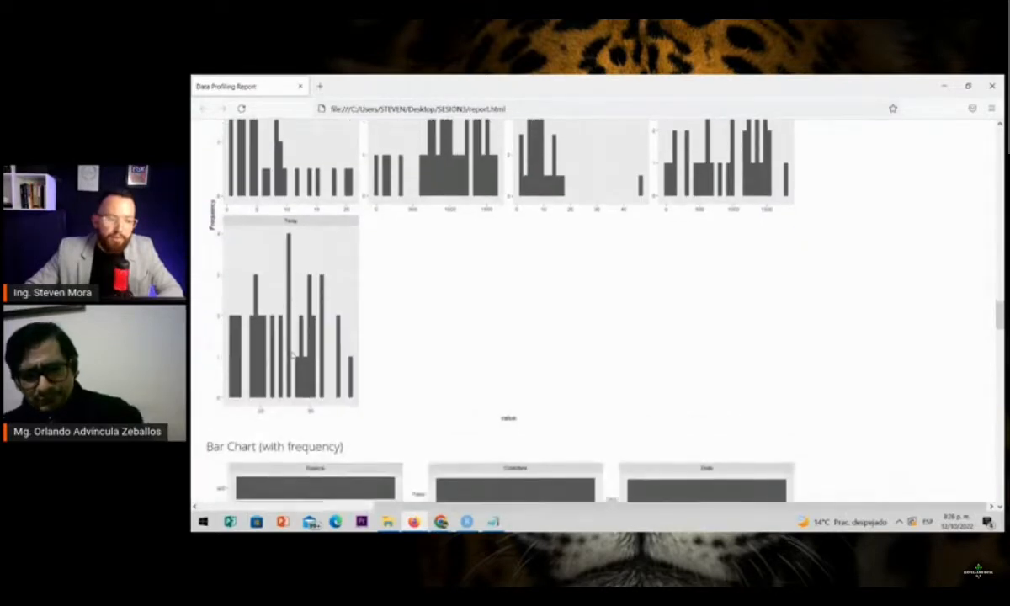
Review the frequency bar charts for Especie, Cobertura, Dieta and IUCN in the report
scroll(292, 355, "down", 1)
scroll(370, 345, "down", 4)
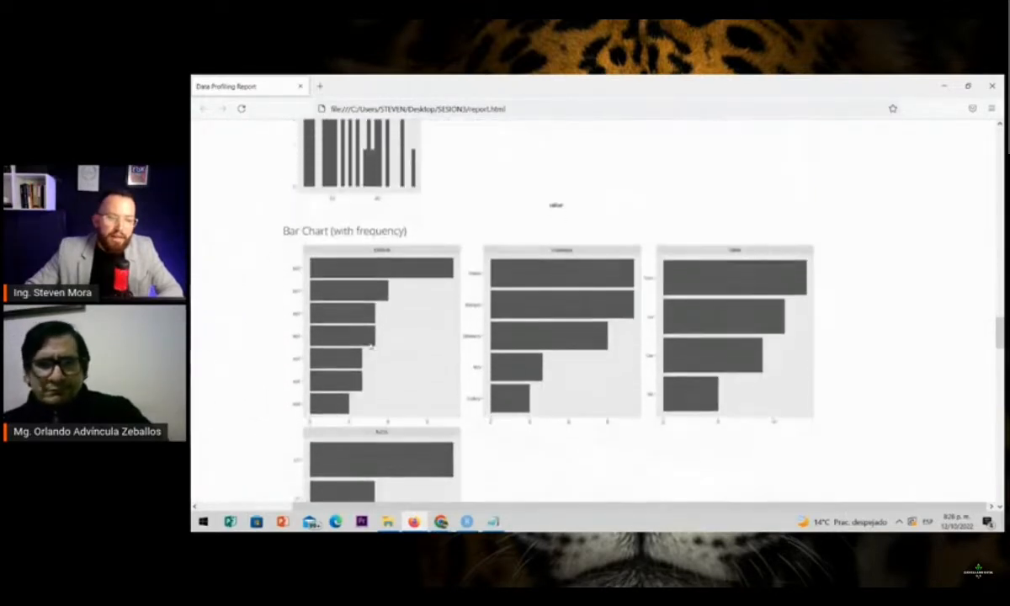
scroll(324, 248, "down", 1)
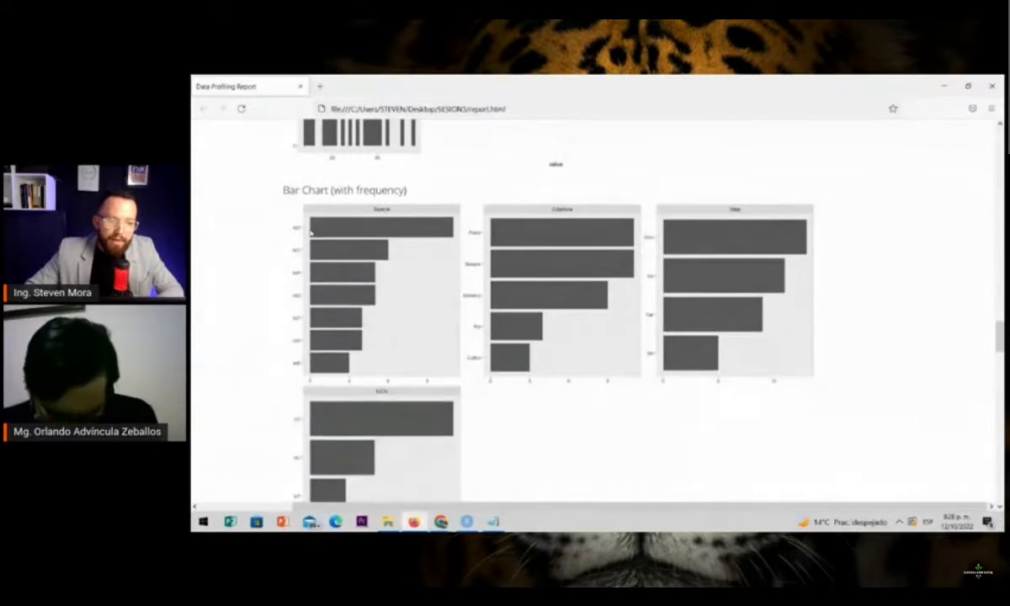
scroll(353, 244, "up", 2)
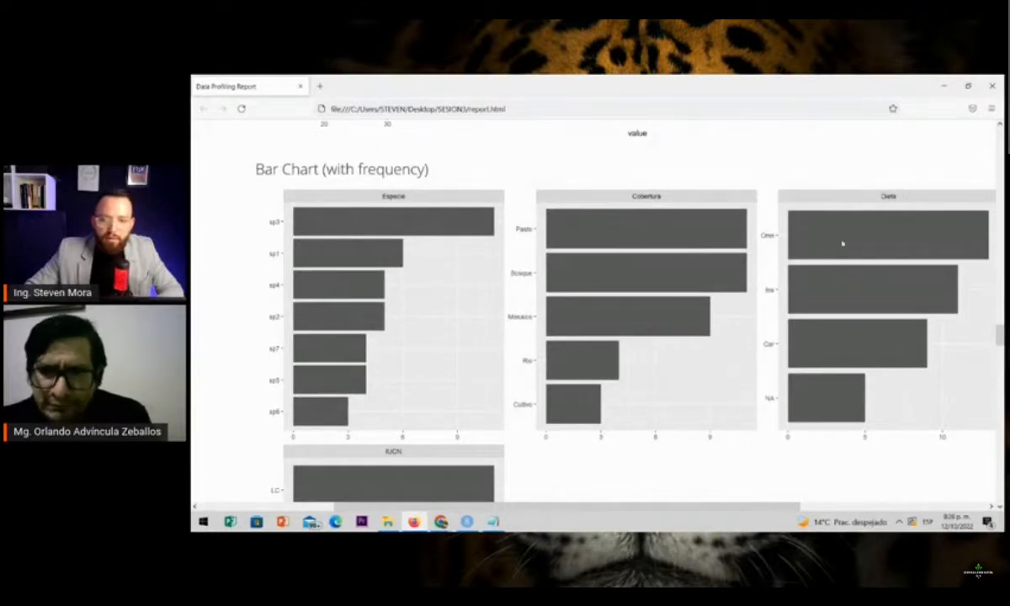
scroll(501, 265, "down", 3)
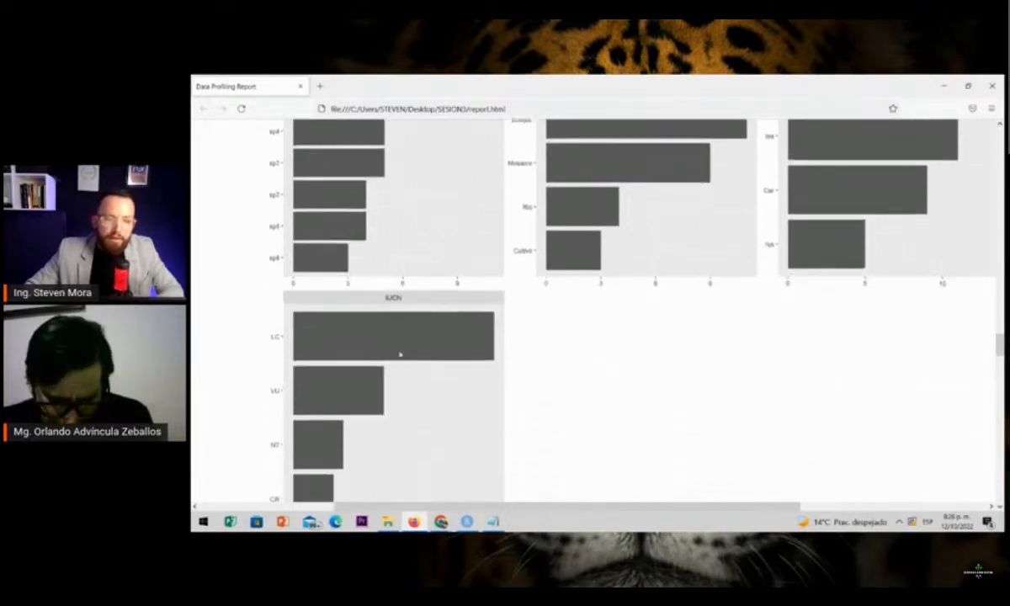
scroll(429, 281, "down", 4)
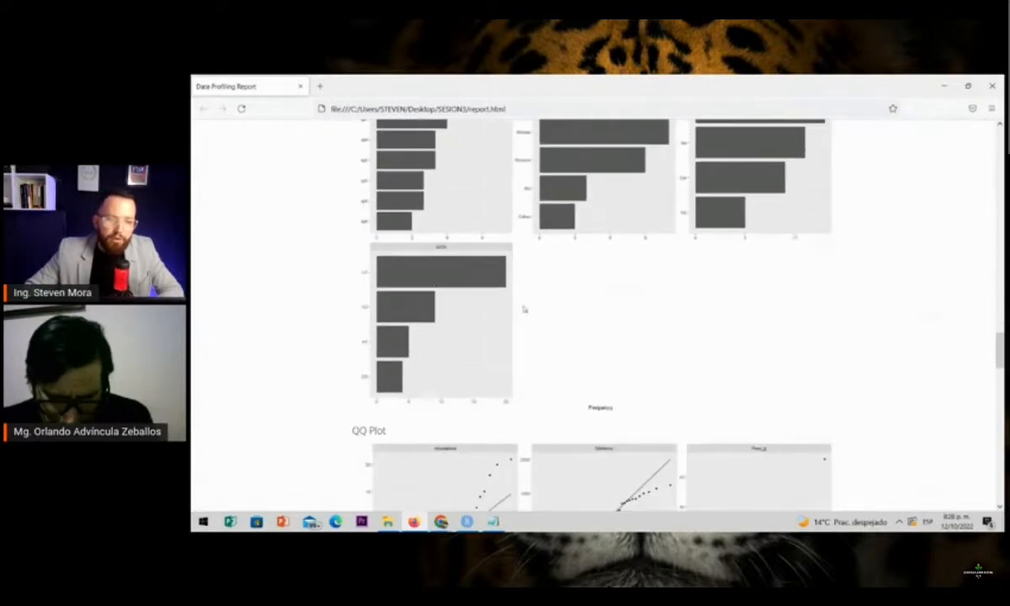
Examine the QQ plots of Abundancia, Elevacion, Peso_g, Prec and Temp against their reference lines
scroll(493, 318, "up", 4)
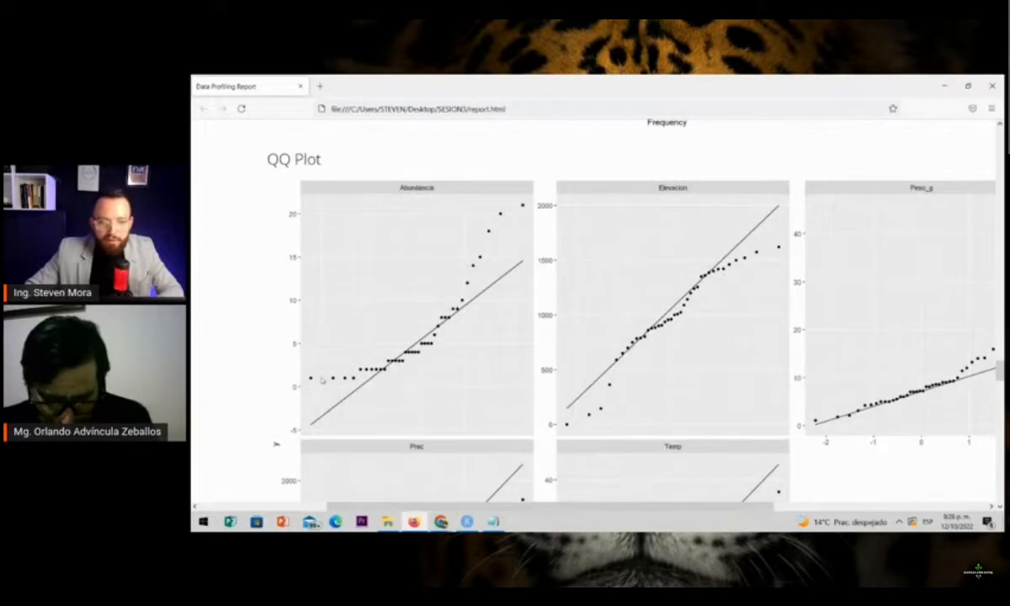
scroll(583, 244, "right", 2)
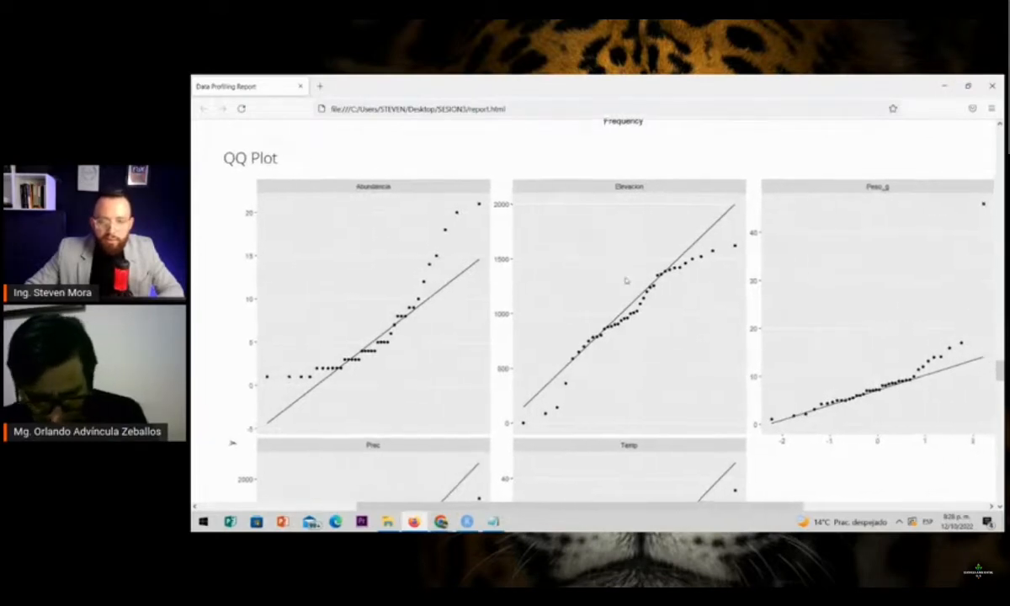
scroll(630, 284, "down", 2)
scroll(629, 285, "up", 1)
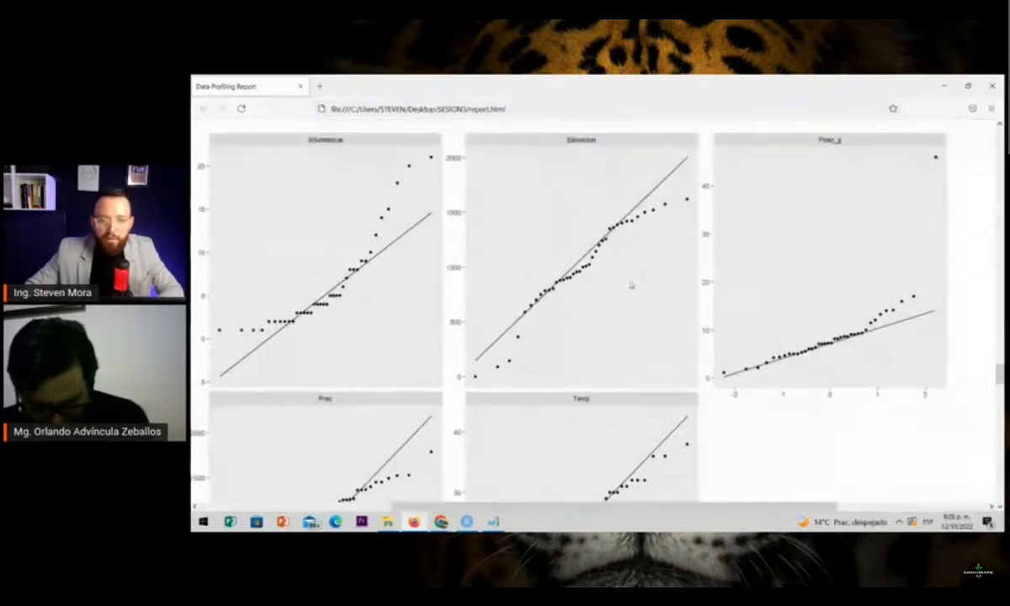
scroll(588, 286, "down", 1)
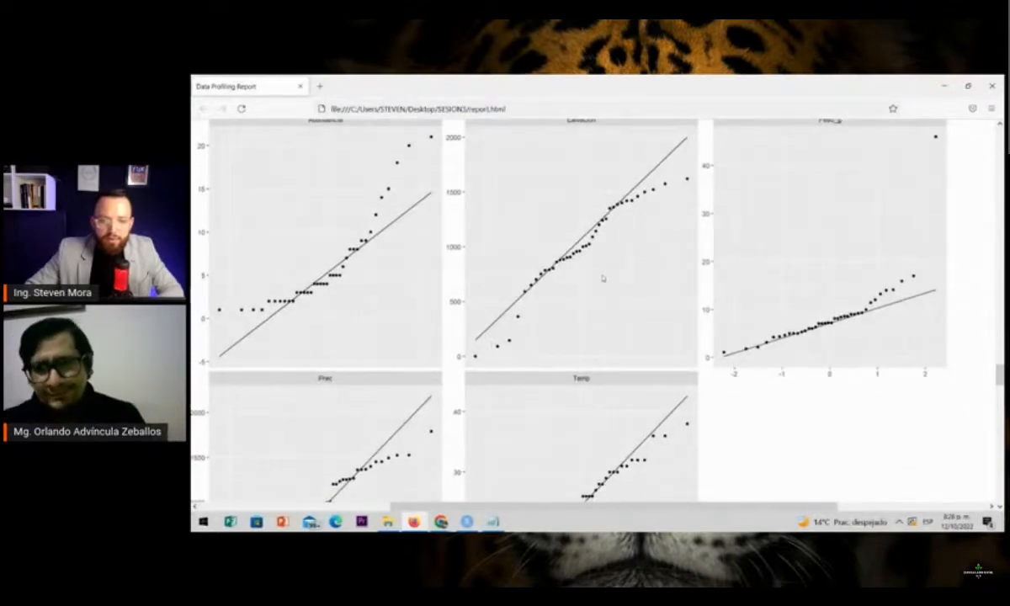
scroll(601, 280, "down", 3)
scroll(330, 420, "down", 10)
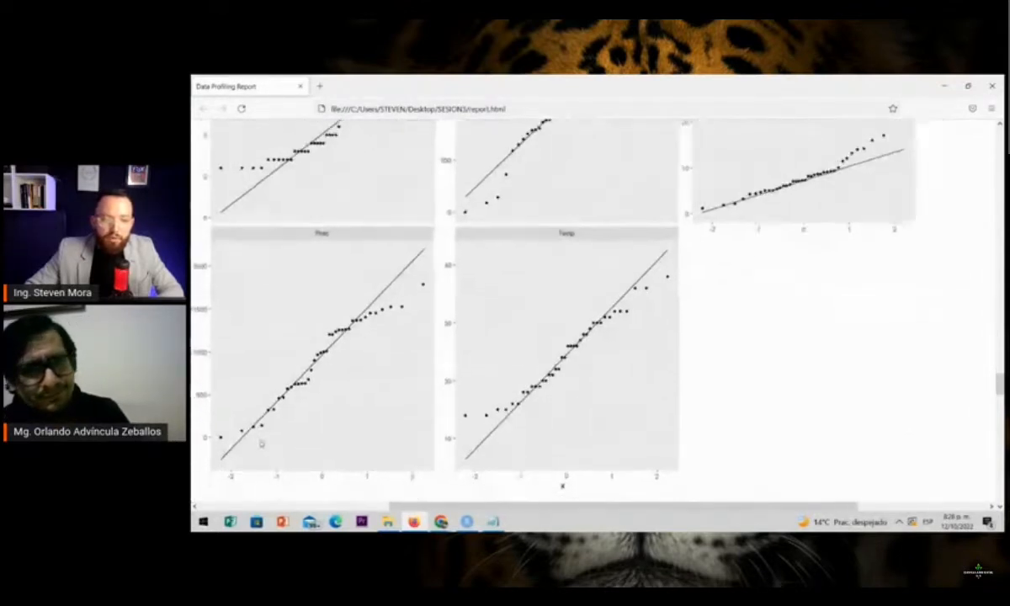
Study the Correlation Analysis heatmap together with its Correlation Meter legend and feature labels
scroll(391, 364, "down", 2)
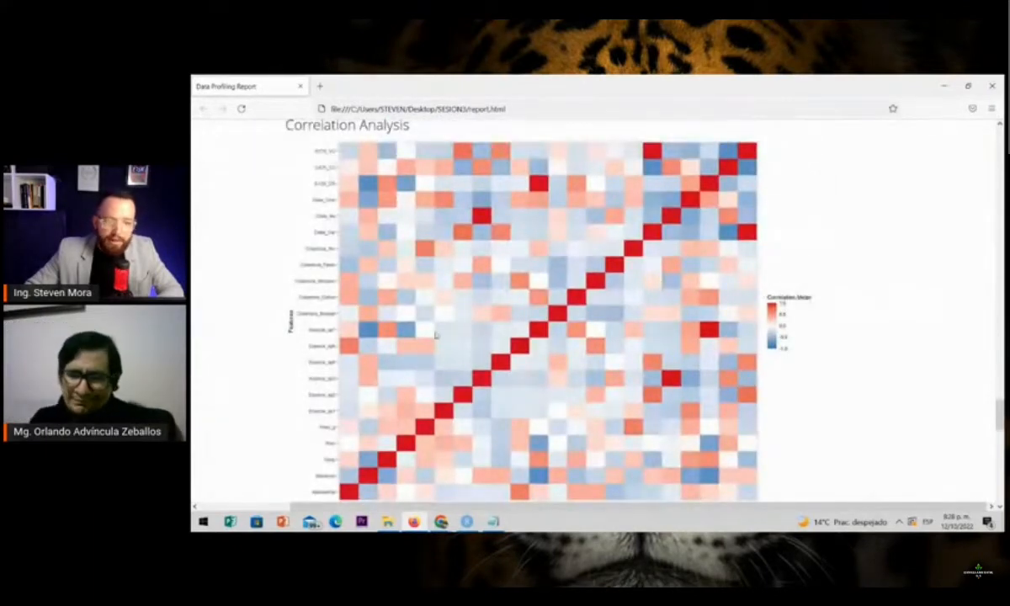
scroll(678, 313, "down", 2)
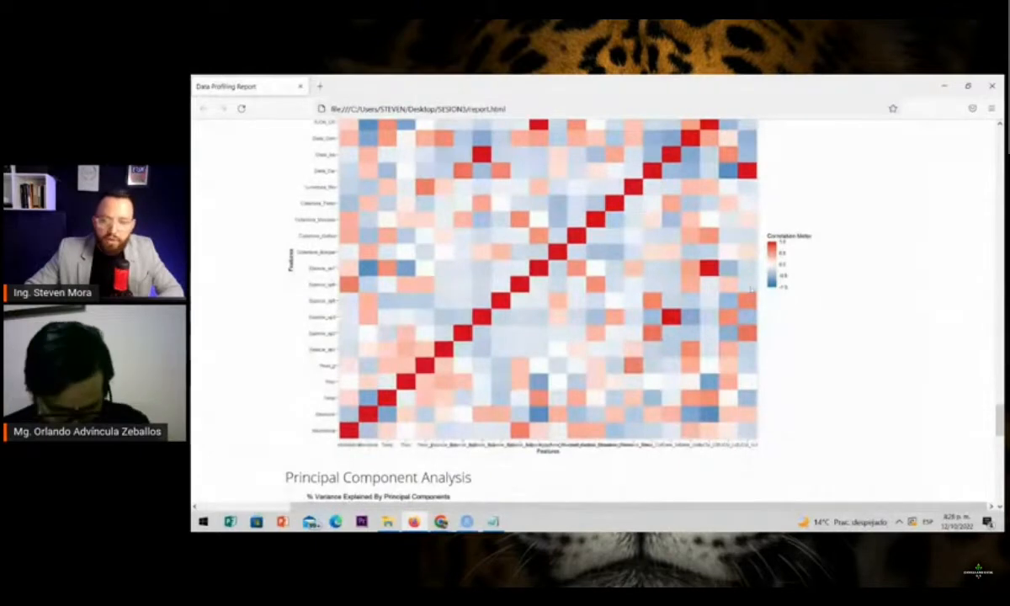
scroll(787, 251, "up", 4)
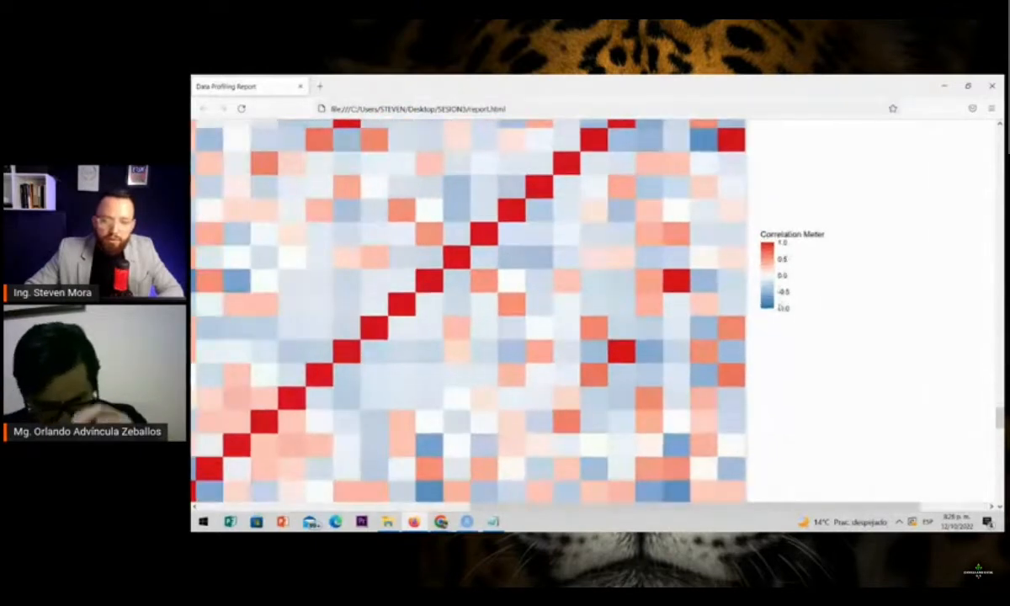
scroll(780, 307, "down", 3)
scroll(325, 200, "up", 3)
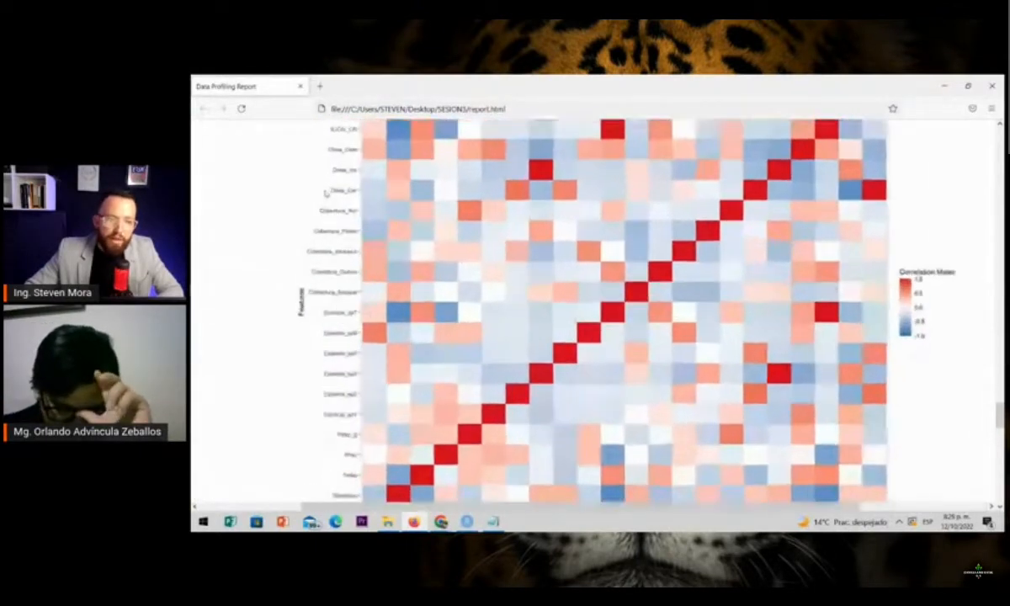
Review the lower rows of the correlation heatmap, from Abundancia up to Especie_sp7, against the feature axis
scroll(361, 208, "down", 5)
scroll(363, 301, "up", 3)
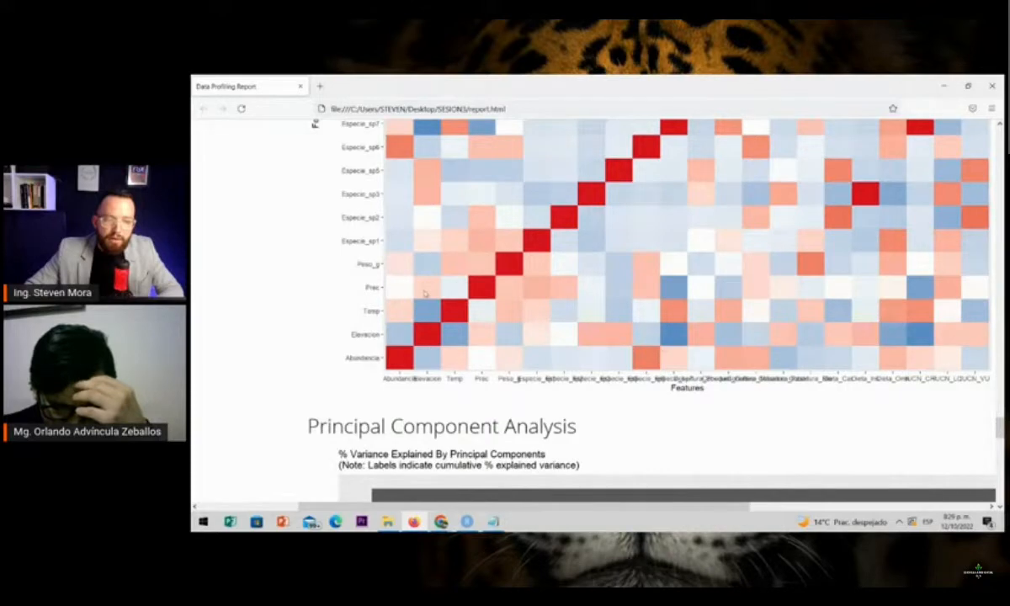
key("ctrl+minus")
key("ctrl+minus")
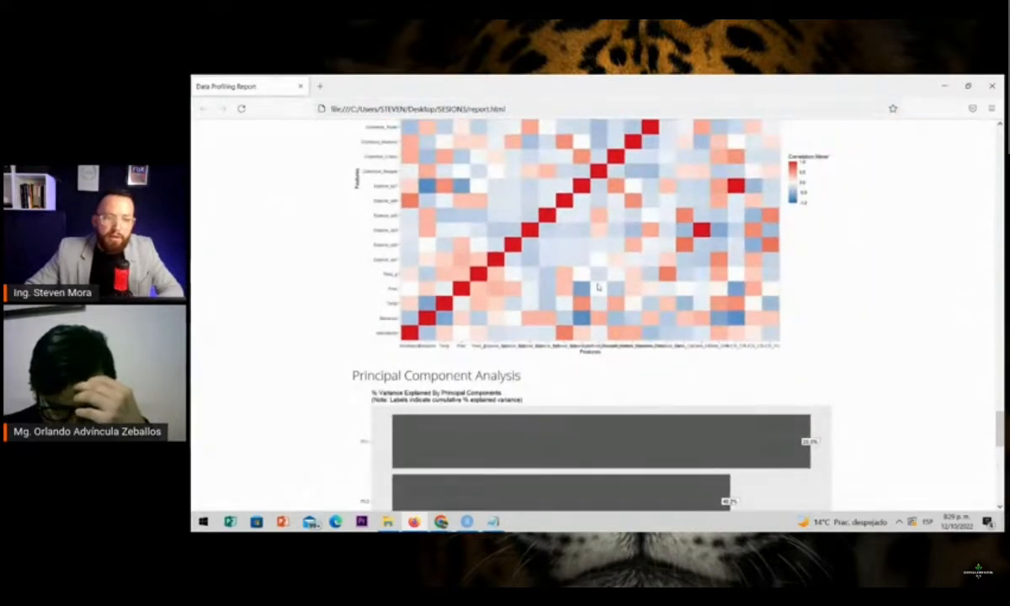
Examine the Principal Component Analysis bar chart of the variance explained by each component
scroll(597, 287, "down", 3)
scroll(469, 243, "down", 1)
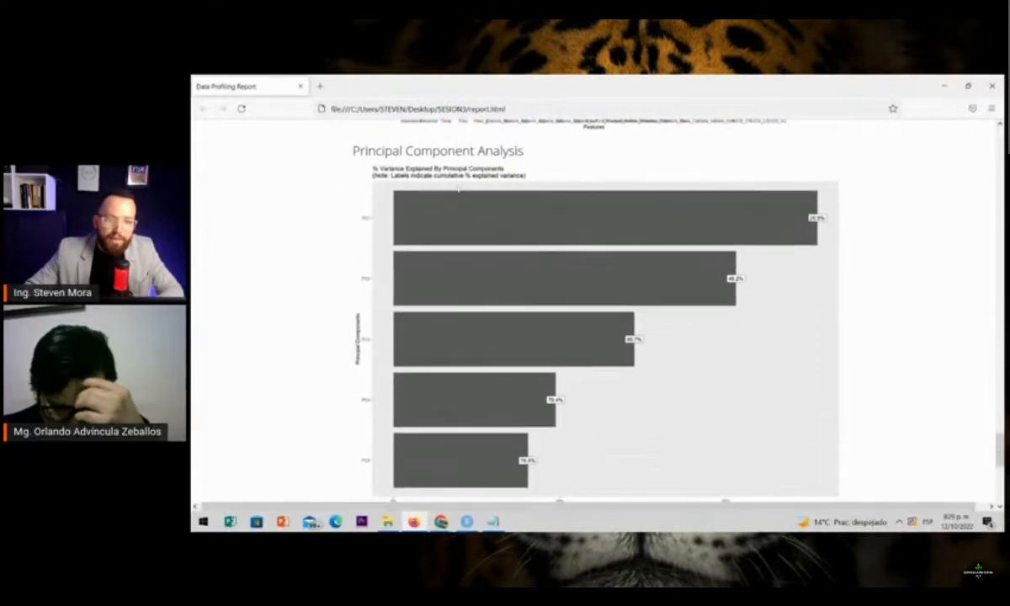
key("ctrl+plus")
key("ctrl+plus")
key("ctrl+plus")
scroll(436, 186, "down", 1)
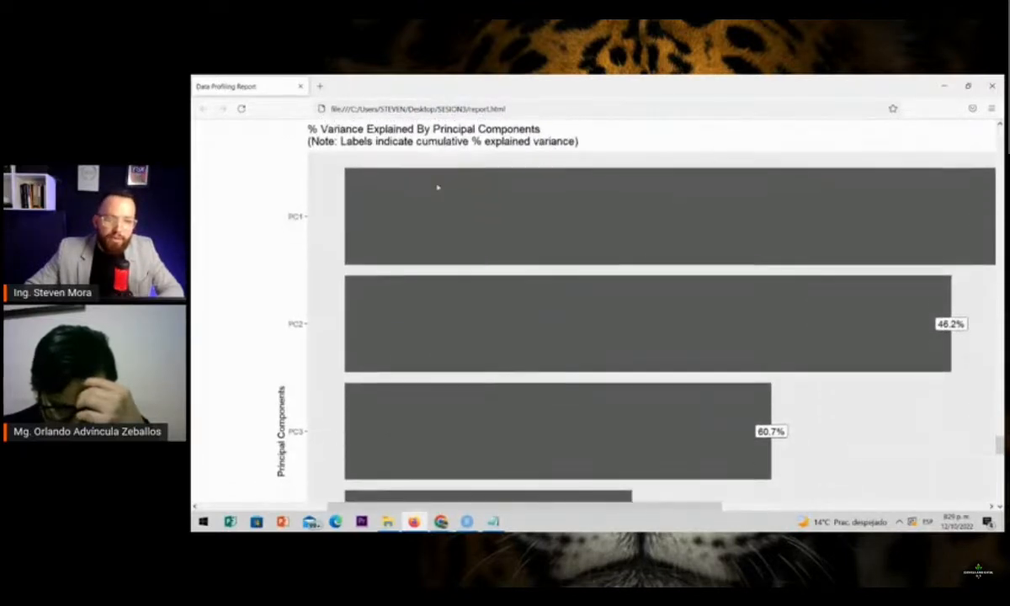
key("ctrl+minus")
key("ctrl+minus")
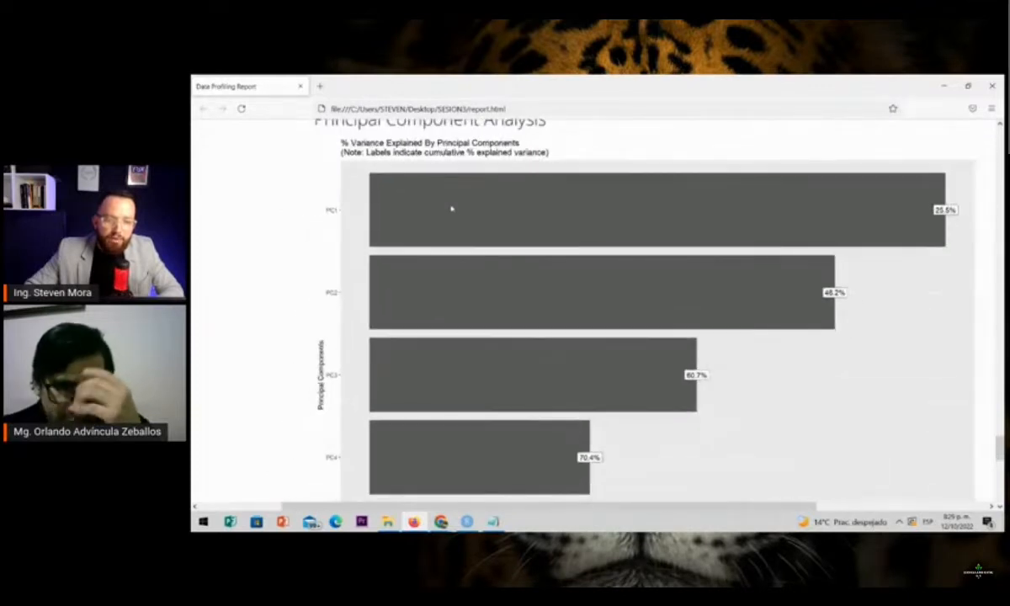
key("ctrl+minus")
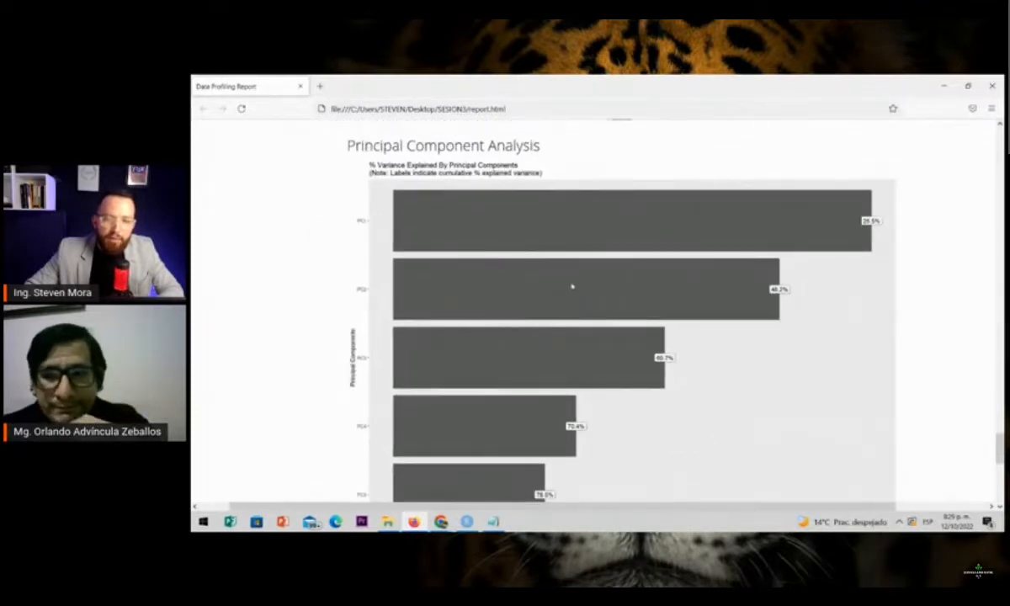
Compare the cumulative explained variance labels from PC1 to PC5 at a larger size, down to the % Variance Explained axis
scroll(846, 239, "up", 3)
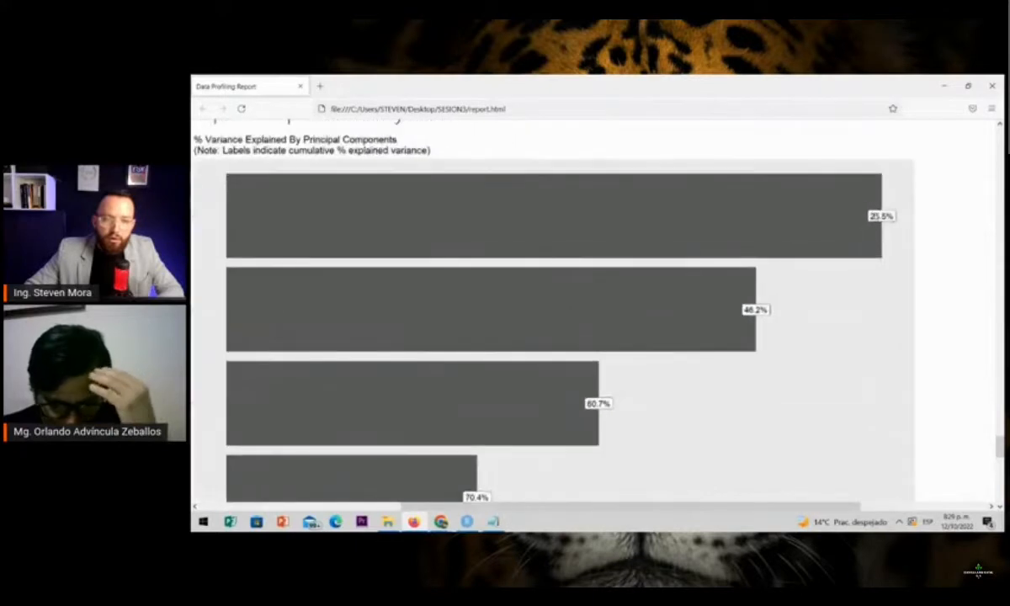
scroll(263, 240, "left", 1)
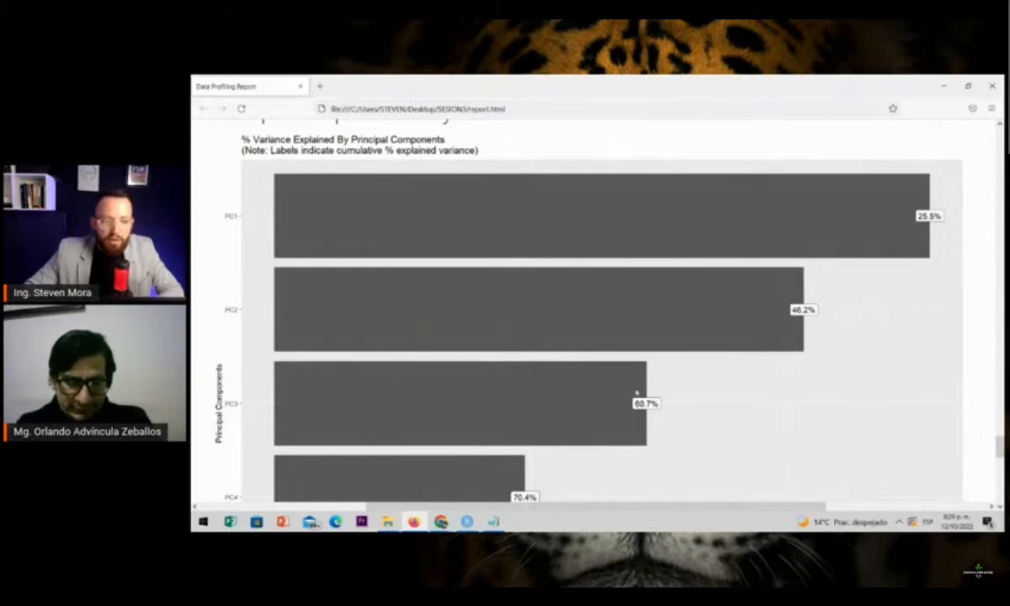
scroll(637, 392, "down", 1)
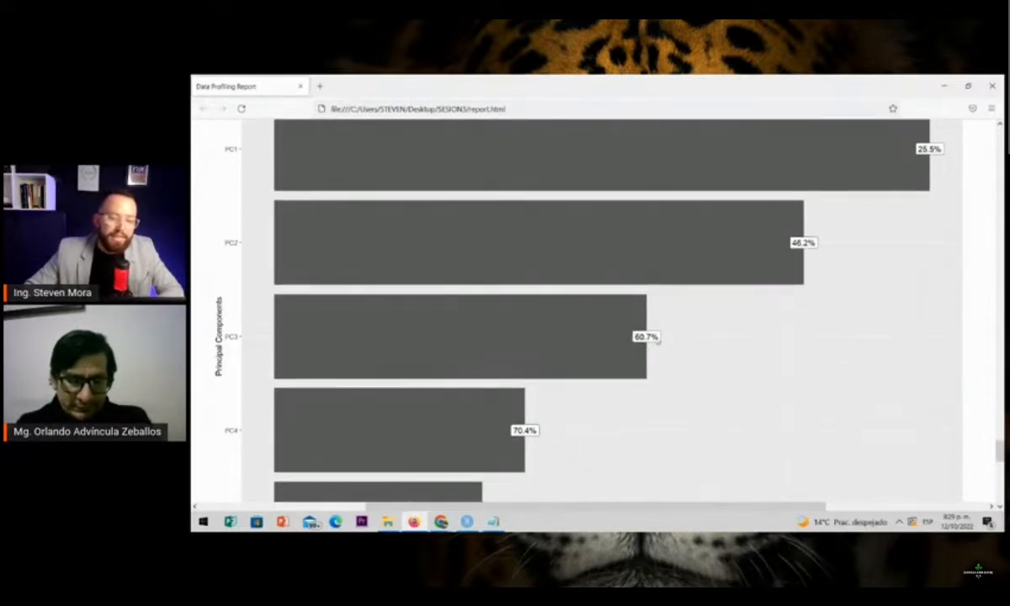
scroll(624, 340, "down", 1)
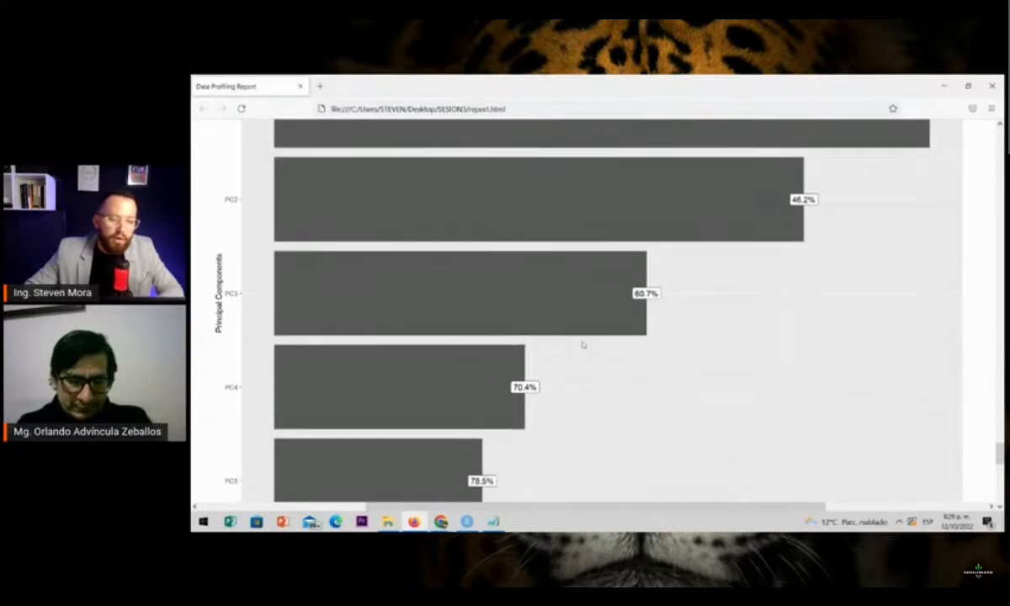
scroll(497, 374, "down", 1)
scroll(499, 375, "left", 1)
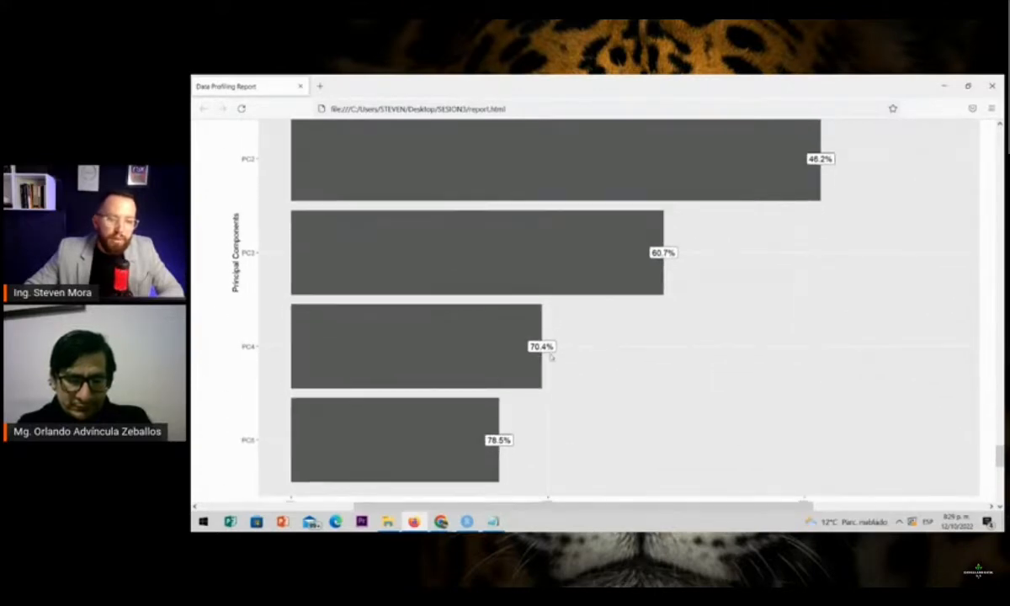
scroll(479, 393, "down", 1)
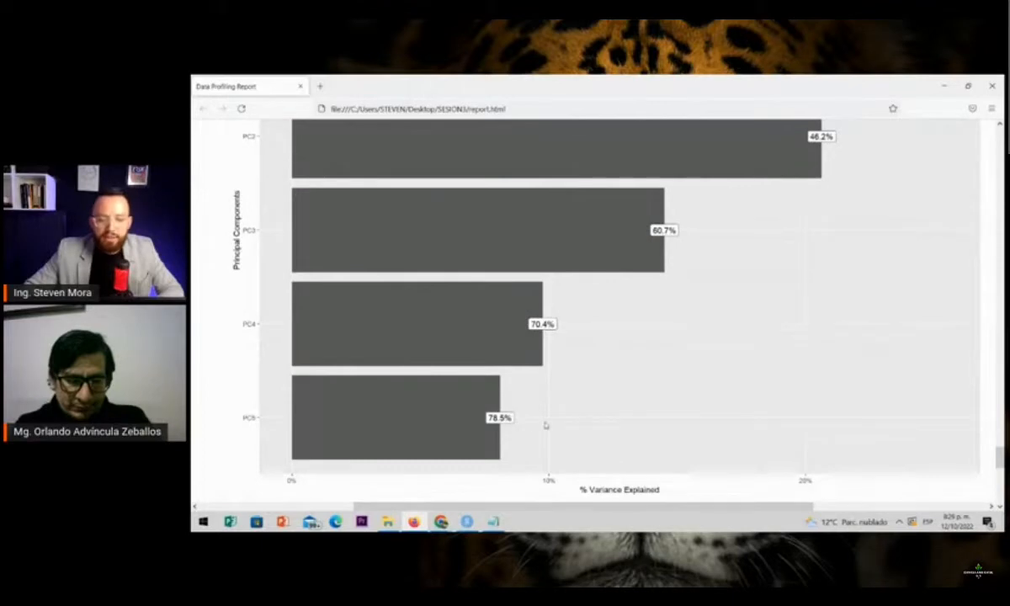
scroll(575, 385, "down", 2)
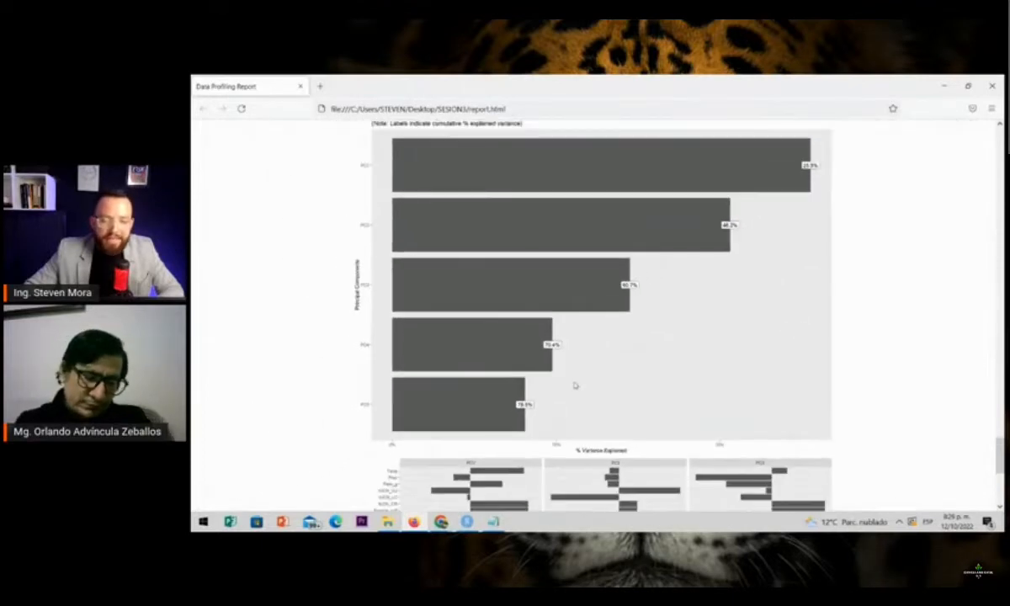
Review the relative importance of each feature in the PC1 to PC5 panels
scroll(589, 320, "down", 3)
scroll(602, 185, "up", 3)
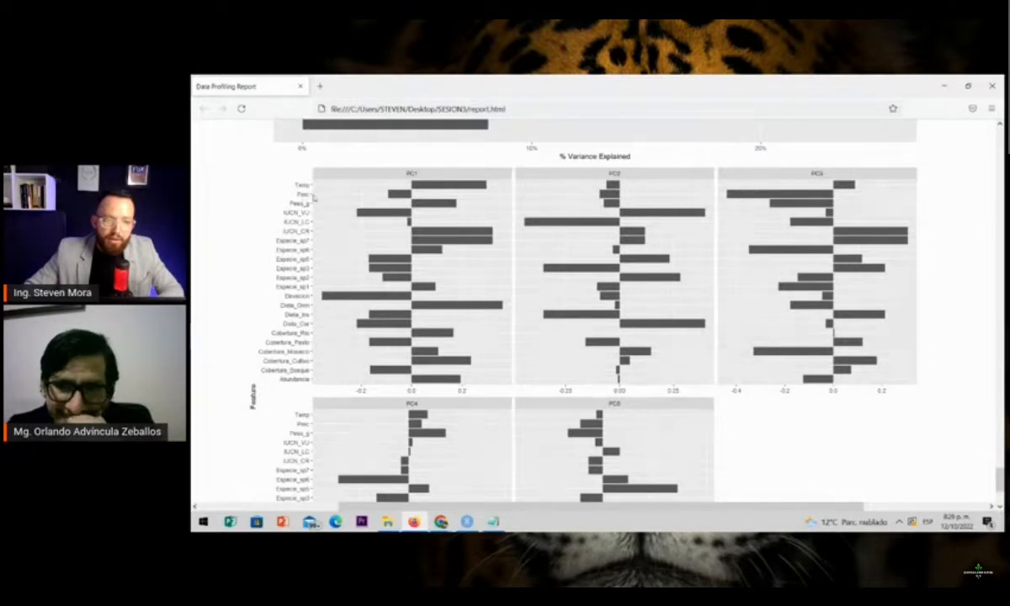
scroll(295, 362, "down", 3)
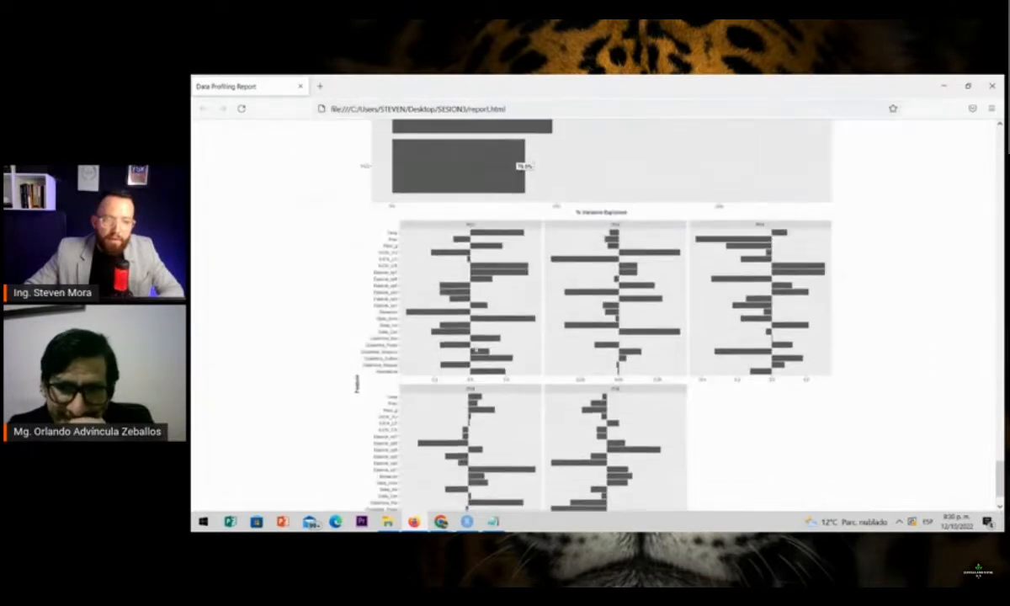
Switch to RStudio and run create_report(data, y="IUCN") to generate a report with IUCN as the response variable
left_click(466, 522)
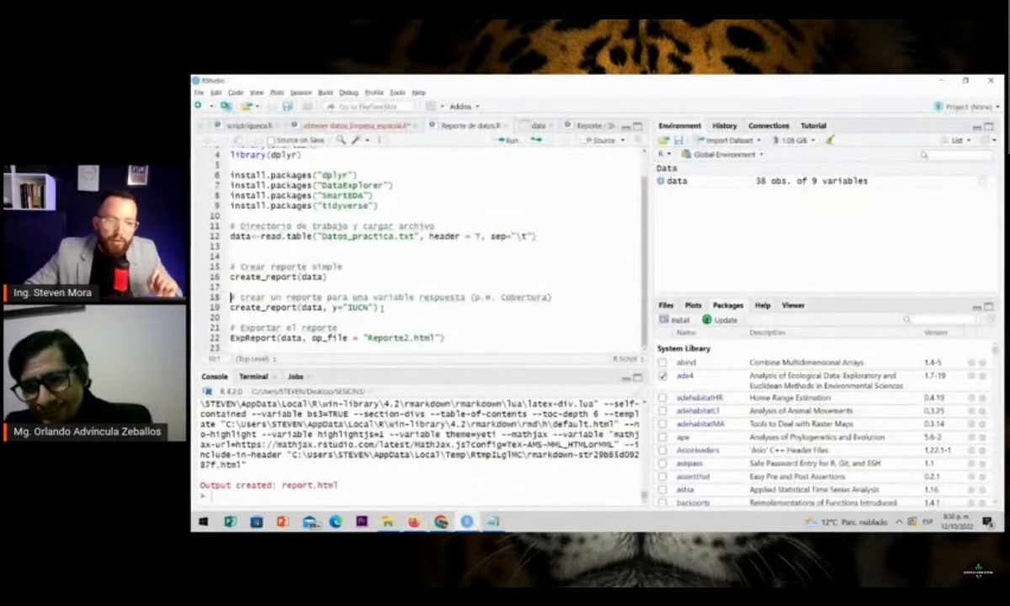
left_click(381, 308)
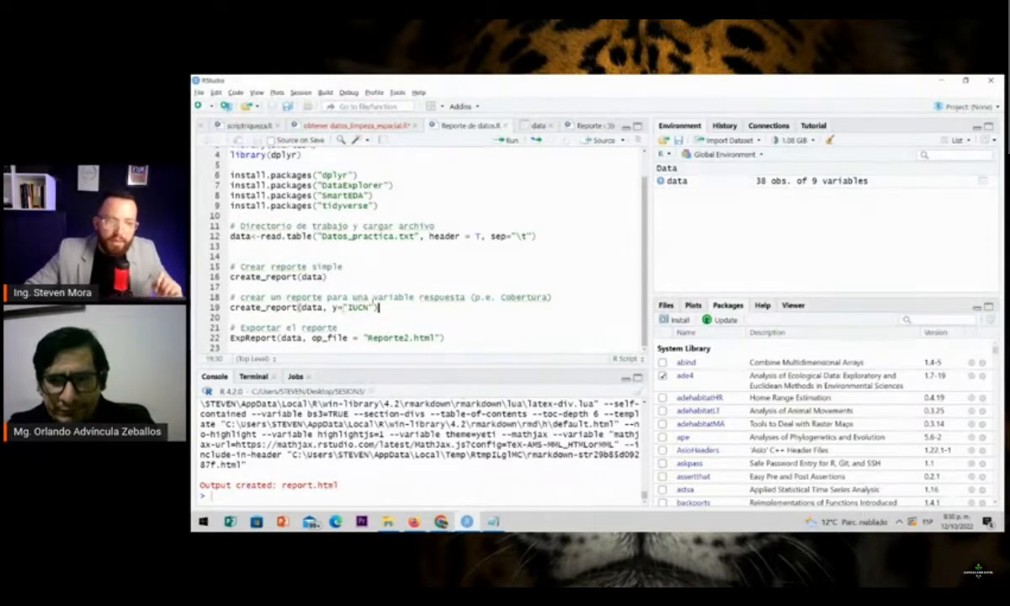
left_click(509, 140)
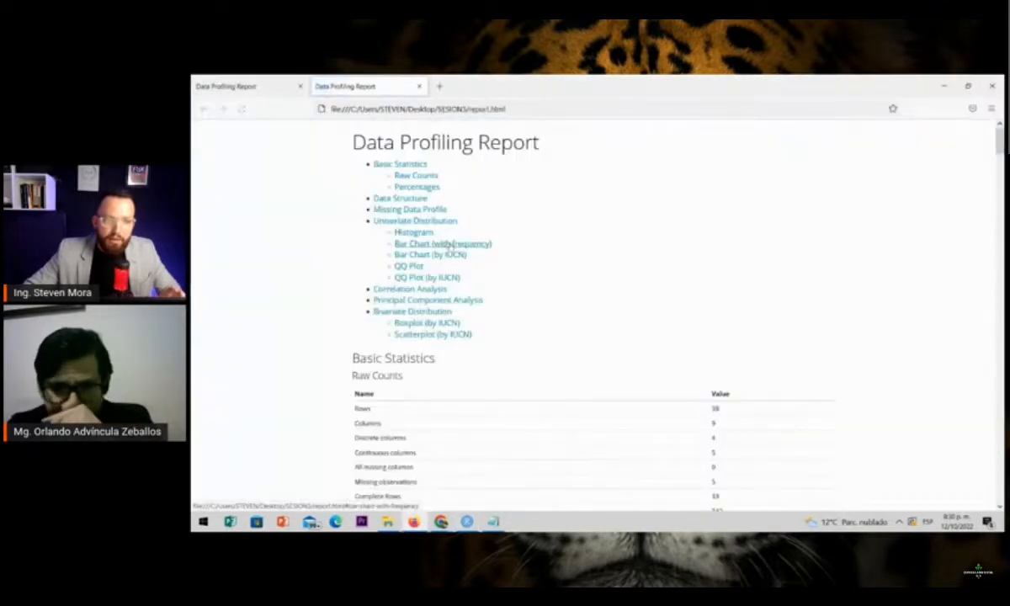
Skim the new report from its contents list through the histograms to the Bar Chart (by IUCN) section
scroll(449, 253, "down", 15)
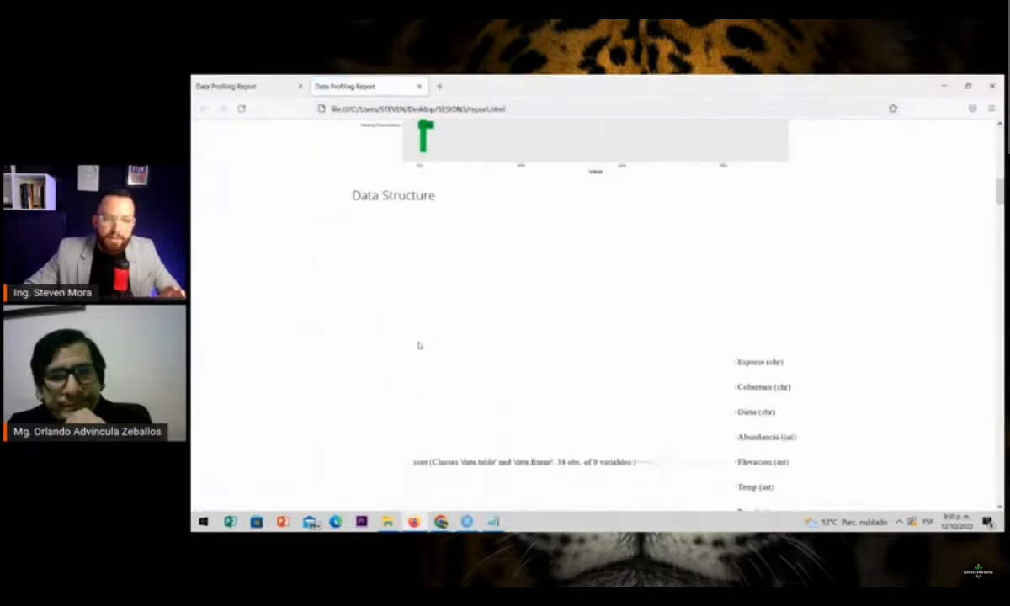
scroll(419, 345, "down", 10)
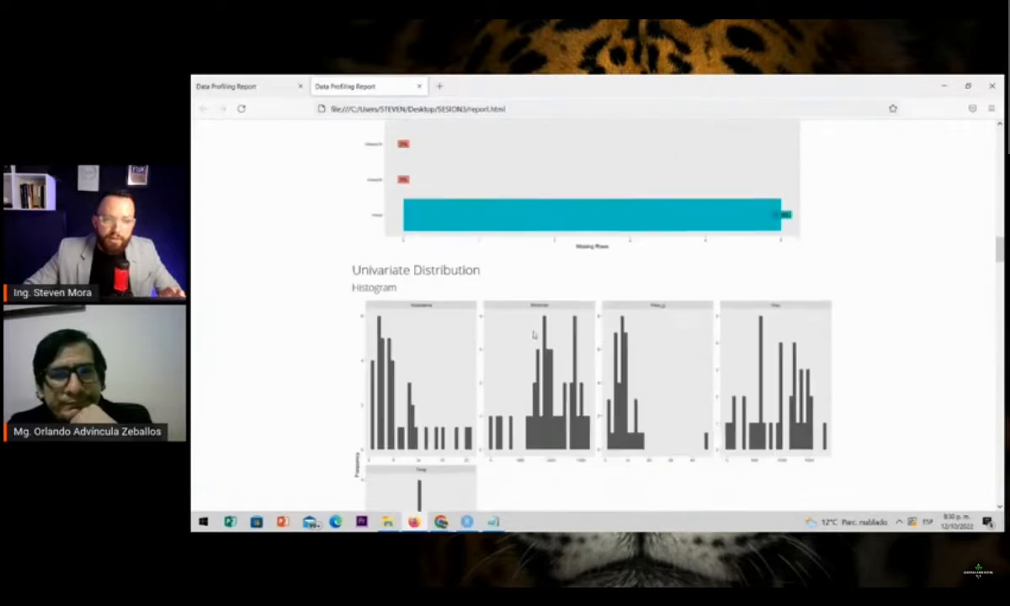
scroll(532, 334, "down", 1)
scroll(496, 328, "down", 5)
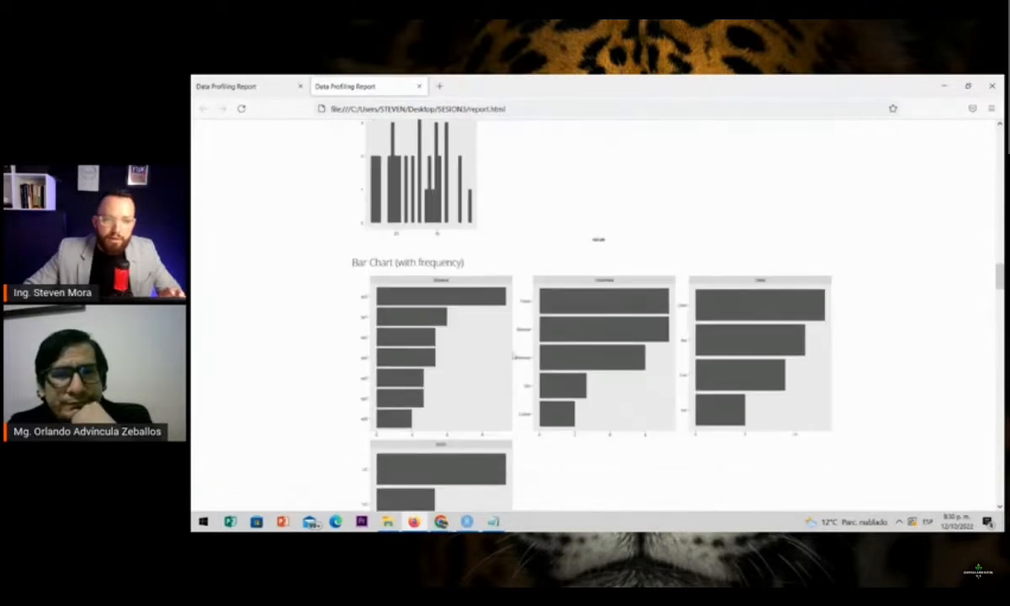
scroll(478, 288, "down", 5)
scroll(600, 228, "down", 3)
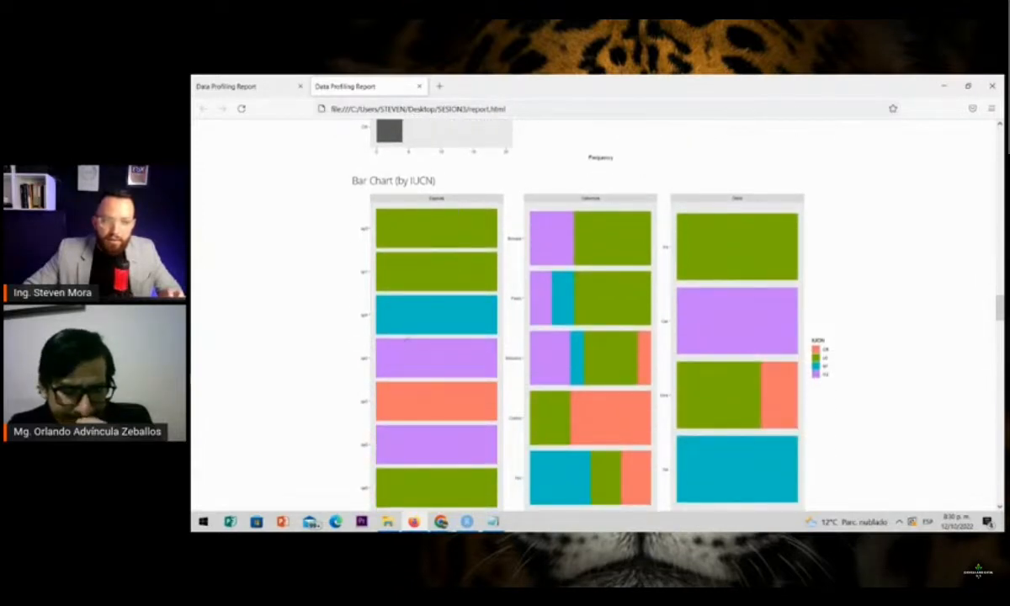
Look over the general QQ plots and examine the QQ Plot (by IUCN) panels at a larger size
scroll(608, 300, "down", 5)
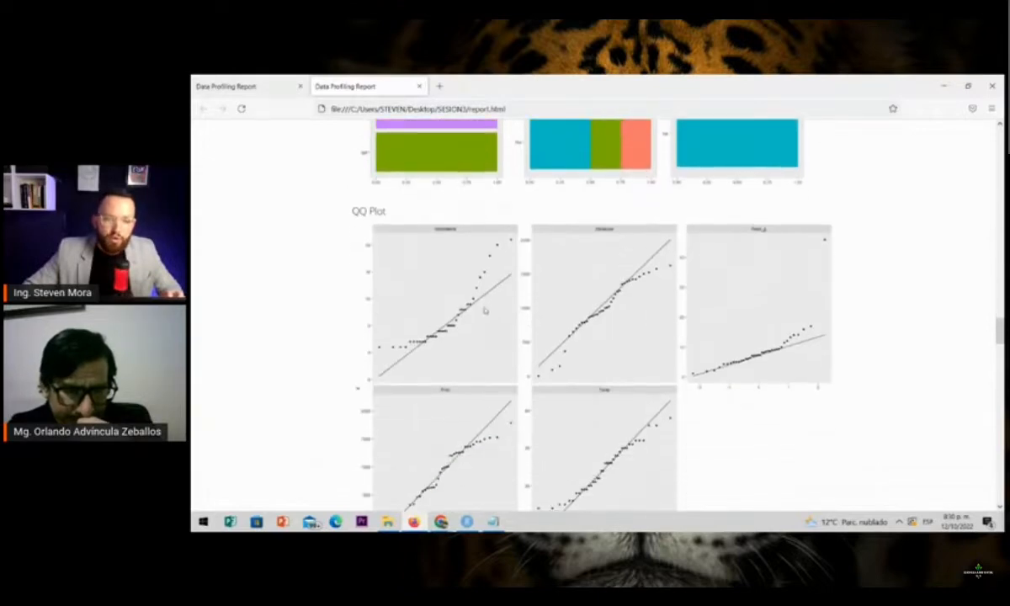
scroll(485, 310, "down", 5)
scroll(408, 293, "down", 1)
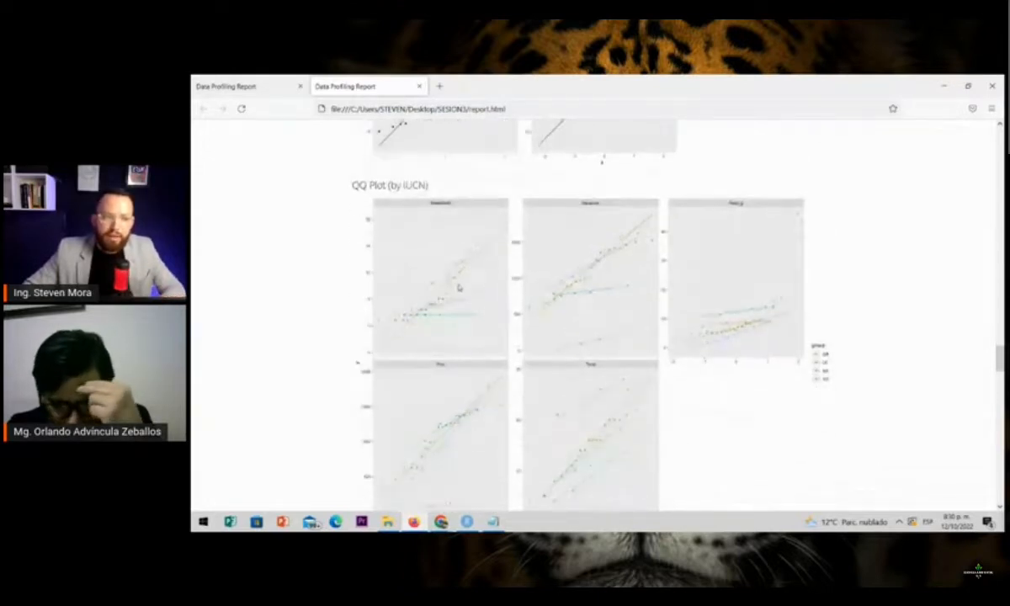
scroll(459, 288, "up", 2, "ctrl")
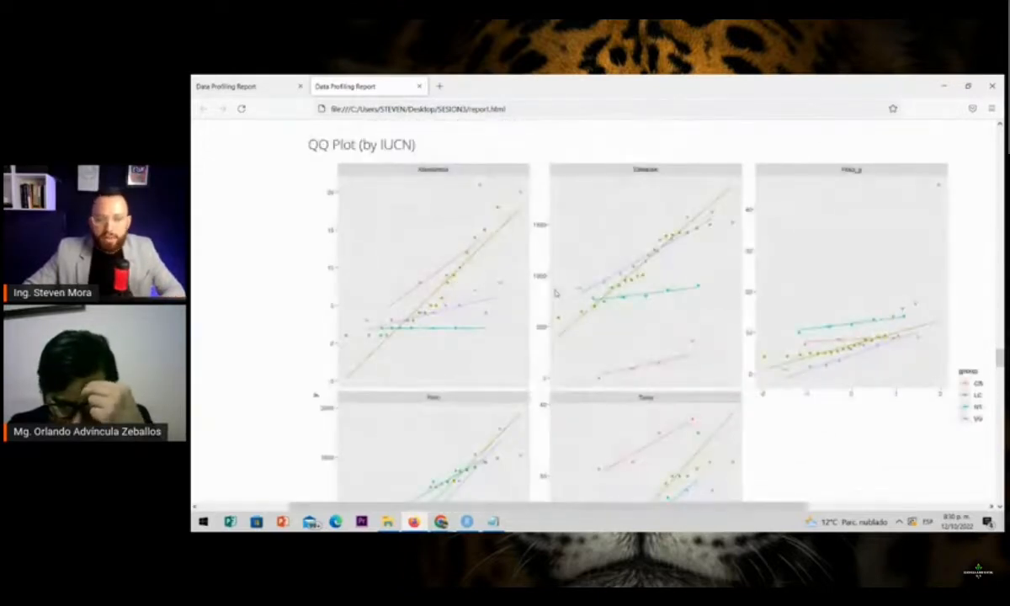
Review the Correlation Analysis heatmap and the Principal Component Analysis charts in the IUCN report
scroll(554, 292, "down", 5)
scroll(500, 270, "down", 2, "ctrl")
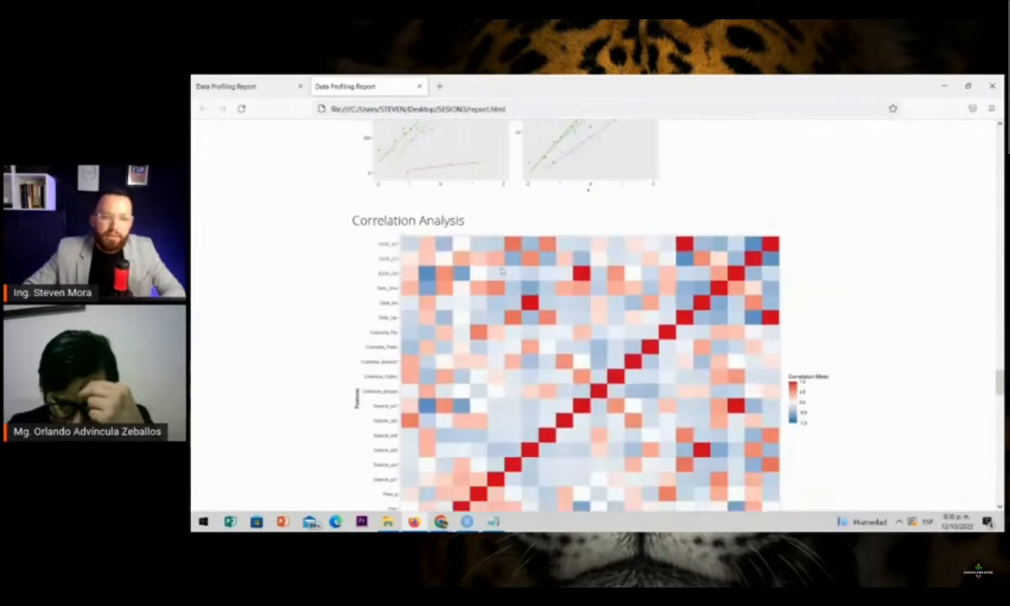
scroll(501, 271, "down", 5)
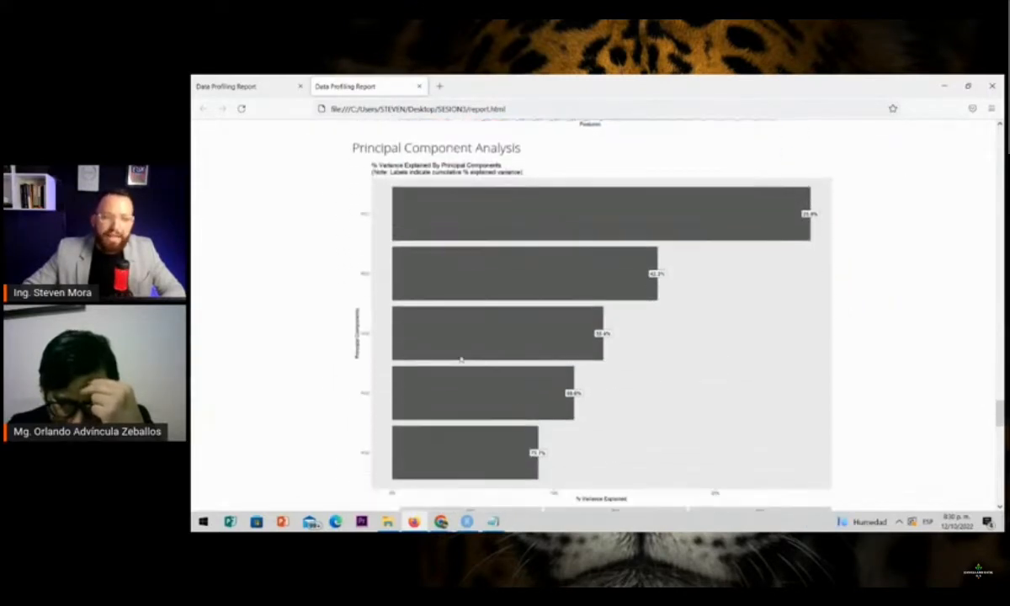
scroll(612, 315, "down", 5)
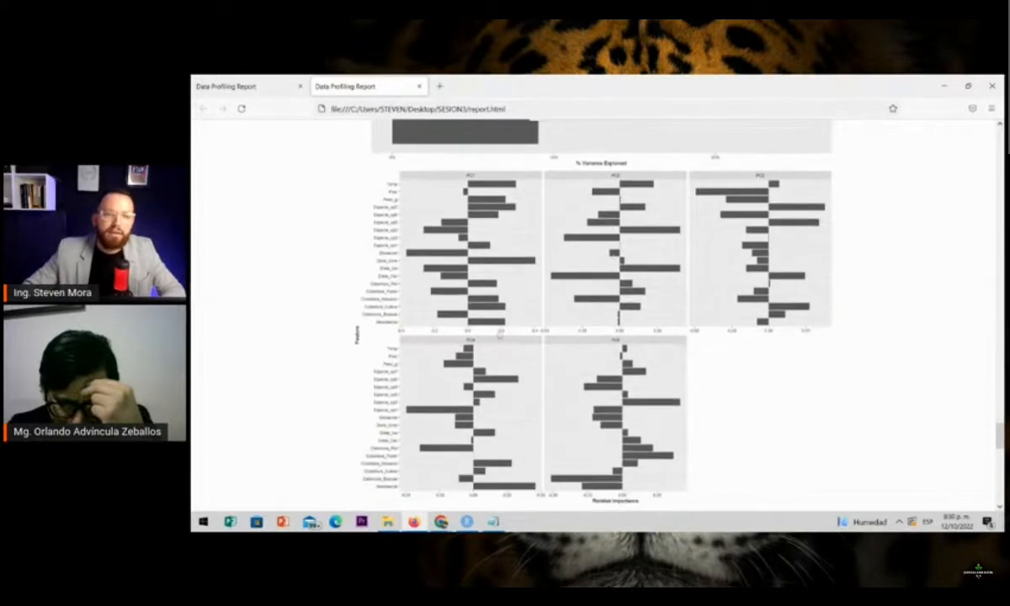
Examine the Bivariate Distribution boxplots by IUCN for Abundancia, Elevacion, Peso_g, Prec and Temp
scroll(653, 380, "down", 1)
scroll(652, 382, "down", 5)
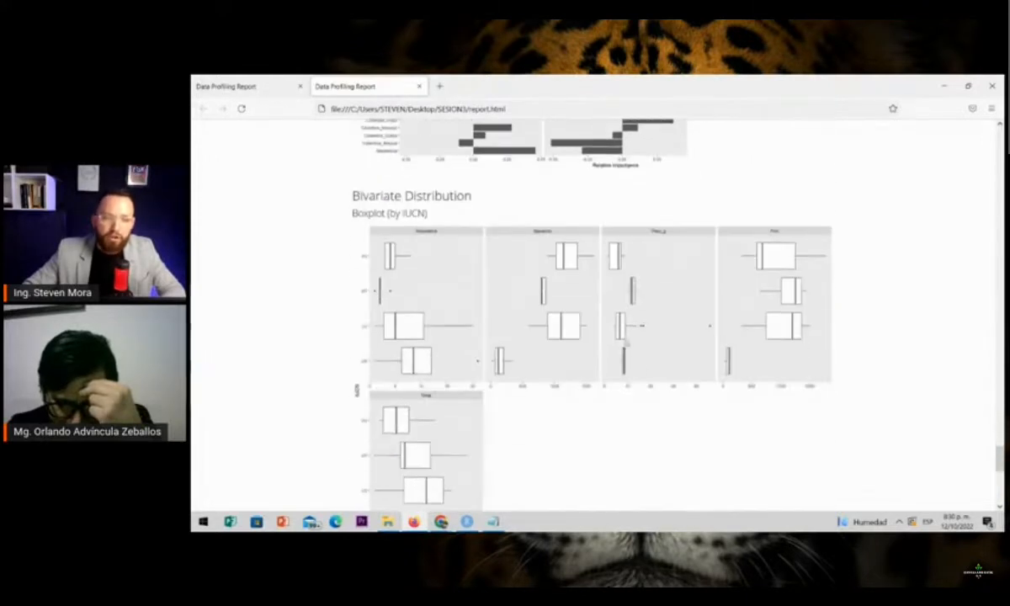
scroll(450, 264, "up", 1, "ctrl")
scroll(450, 265, "up", 1, "ctrl")
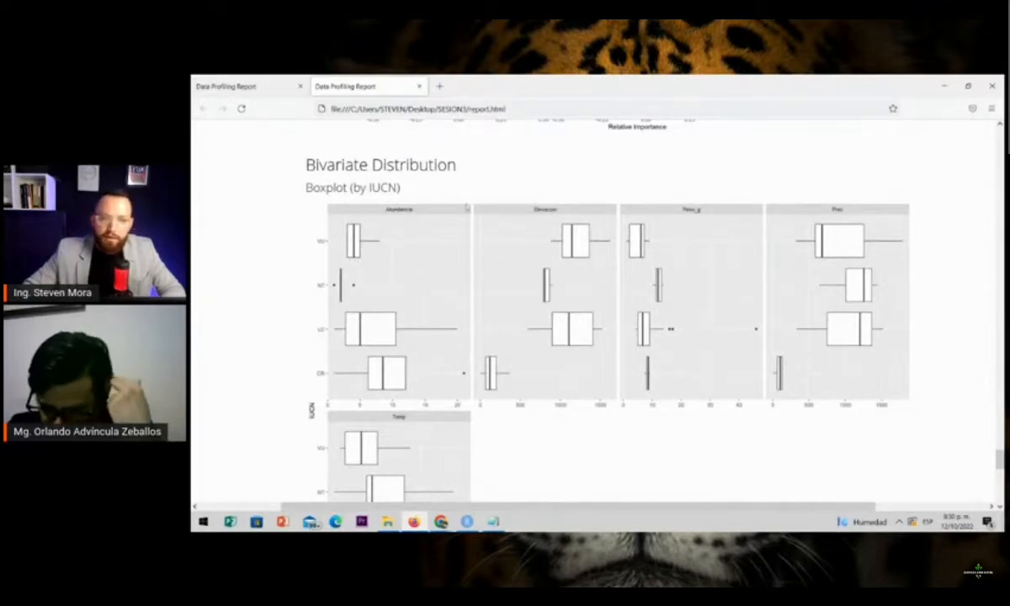
Examine the Scatterplot (by IUCN) panels for each variable at the end of the report
scroll(510, 283, "down", 5)
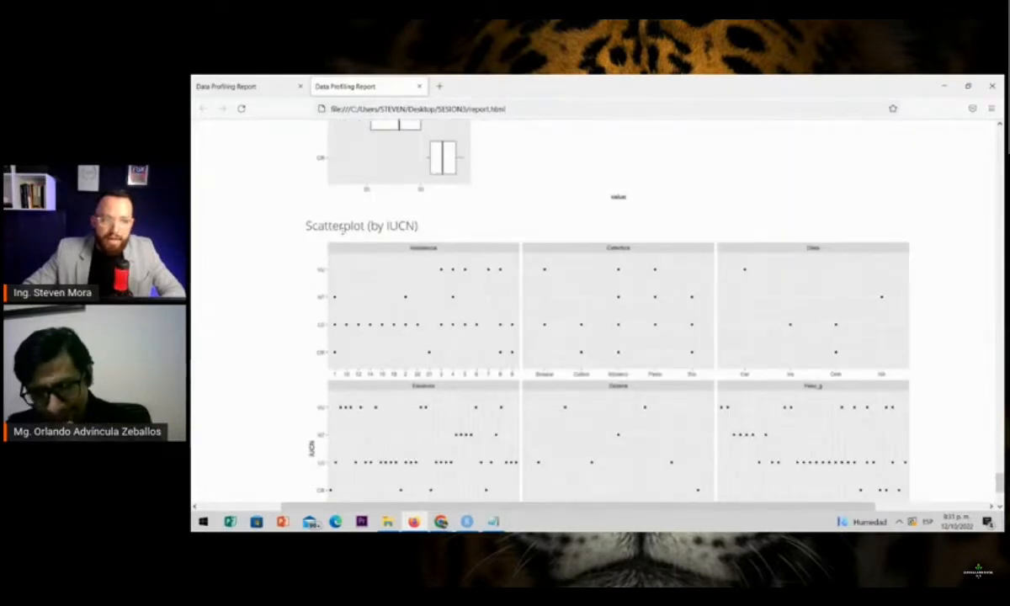
scroll(419, 289, "down", 2)
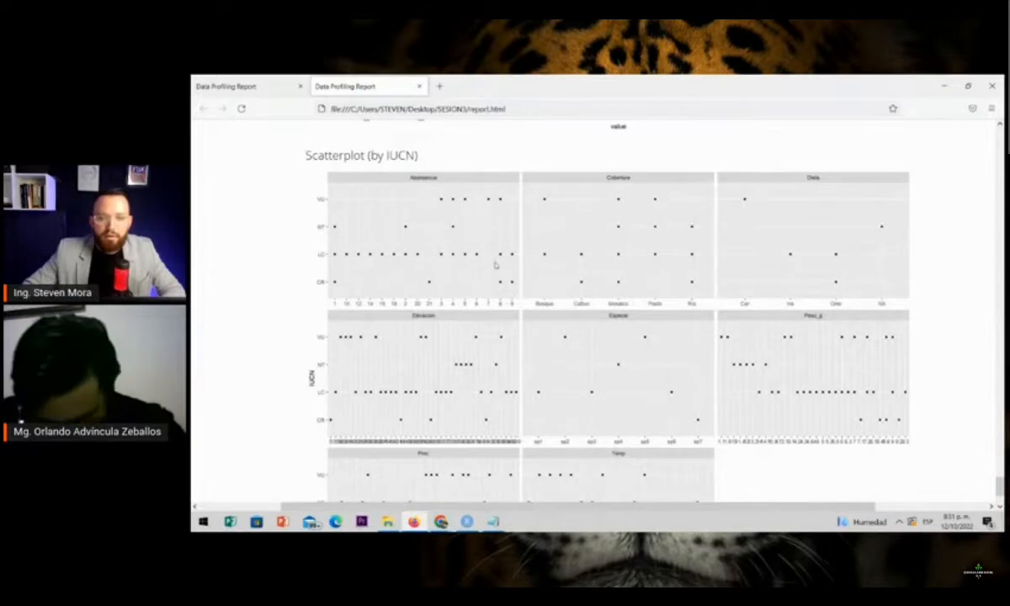
scroll(504, 298, "down", 3)
scroll(509, 366, "up", 2)
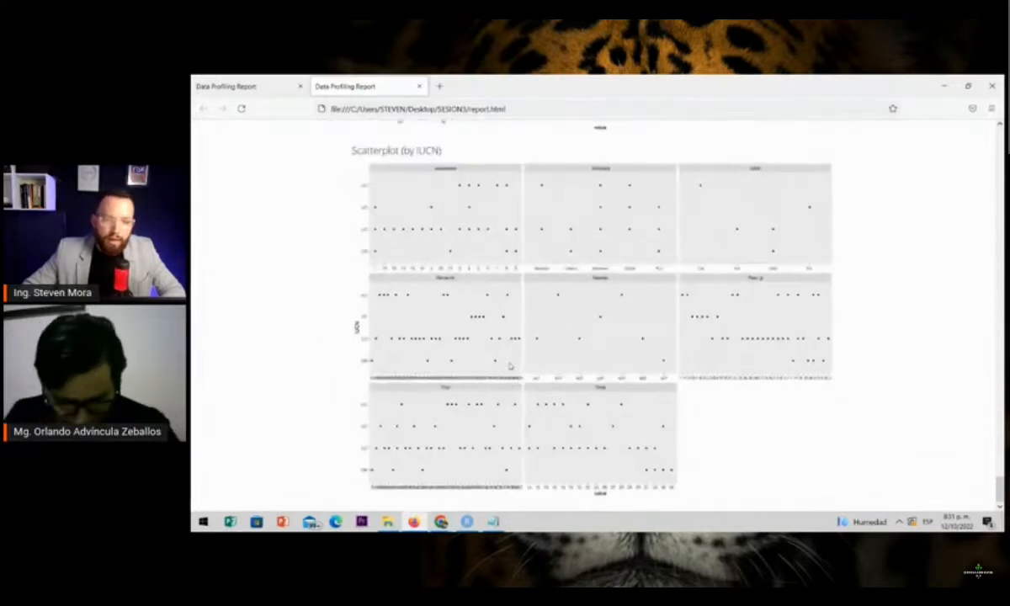
scroll(484, 336, "up", 3)
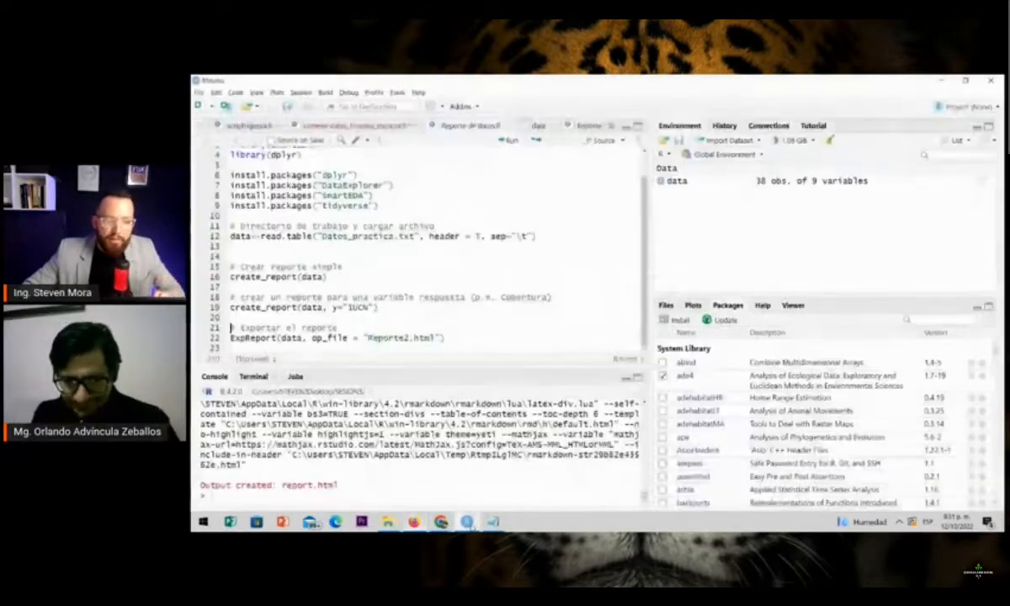
Switch to RStudio and run the ExpReport line that exports the exploratory report of data as Reporte2.html
left_click(466, 522)
left_click(452, 333)
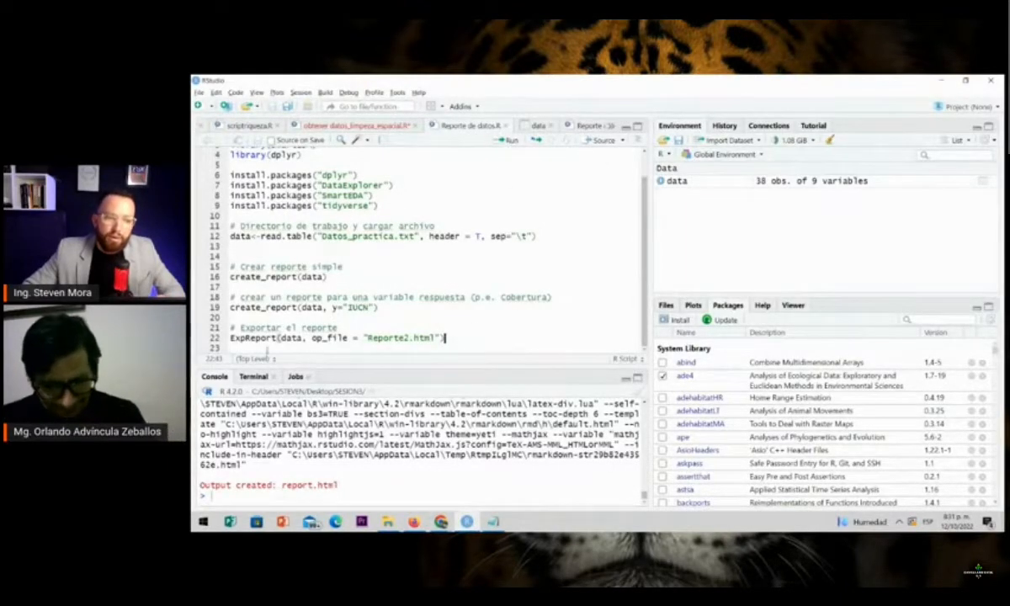
left_click(508, 140)
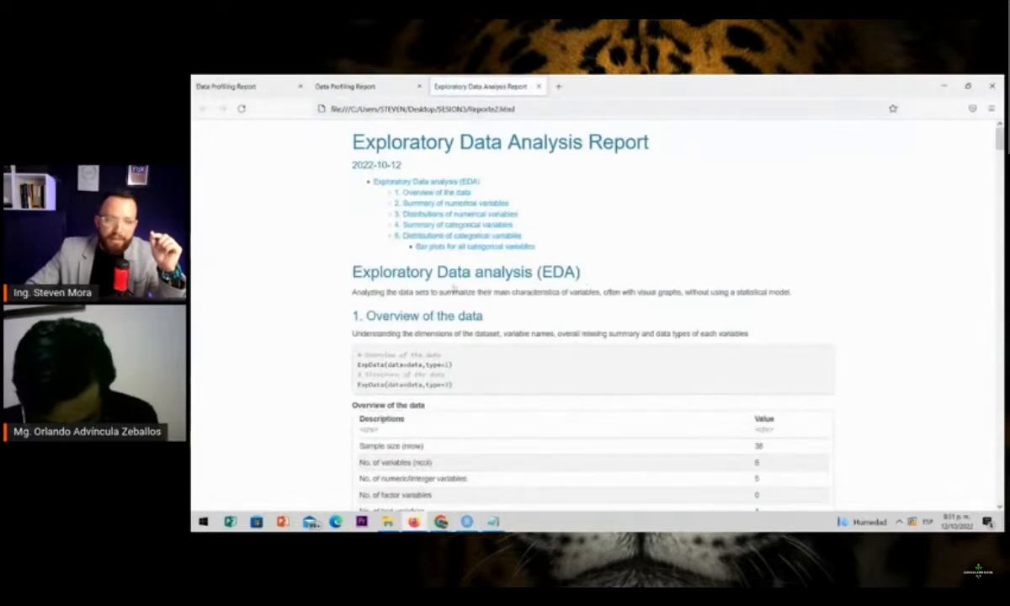
Examine the Overview of the data, Structure of the data and Summary of numerical variables tables in the exploratory report
scroll(498, 284, "down", 3)
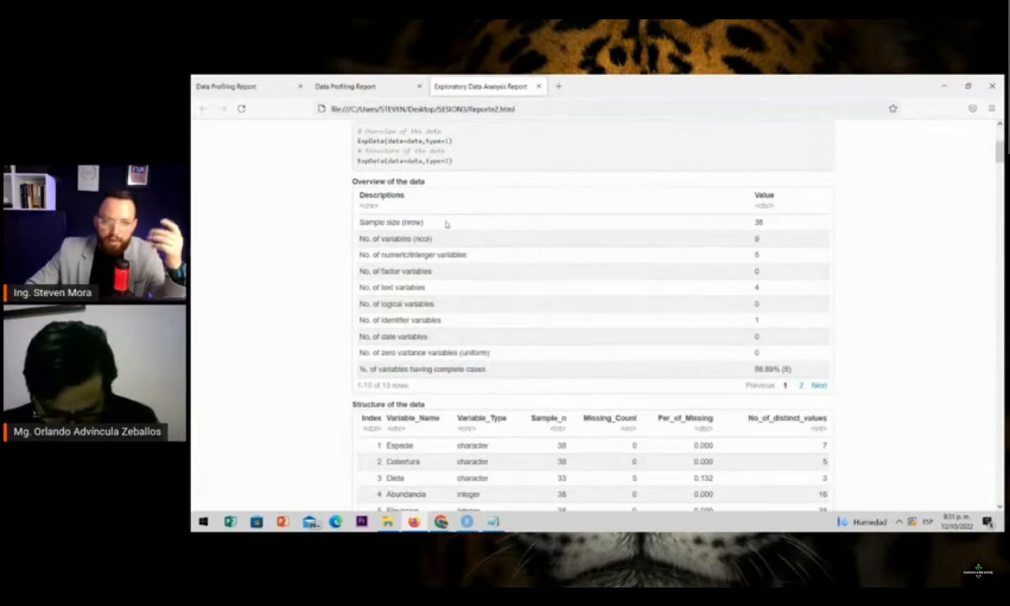
scroll(755, 271, "down", 2)
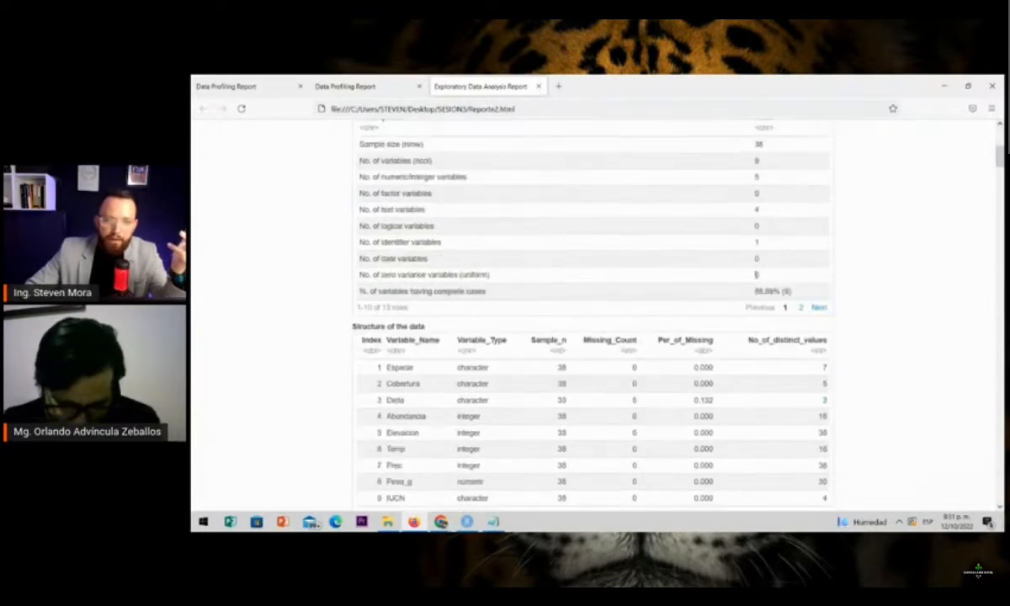
scroll(755, 274, "down", 1)
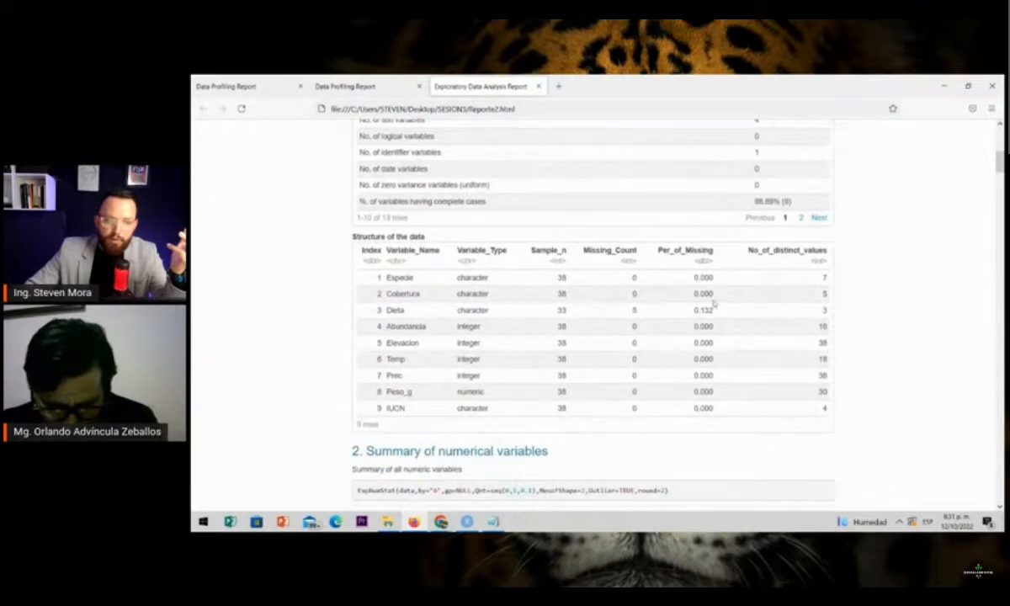
scroll(714, 304, "up", 2)
scroll(484, 371, "down", 1)
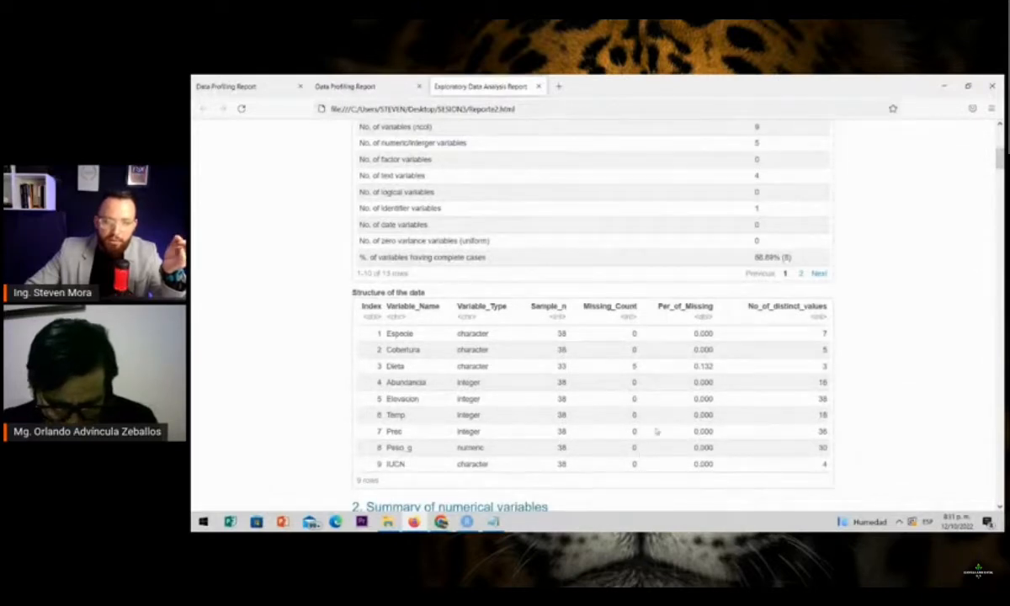
scroll(621, 378, "down", 1)
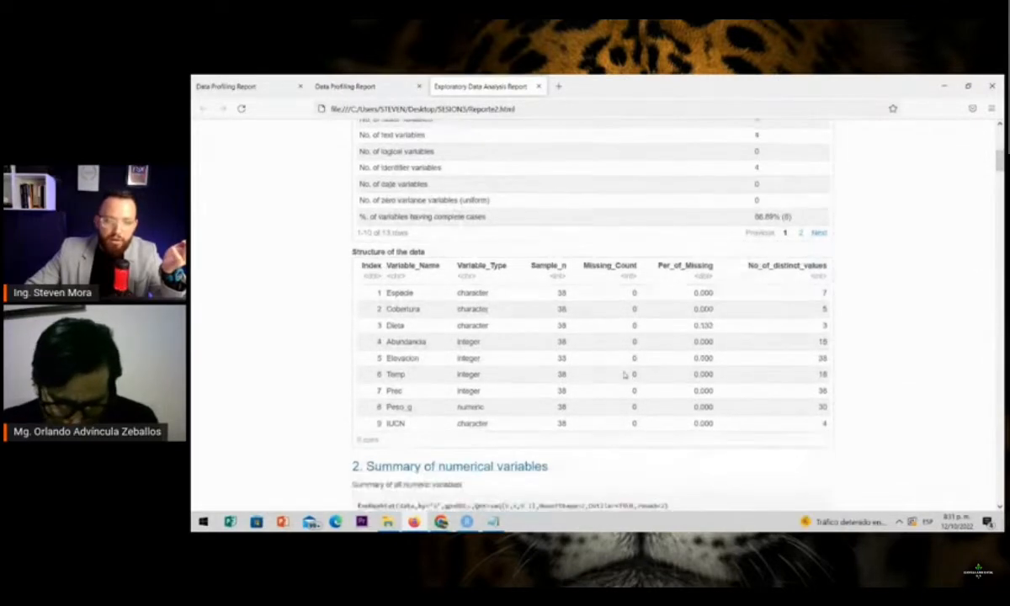
scroll(624, 374, "down", 5)
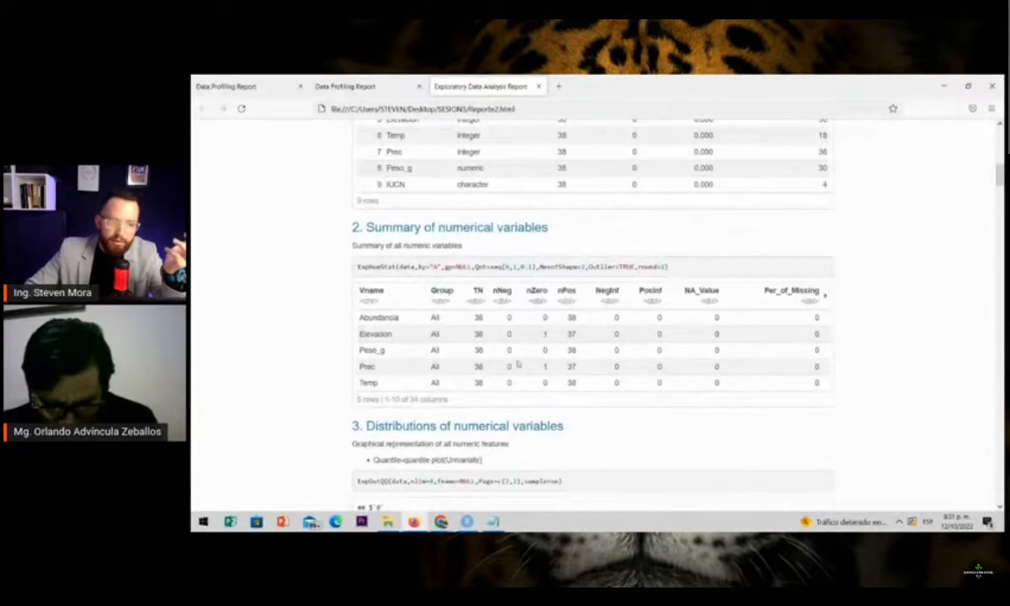
Review the univariate quantile-quantile plots and density plots under Distributions of numerical variables
scroll(462, 325, "down", 5)
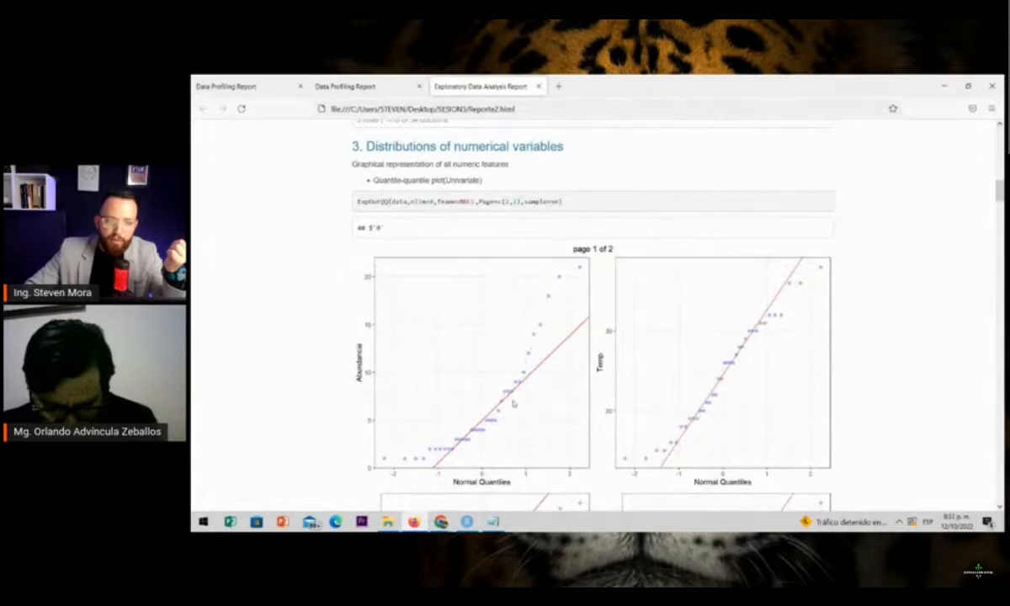
scroll(514, 404, "down", 1)
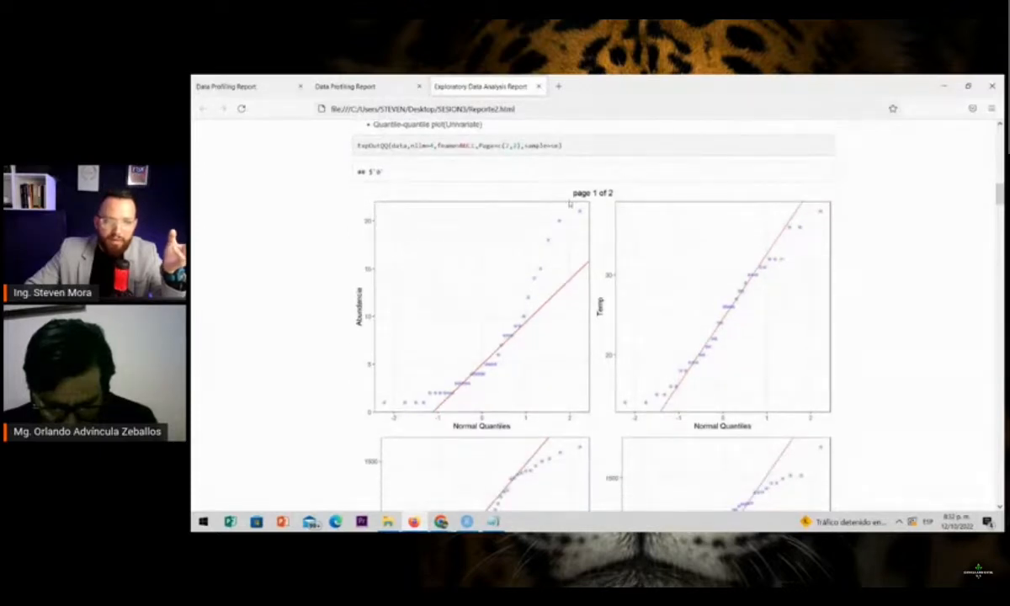
scroll(547, 337, "down", 10)
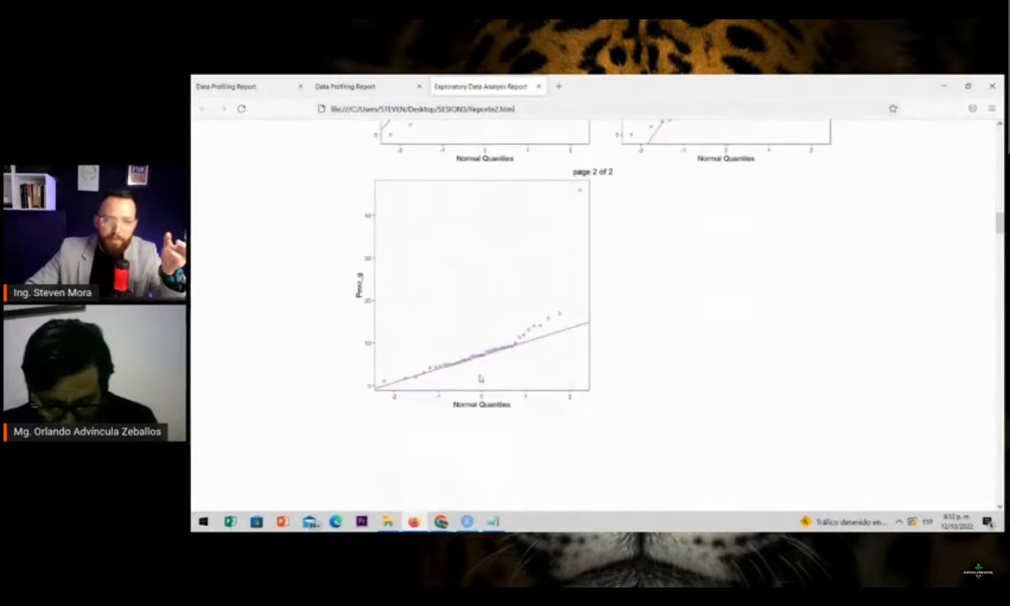
scroll(481, 377, "down", 4)
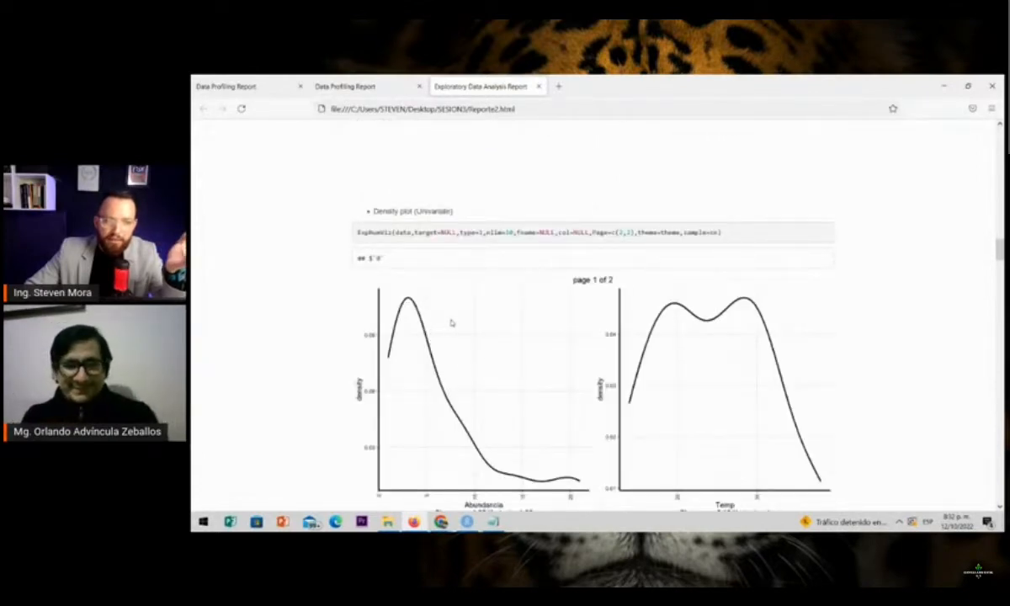
scroll(451, 323, "down", 1)
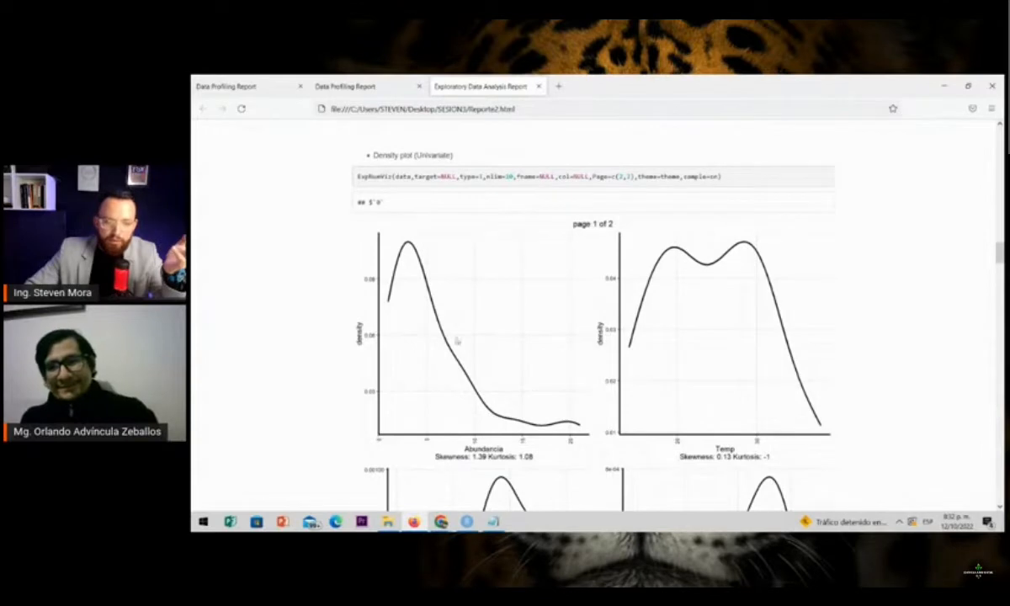
scroll(587, 364, "down", 5)
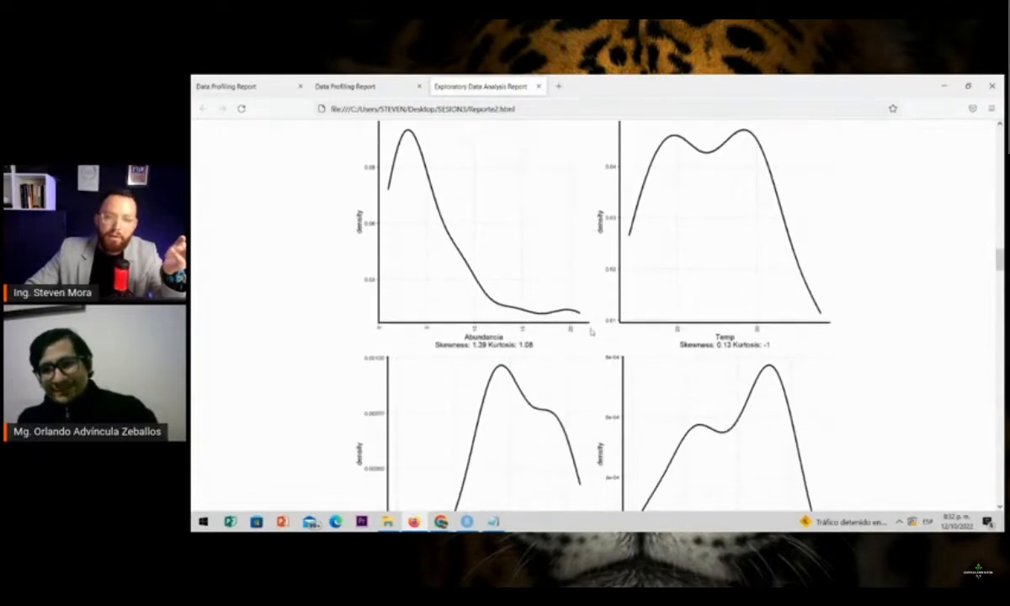
Examine the bivariate scatter plots that pair Abundancia, Elevacion, Temp, Prec and Peso_g
scroll(543, 338, "down", 10)
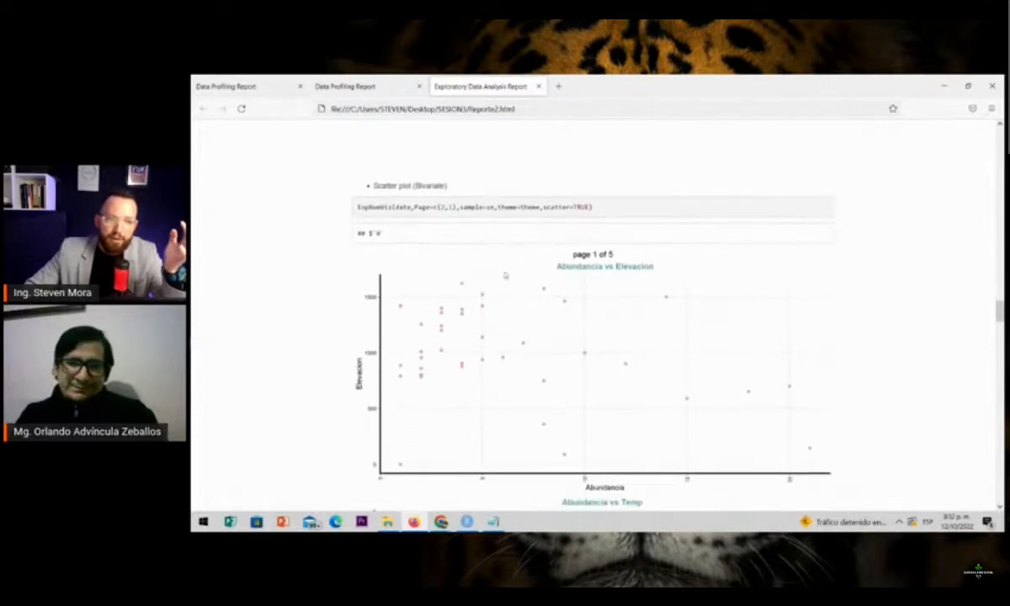
scroll(557, 429, "down", 1)
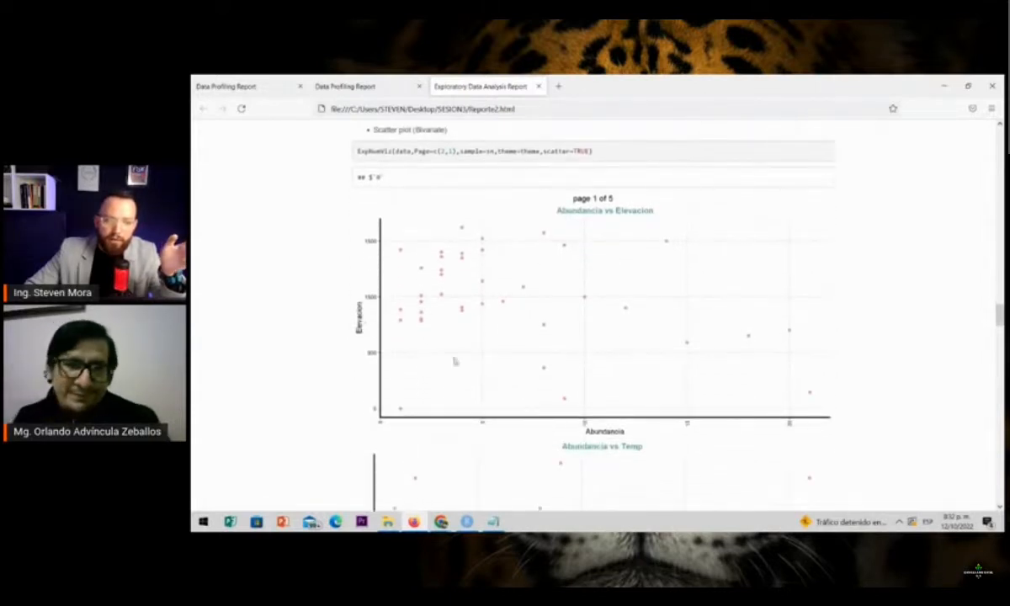
scroll(454, 360, "down", 4)
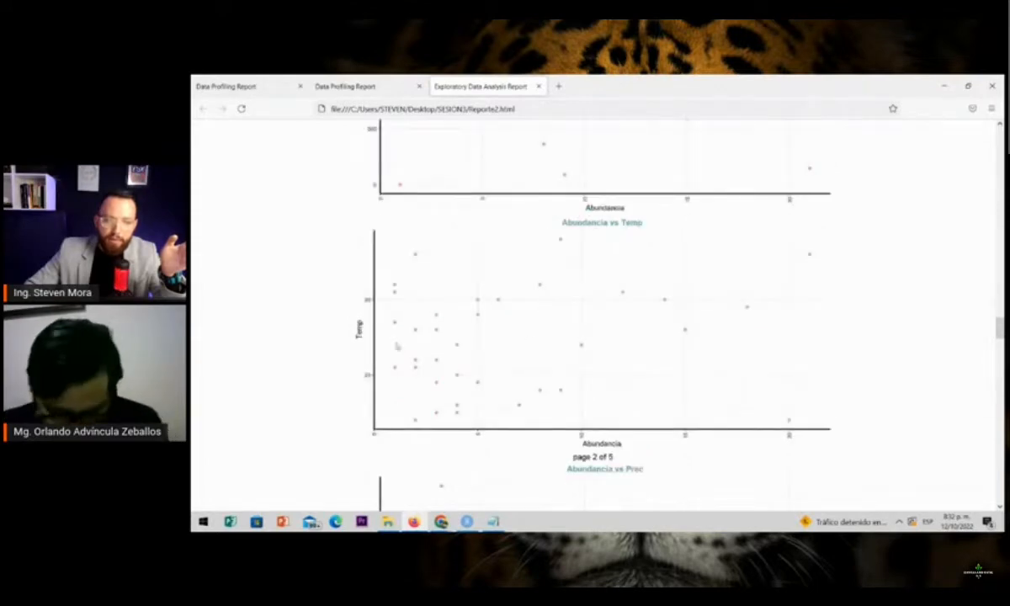
scroll(552, 403, "down", 4)
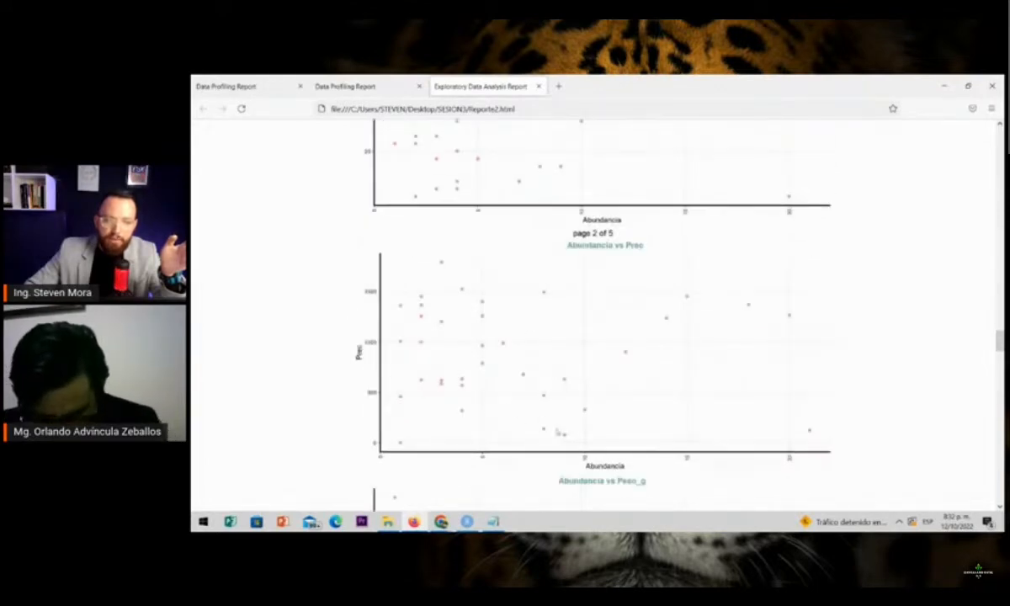
scroll(556, 433, "down", 5)
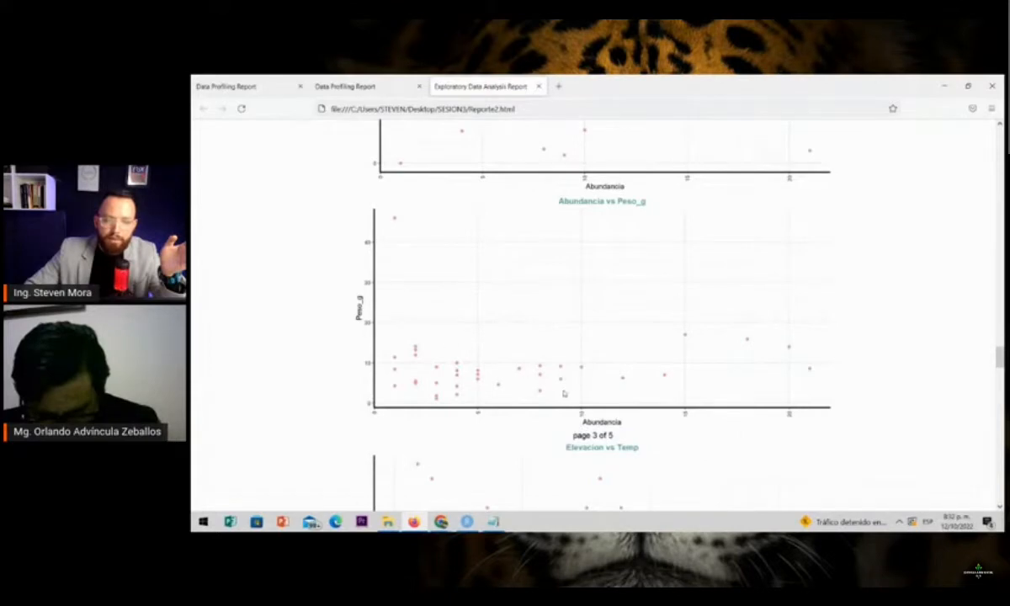
scroll(564, 393, "down", 4)
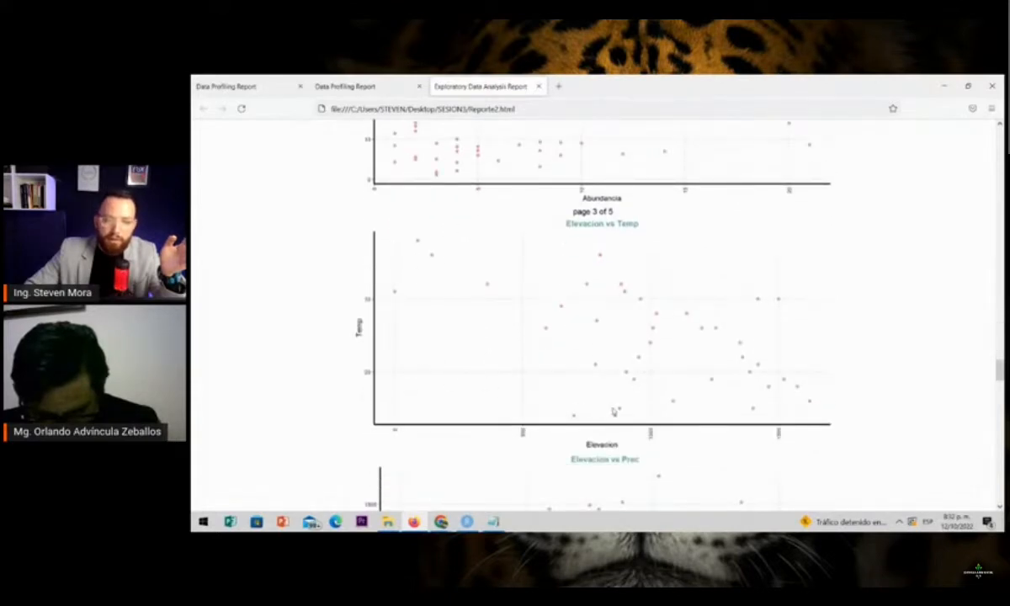
scroll(580, 400, "down", 5)
scroll(464, 296, "down", 13)
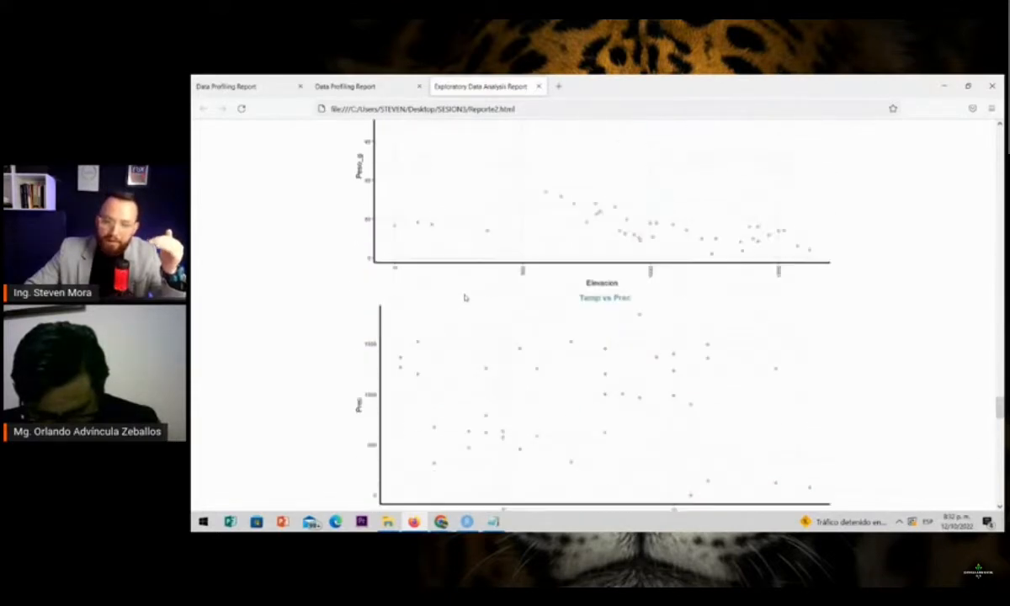
Review the categorical variables' frequency table and the bar plots for Especie, Dieta, Cobertura and IUCN
scroll(465, 296, "down", 9)
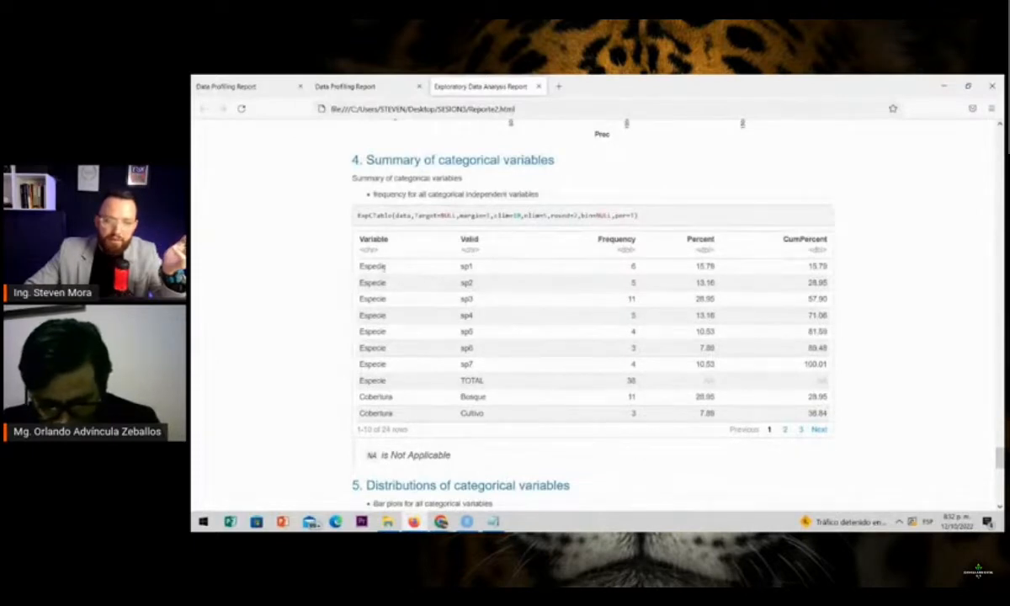
scroll(383, 266, "down", 6)
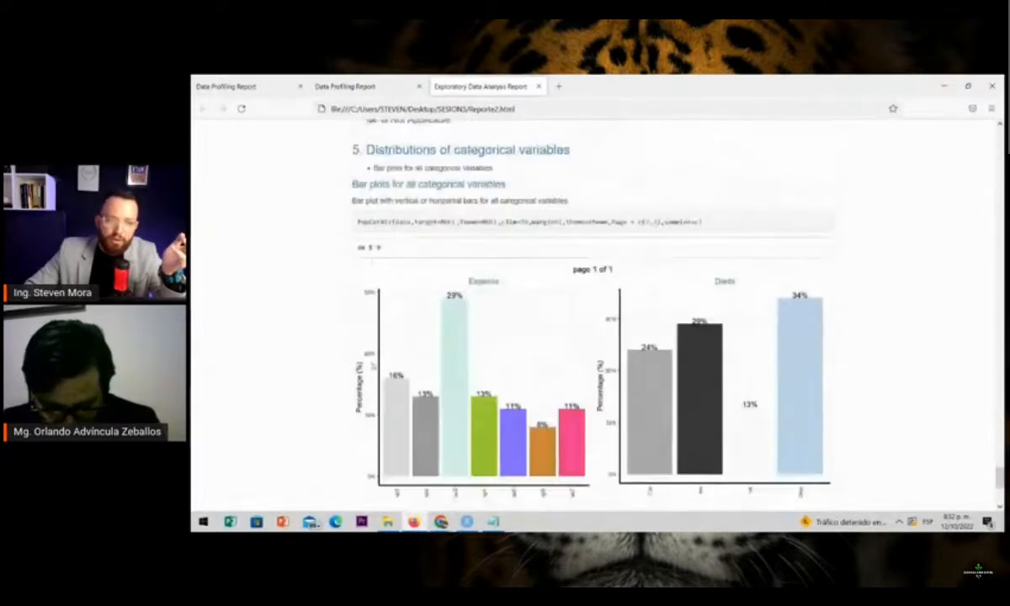
scroll(404, 261, "down", 2)
scroll(407, 261, "up", 2)
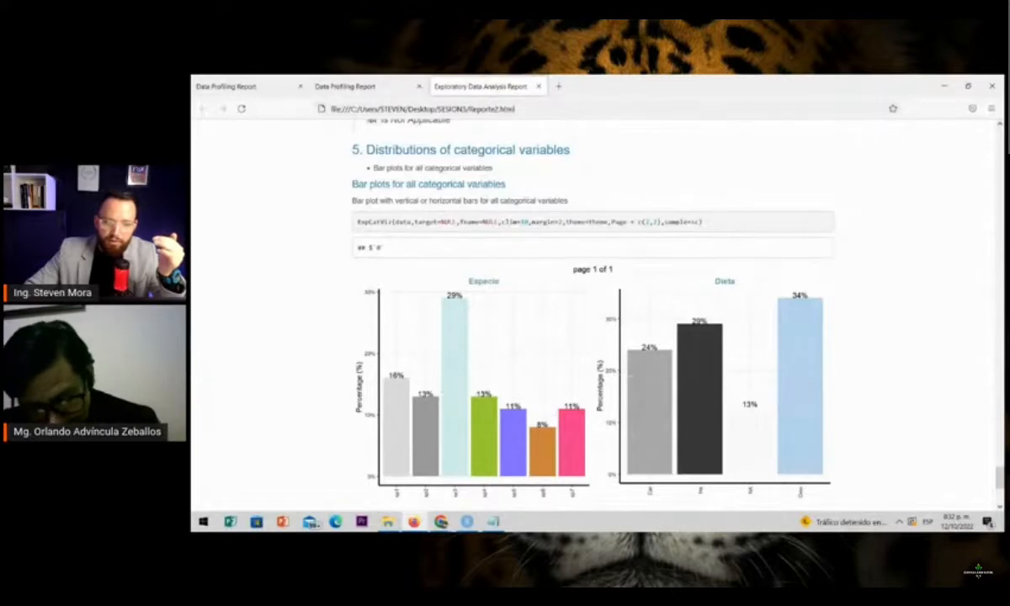
scroll(535, 361, "down", 4)
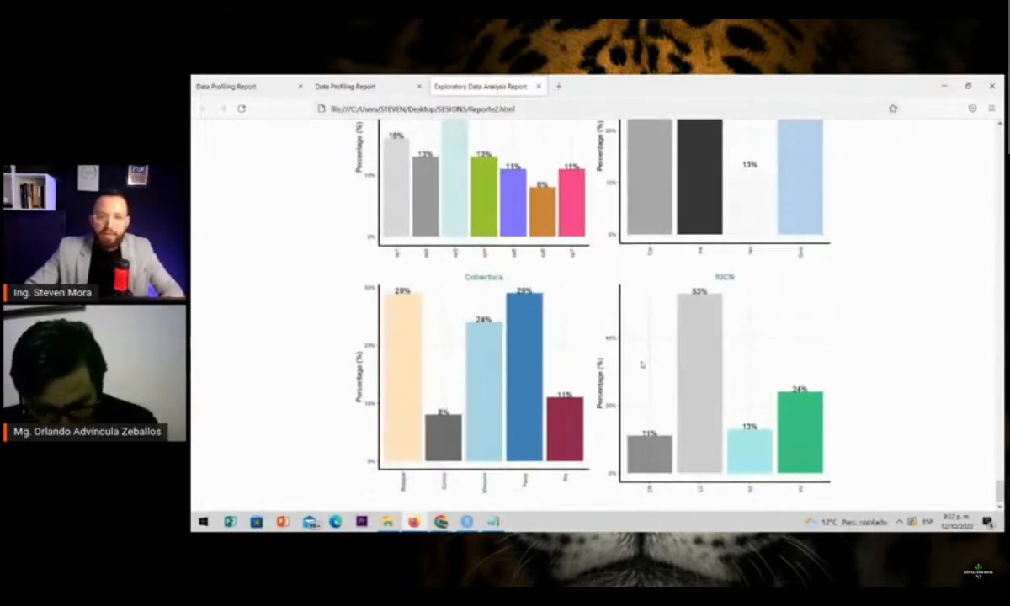
Save the exploratory report in the Escritorio folder as Exploratory Data Analysis Report.htm, using the complete web page file type
scroll(642, 364, "up", 15)
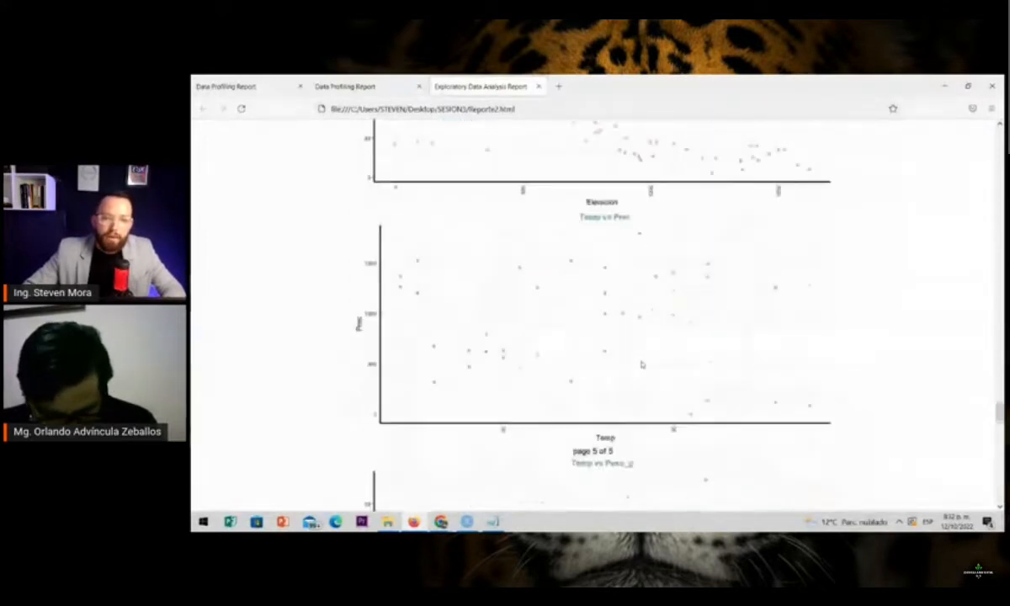
scroll(641, 363, "up", 15)
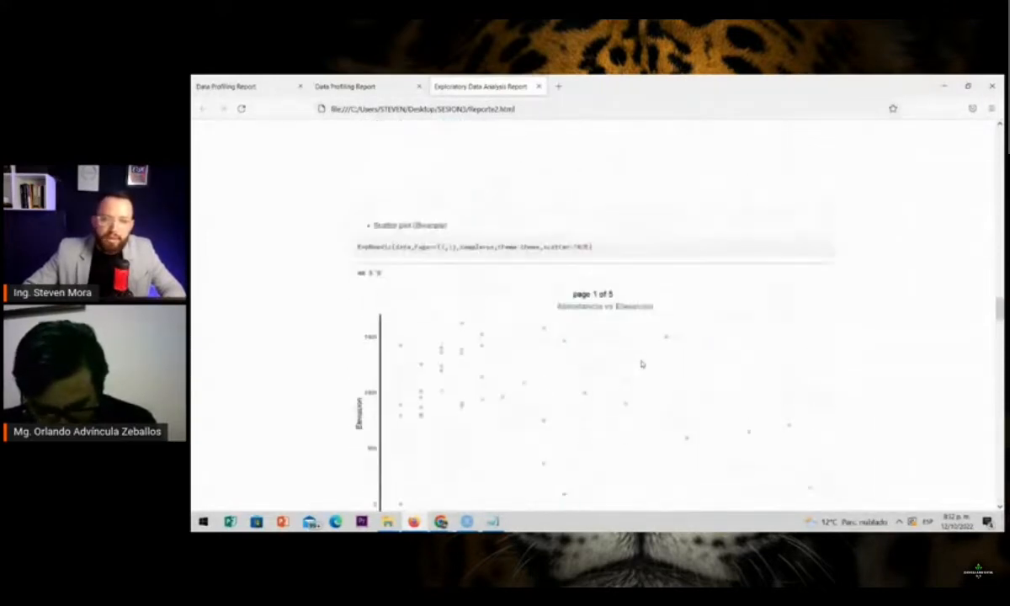
scroll(642, 363, "up", 15)
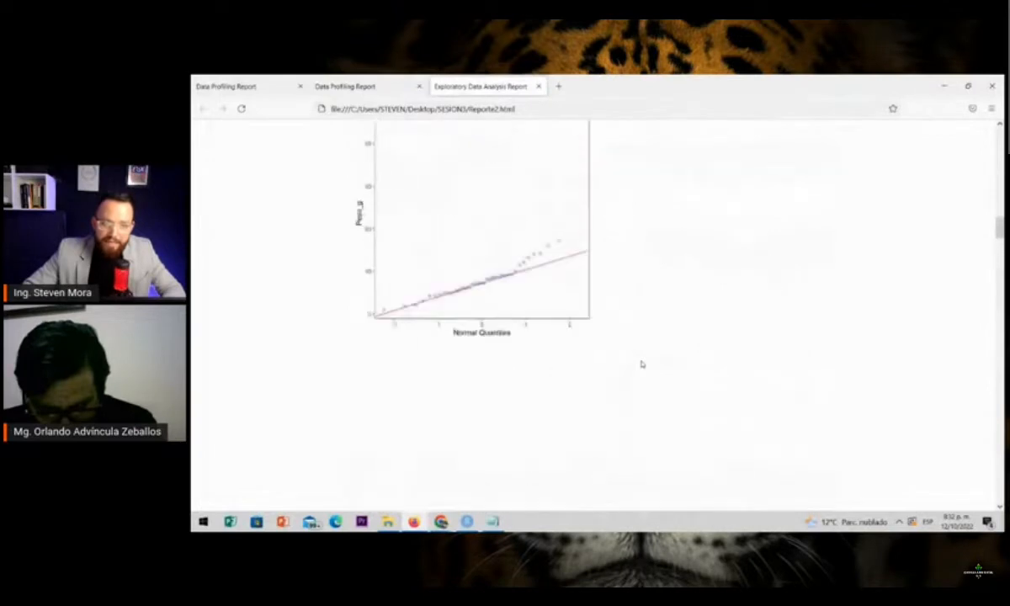
scroll(642, 364, "up", 15)
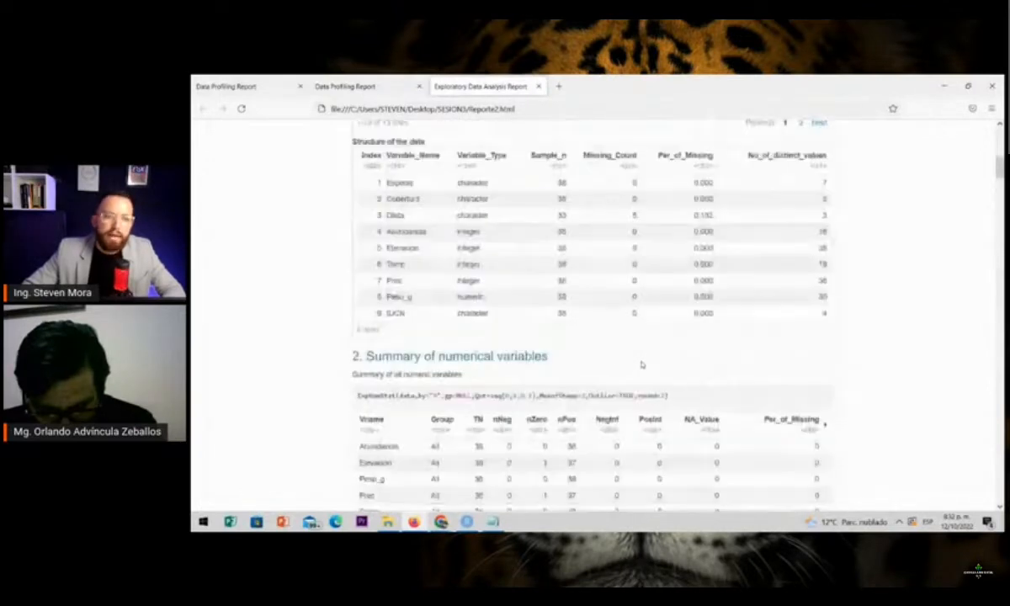
scroll(642, 363, "up", 10)
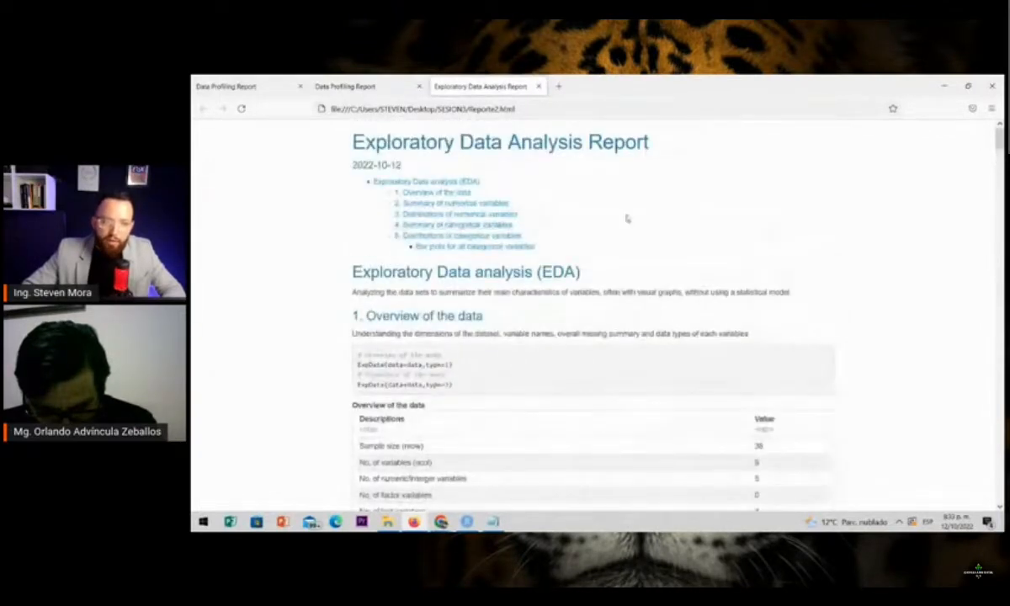
right_click(626, 218)
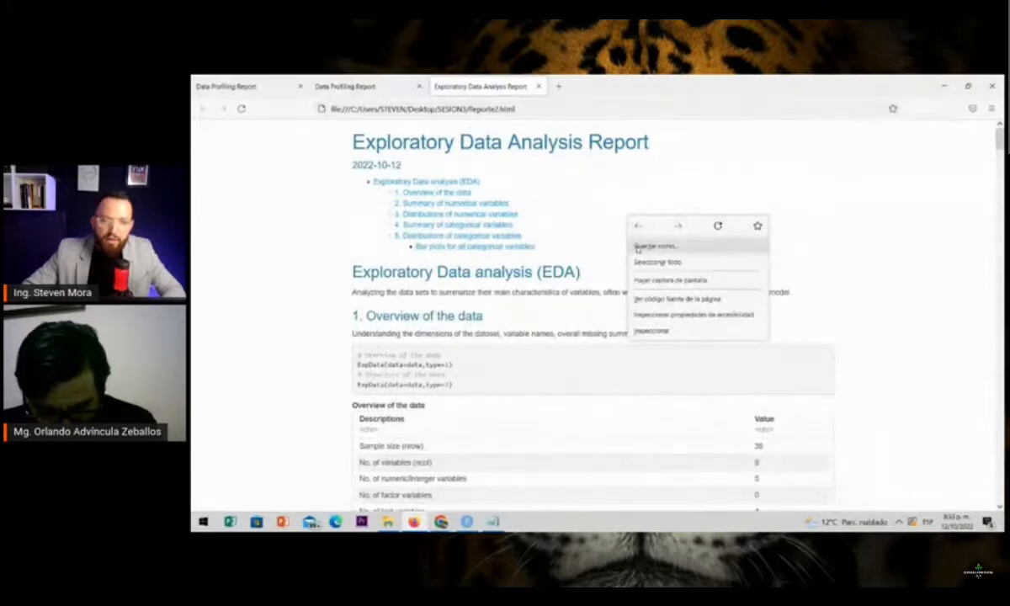
left_click(637, 247)
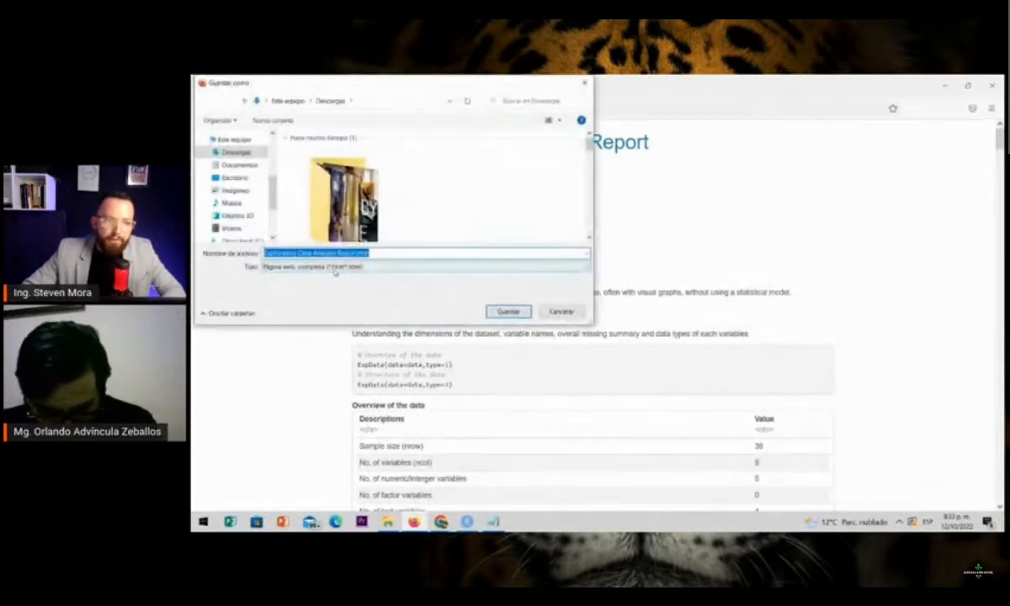
left_click(335, 268)
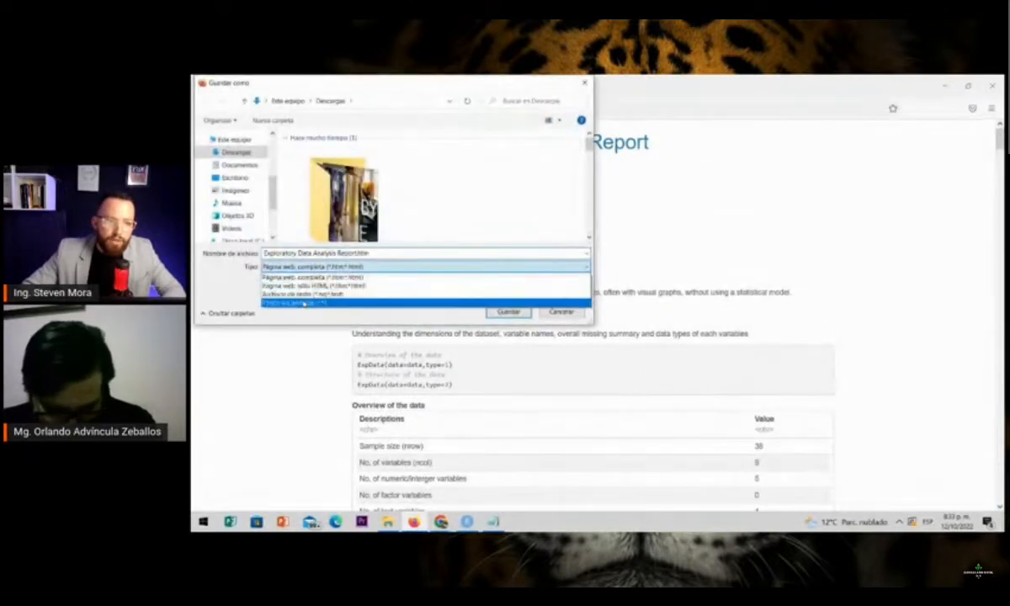
left_click(303, 302)
left_click(235, 178)
left_click(349, 266)
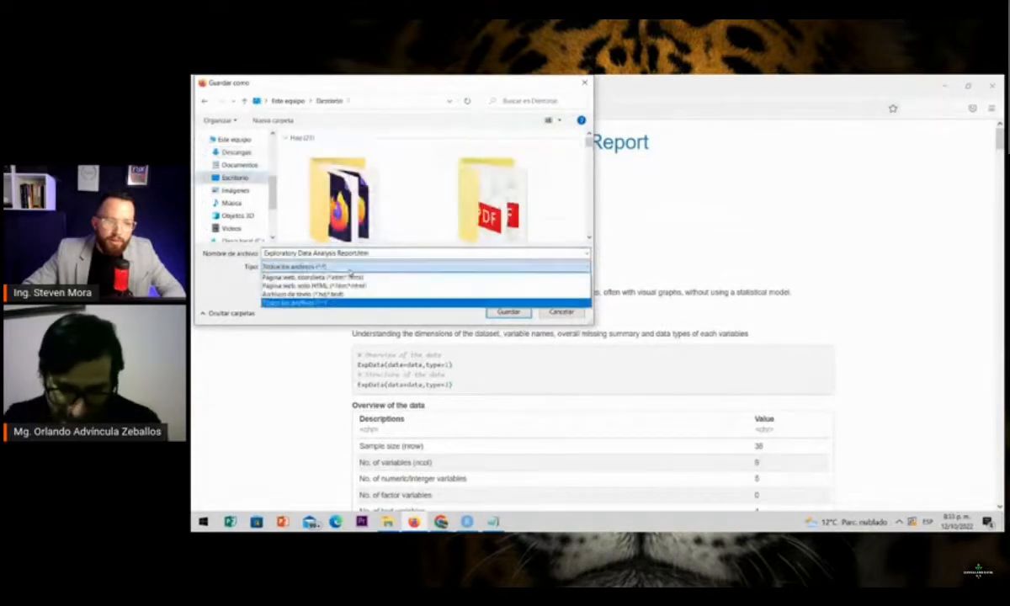
left_click(372, 279)
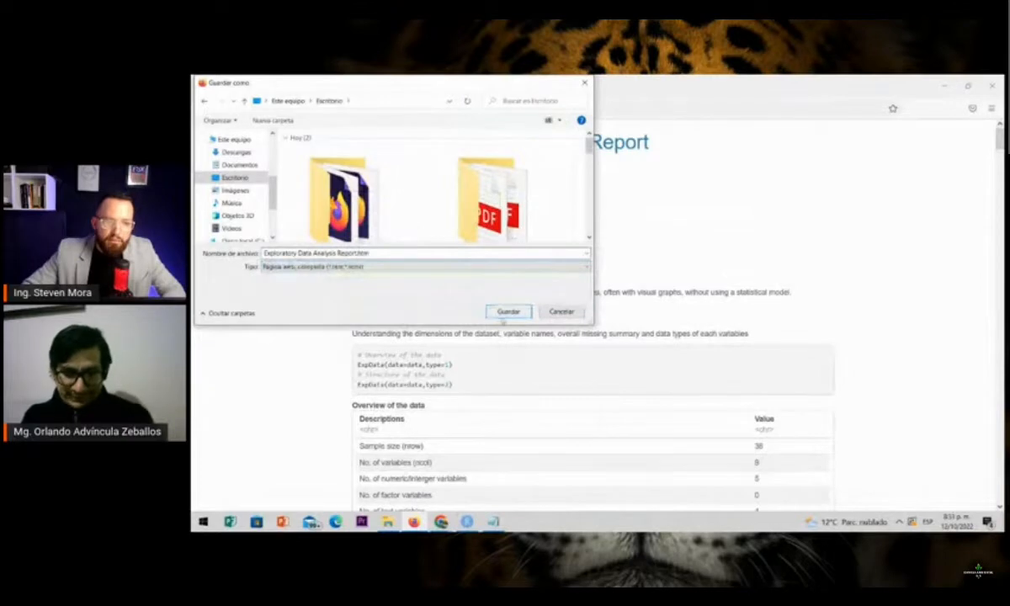
left_click(509, 314)
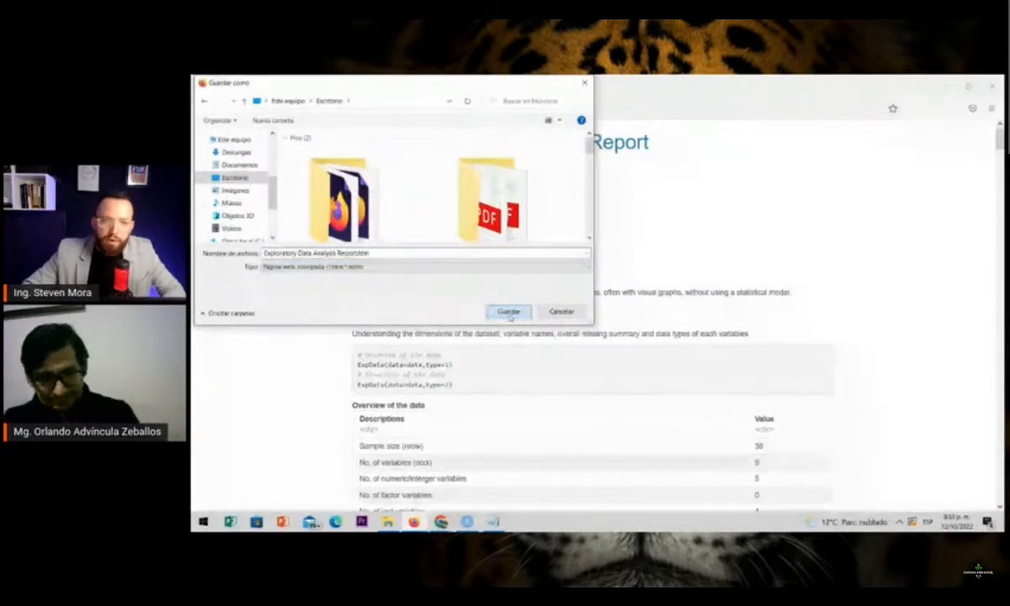
right_click(733, 222)
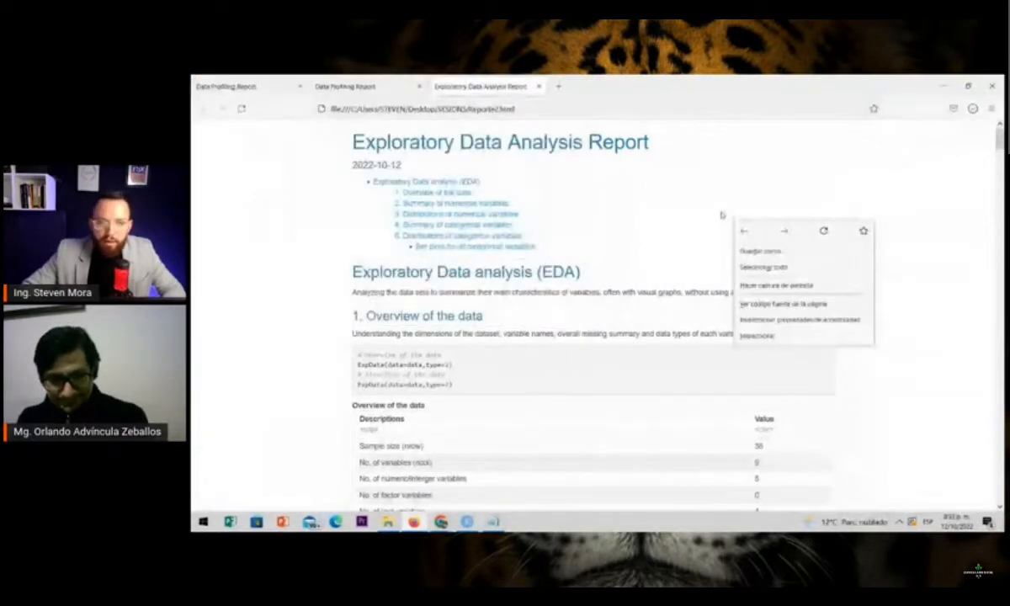
left_click(583, 236)
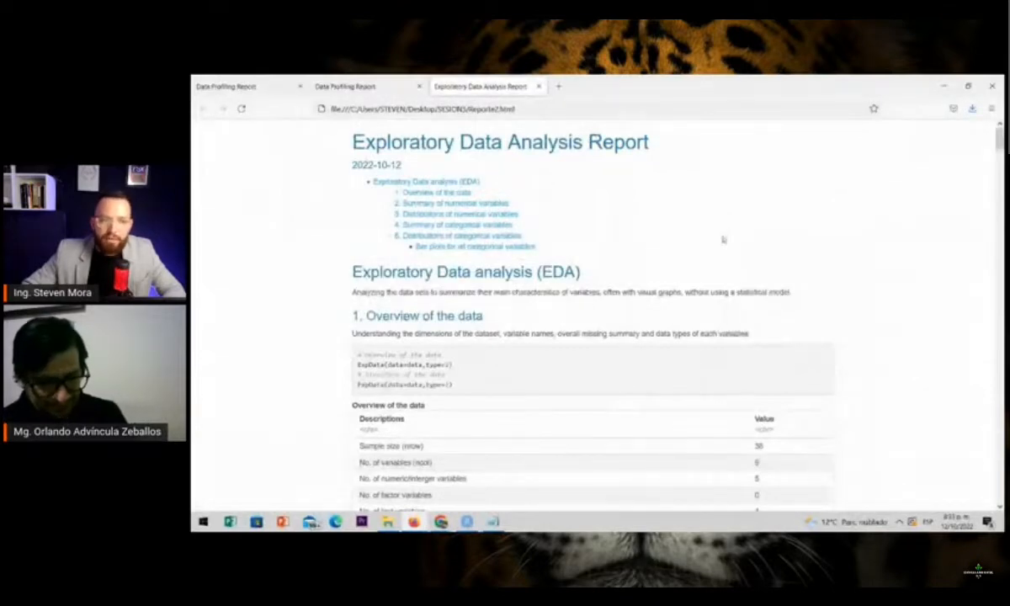
Skim through the exploratory report once more, covering its summary tables, density plots, scatter plots and categorical bar plots
scroll(619, 328, "down", 10)
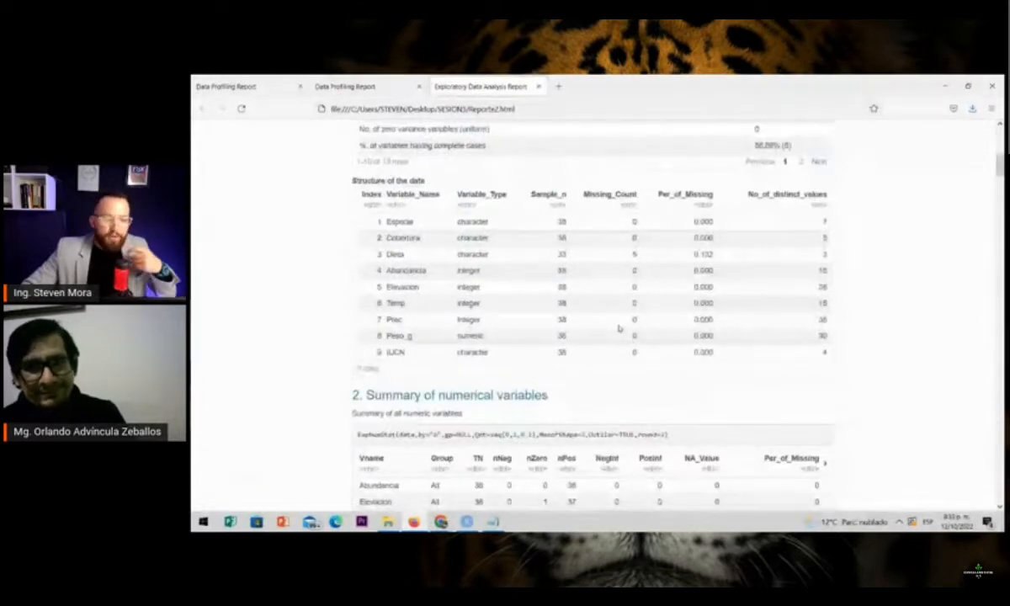
scroll(618, 328, "down", 3)
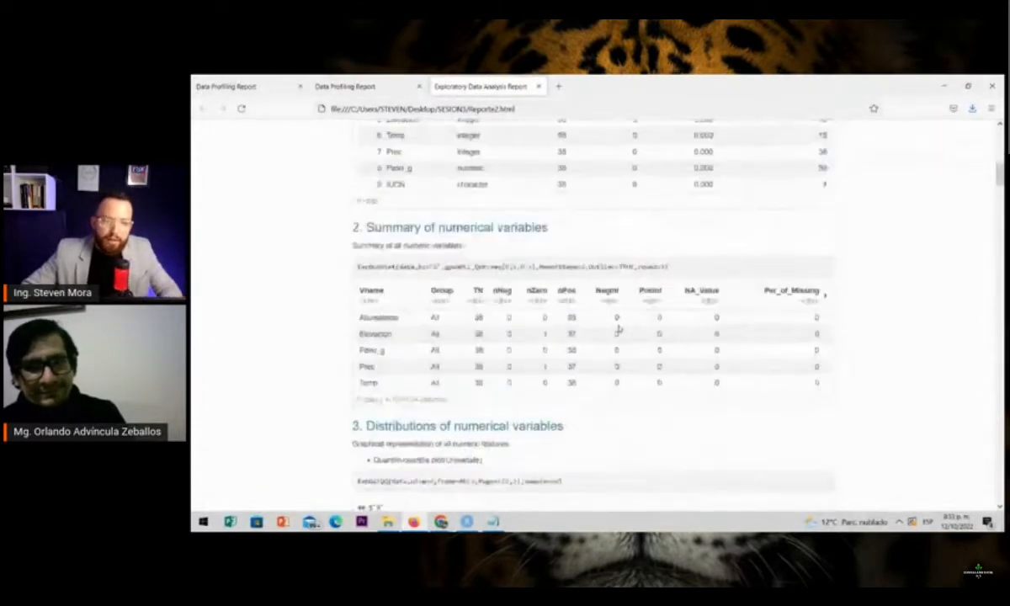
scroll(458, 343, "down", 20)
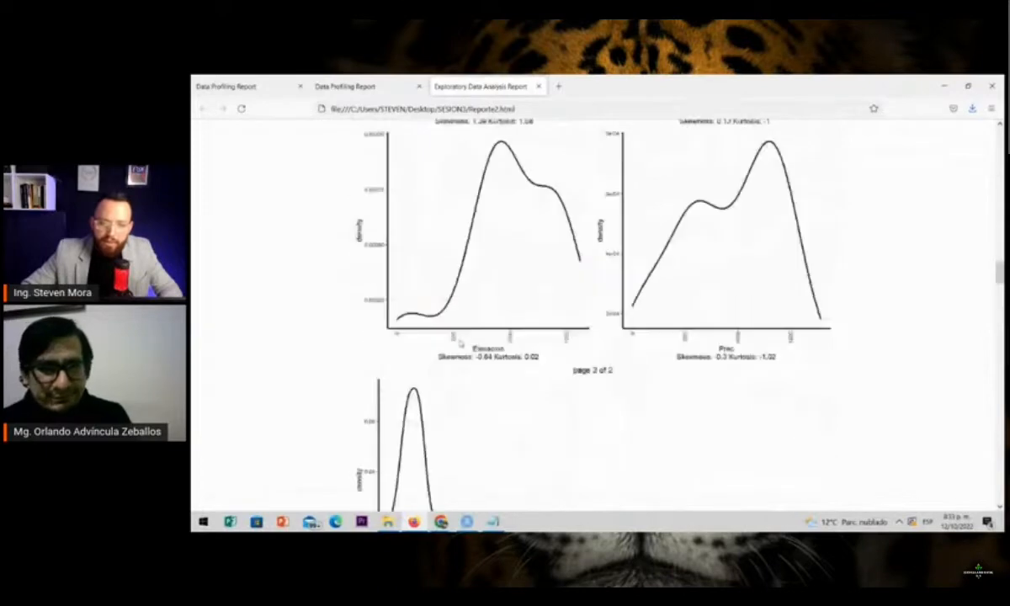
scroll(471, 379, "down", 15)
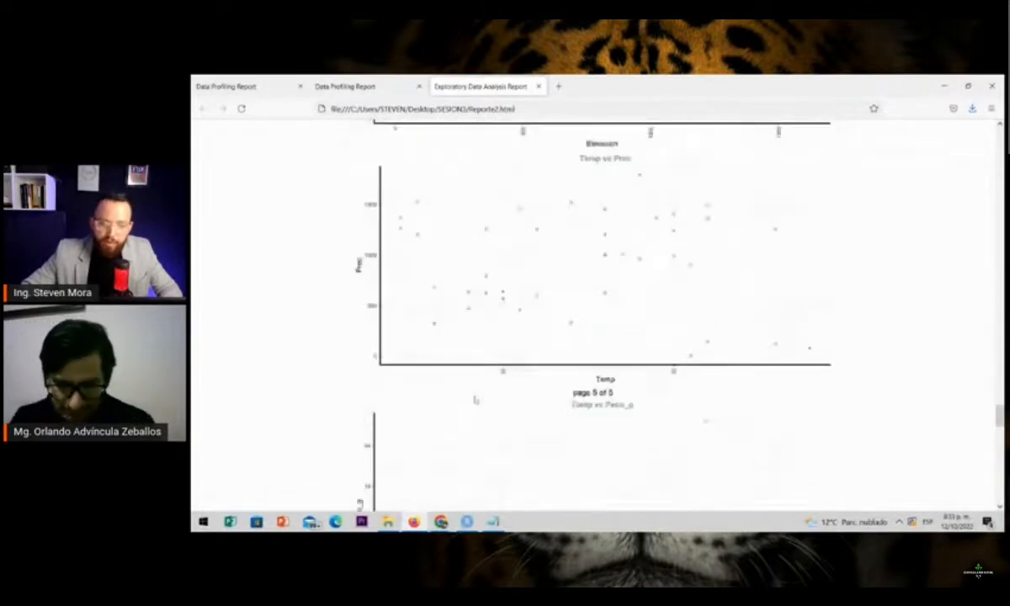
scroll(475, 435, "down", 20)
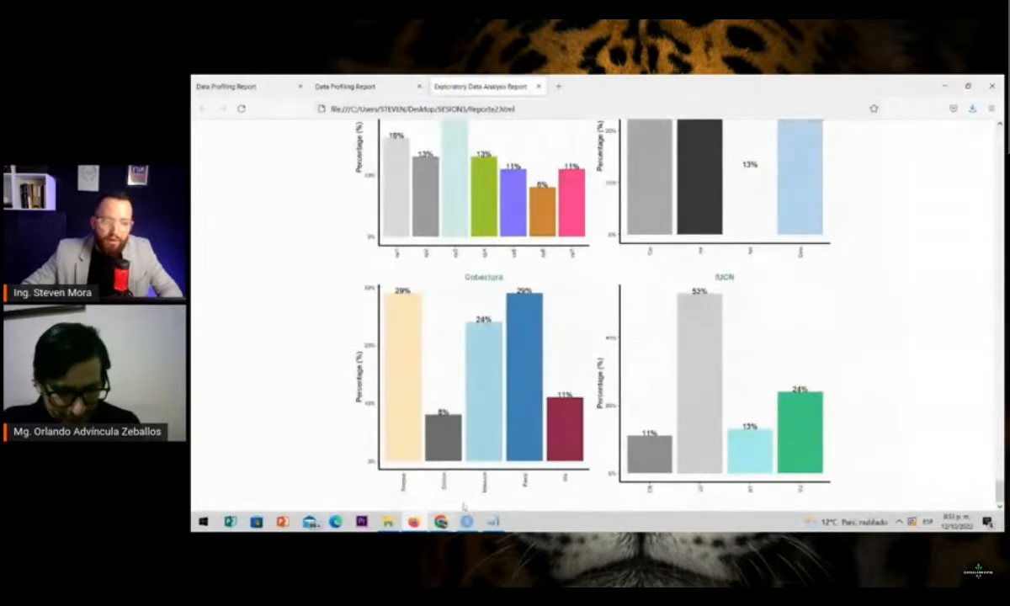
scroll(681, 366, "up", 20)
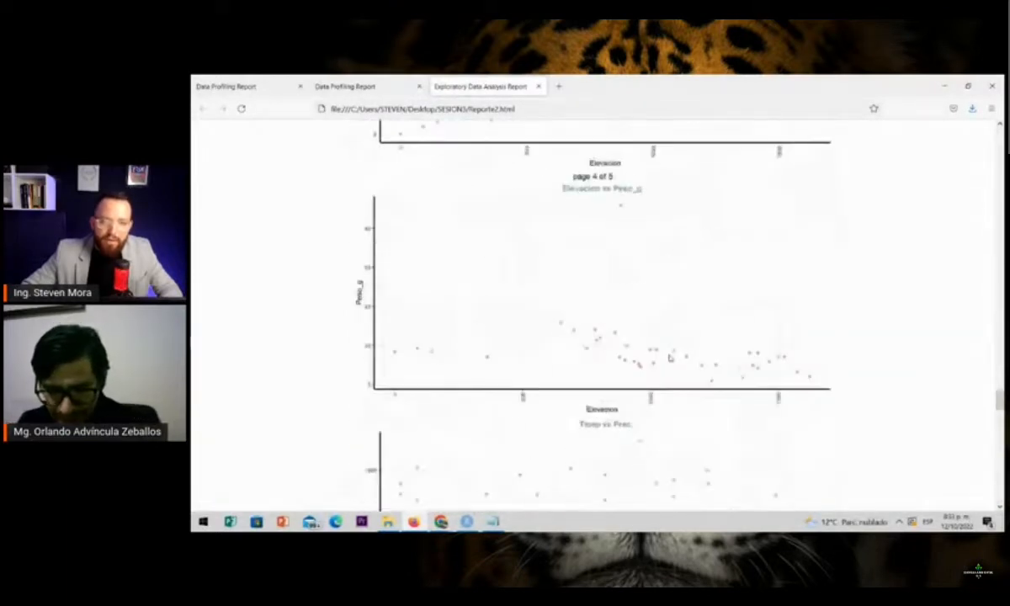
scroll(669, 357, "up", 15)
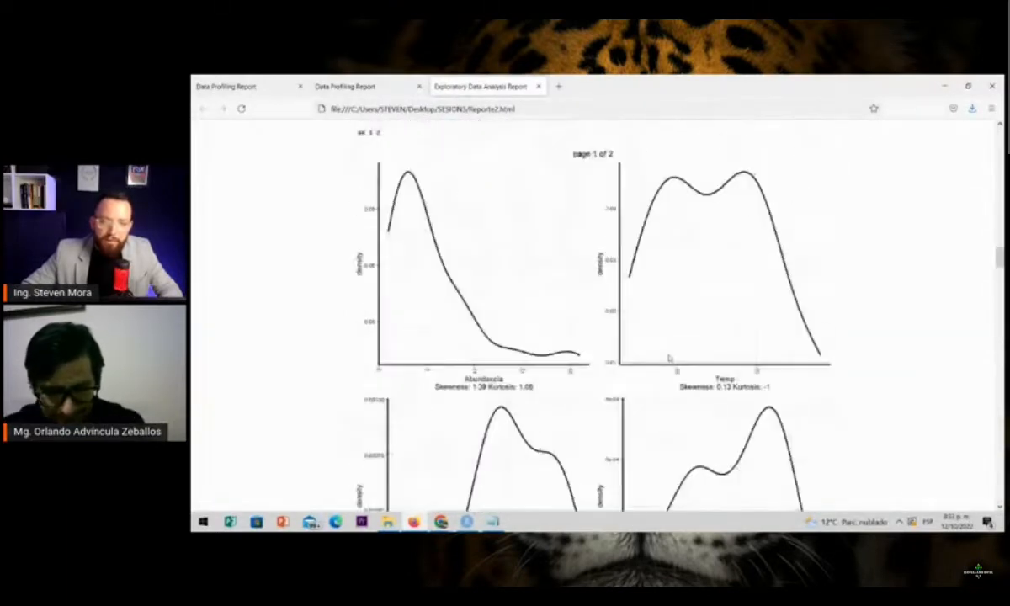
Switch to the StreamYard broadcast window in Google Chrome to view the viewers' comments
mouse_move(440, 521)
left_click(379, 459)
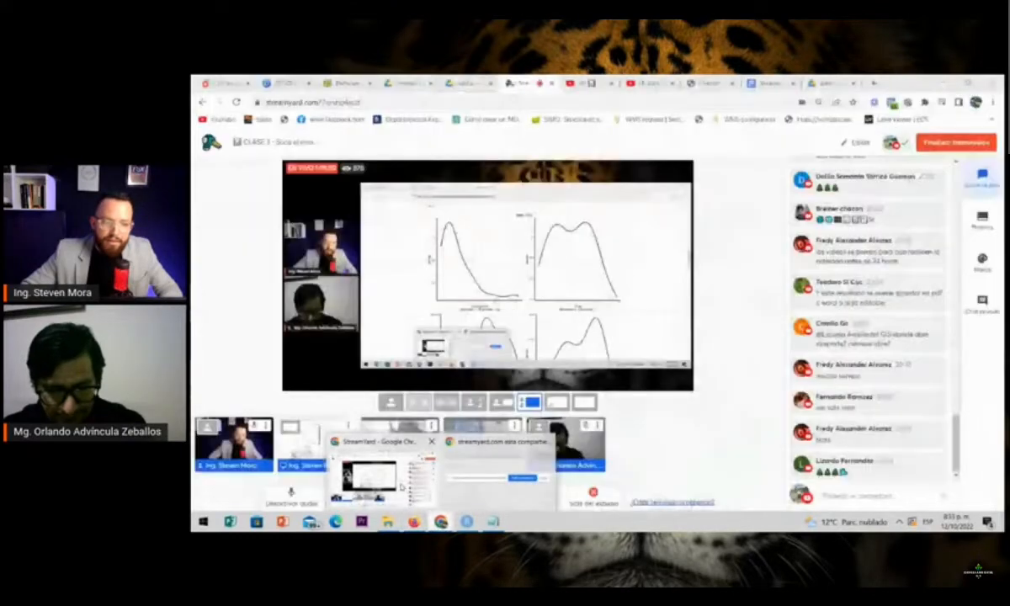
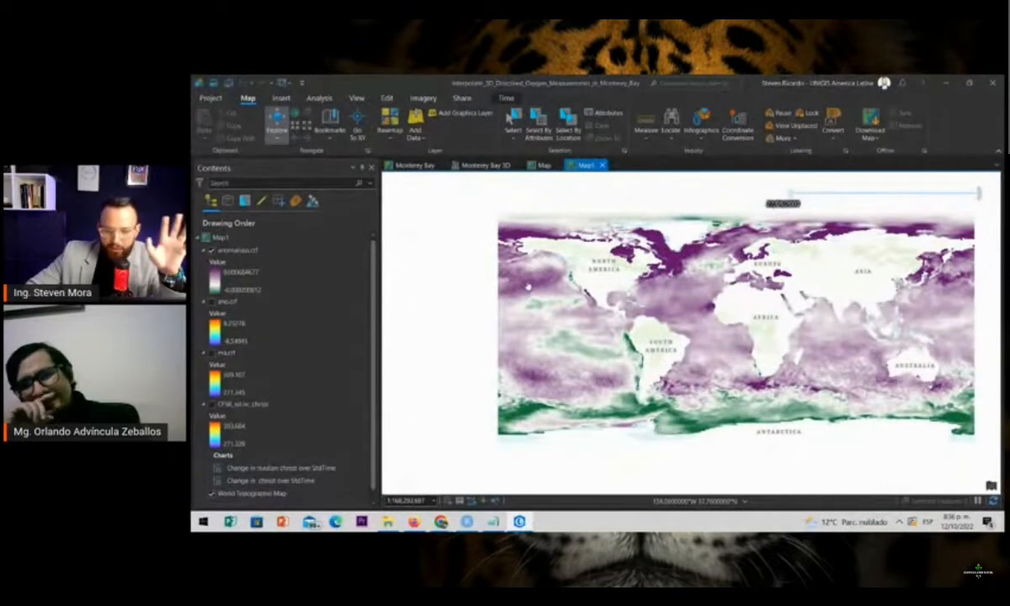
Hide the anomalias.crf layer in Map1 and show the CFSR_sst.nc_cfsrsst sea surface temperature layer
left_click_drag(674, 355, 616, 363)
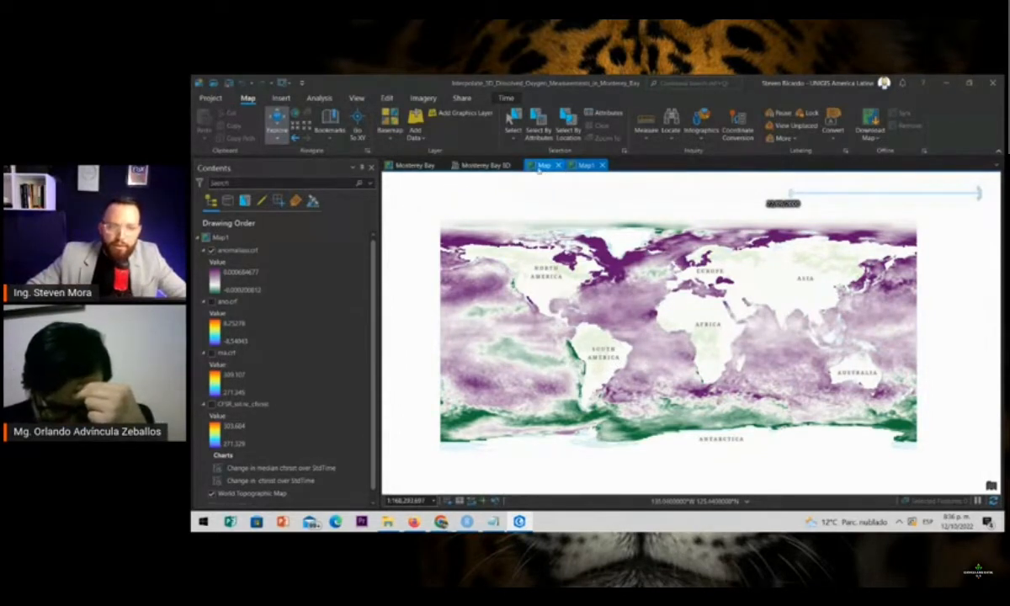
scroll(564, 299, "up", 2)
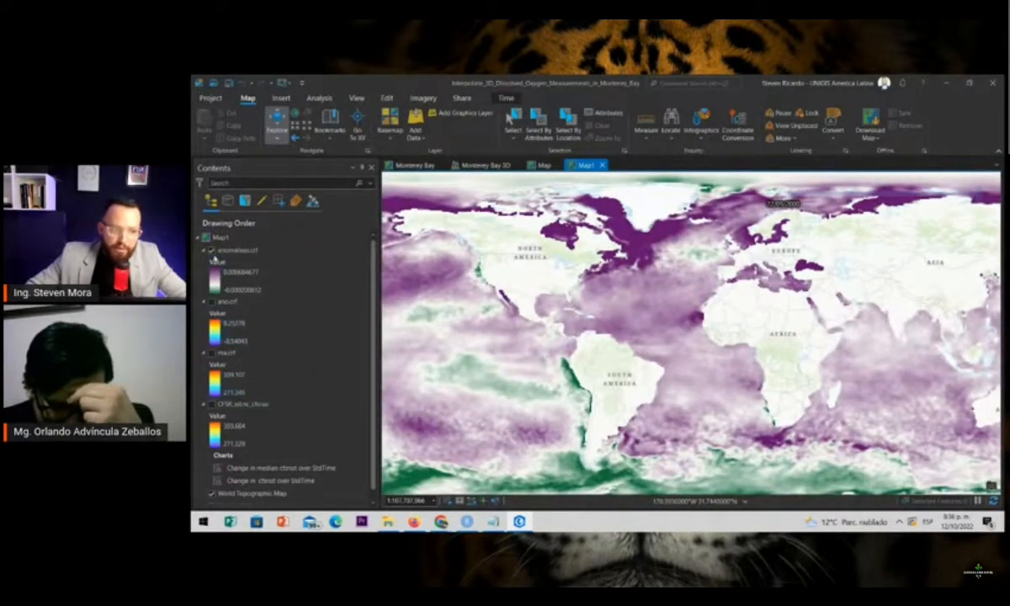
left_click(211, 250)
left_click(211, 403)
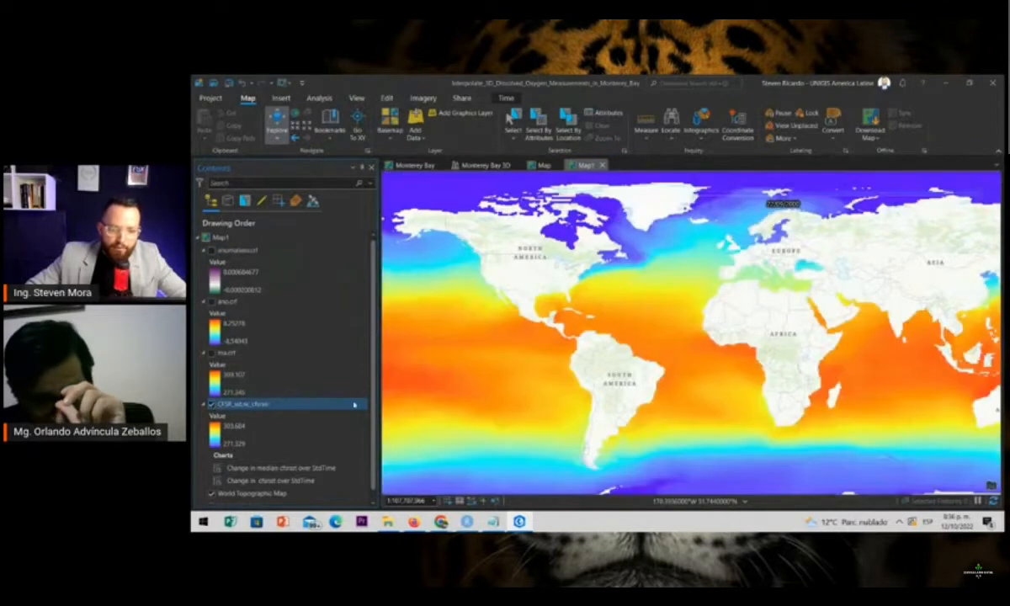
Play the time animation of the sea surface temperature layer across its date range
mouse_move(743, 200)
left_click(759, 183)
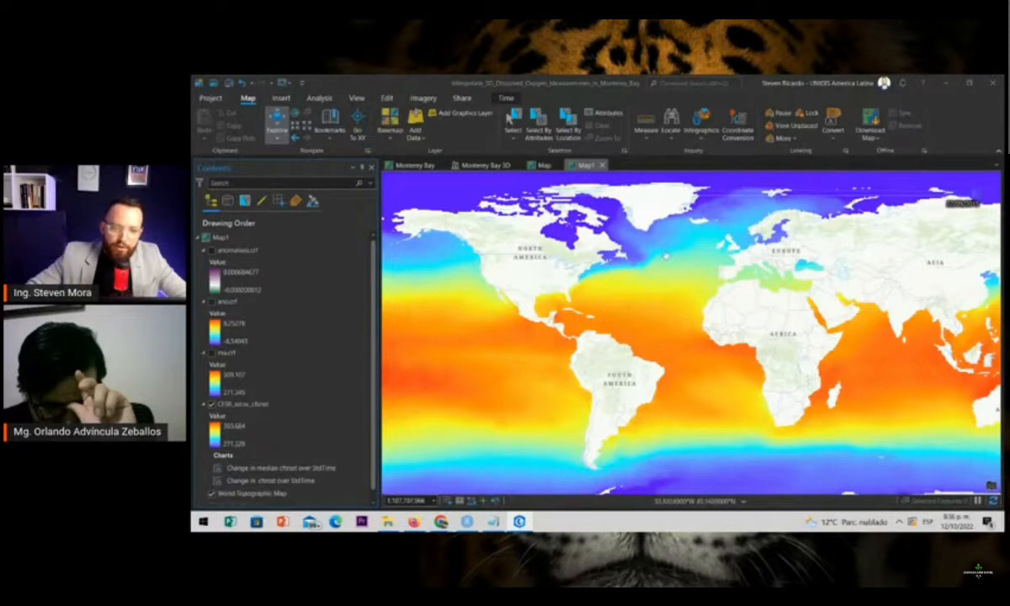
mouse_move(822, 223)
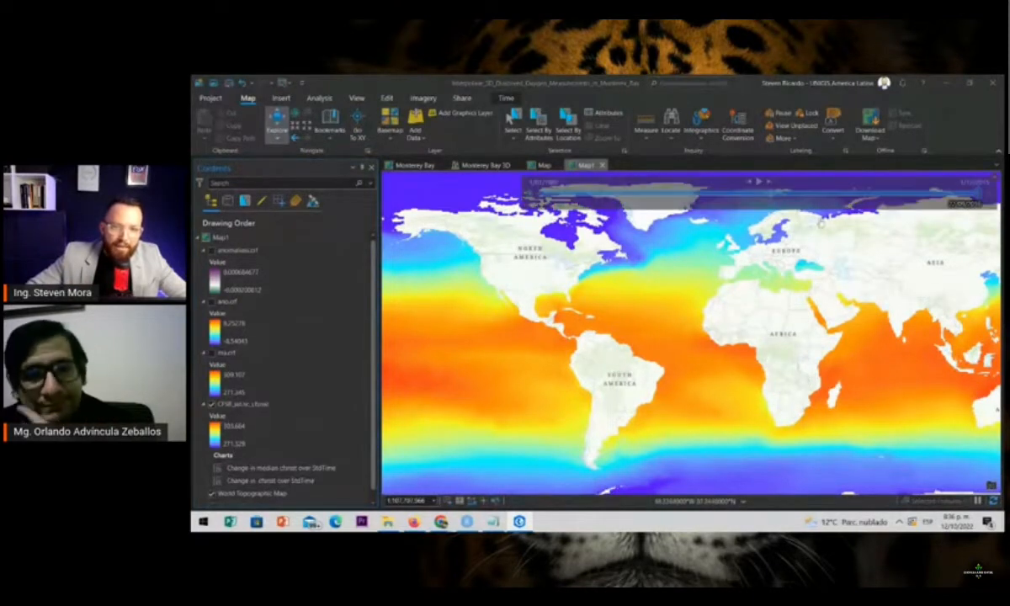
left_click(759, 184)
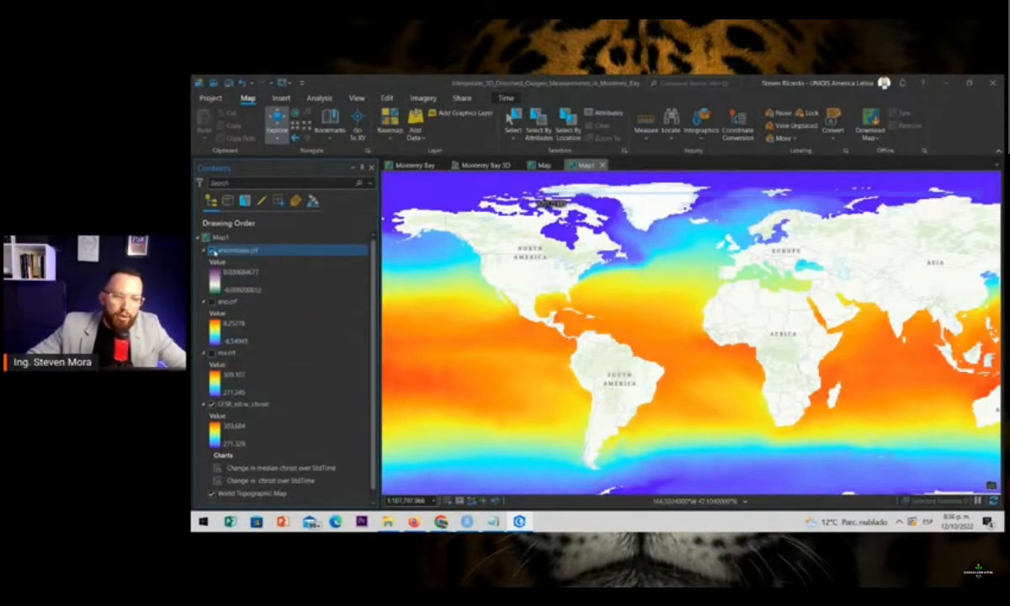
Show the anomalias.crf layer again over the temperature layer and open the map's time settings
left_click(211, 251)
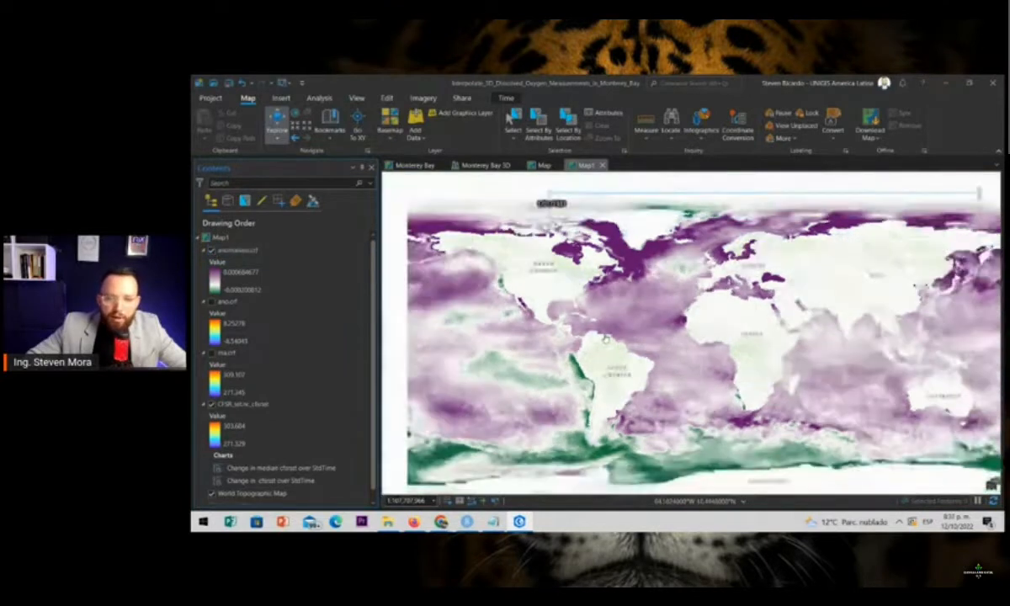
scroll(581, 324, "down", 2)
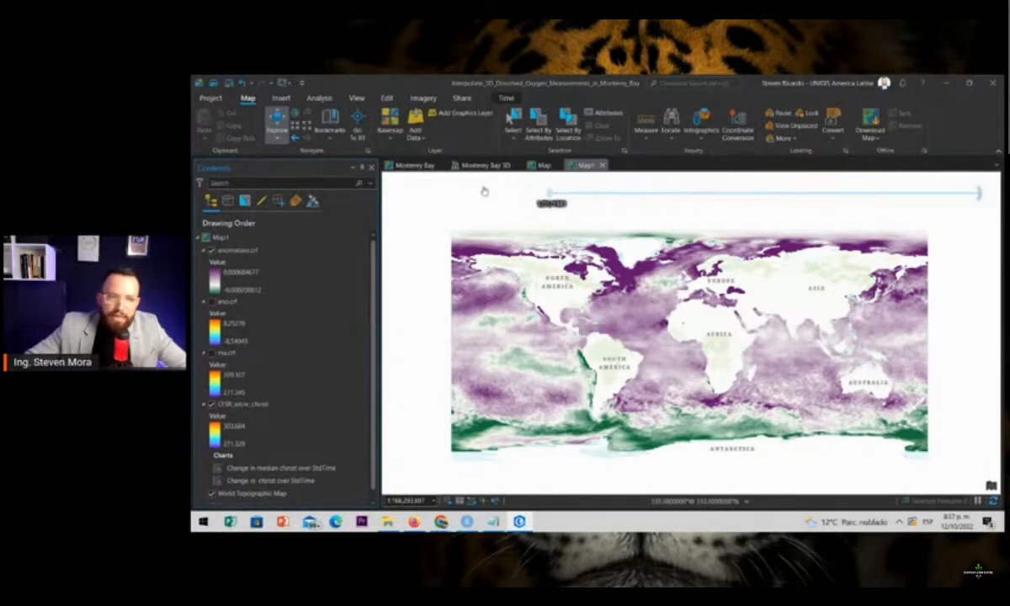
left_click(505, 98)
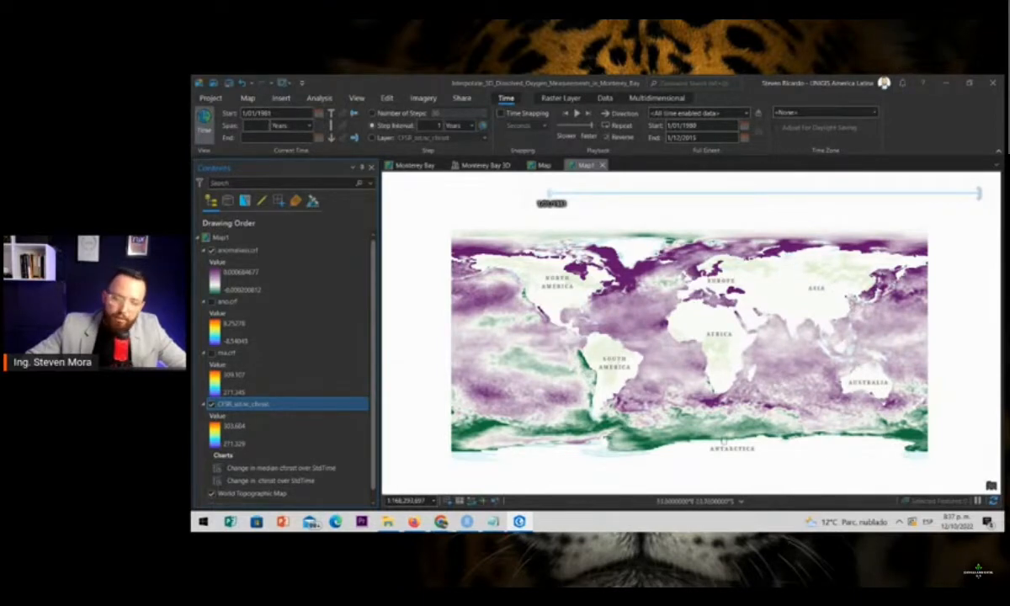
Examine the anomaly raster over the Pacific and Indian Oceans and around Australia, and return to the whole-world extent
scroll(727, 392, "down", 3)
scroll(725, 387, "up", 6)
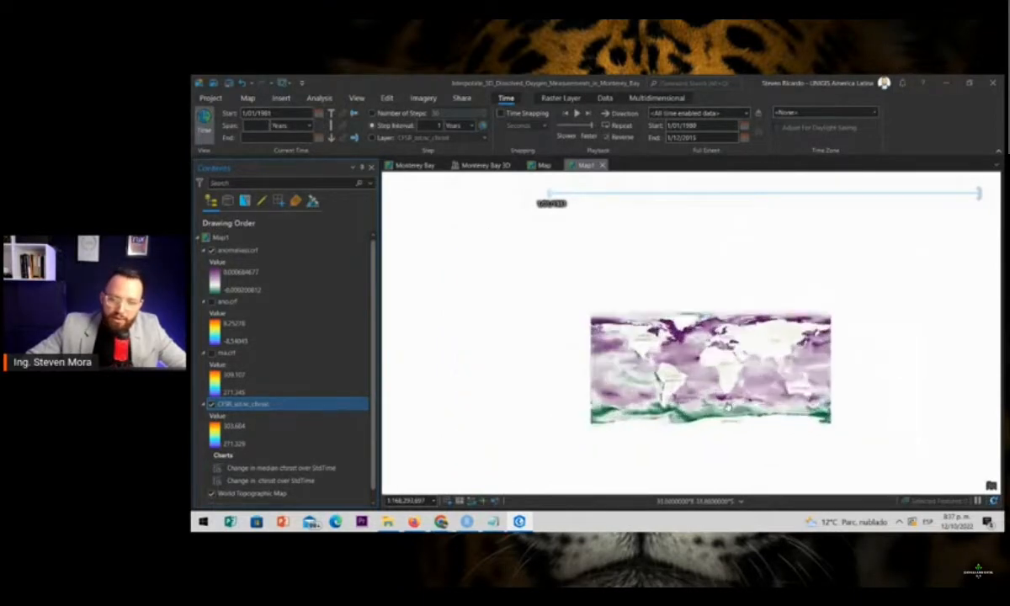
left_click_drag(784, 367, 637, 439)
left_click_drag(977, 219, 724, 240)
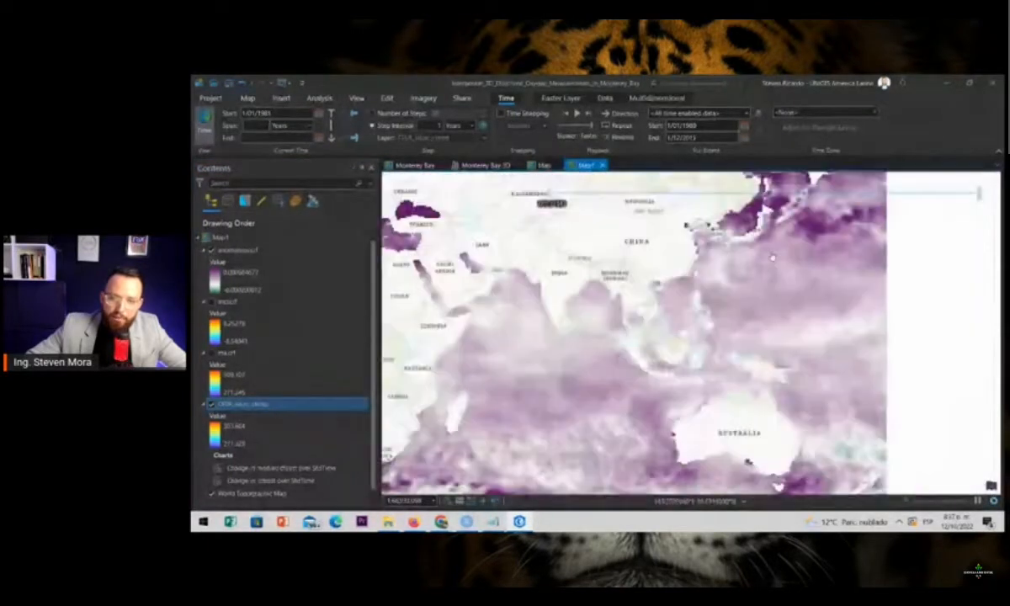
left_click_drag(792, 489, 732, 381)
scroll(721, 371, "up", 2)
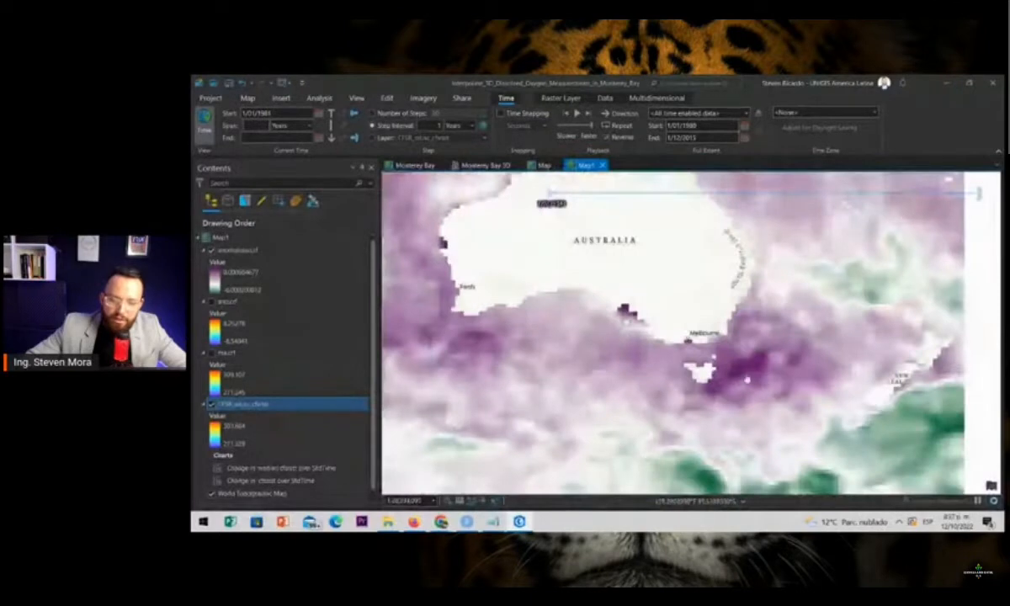
left_click_drag(495, 307, 615, 311)
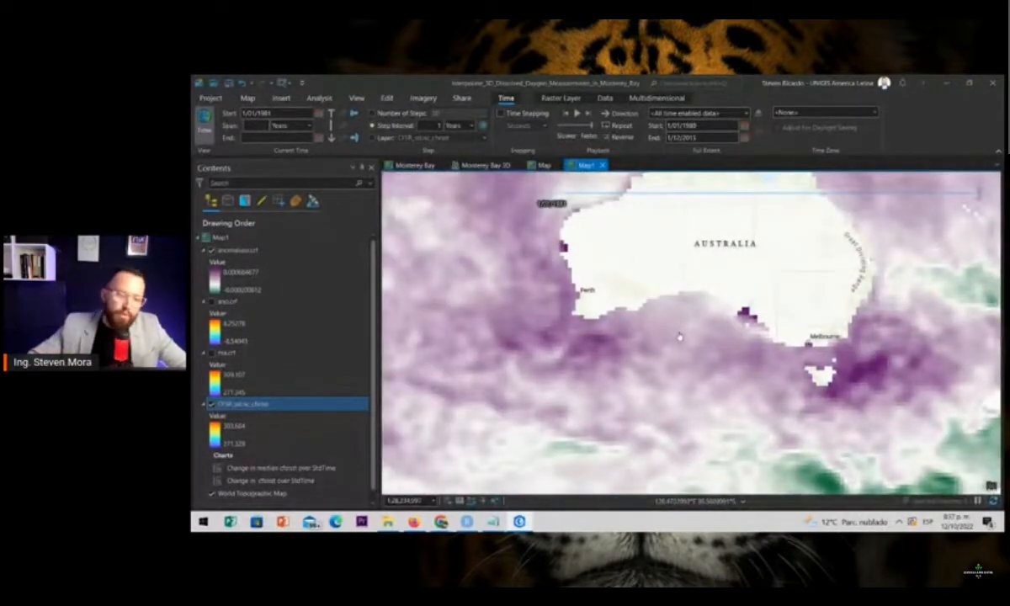
left_click_drag(566, 386, 605, 354)
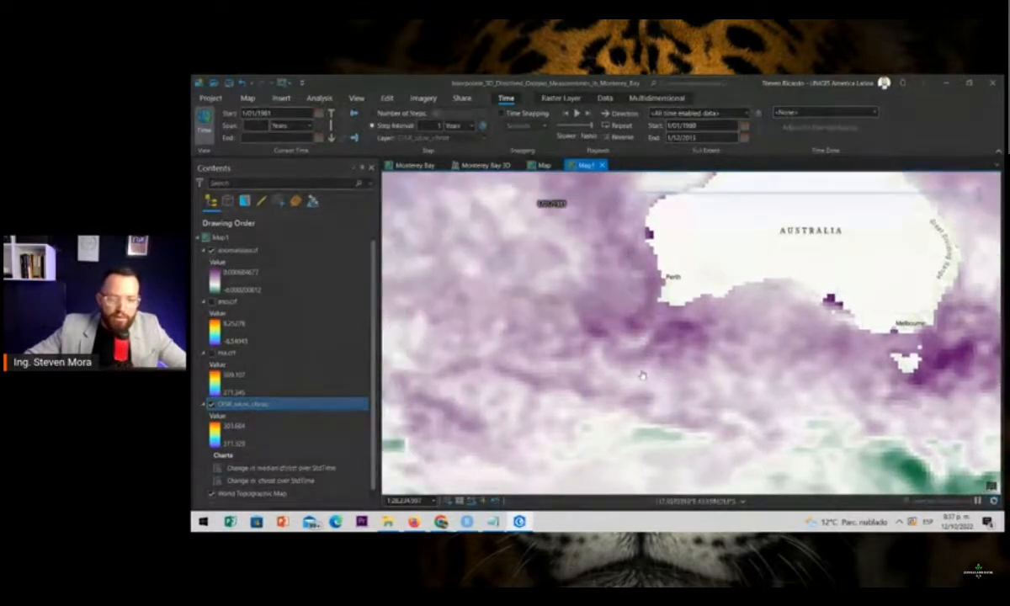
scroll(640, 372, "down", 2)
scroll(588, 351, "down", 4)
left_click_drag(580, 350, 711, 347)
scroll(712, 348, "down", 2)
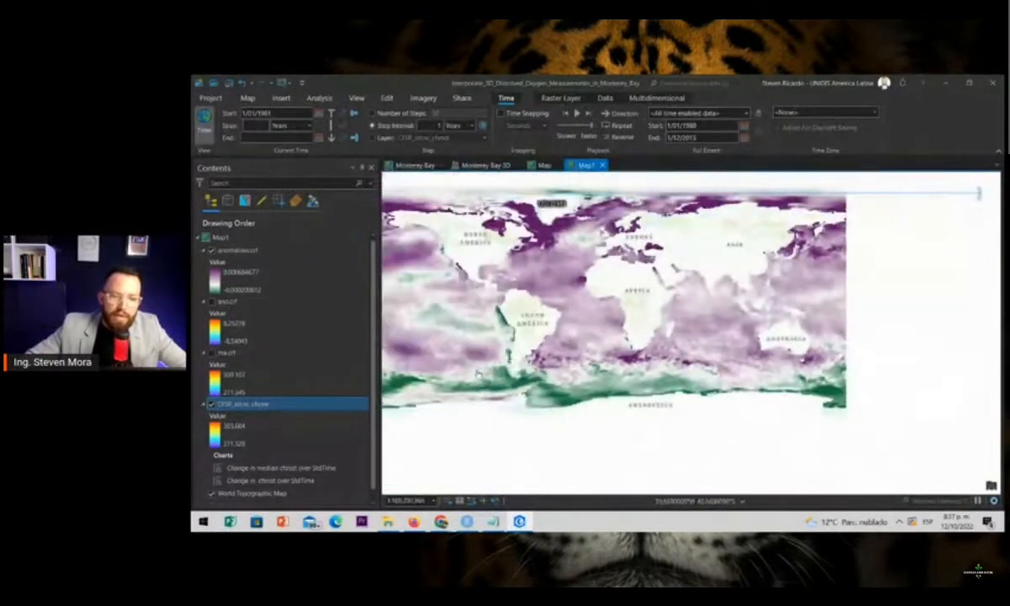
left_click_drag(451, 351, 553, 358)
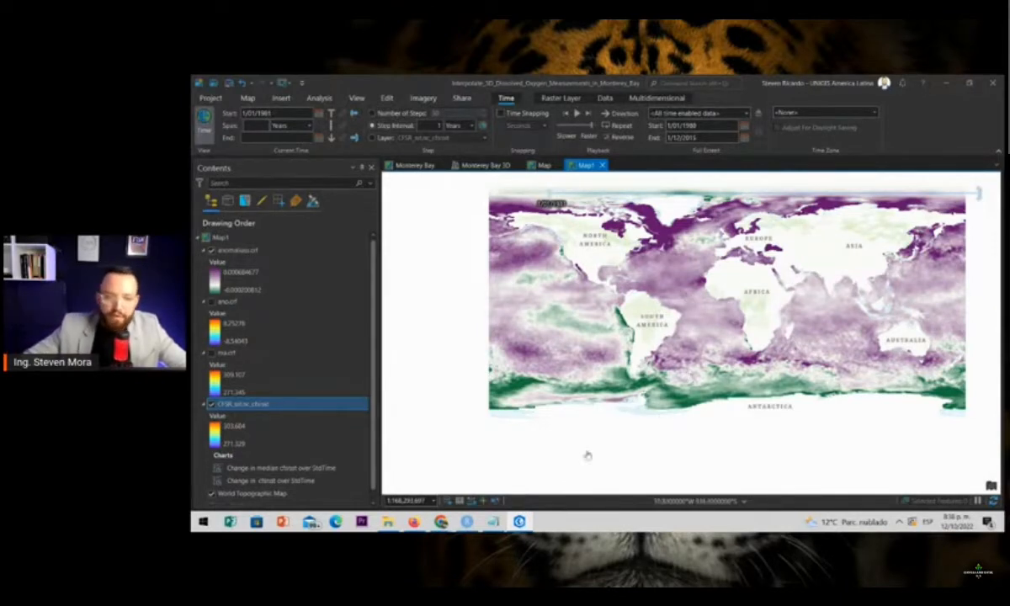
Hide the CFSR_sst.nc_cfsrsst layer and open its Change in median cfsrsst over StdTime chart in an enlarged view
left_click(211, 404)
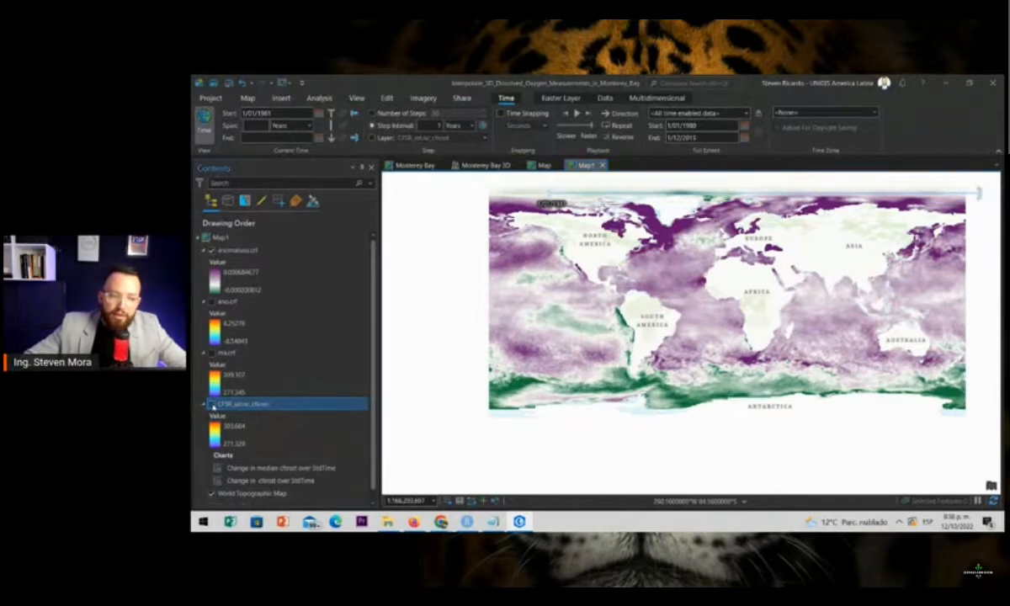
right_click(287, 467)
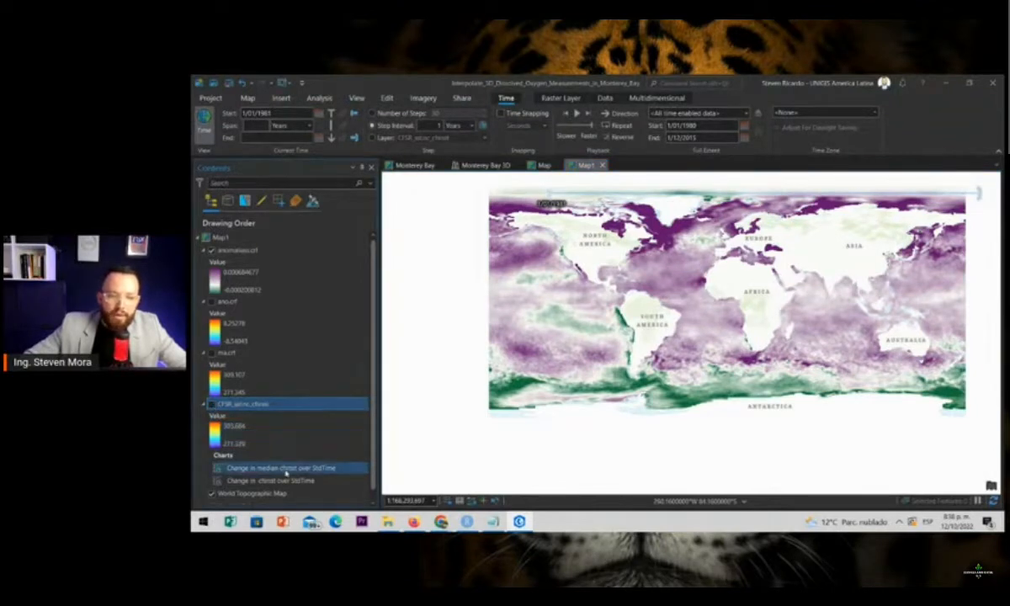
left_click(265, 425)
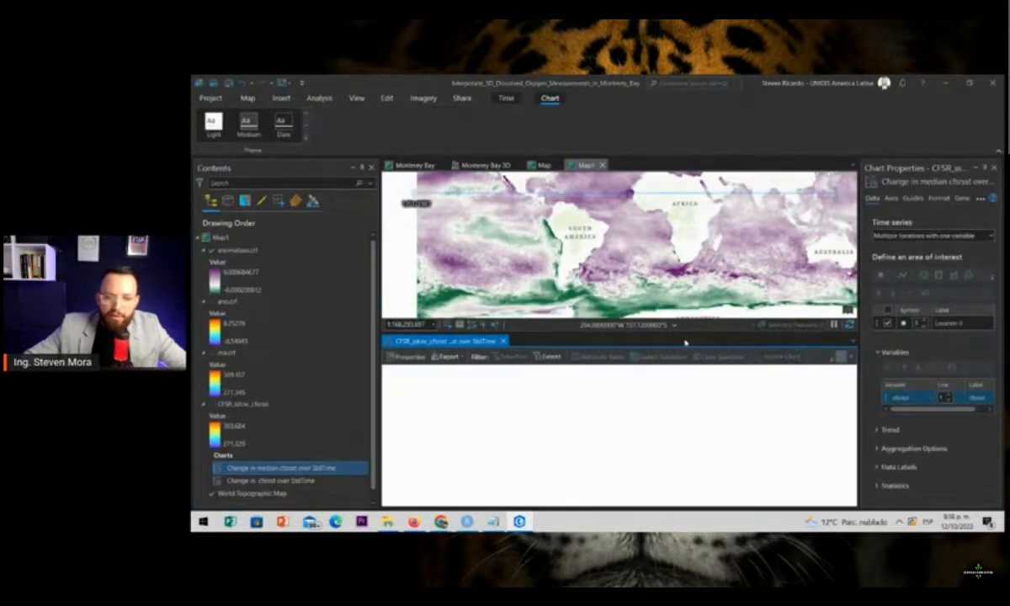
left_click_drag(691, 333, 691, 255)
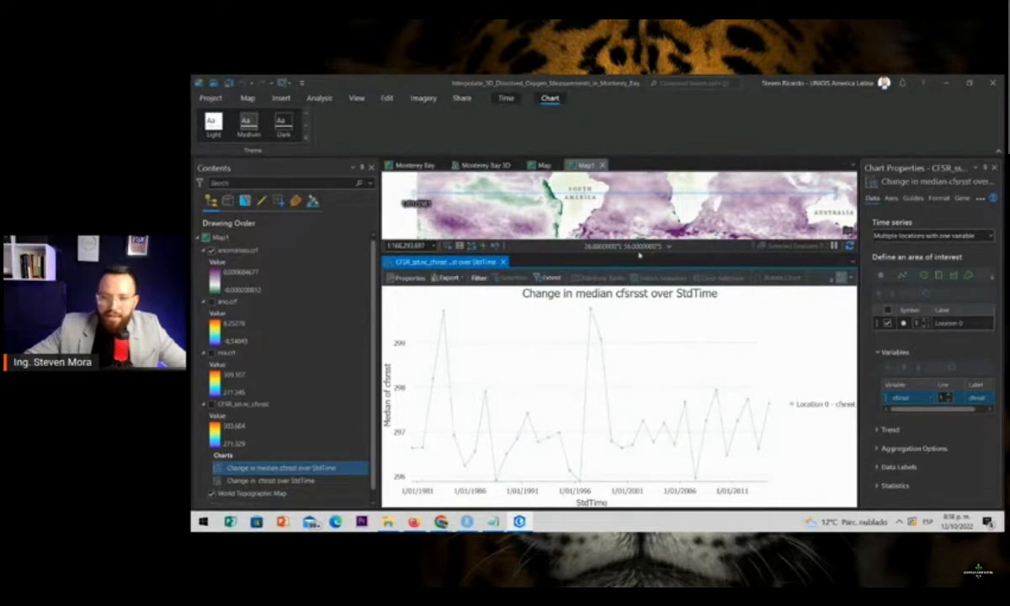
Add two point locations to the time series chart, one in the South Atlantic and one in the Indian Ocean
left_click(880, 275)
left_click(641, 220)
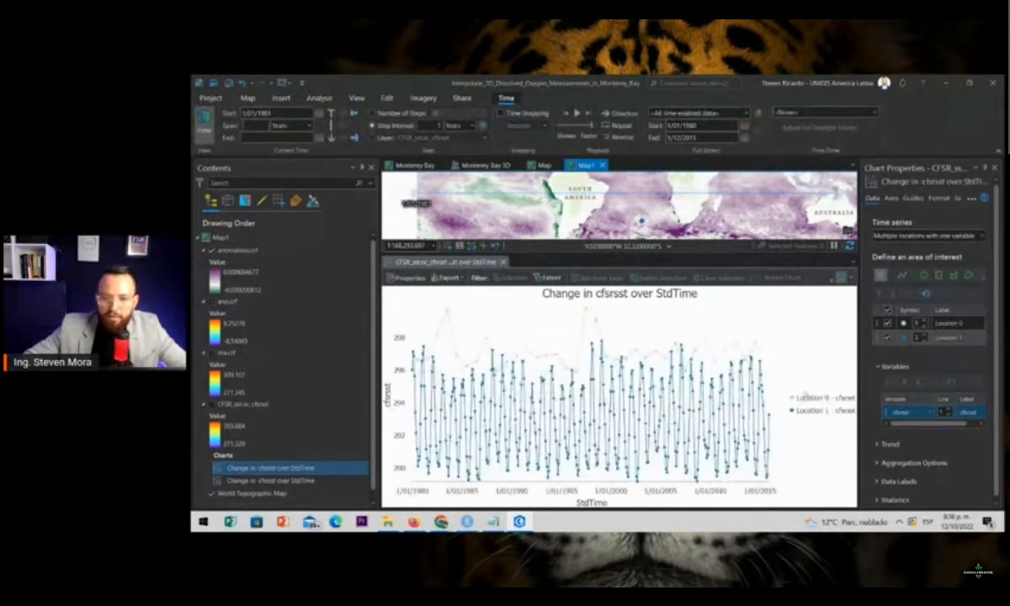
left_click(744, 216)
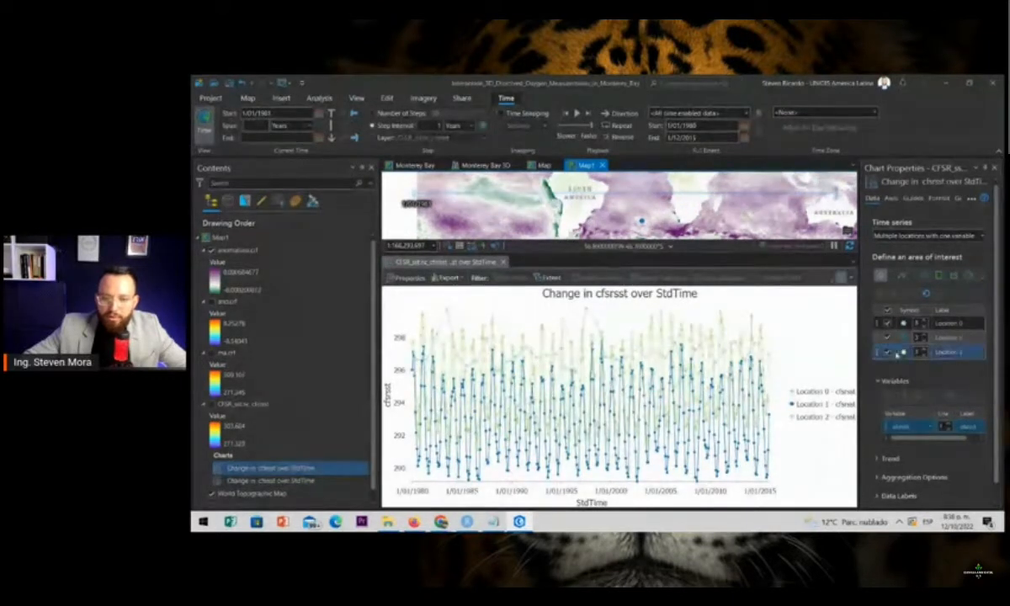
Hide the Location 0 and Location 1 series so the chart plots only Location 2
left_click(890, 324)
left_click(886, 337)
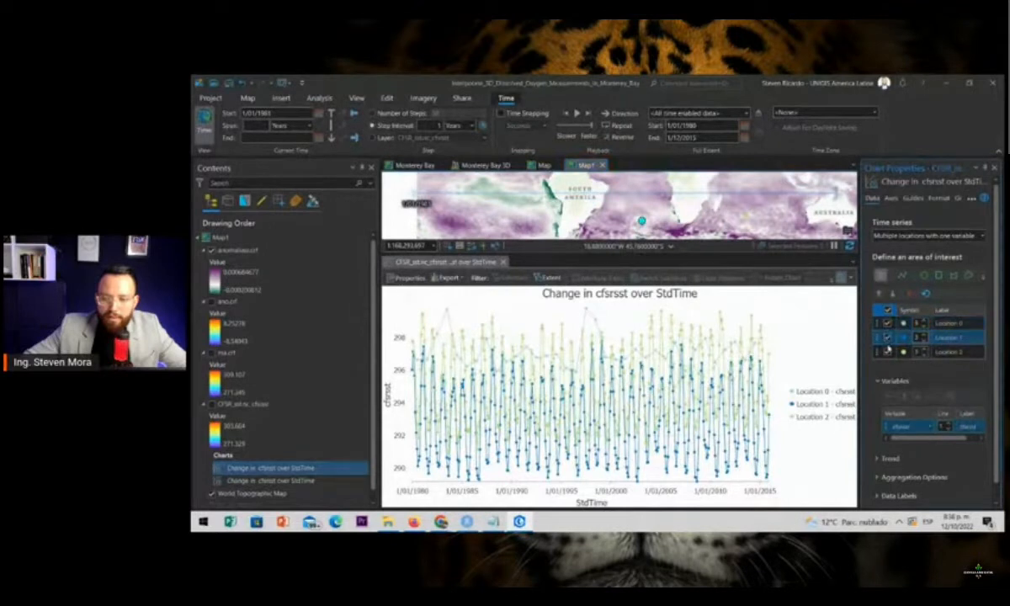
left_click(888, 337)
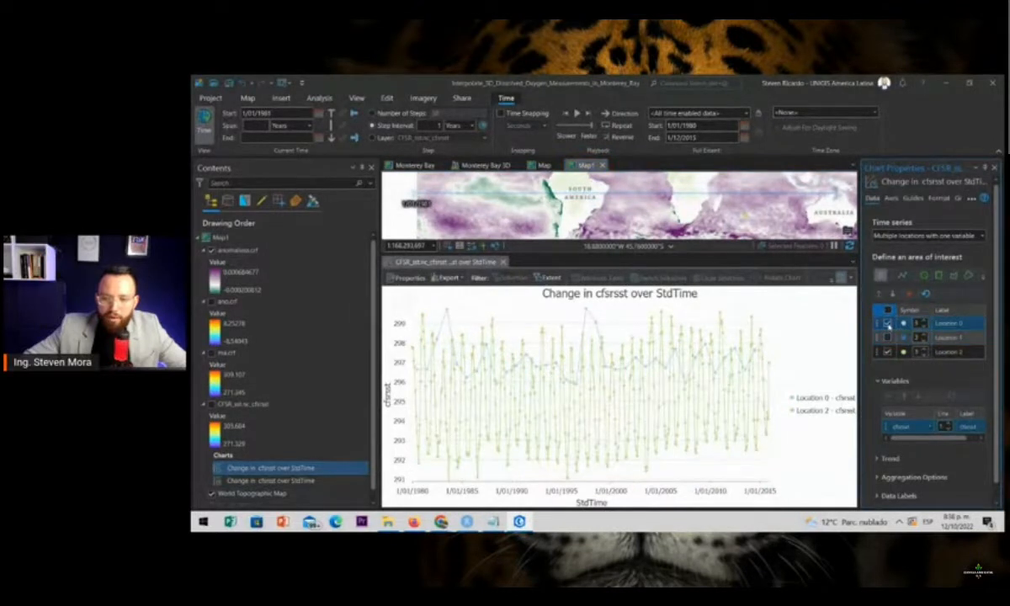
left_click(888, 324)
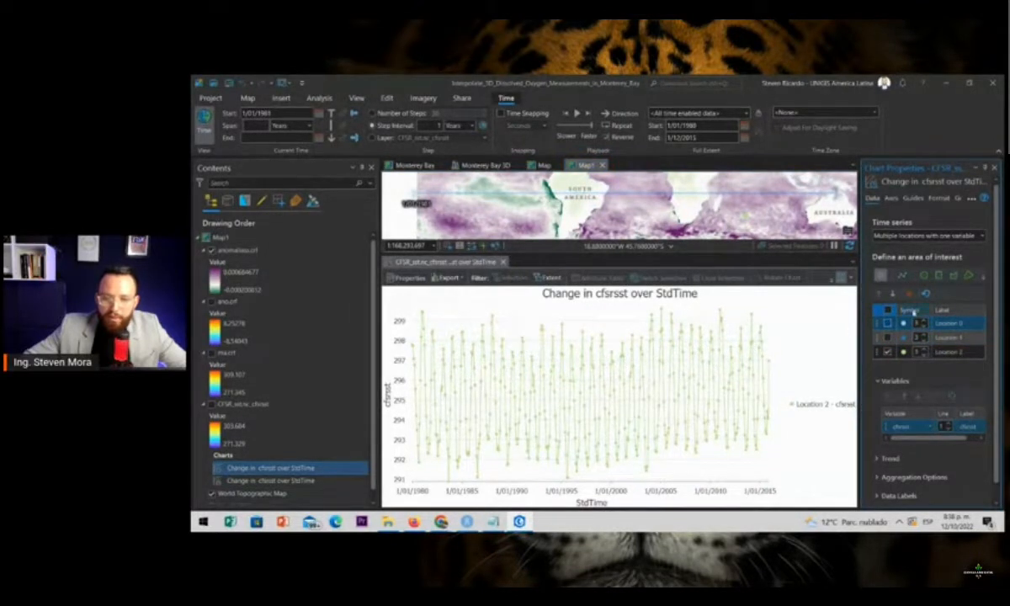
Review the chart's trend and aggregation options, and close the chart along with its properties
left_click(879, 456)
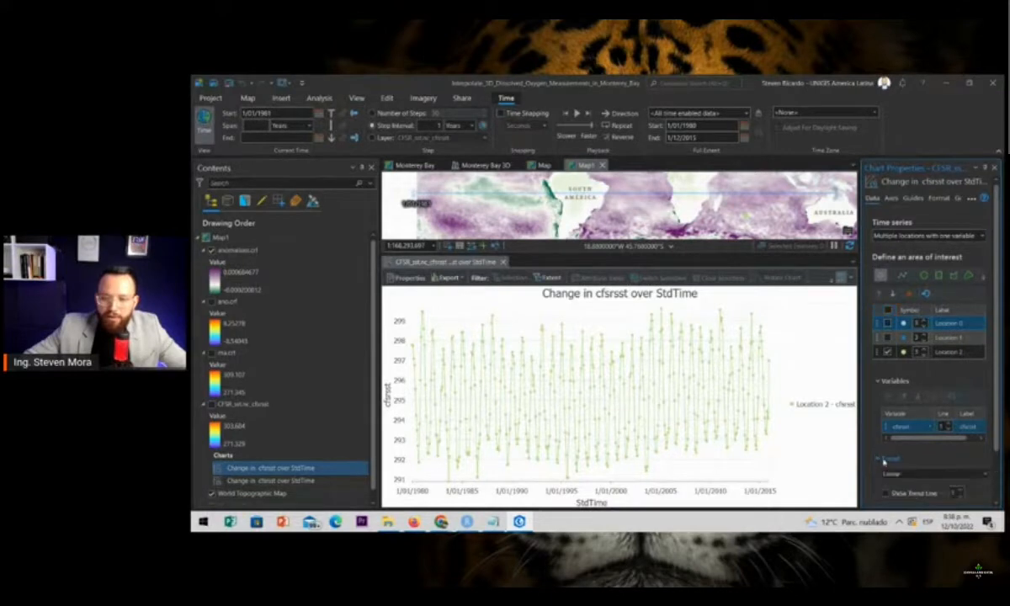
scroll(891, 420, "down", 3)
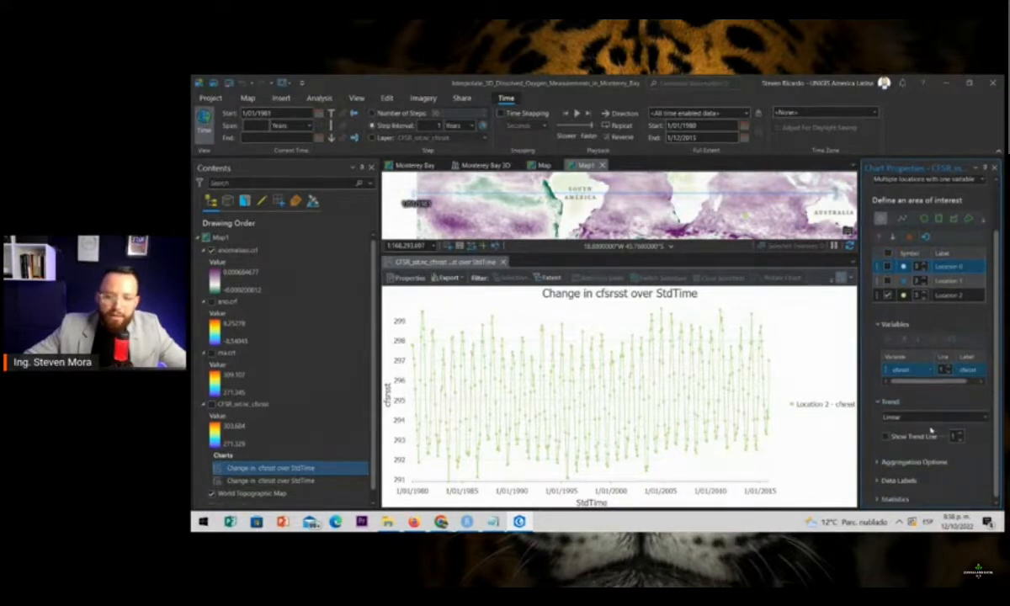
left_click(900, 461)
scroll(906, 405, "down", 5)
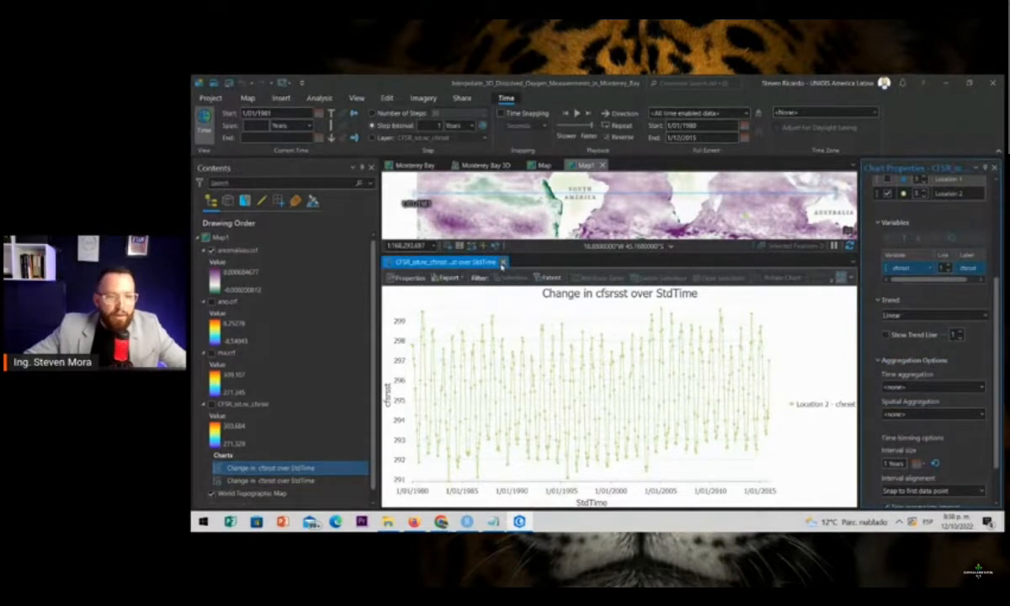
left_click(502, 263)
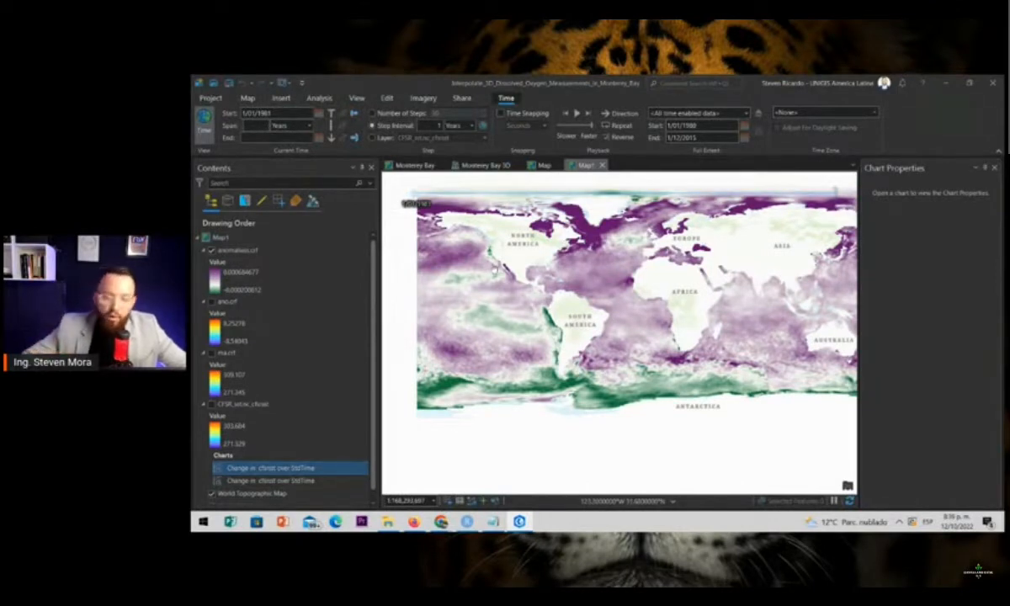
left_click(993, 168)
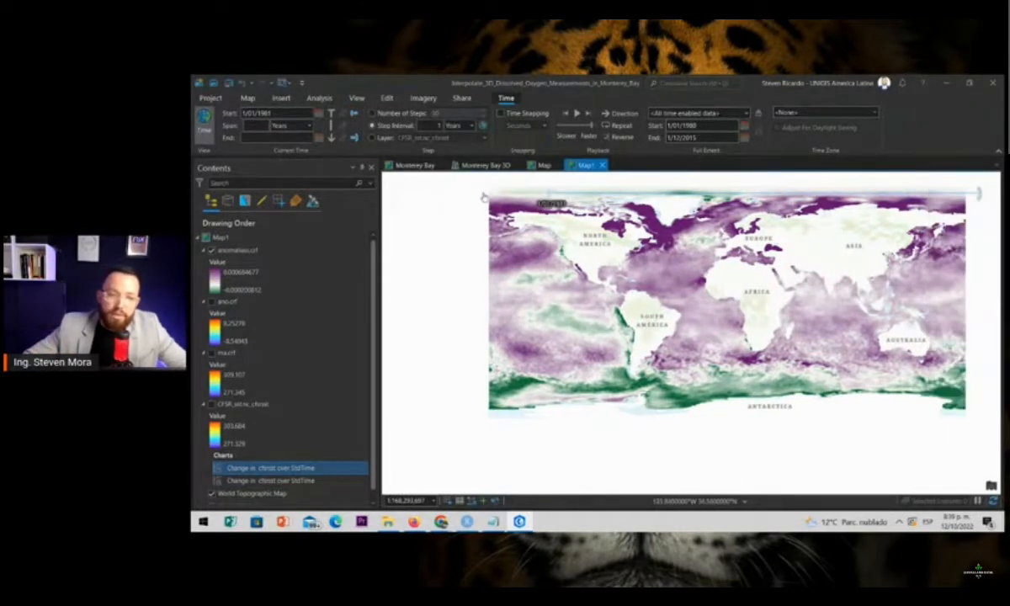
Open the Monterey Bay map and examine how the OxygenPoints are distributed around Monterey Canyon
left_click(487, 166)
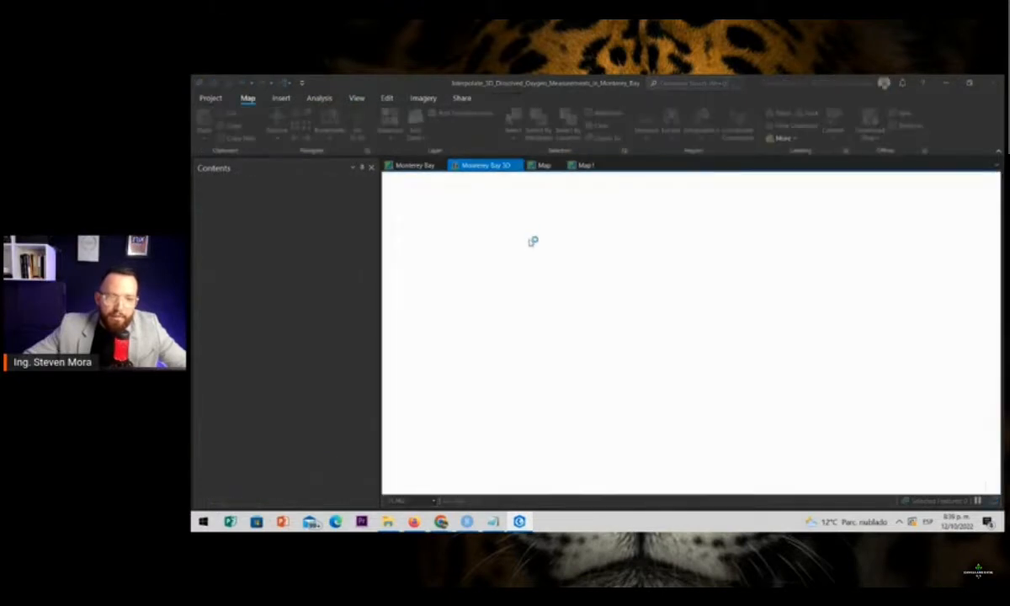
left_click(412, 166)
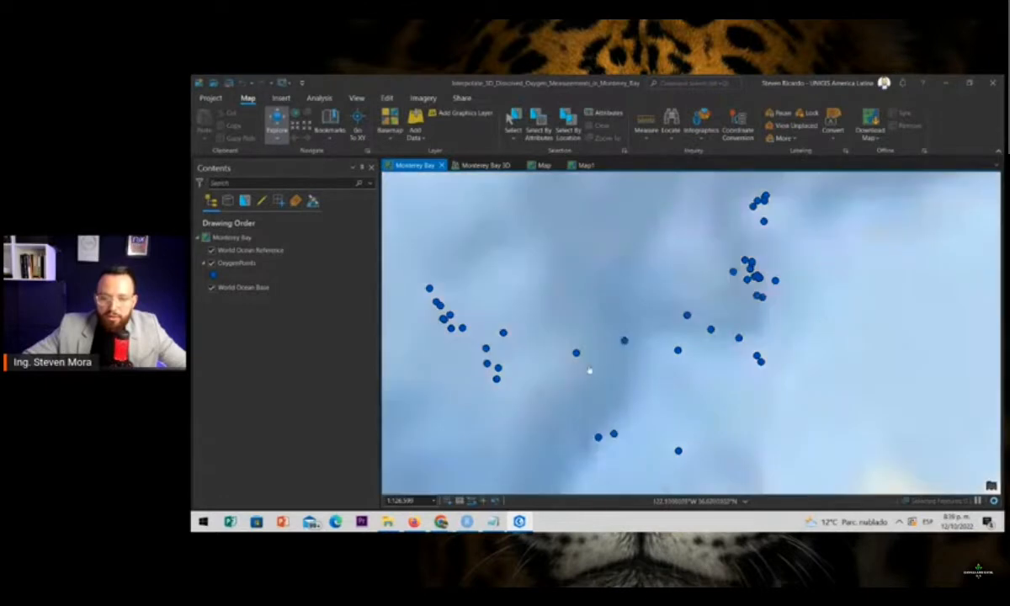
scroll(623, 377, "up", 2)
scroll(625, 346, "down", 2)
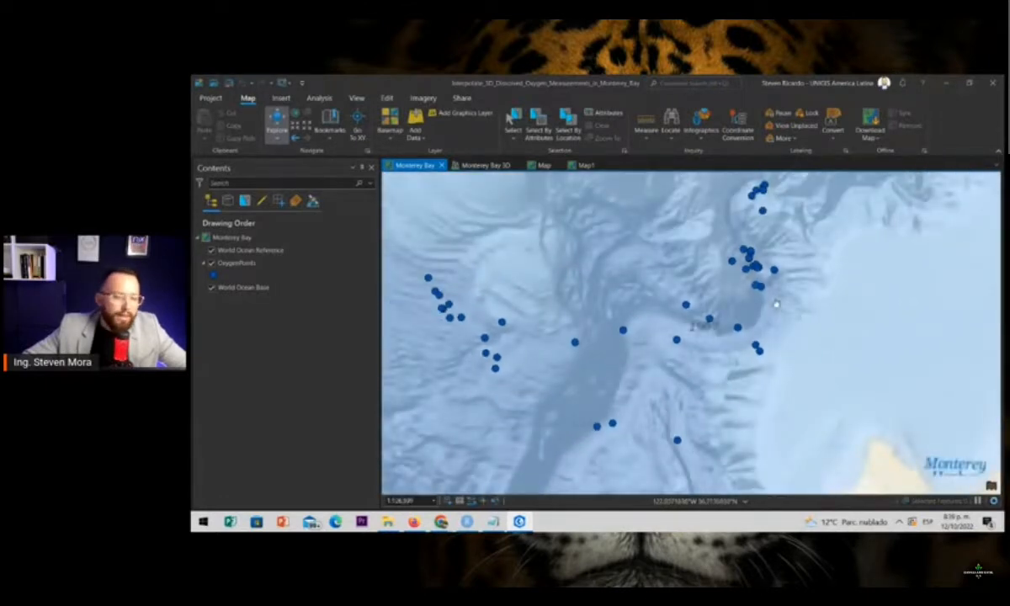
scroll(779, 301, "up", 2)
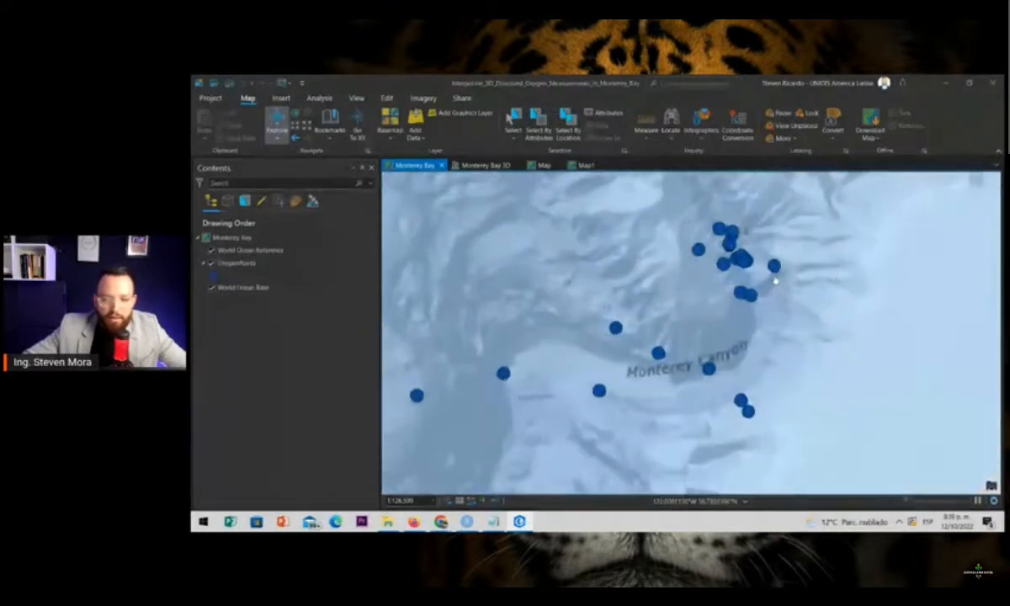
left_click_drag(754, 305, 751, 376)
scroll(733, 300, "down", 2)
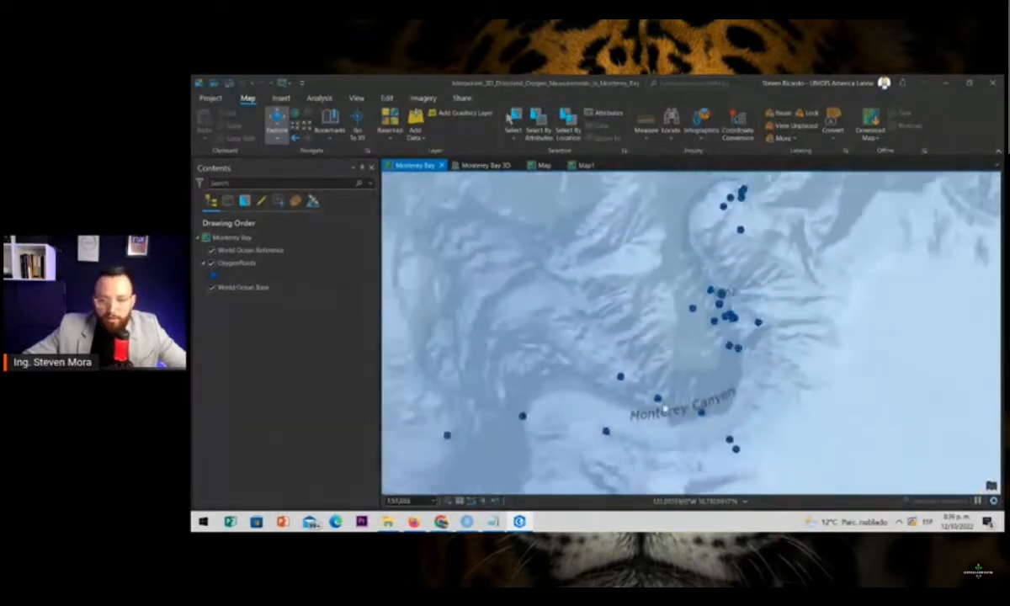
Examine the OxygenPoints scattered farther west of Monterey Canyon on the 2D map
left_click_drag(690, 386, 792, 307)
left_click_drag(625, 375, 698, 326)
left_click_drag(550, 364, 625, 390)
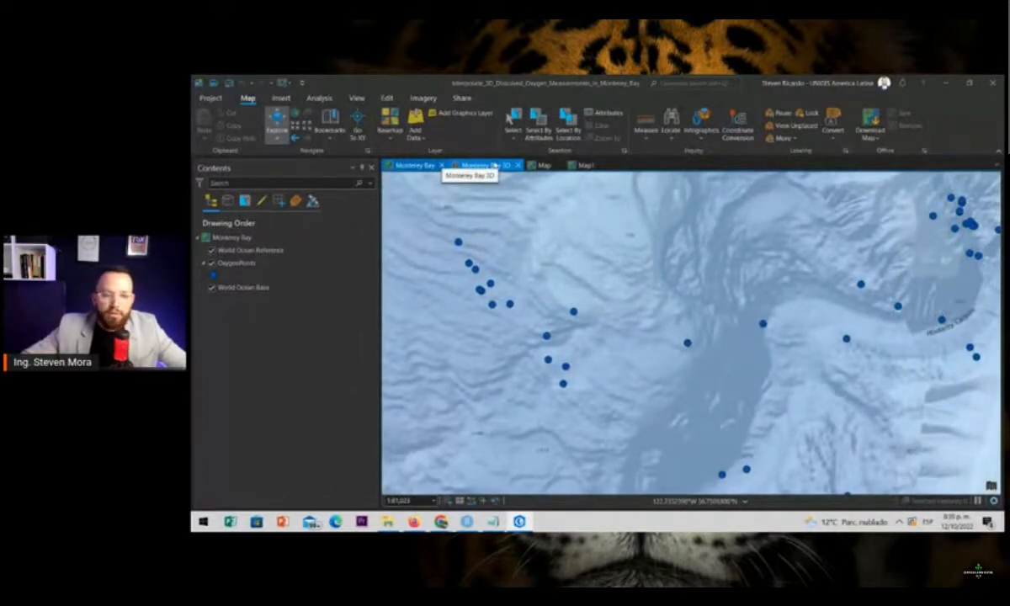
Open the Monterey Bay 3D scene and hide the ncdf voxel layer to expose the seafloor terrain
left_click(495, 166)
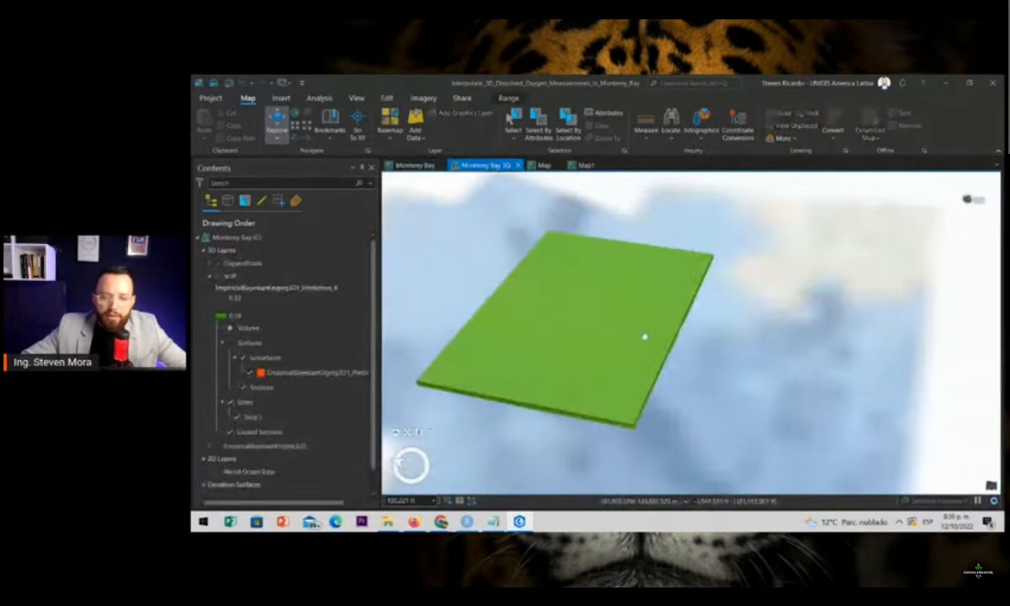
mouse_move(694, 387)
left_mouse_down()
mouse_move(631, 370)
mouse_move(601, 336)
mouse_move(683, 343)
left_mouse_up()
left_click_drag(589, 377, 721, 396)
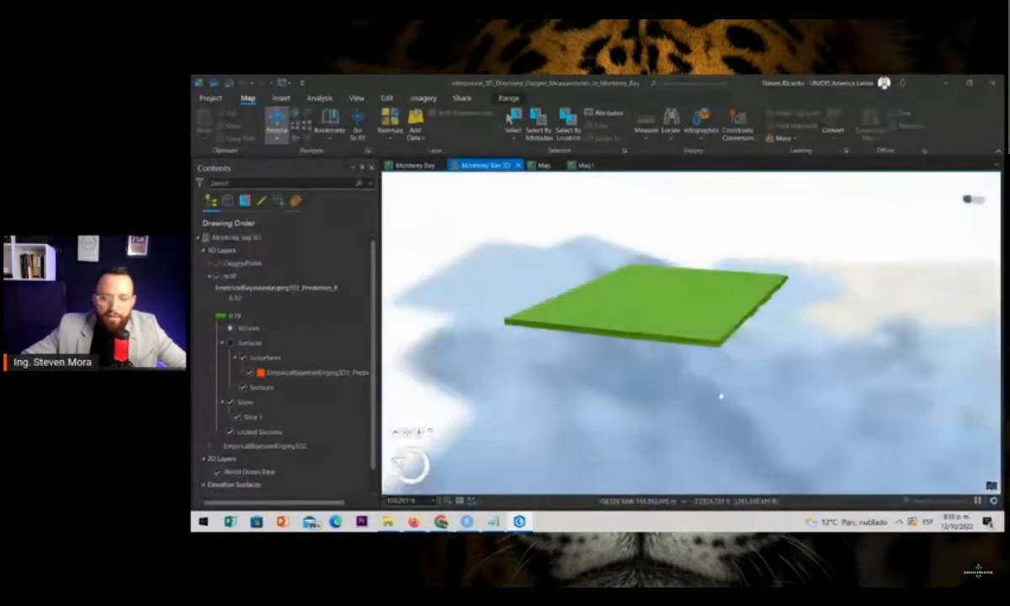
left_click(240, 298)
left_click(236, 287)
left_click(217, 277)
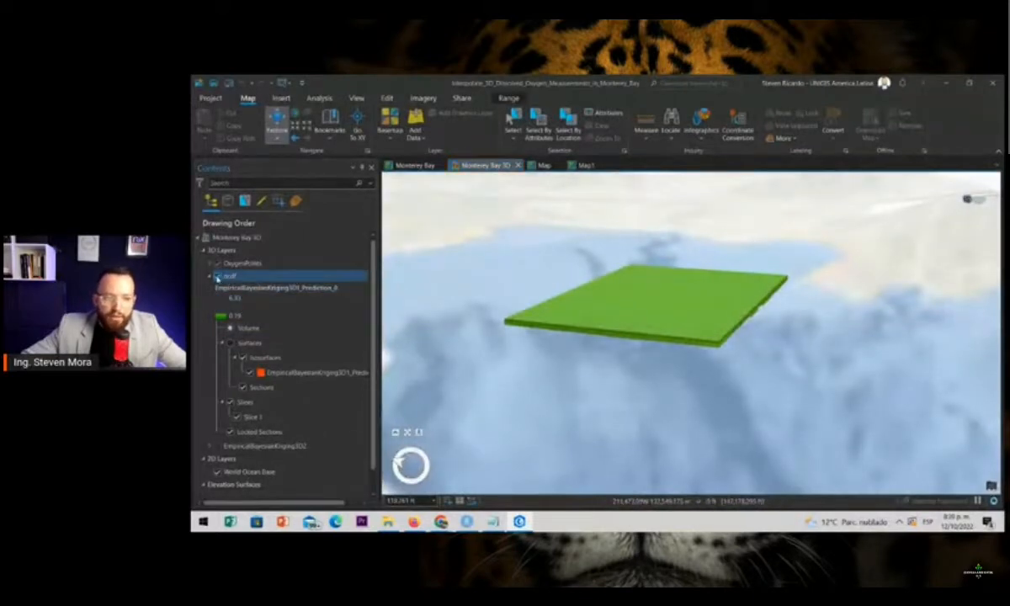
left_click(326, 360)
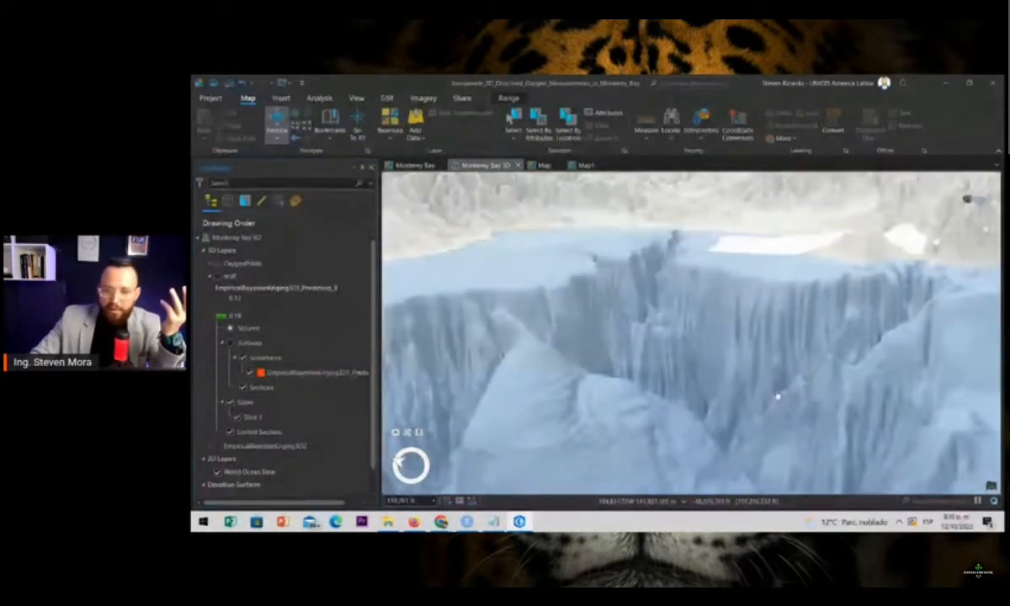
Inspect the Monterey Canyon terrain up close and turn on the OxygenPoints layer over it
left_click_drag(739, 342, 632, 410)
left_click_drag(705, 340, 757, 305)
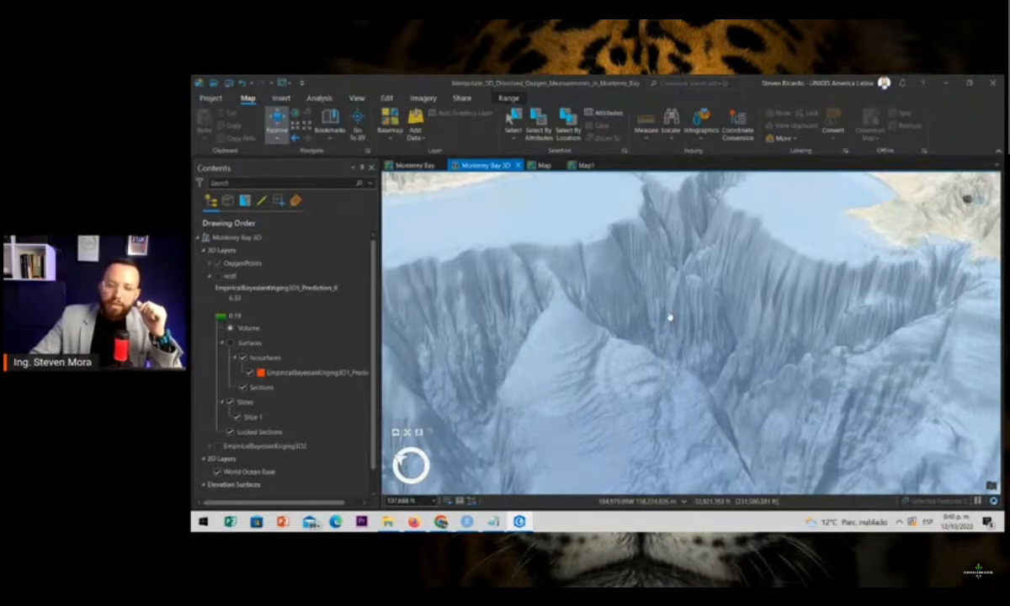
scroll(682, 269, "up", 3)
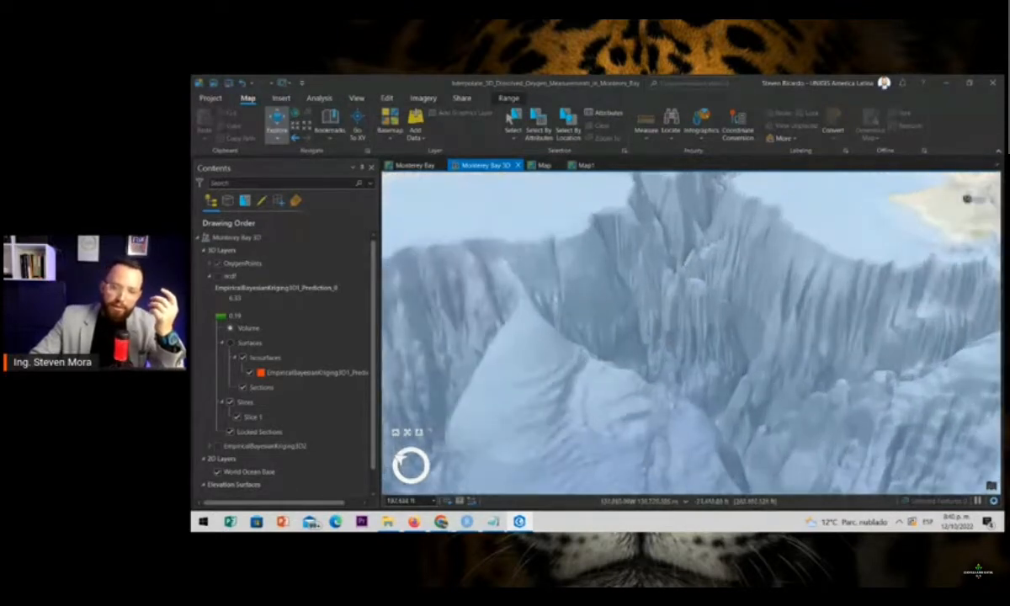
scroll(681, 274, "up", 2)
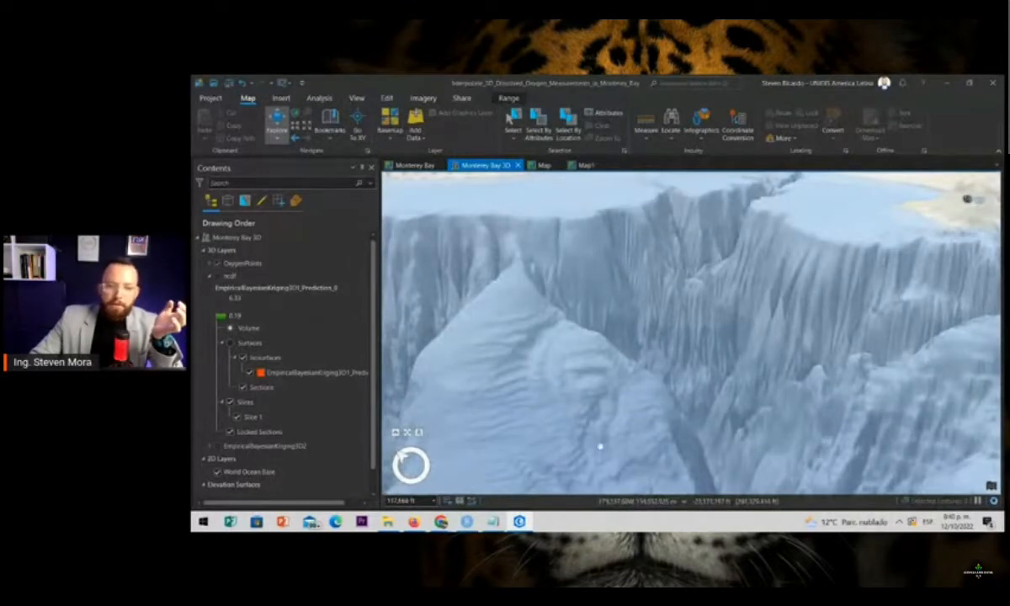
left_click(260, 266)
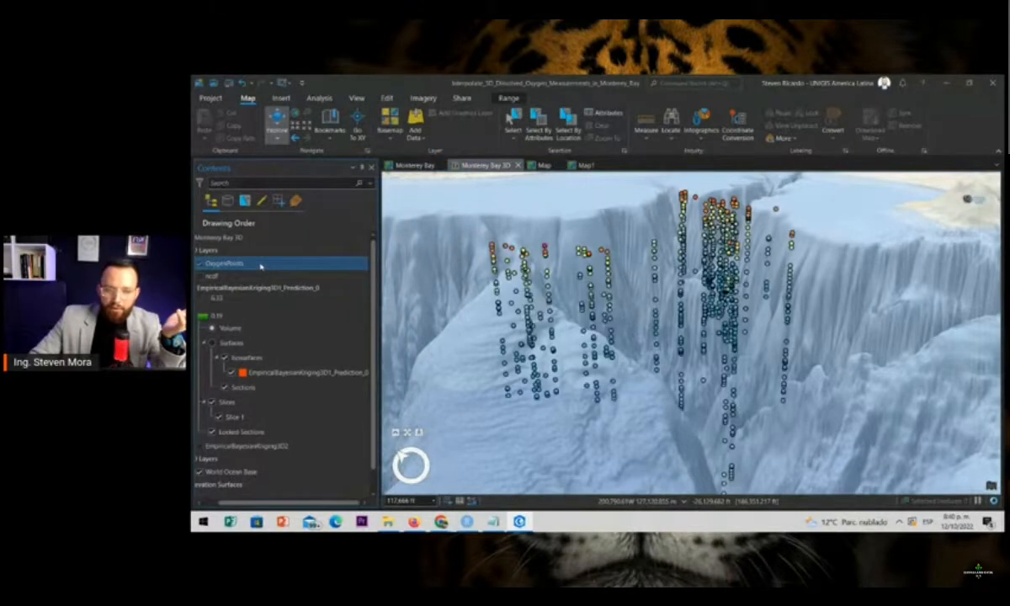
Create a scatter plot from the OxygenPoints layer and widen the chart's settings area
right_click(261, 266)
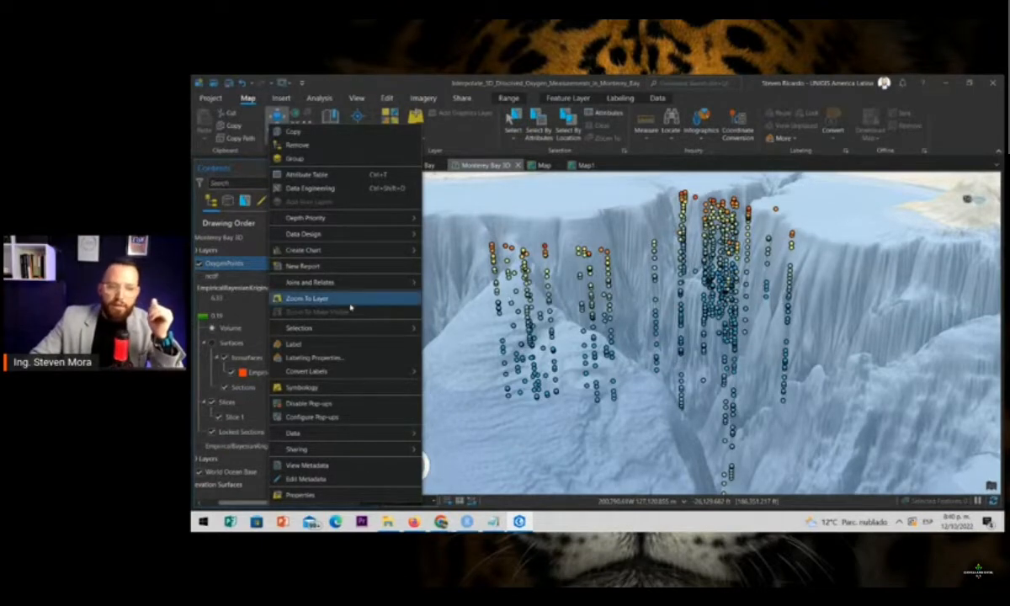
left_click(326, 254)
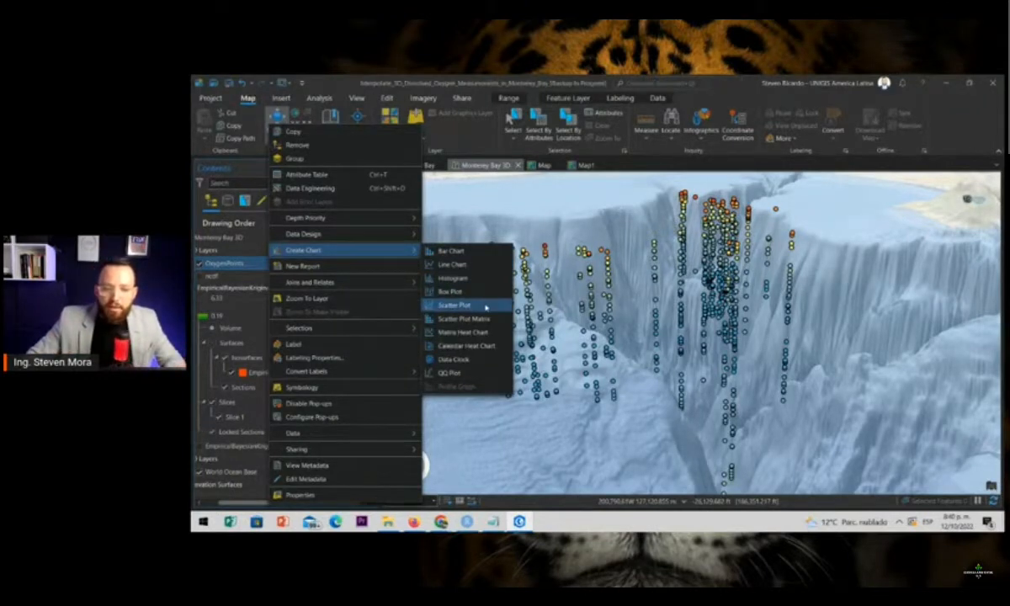
left_click(487, 294)
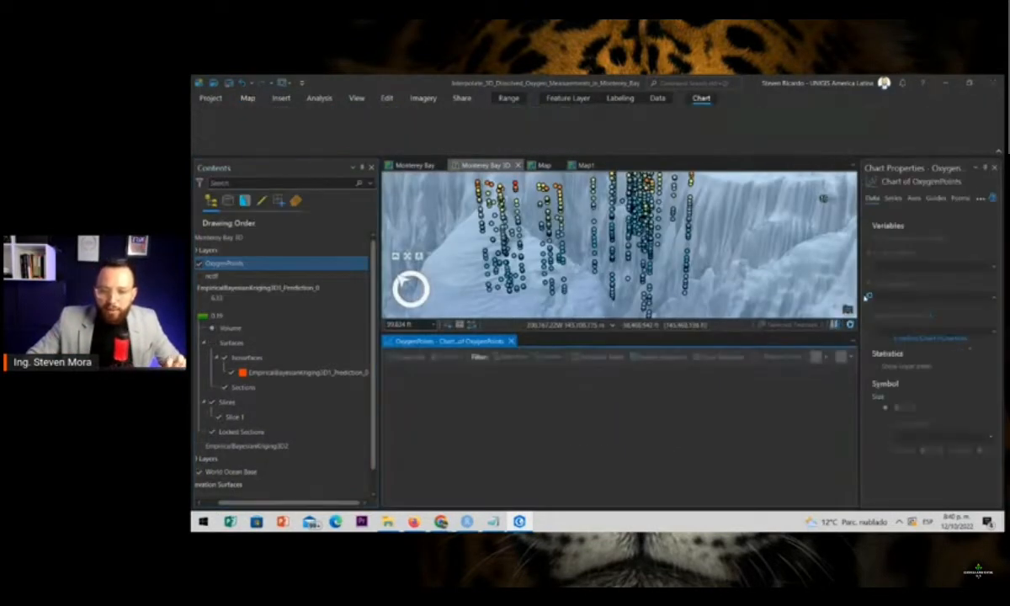
left_click_drag(860, 266, 784, 266)
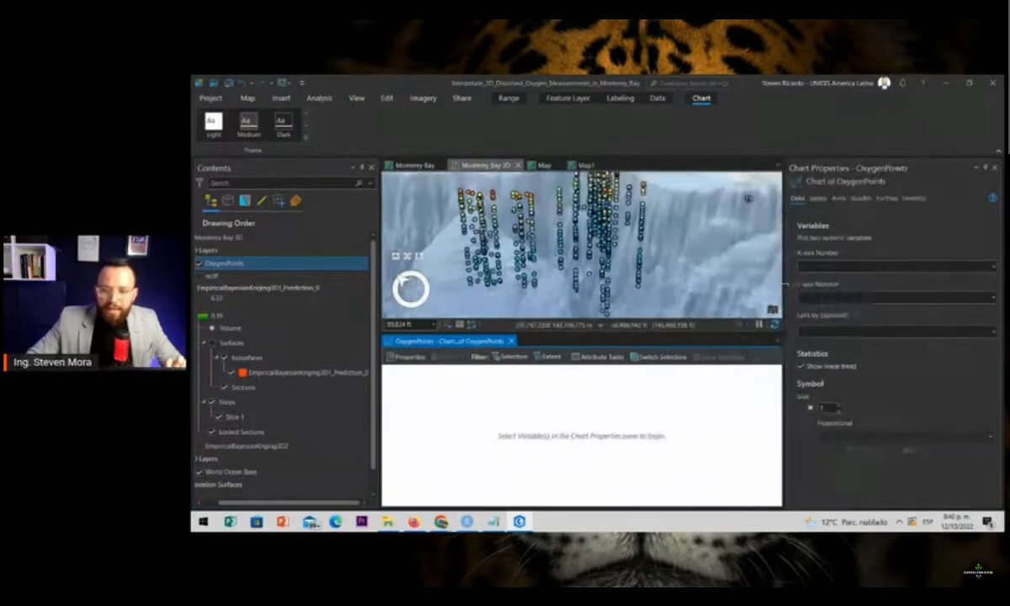
Plot Oxygen on the X-axis against z on the Y-axis and enlarge the chart view
left_click(993, 266)
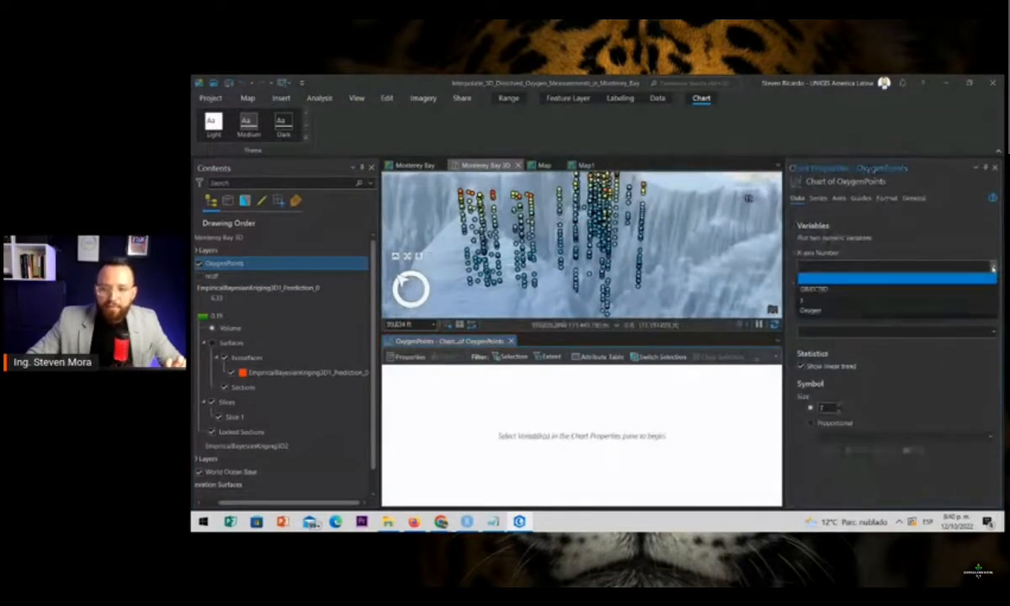
left_click(825, 311)
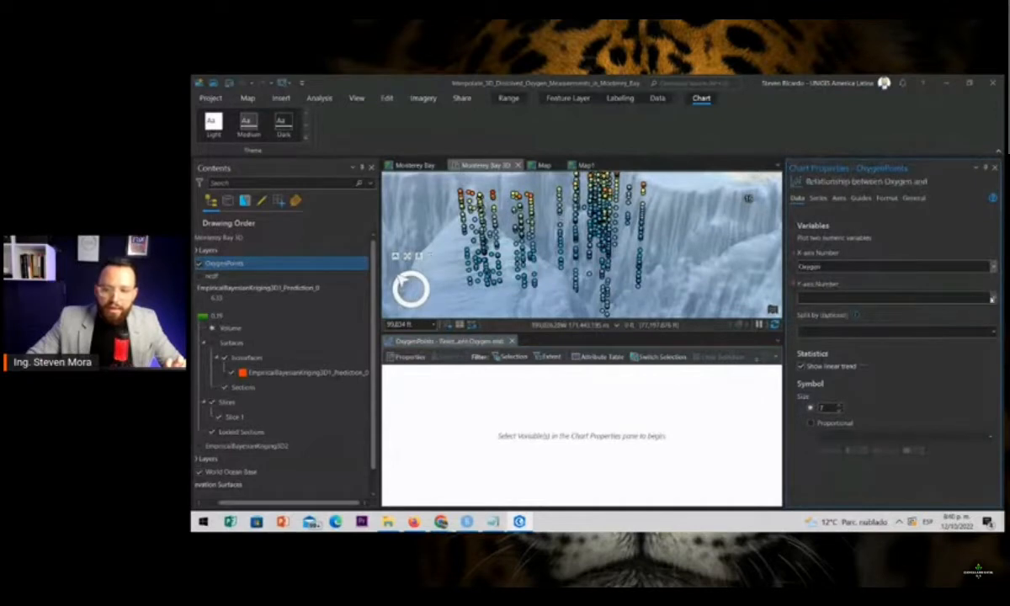
left_click(929, 296)
left_click(820, 331)
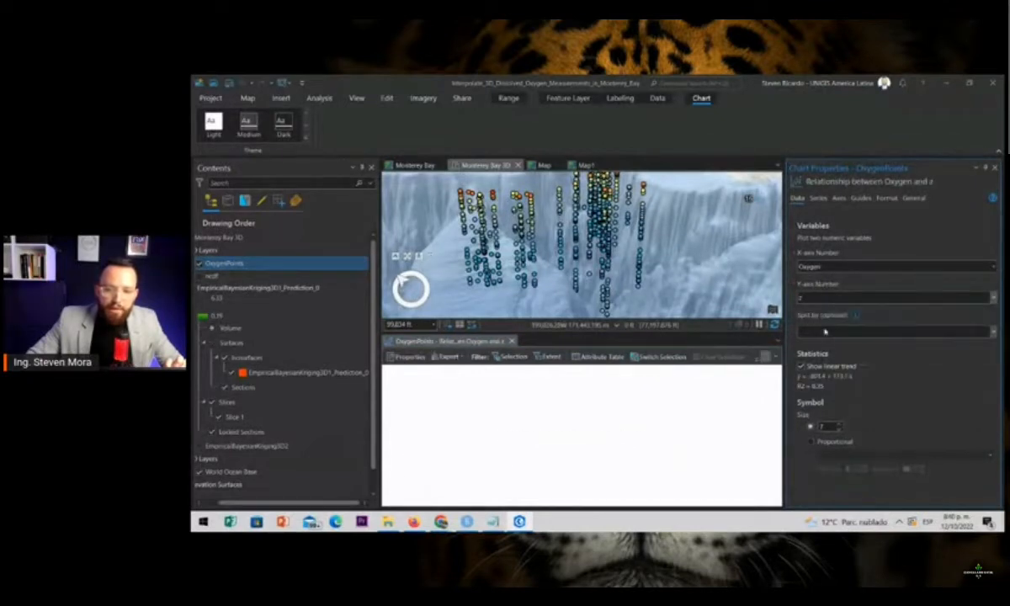
left_click_drag(692, 338, 683, 259)
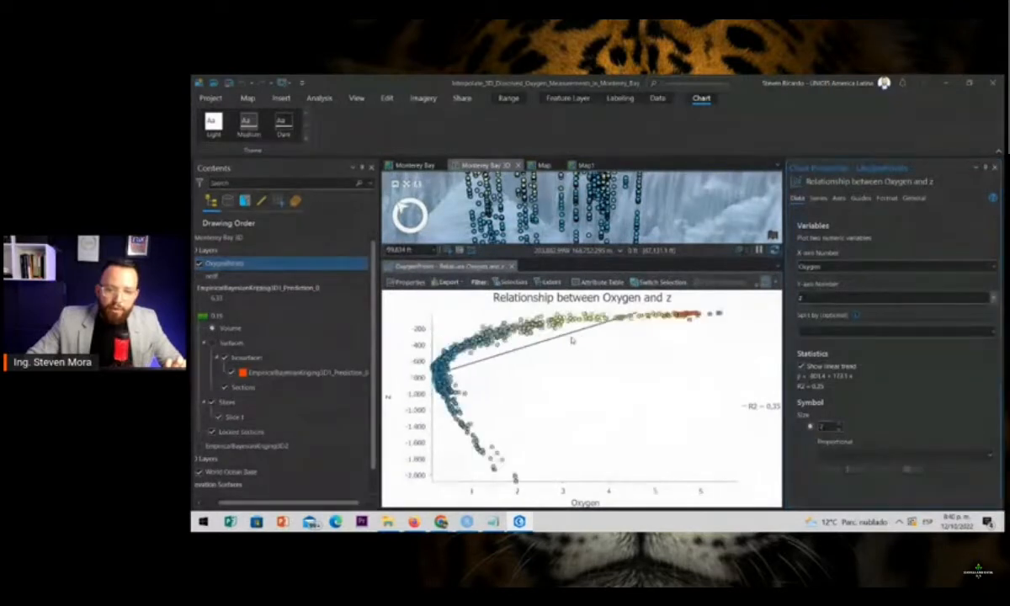
Select the shallow and the deep measurements in the scatter plot by turns to locate them in the 3D scene
left_click_drag(631, 229, 650, 236)
left_click_drag(745, 339, 418, 284)
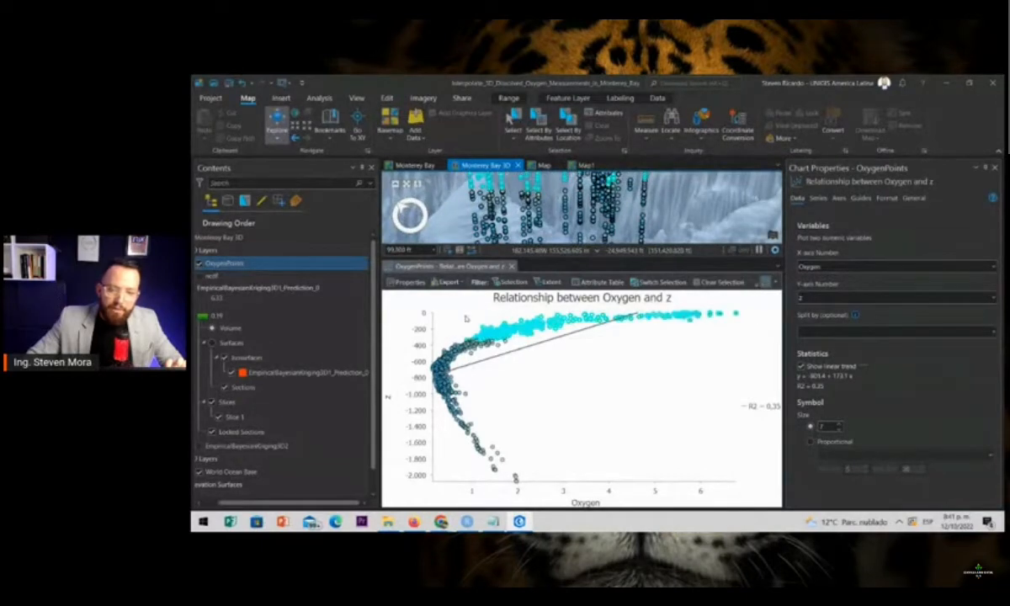
mouse_move(619, 339)
left_mouse_down()
mouse_move(442, 372)
mouse_move(419, 406)
mouse_move(497, 475)
mouse_move(573, 495)
left_mouse_up()
left_click(421, 419)
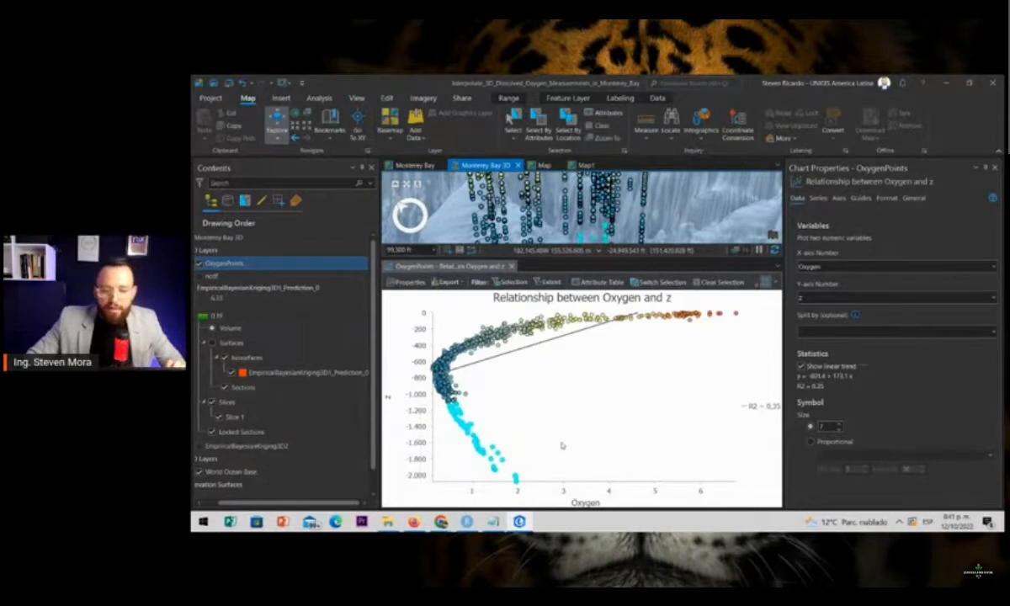
left_click(526, 411)
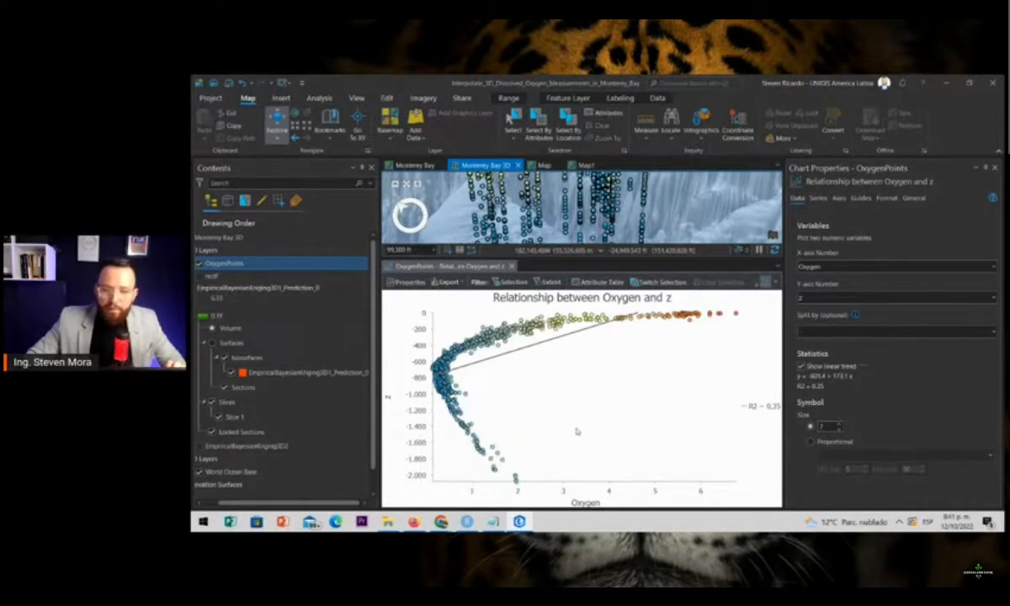
left_click_drag(686, 344, 395, 362)
left_click(440, 421)
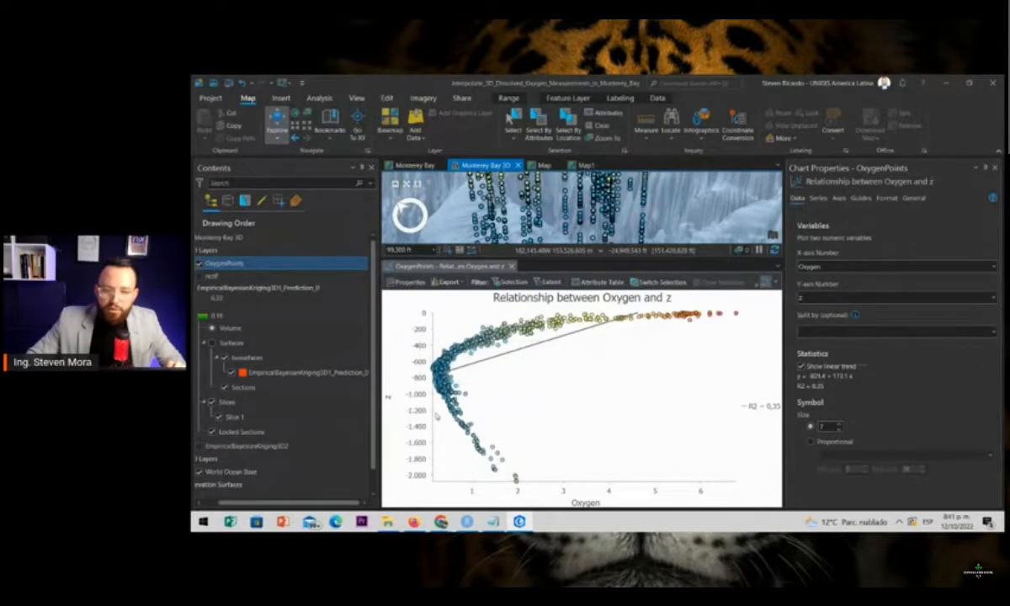
left_click_drag(463, 433, 542, 494)
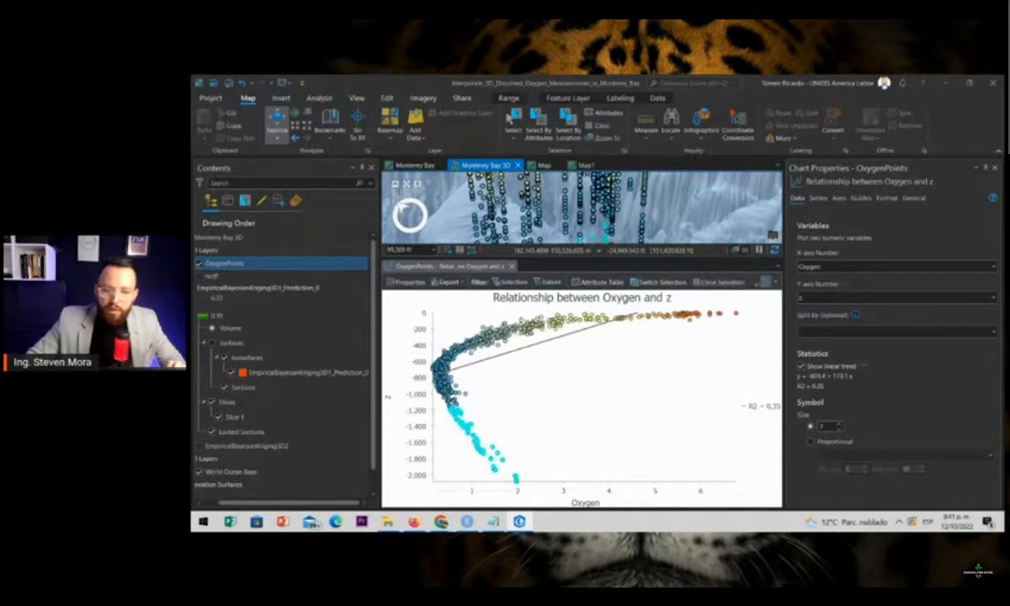
Close the scatter plot and clear the selection of OxygenPoints
left_click(511, 266)
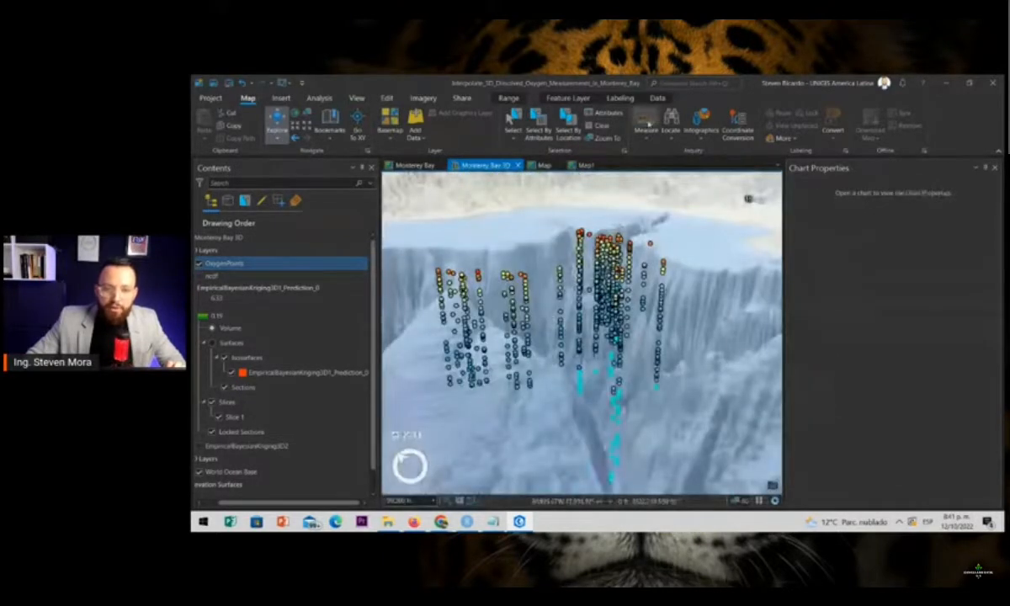
left_click(601, 125)
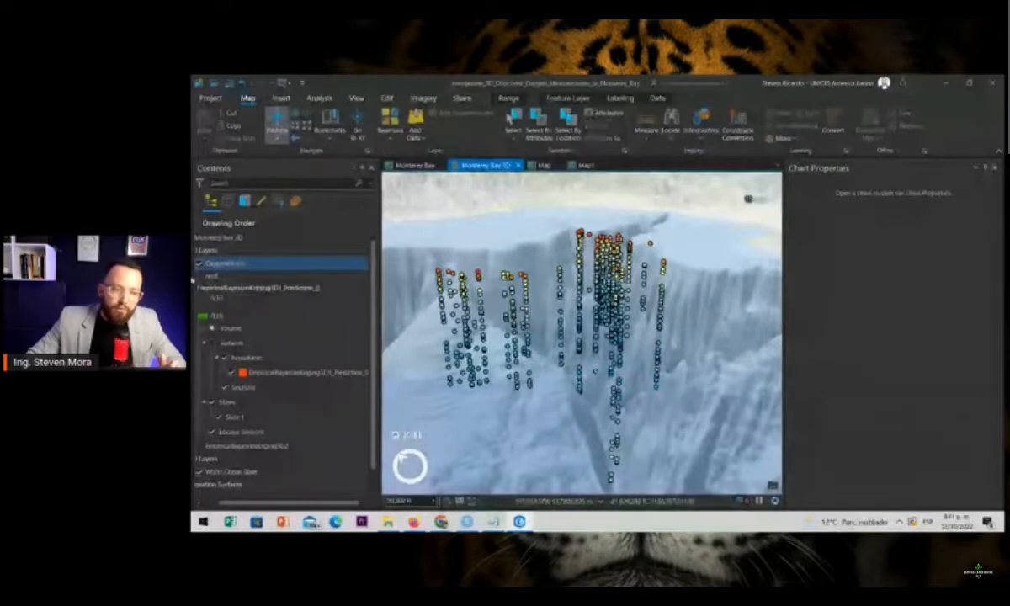
Turn the ncdf voxel layer back on with the OxygenPoints and close the empty chart properties
left_click(199, 280)
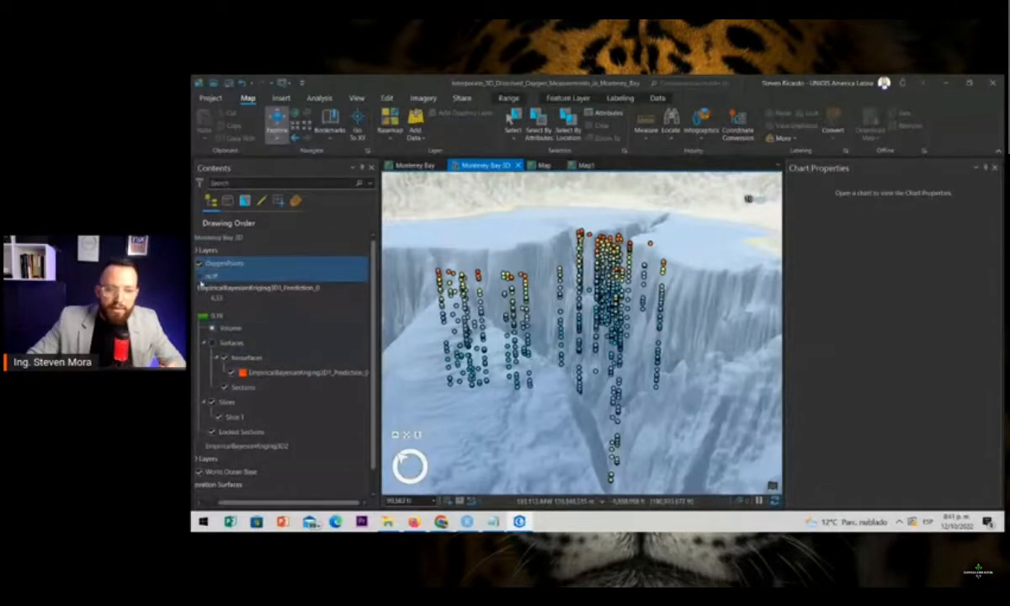
left_click(200, 278)
scroll(539, 270, "up", 3)
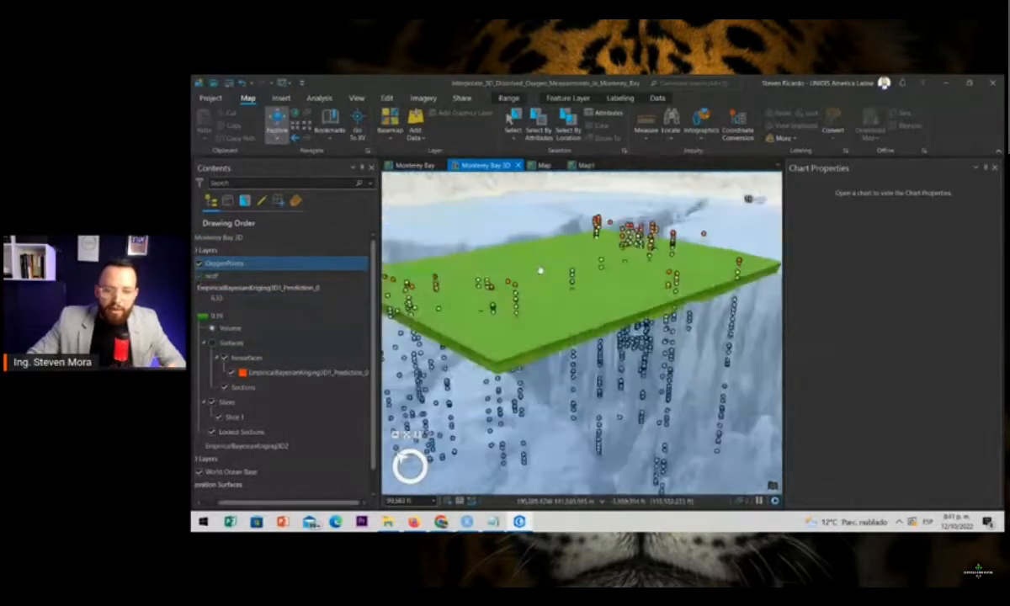
left_click_drag(511, 334, 586, 360)
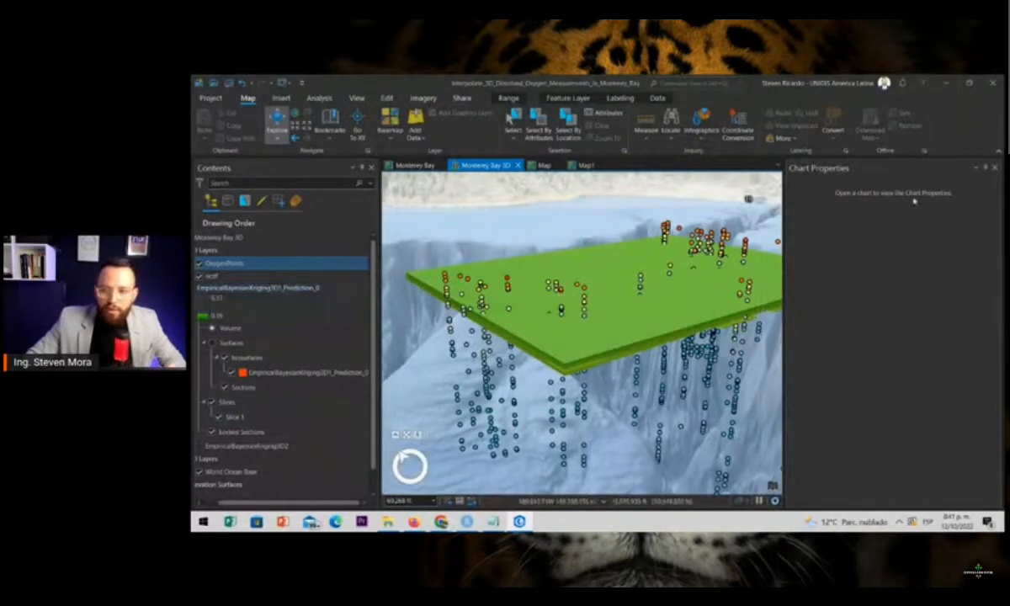
left_click(995, 169)
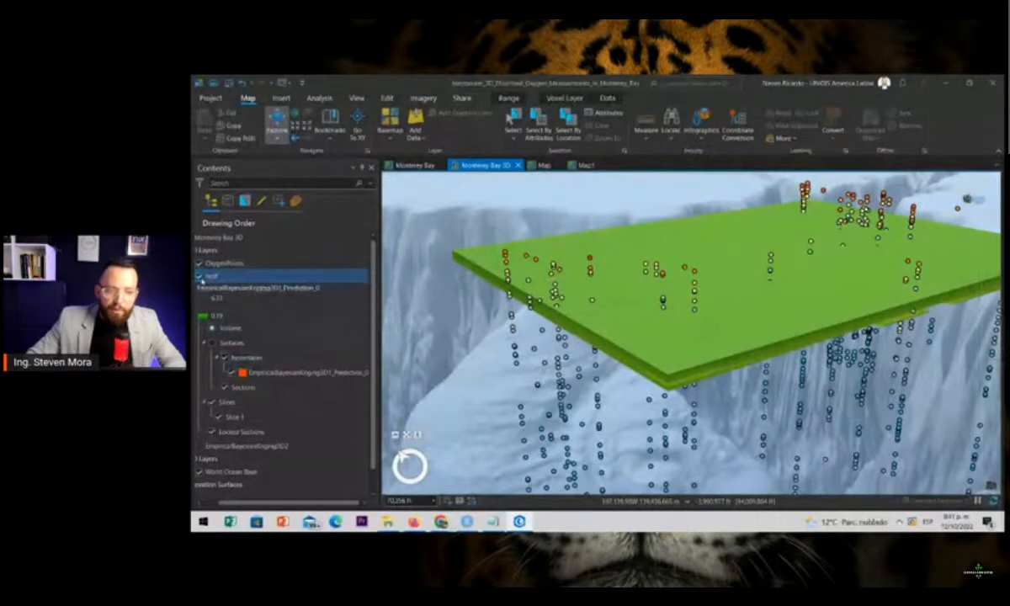
left_click(200, 276)
left_click(199, 277)
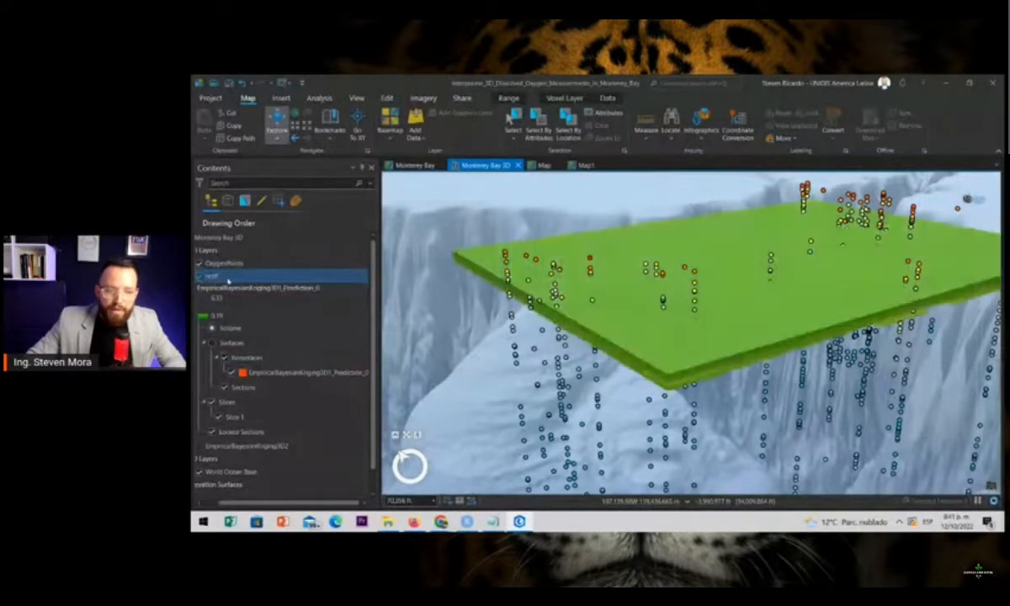
Cut the ncdf voxel volume with a new slice and move the slice to a position of about 4.9
right_click(228, 281)
left_click(263, 330)
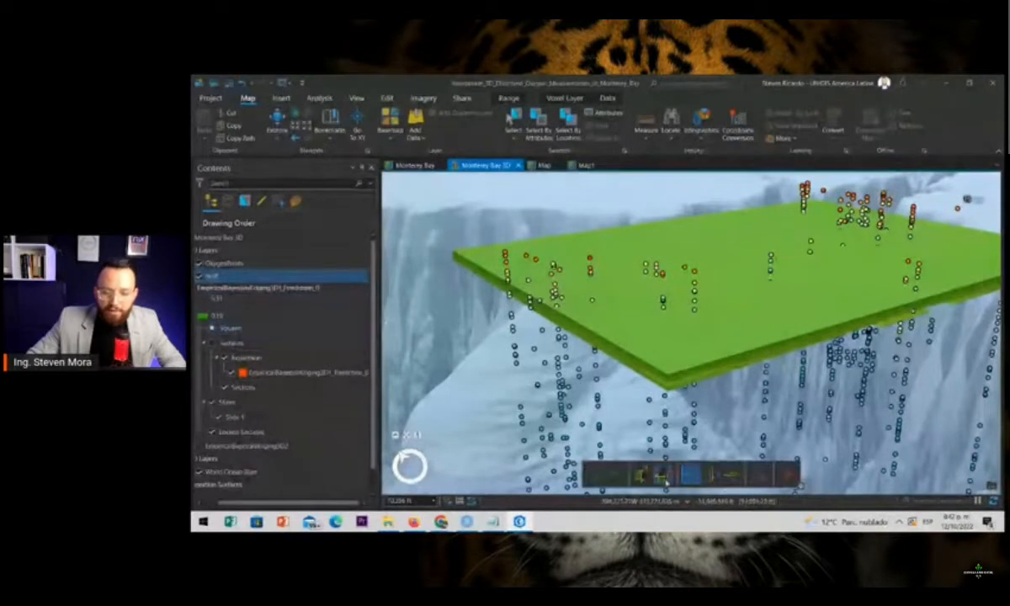
left_click(641, 473)
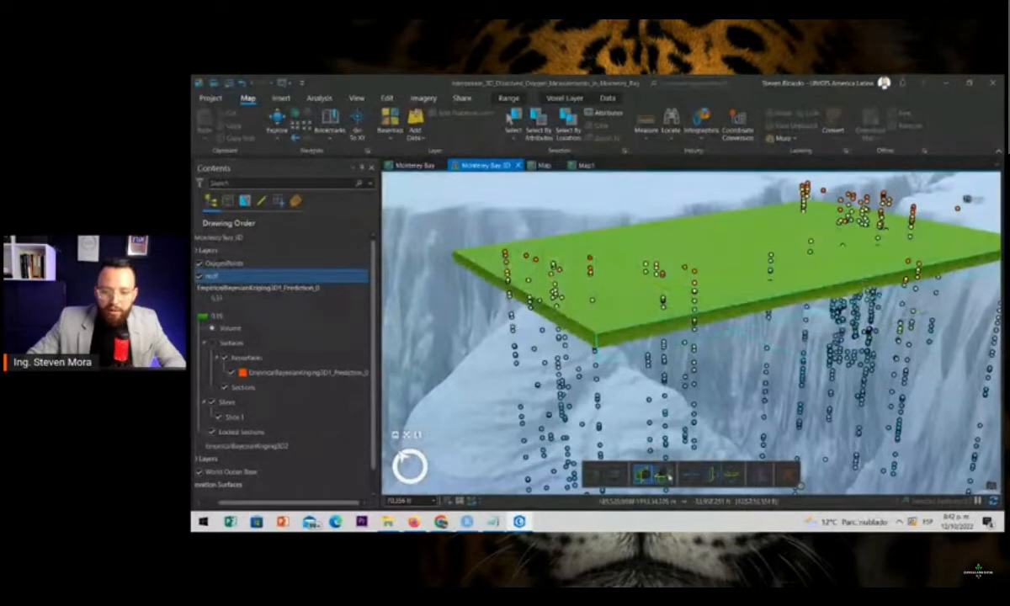
left_click(673, 372)
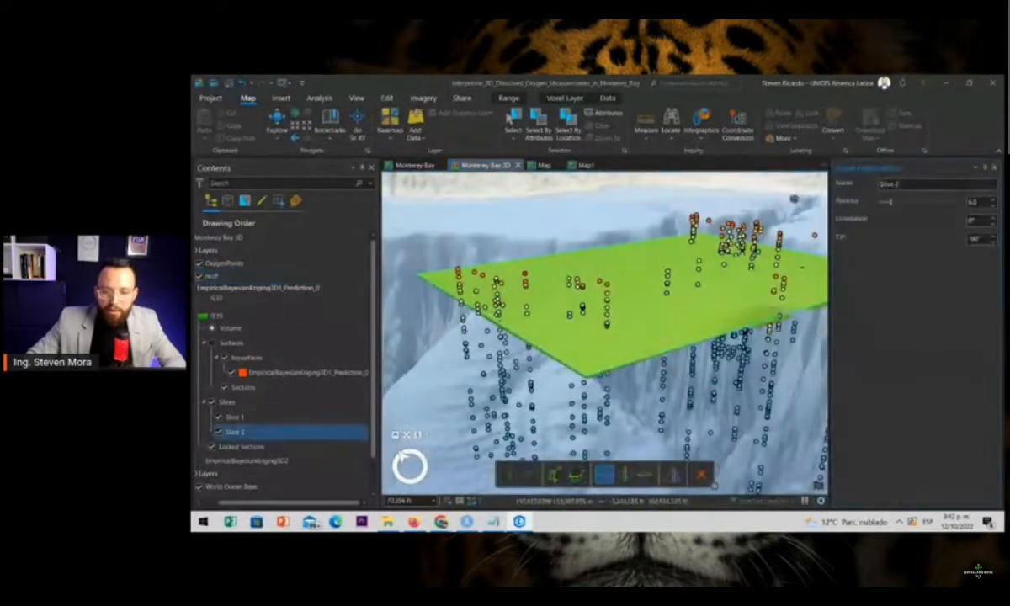
left_click_drag(892, 203, 890, 206)
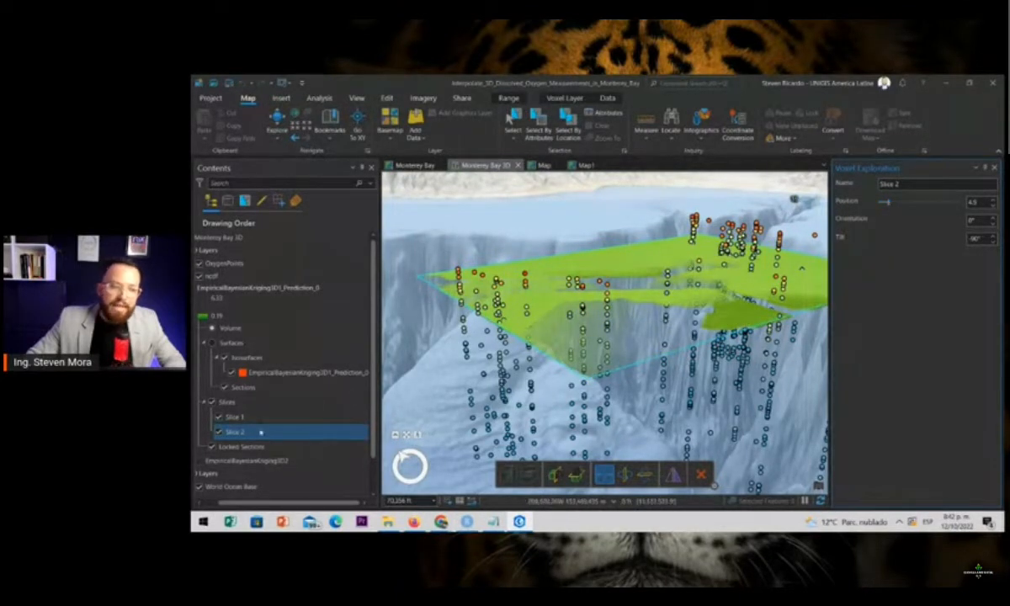
Display the ncdf voxel layer as surfaces and create a new isosurface with a value of about 1.41
left_click(262, 385, "ctrl")
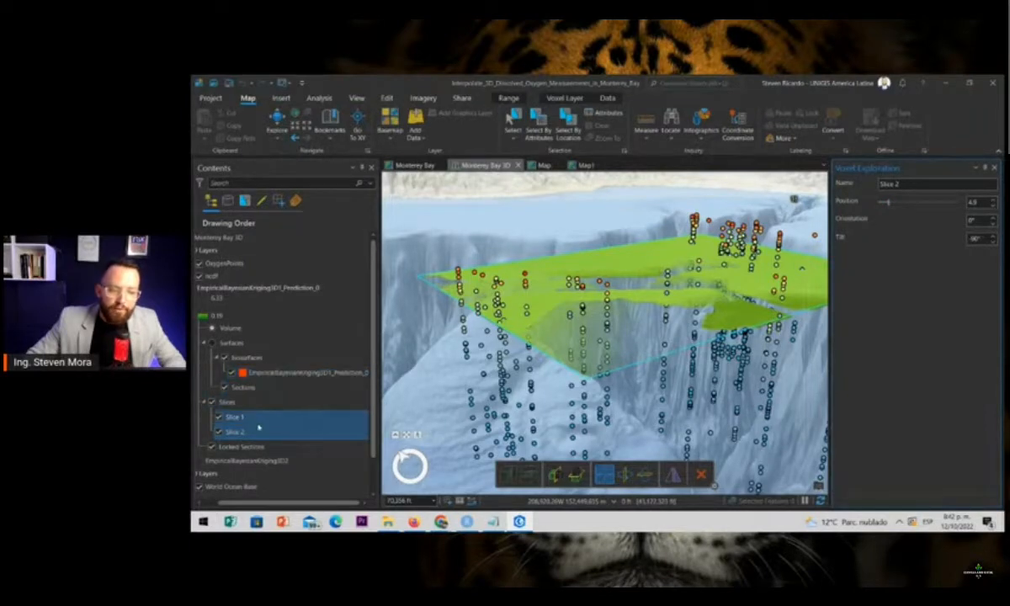
left_click(245, 362)
right_click(244, 362)
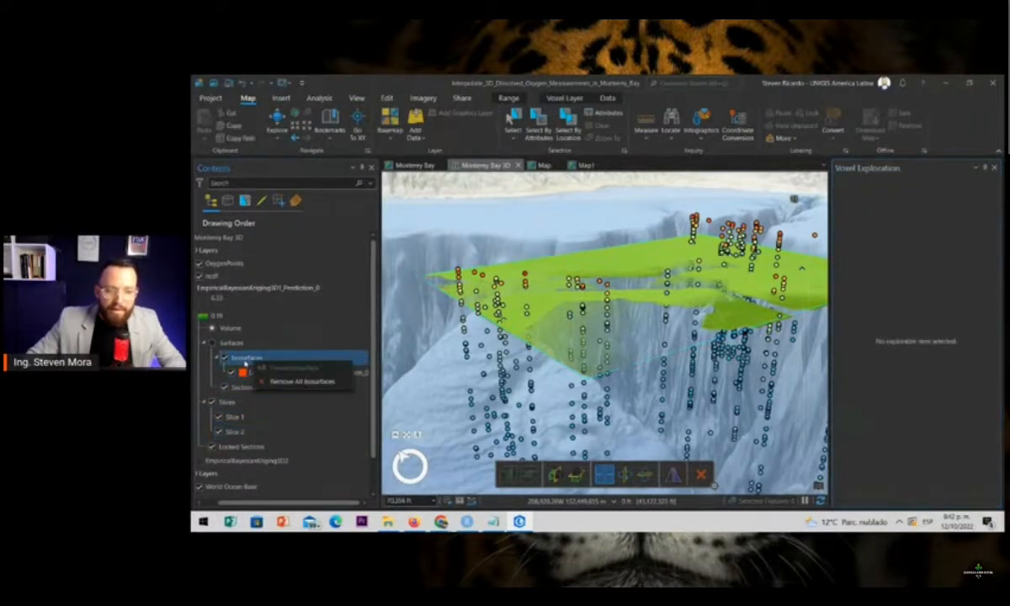
right_click(232, 345)
left_click(212, 343)
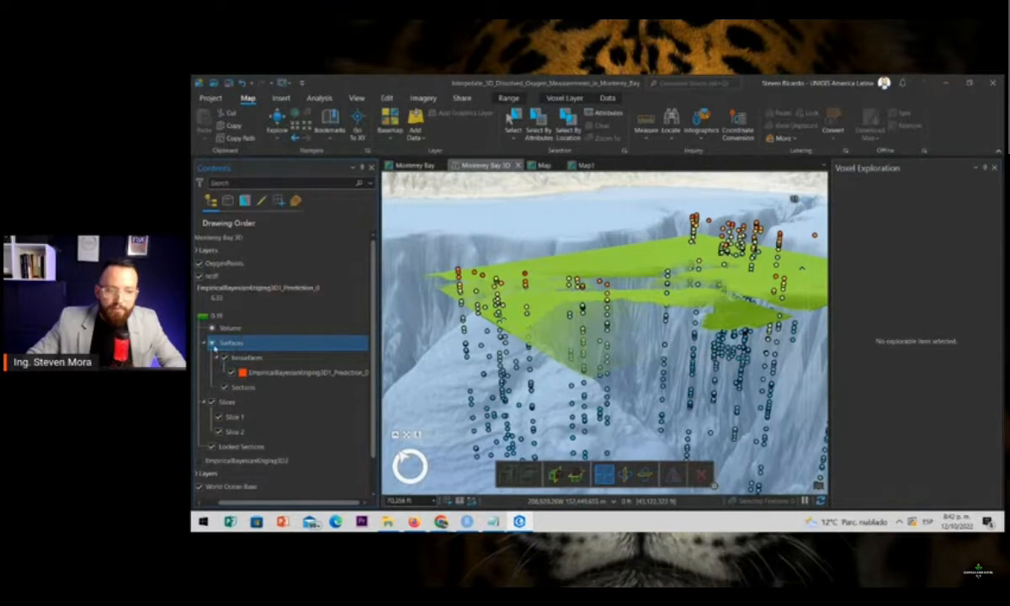
right_click(235, 345)
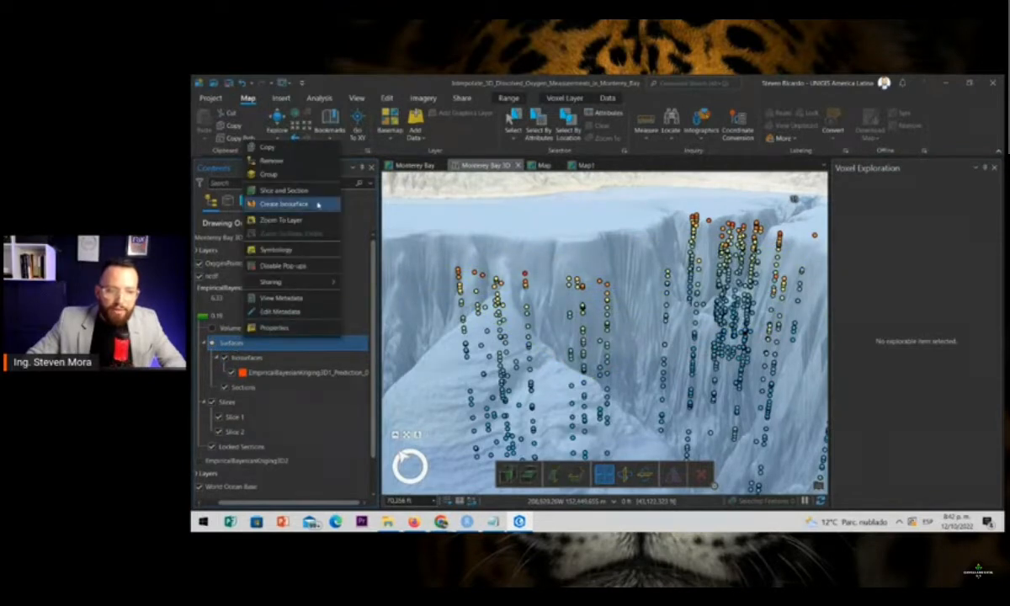
left_click(282, 203)
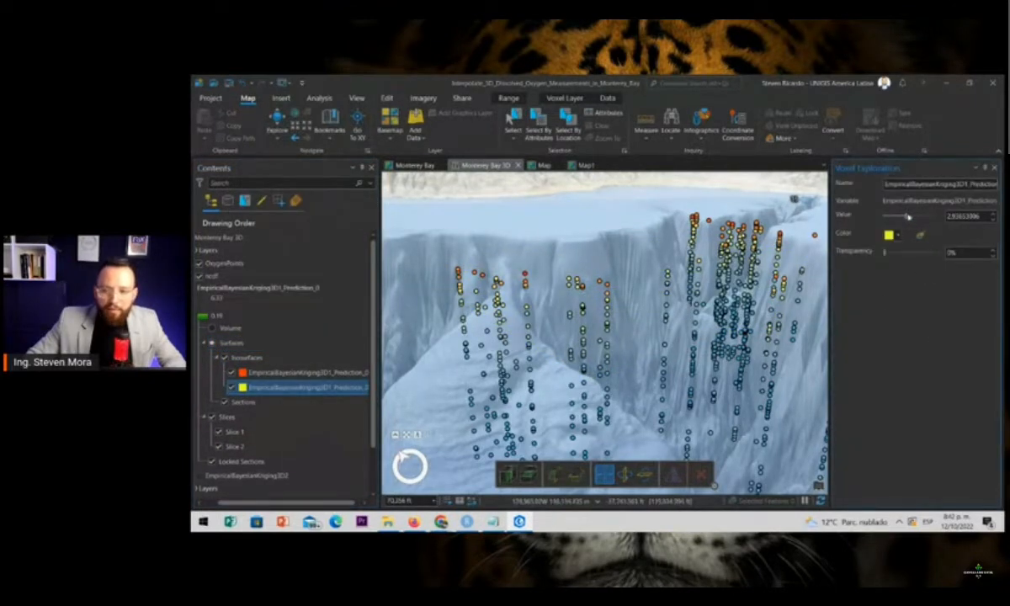
left_click_drag(899, 217, 893, 217)
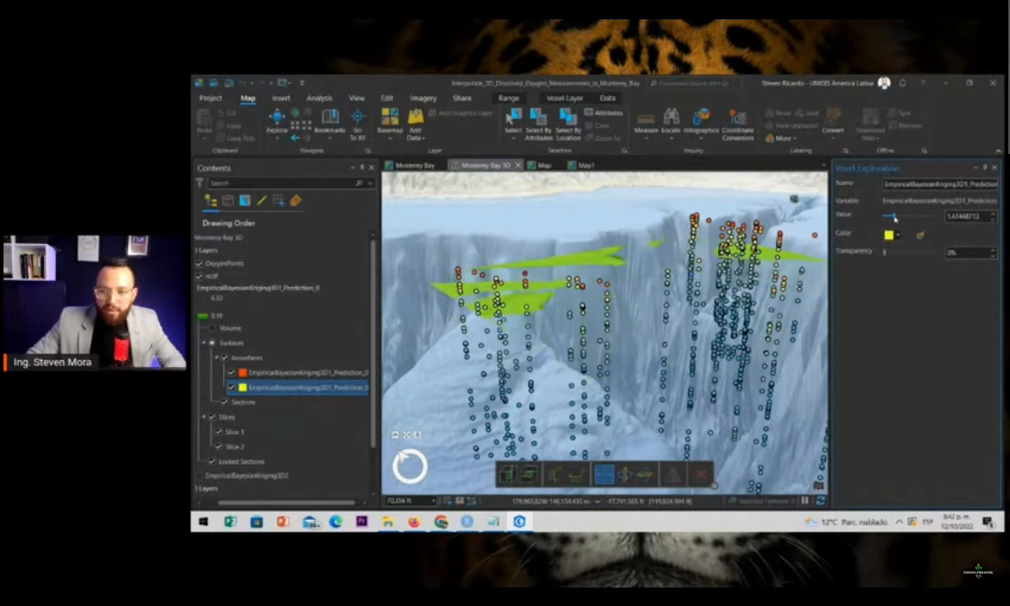
Inspect the new isosurface among the oxygen points and set its value to about 1.47
scroll(691, 251, "up", 1)
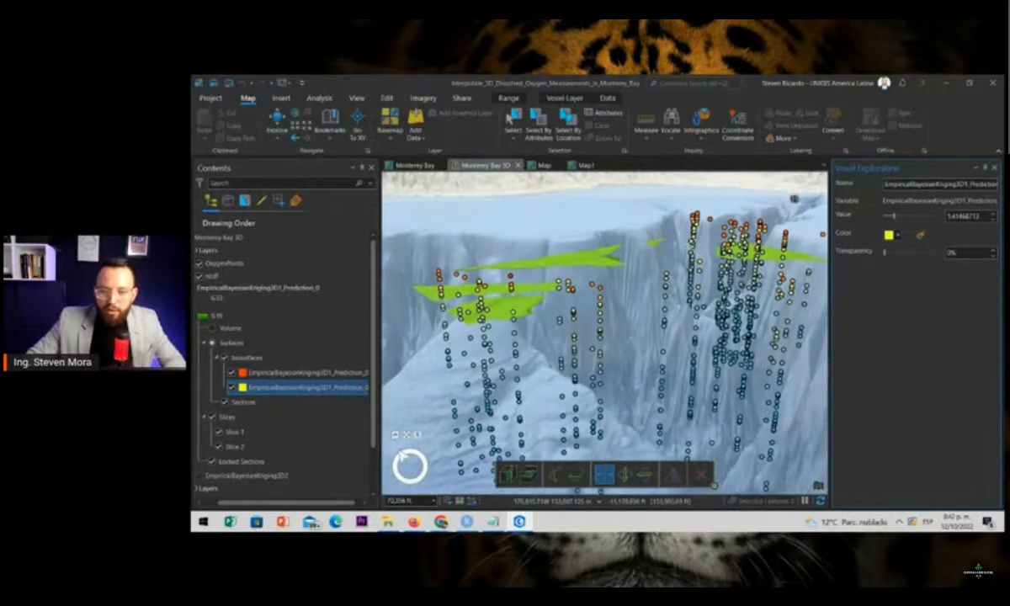
scroll(690, 251, "up", 3)
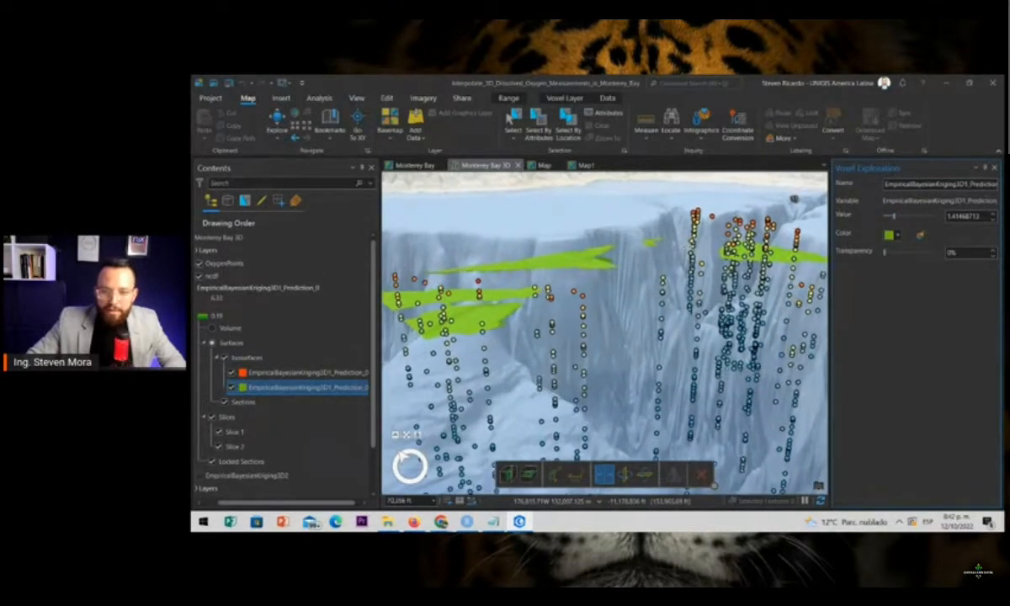
left_click_drag(588, 278, 562, 389)
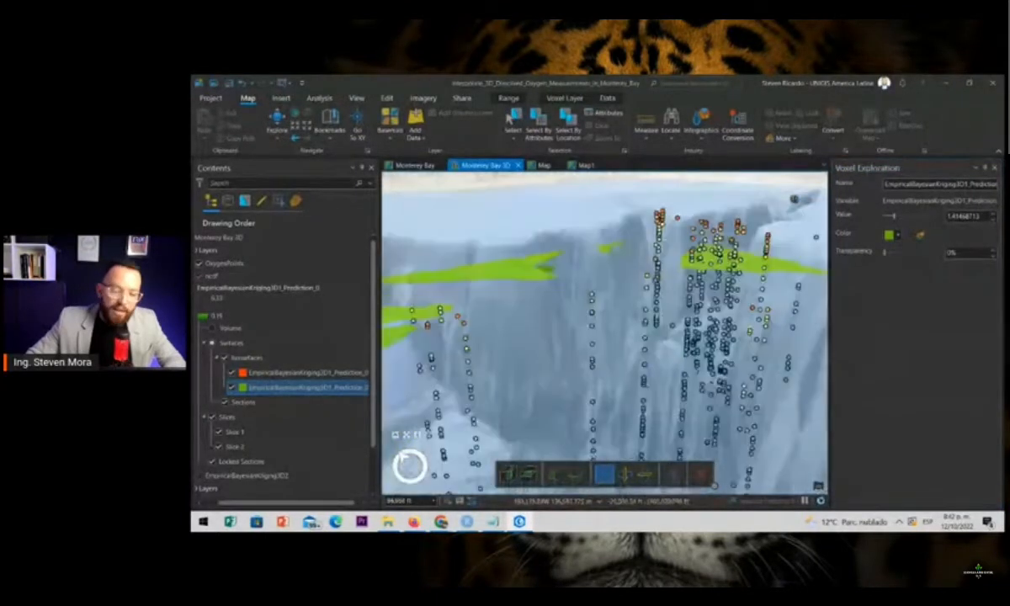
scroll(648, 331, "down", 3)
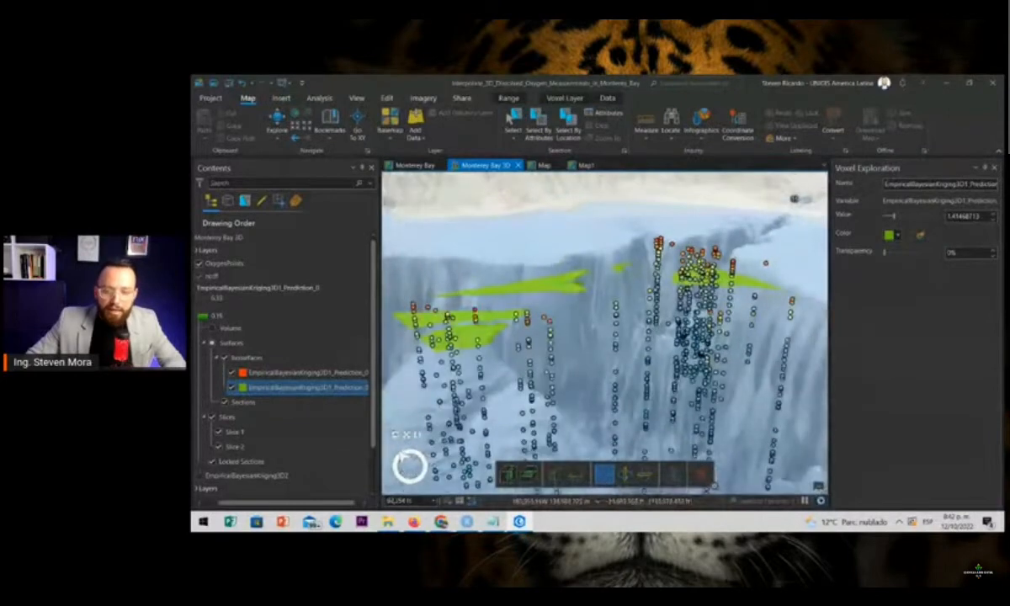
left_click_drag(523, 341, 547, 368)
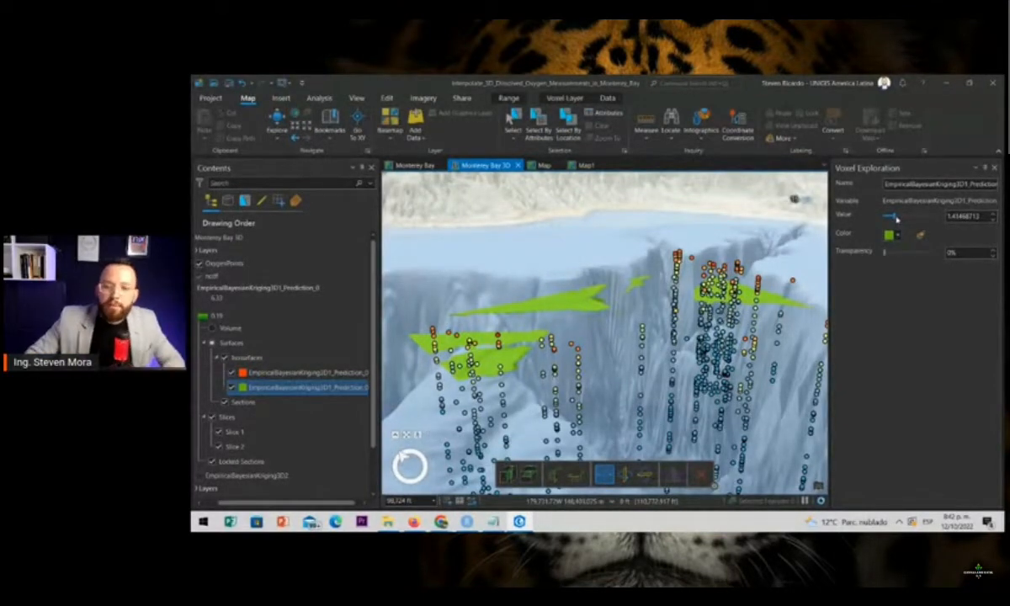
left_click_drag(896, 218, 902, 218)
left_click_drag(898, 217, 895, 219)
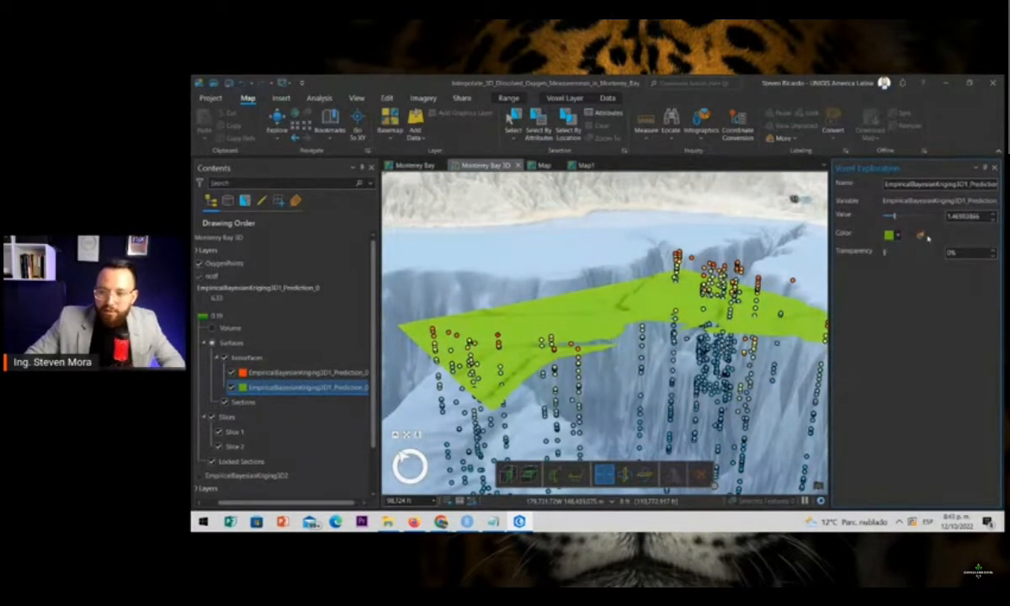
Color the new isosurface orange, close the voxel exploration settings and view the surface from another angle
left_click(897, 236)
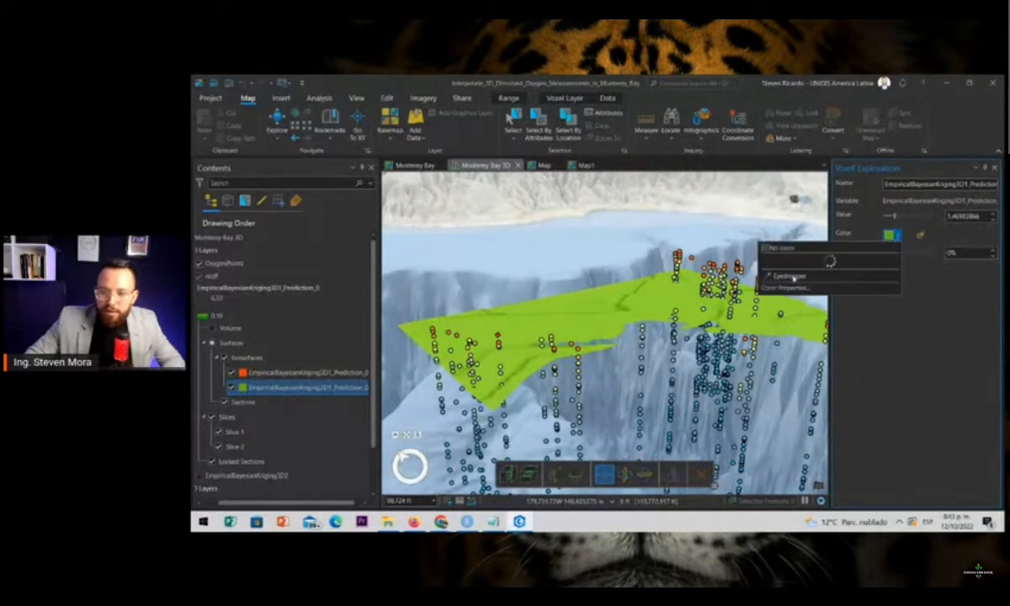
left_click(793, 303)
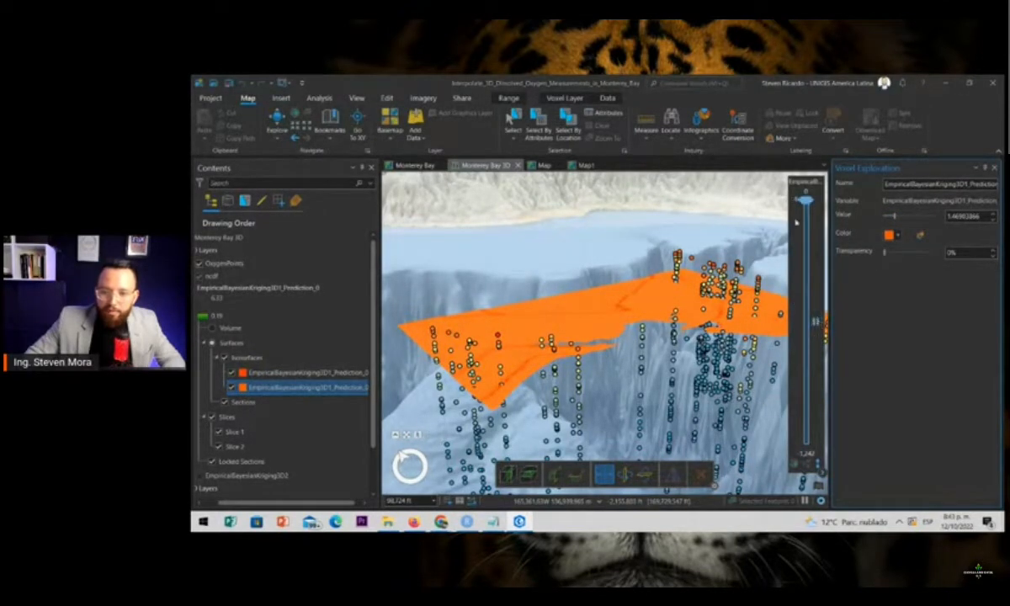
left_click_drag(809, 202, 807, 254)
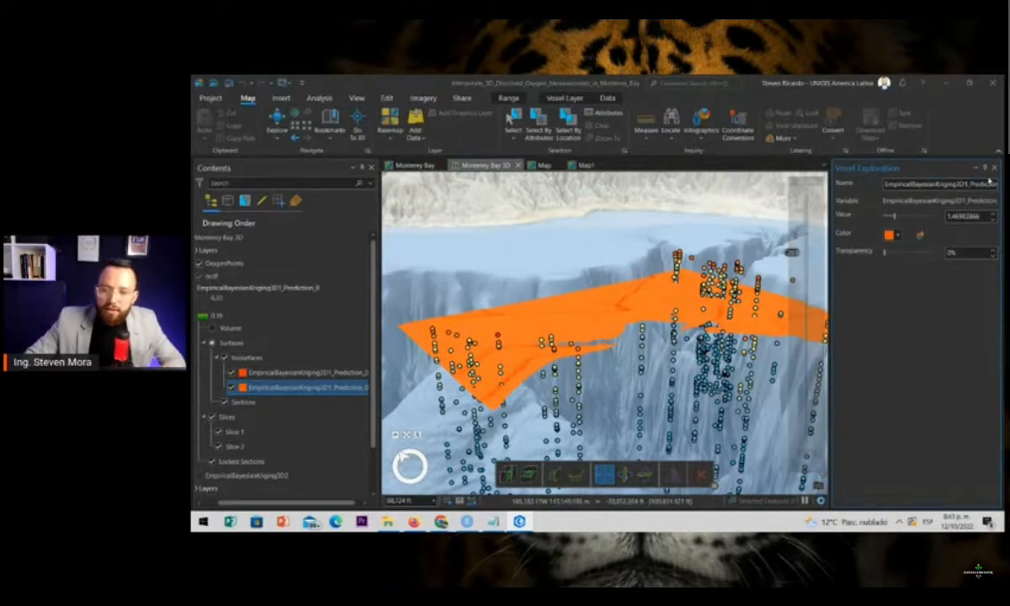
left_click(993, 169)
left_click_drag(770, 375, 622, 372)
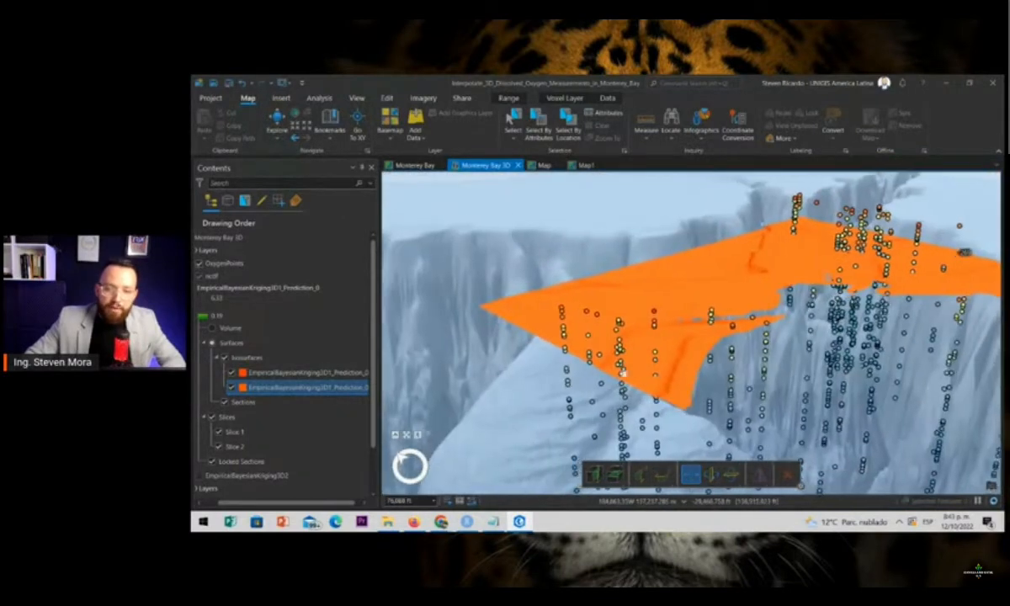
left_click_drag(463, 374, 437, 376)
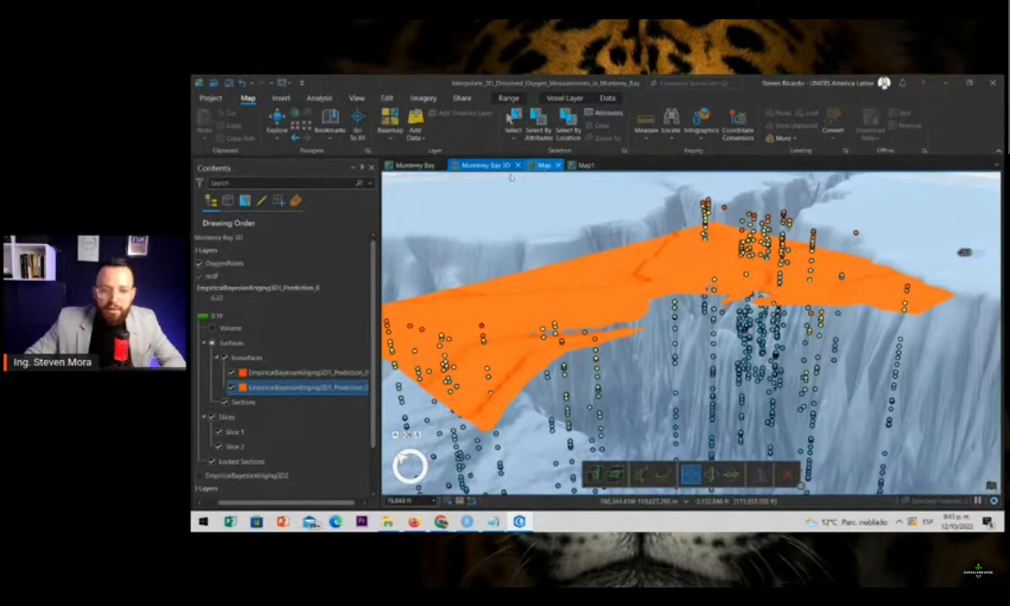
Switch to the 2D Monterey Bay map and open the Mean Center geoprocessing tool
left_click(541, 165)
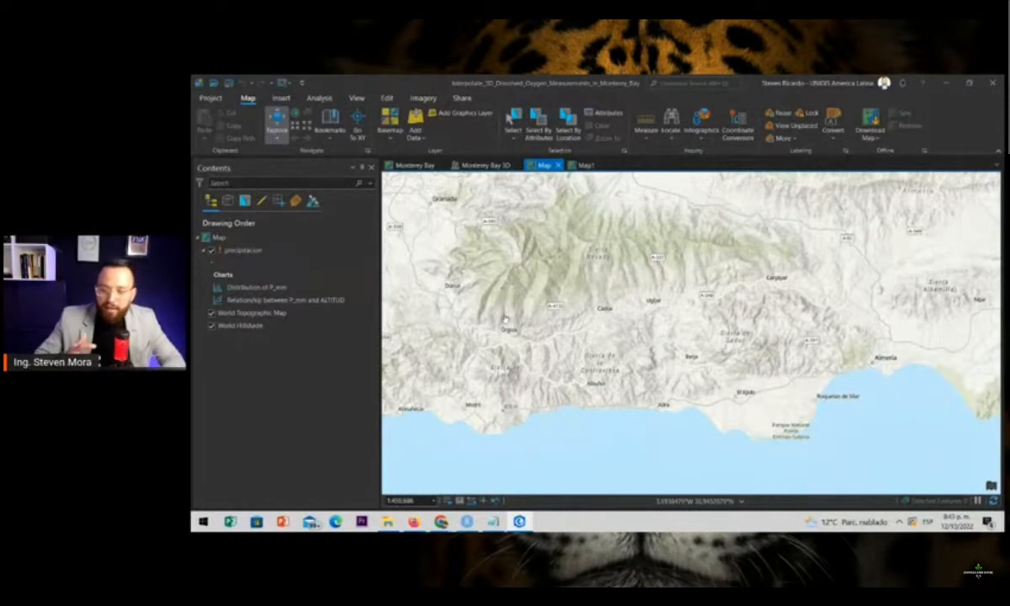
left_click(419, 168)
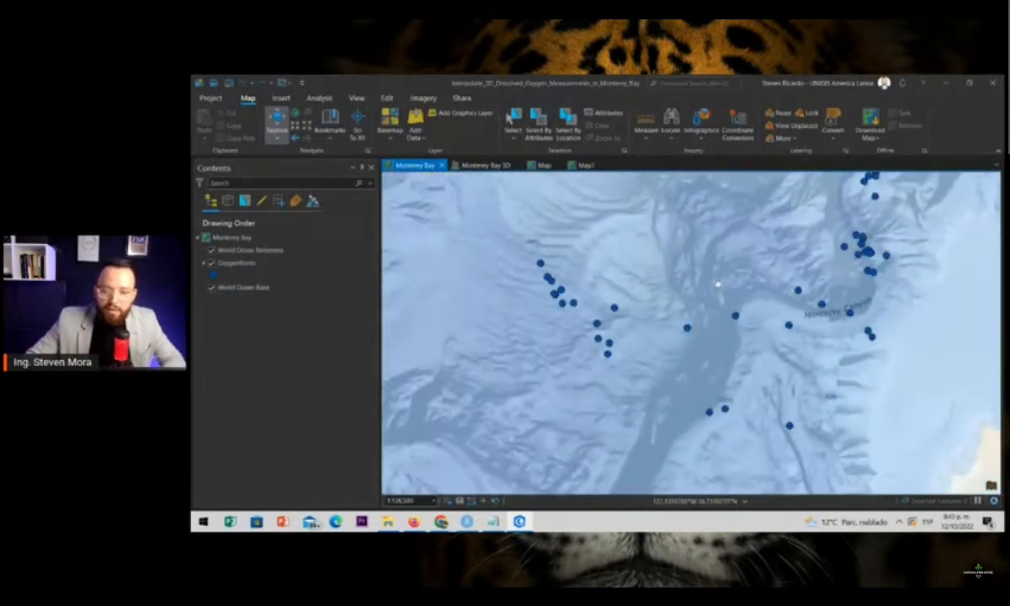
left_click_drag(718, 285, 670, 312)
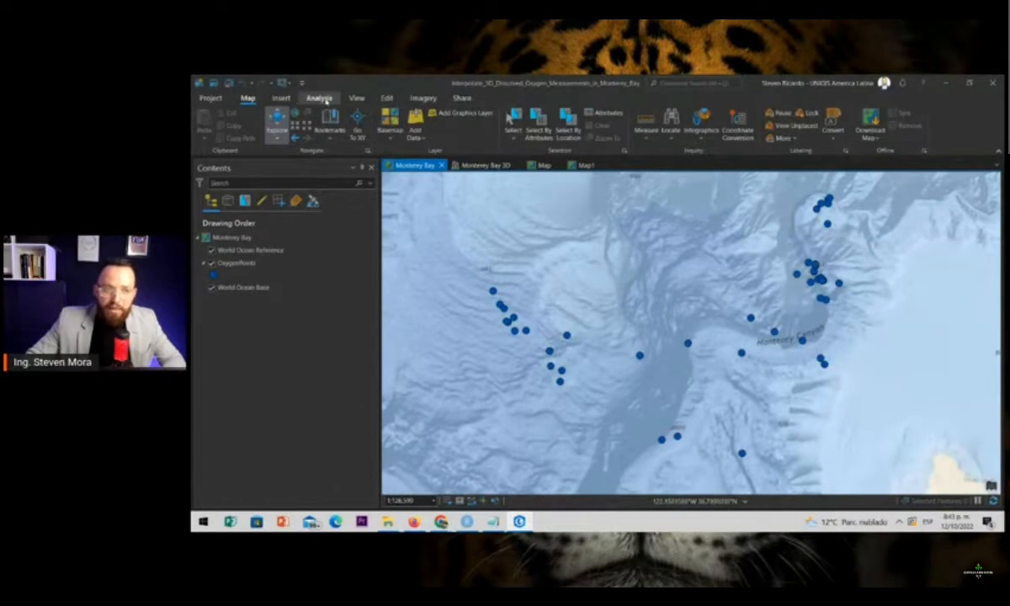
left_click(313, 123)
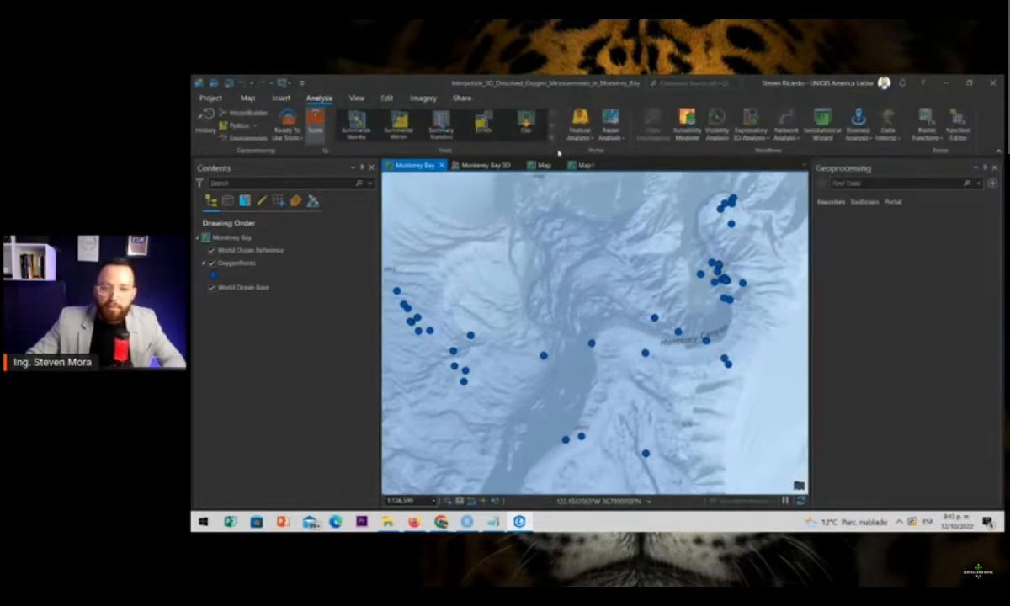
type("inter")
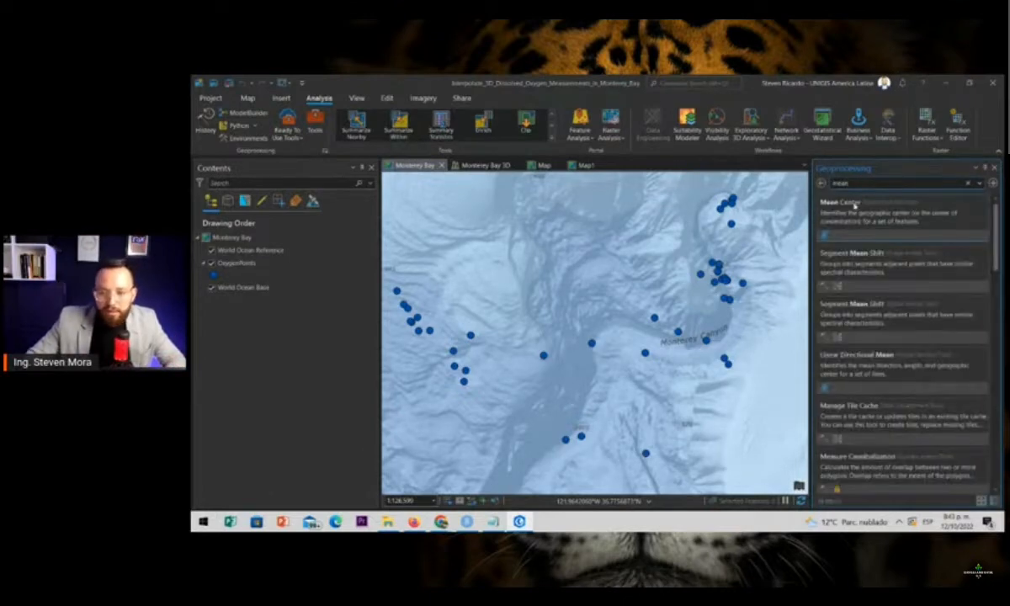
left_click(854, 205)
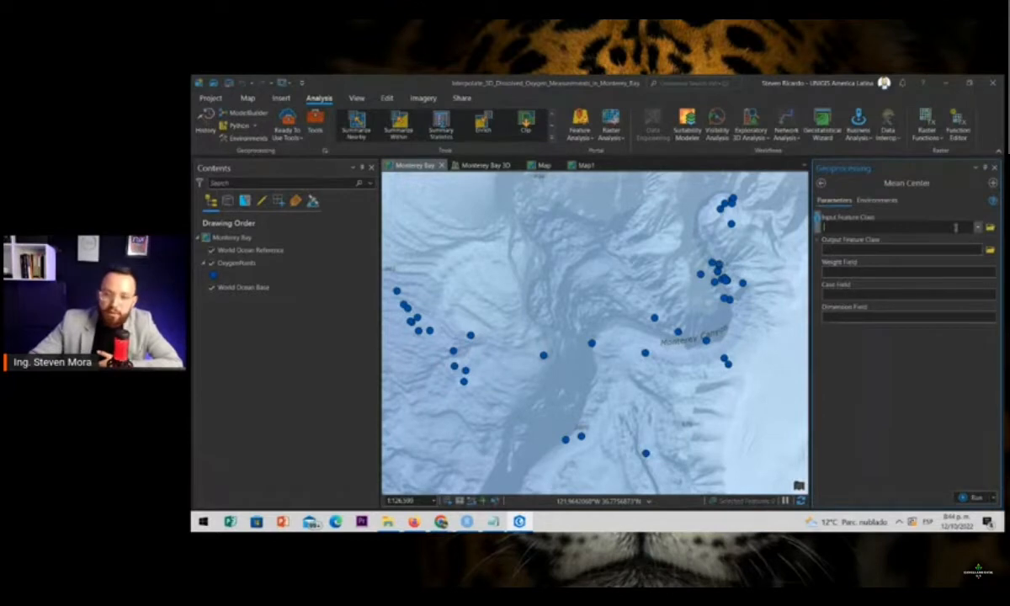
Set OxygenPoints as the Mean Center input and name the output feature class meancenter
left_click(978, 227)
left_click(901, 237)
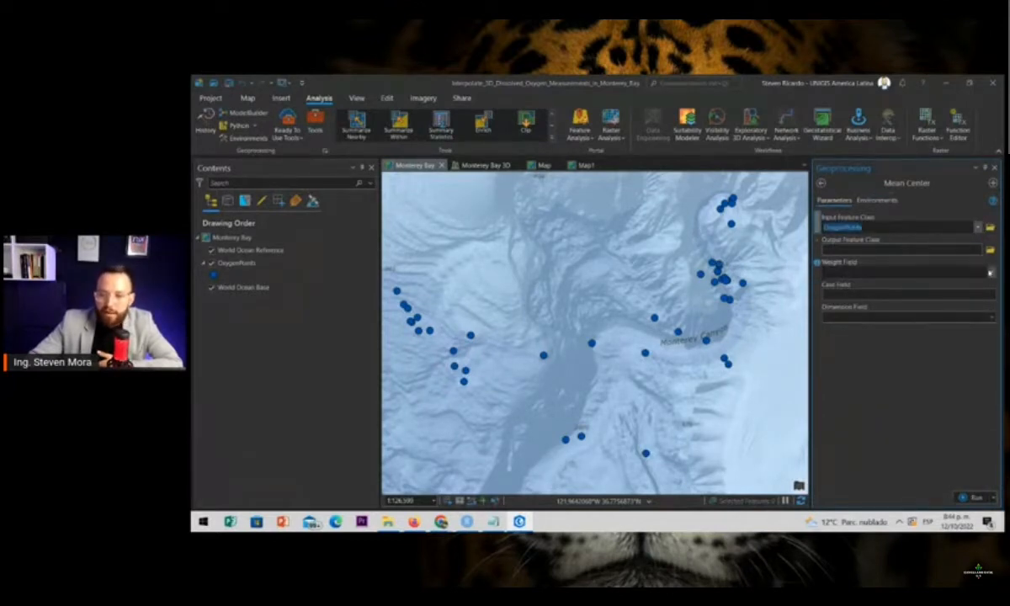
left_click(965, 250)
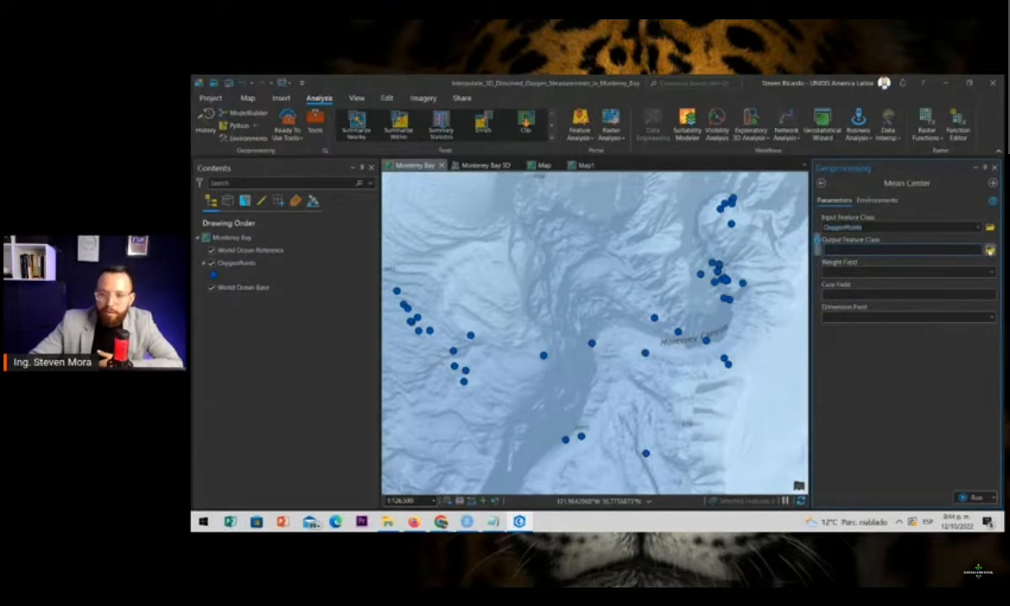
left_click(989, 250)
type("meancenter")
key("Return")
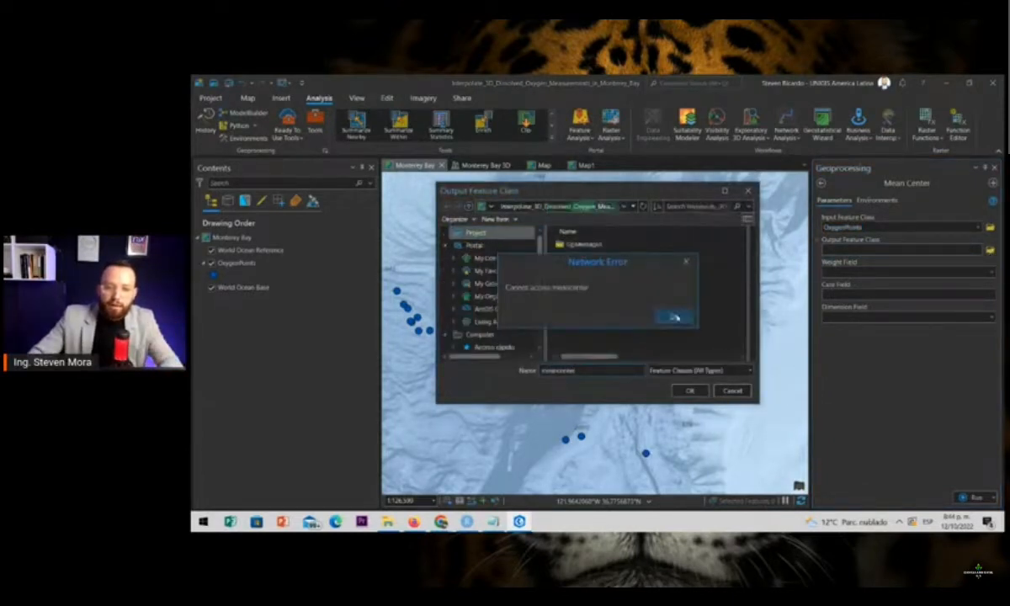
Save the meancenter output in the CALENTAMIENTO folder and run Mean Center on the oxygen points
left_click(673, 316)
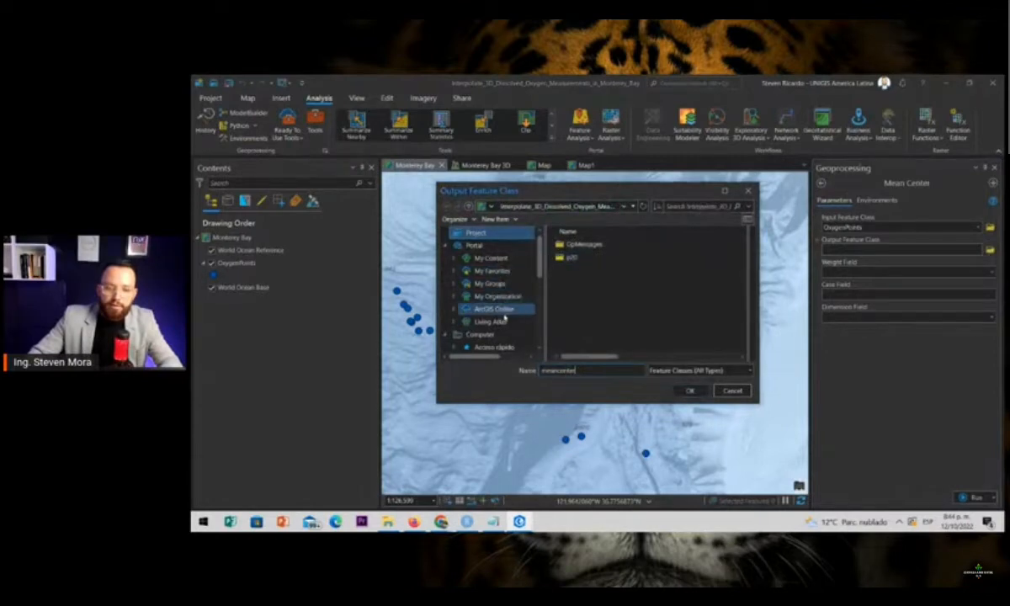
scroll(502, 320, "down", 2)
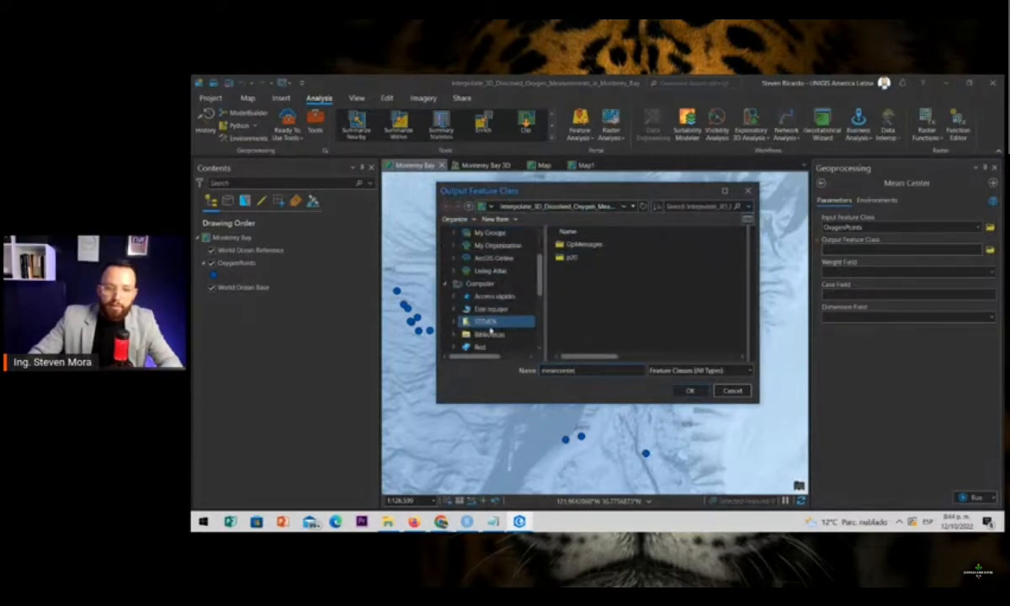
left_click(490, 326)
scroll(488, 303, "up", 3)
left_click(471, 232)
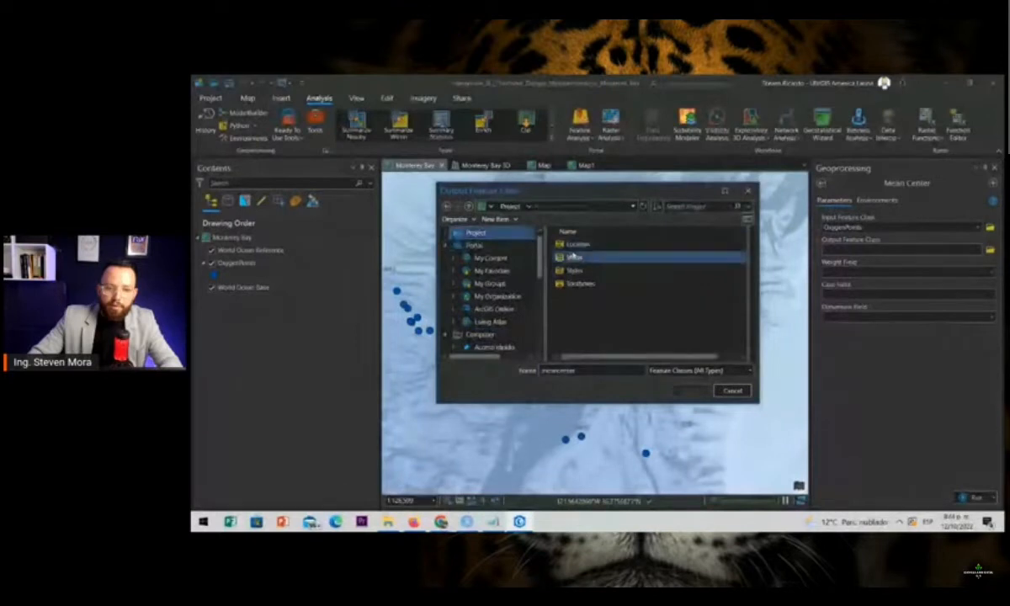
left_click(581, 246)
scroll(509, 288, "down", 5)
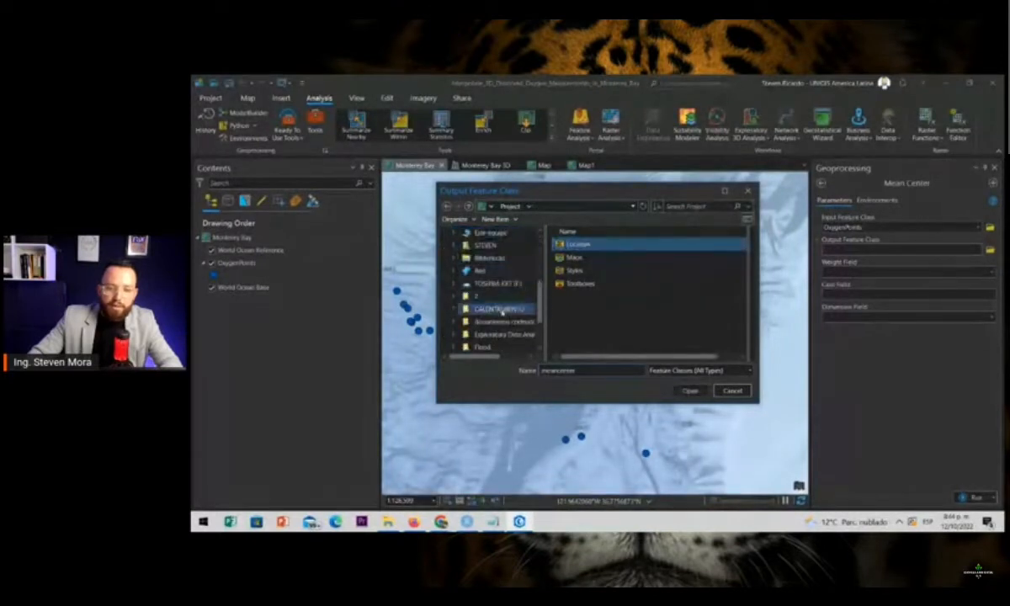
left_click(498, 309)
left_click(689, 391)
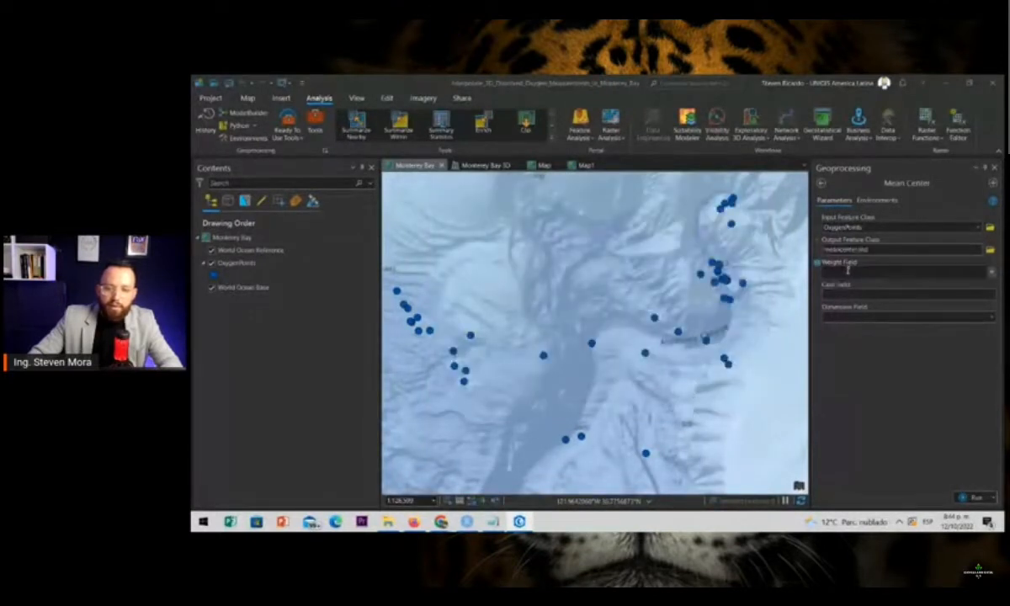
left_click(975, 497)
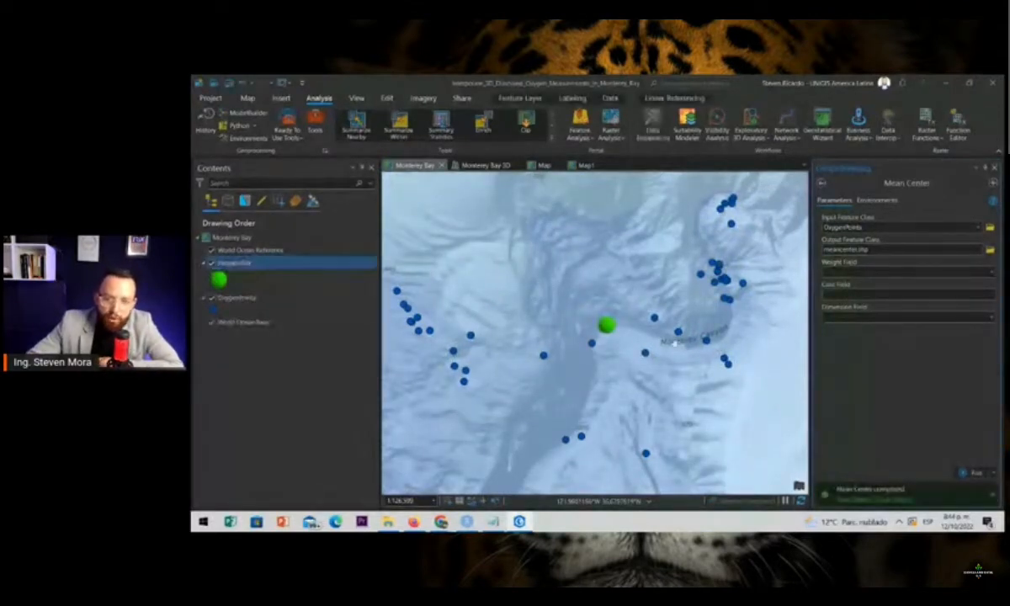
Find the Median Center geoprocessing tool and set OxygenPoints as its input feature class
left_click(313, 122)
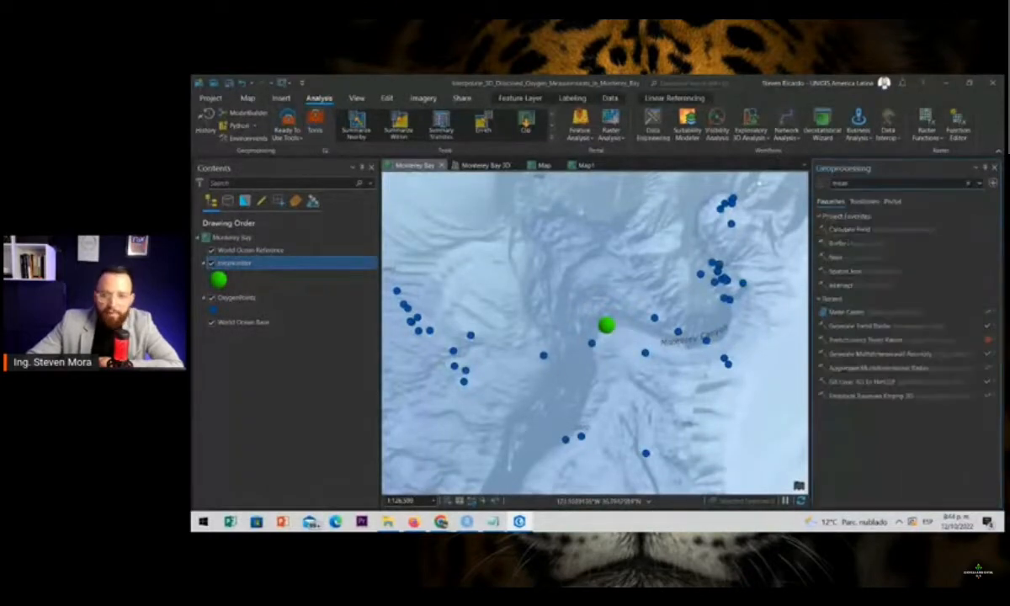
double_click(858, 183)
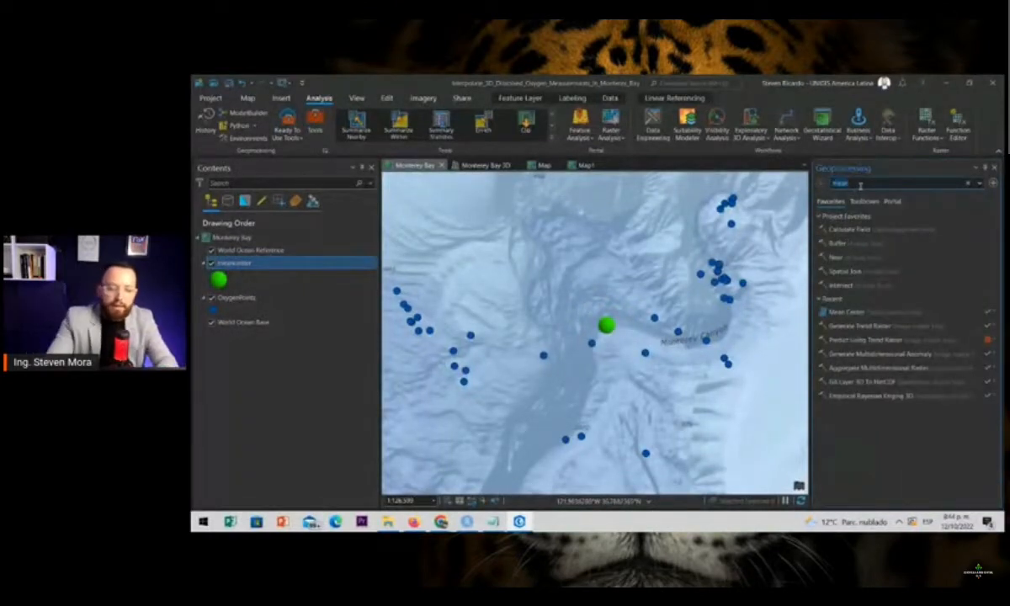
type("median")
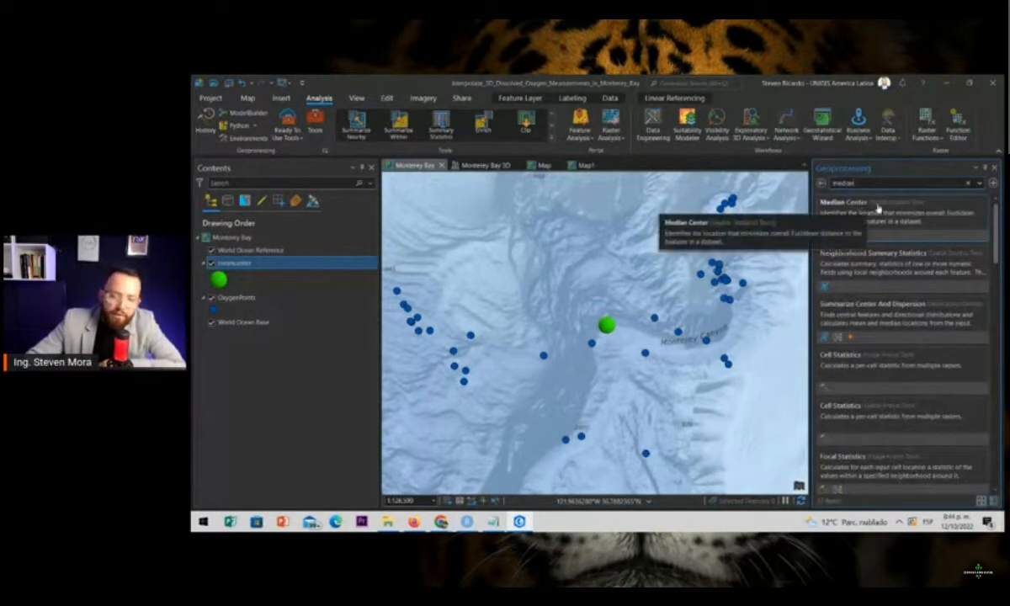
left_click(877, 205)
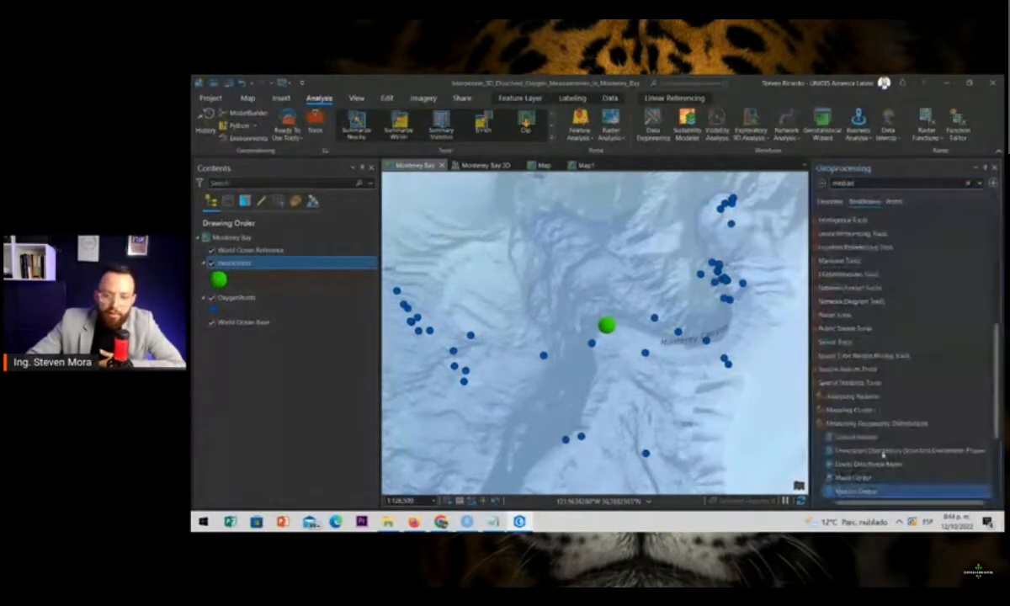
left_click(854, 491)
left_click(875, 227)
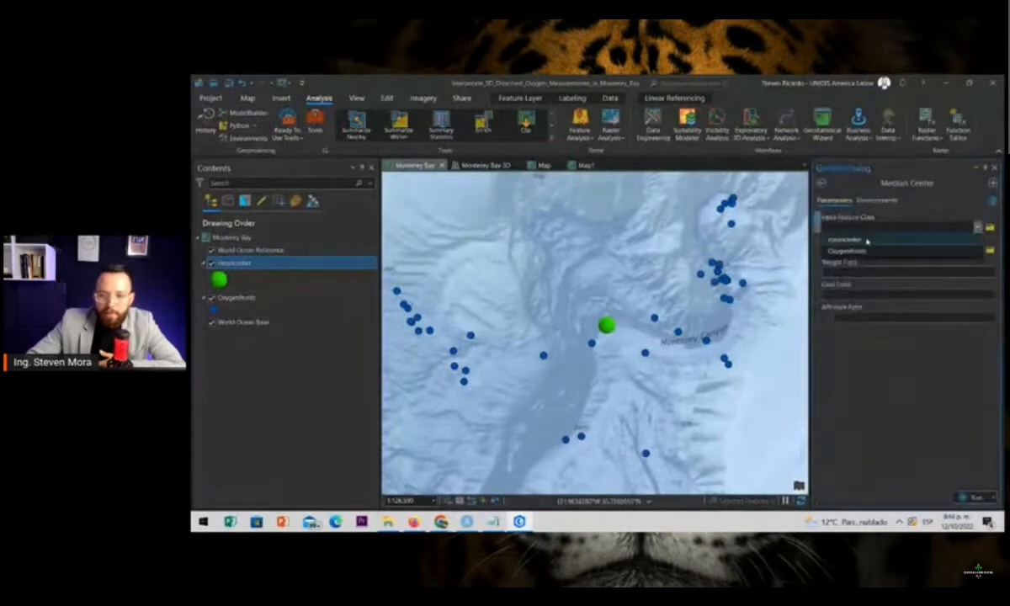
left_click(858, 251)
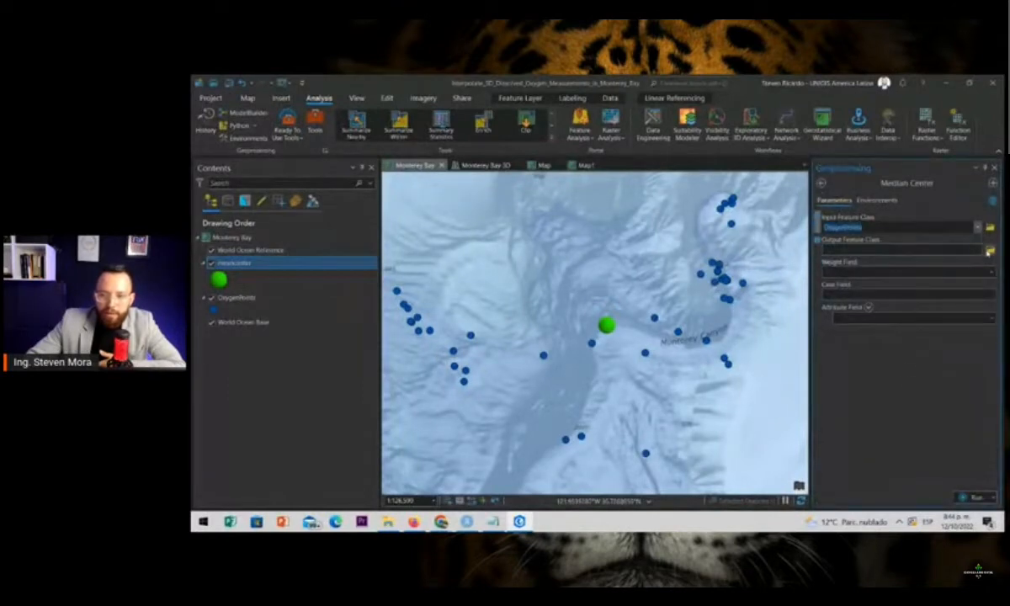
Save the output as mediancenter in the CALENTAMIENTO folder, run Median Center and return to the tool list
left_click(990, 252)
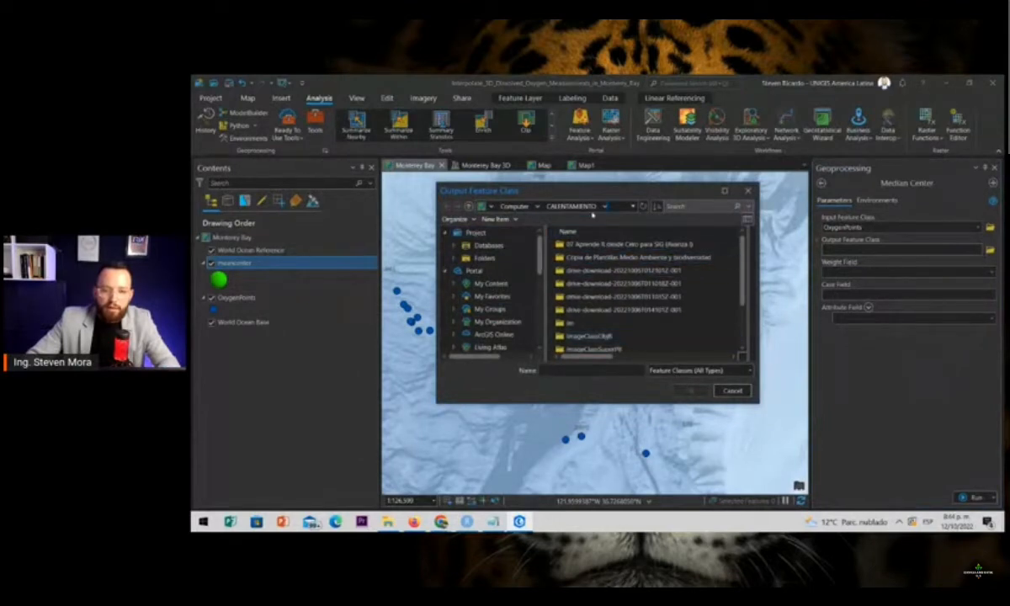
scroll(575, 256, "down", 2)
scroll(501, 313, "down", 5)
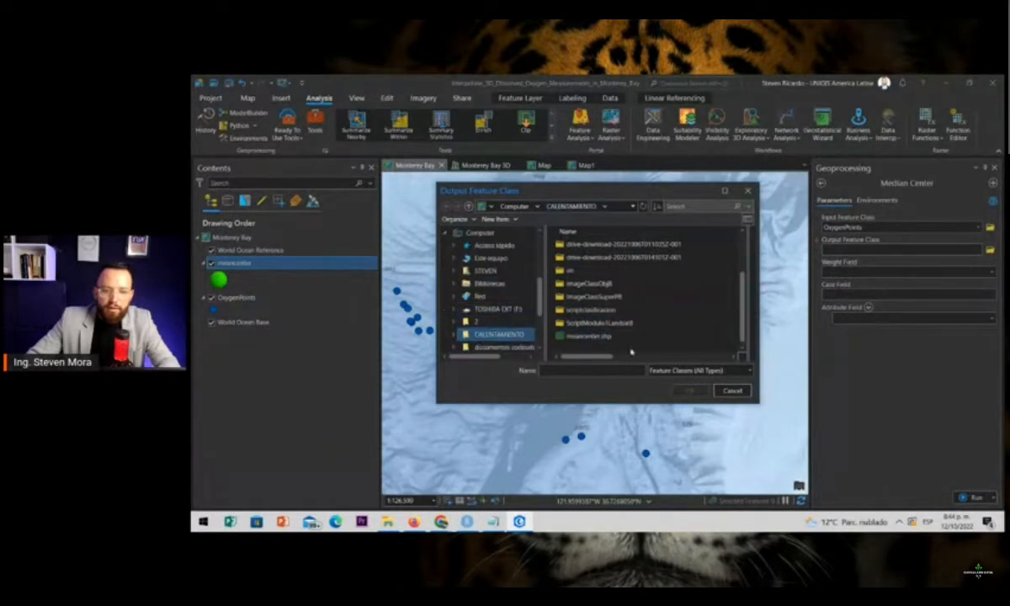
type("median")
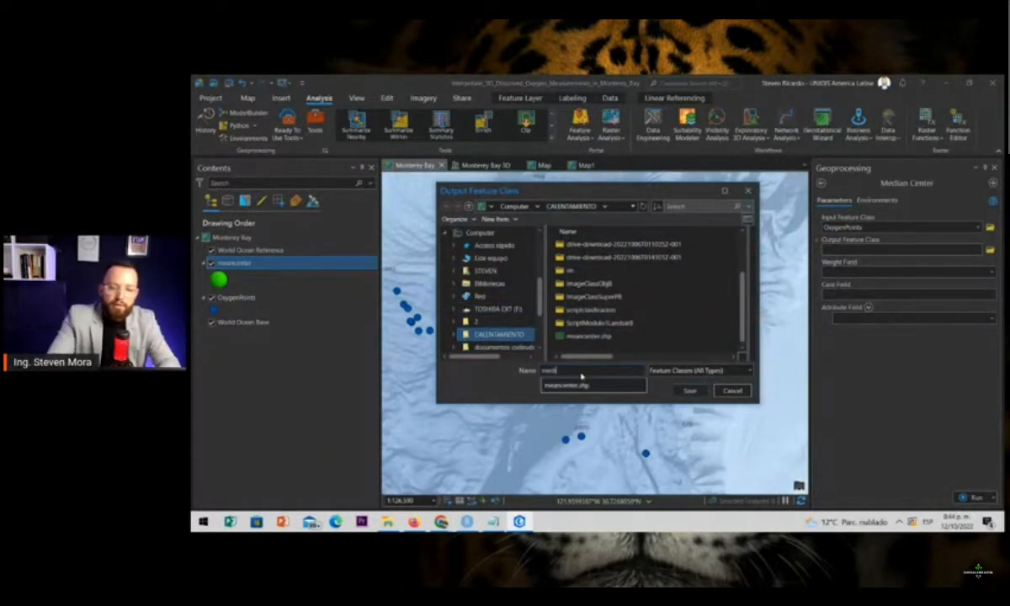
type("c")
key("Return")
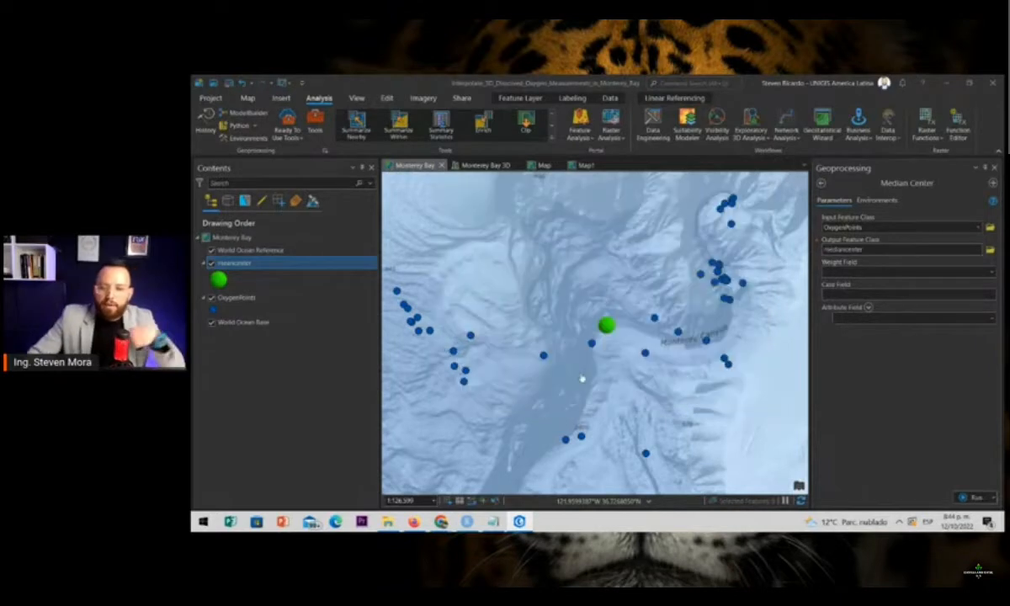
left_click(975, 496)
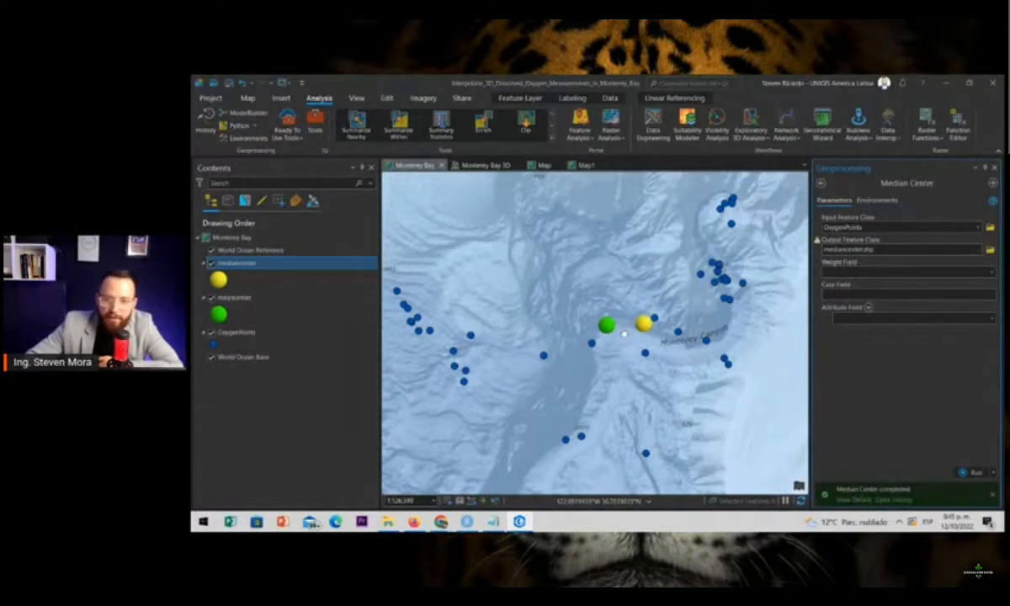
left_click(822, 183)
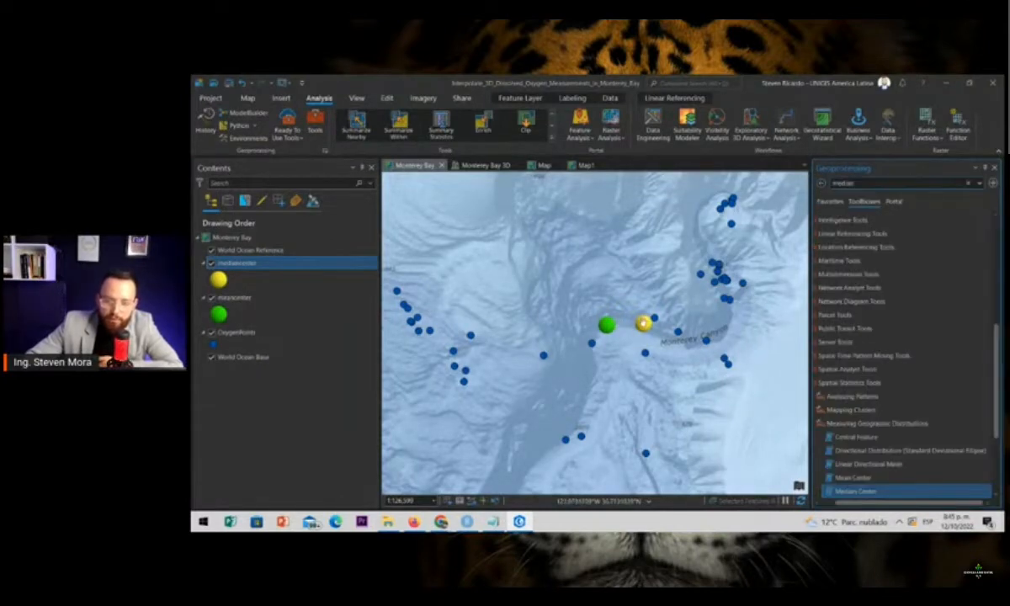
scroll(640, 330, "down", 1)
scroll(620, 339, "up", 3)
scroll(602, 308, "down", 2)
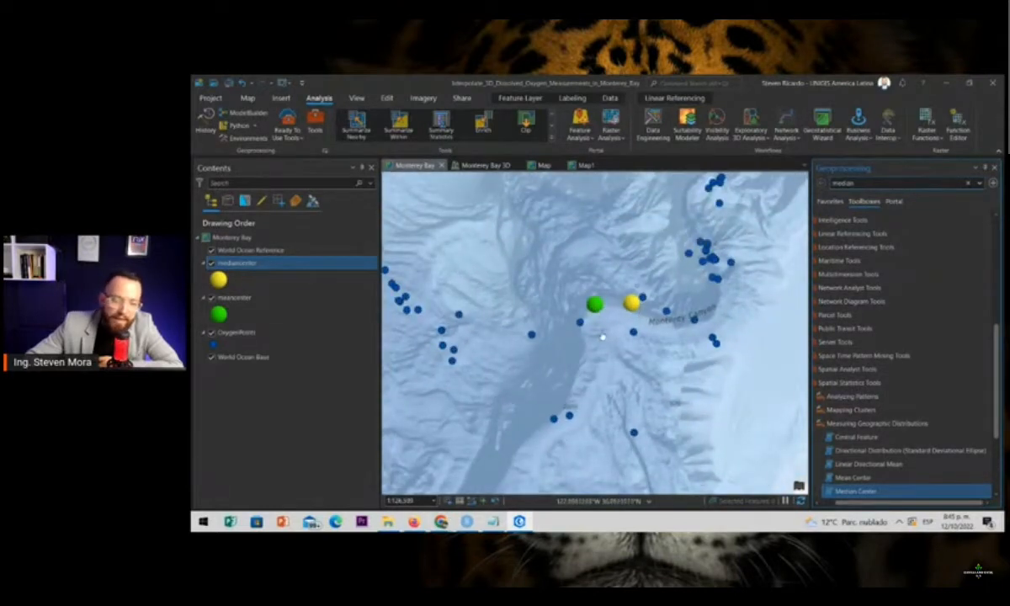
scroll(572, 311, "down", 3)
scroll(573, 309, "up", 3)
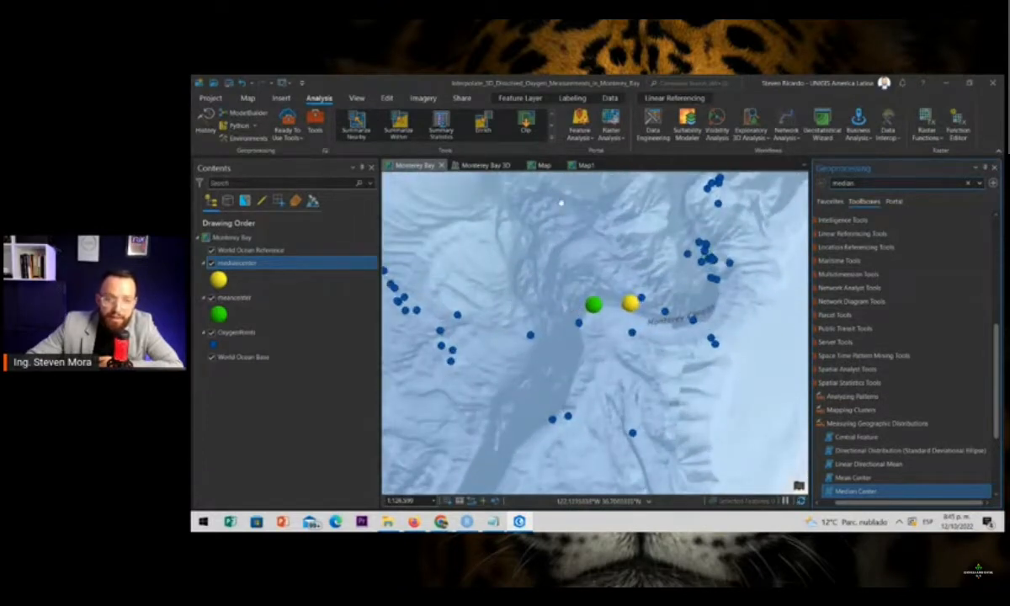
Create a histogram of the OxygenPoints layer using Oxygen as the variable
left_click(251, 333)
right_click(255, 333)
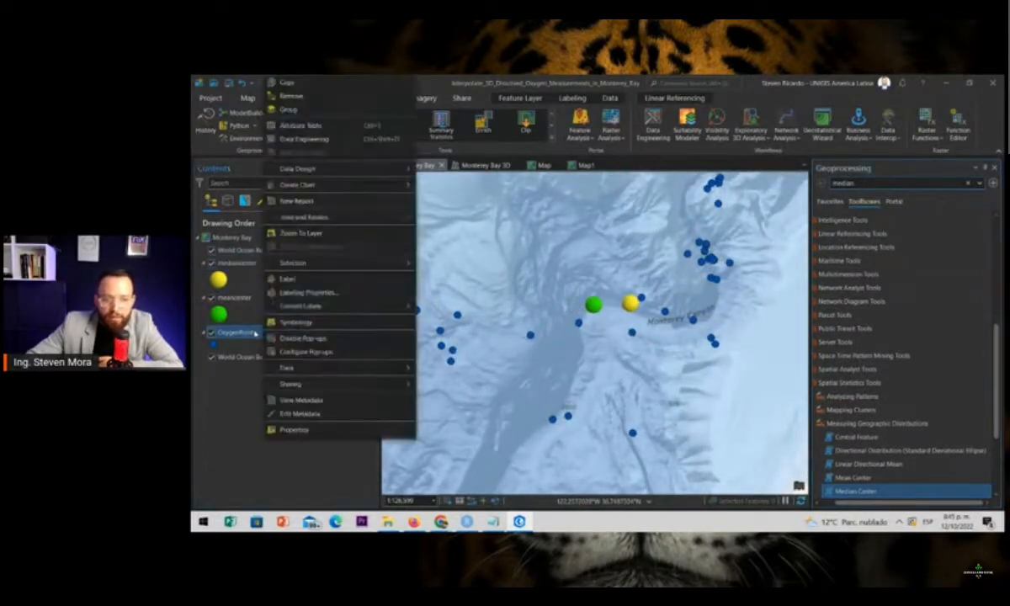
mouse_move(304, 182)
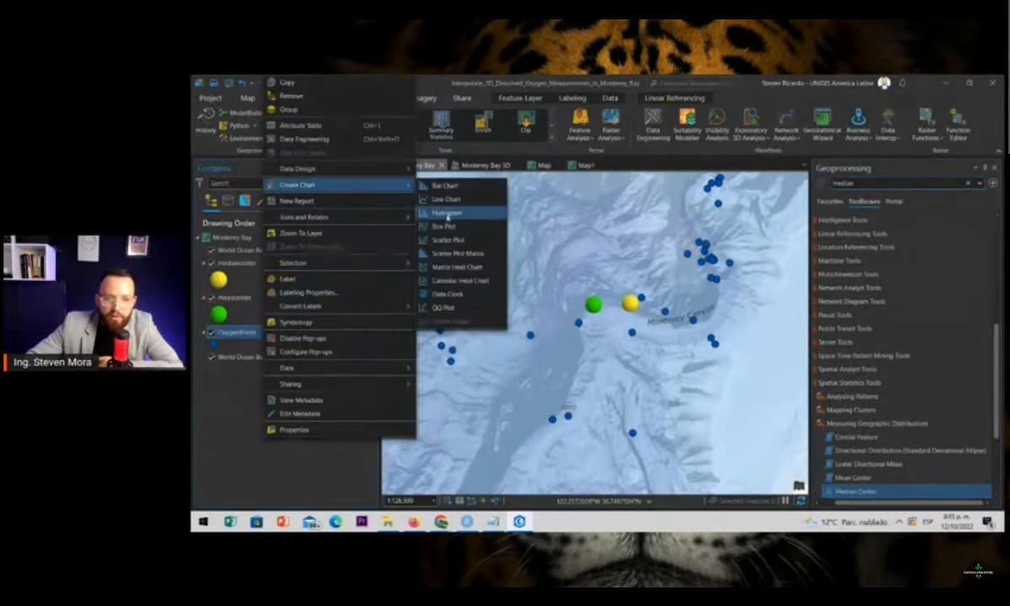
left_click(446, 213)
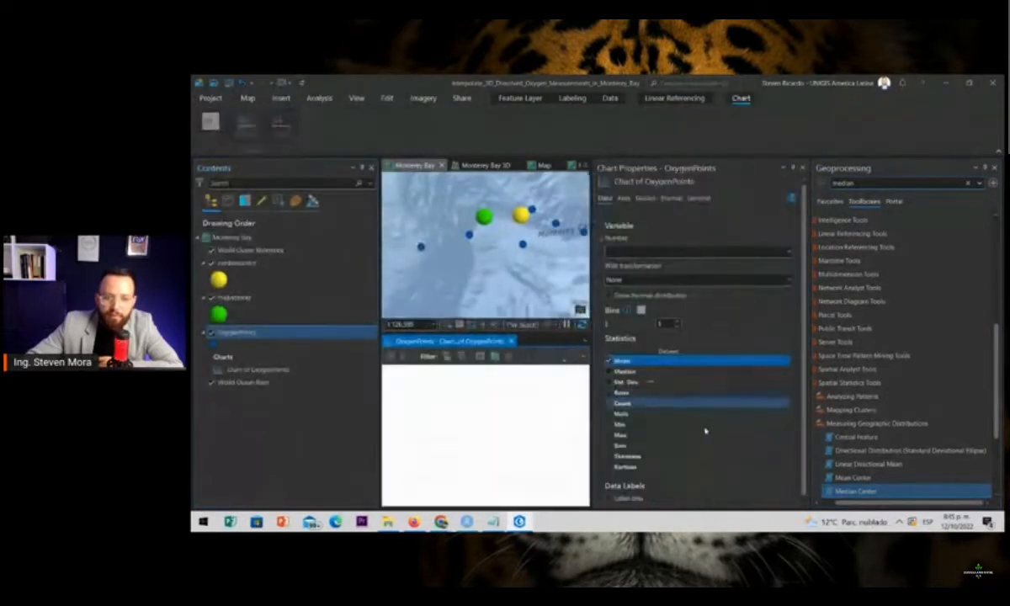
left_click(994, 167)
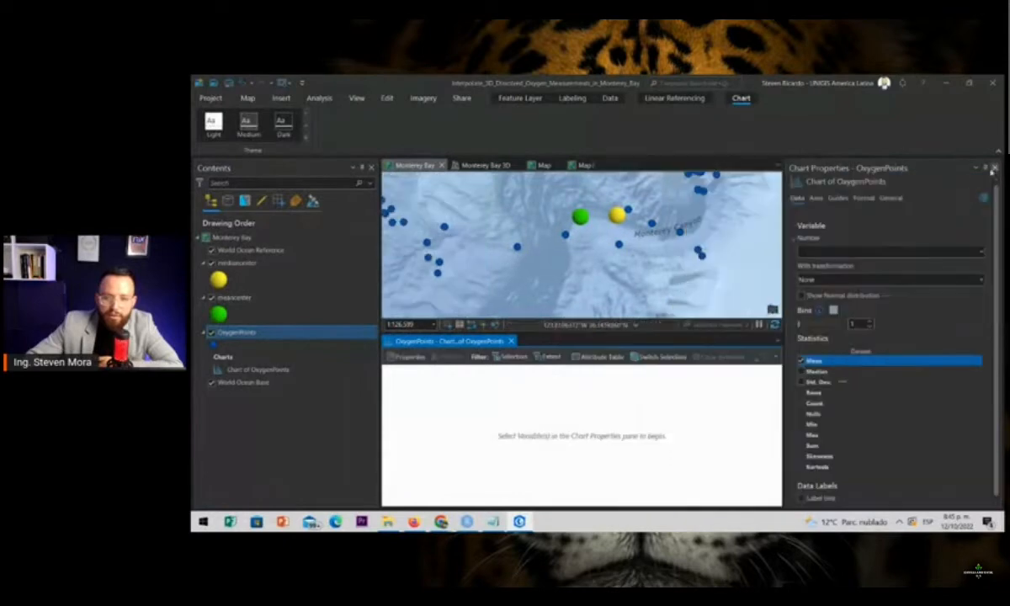
left_click(917, 251)
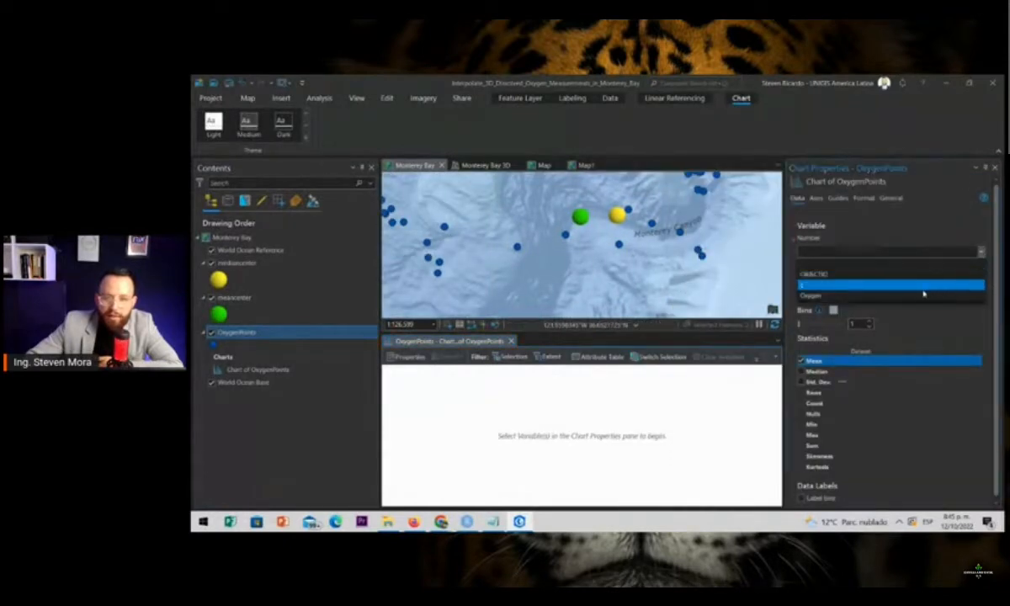
left_click(911, 295)
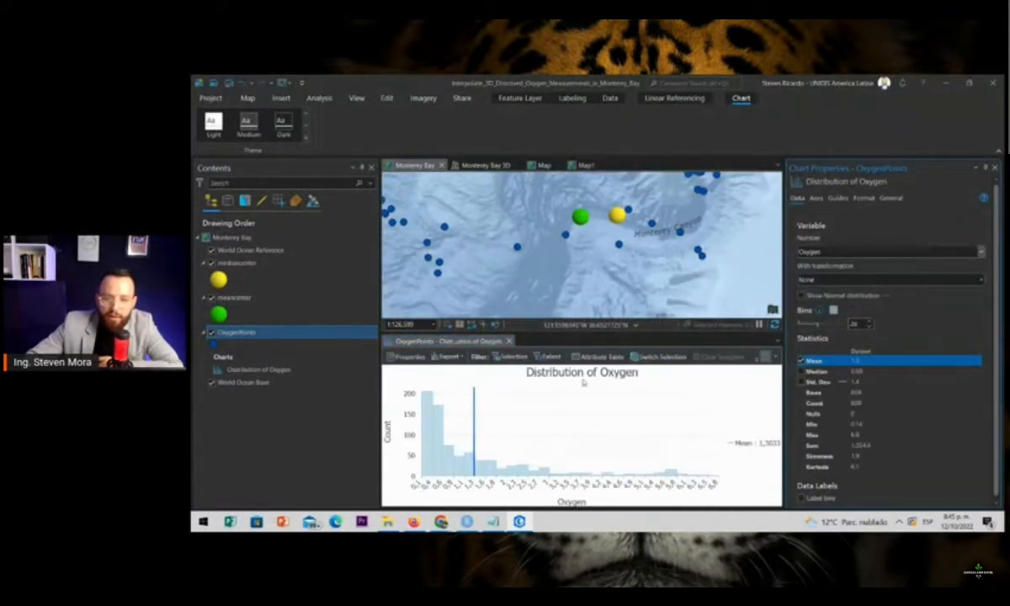
Show the median on the oxygen histogram, enlarge the map area above it and close the chart properties
left_click(801, 371)
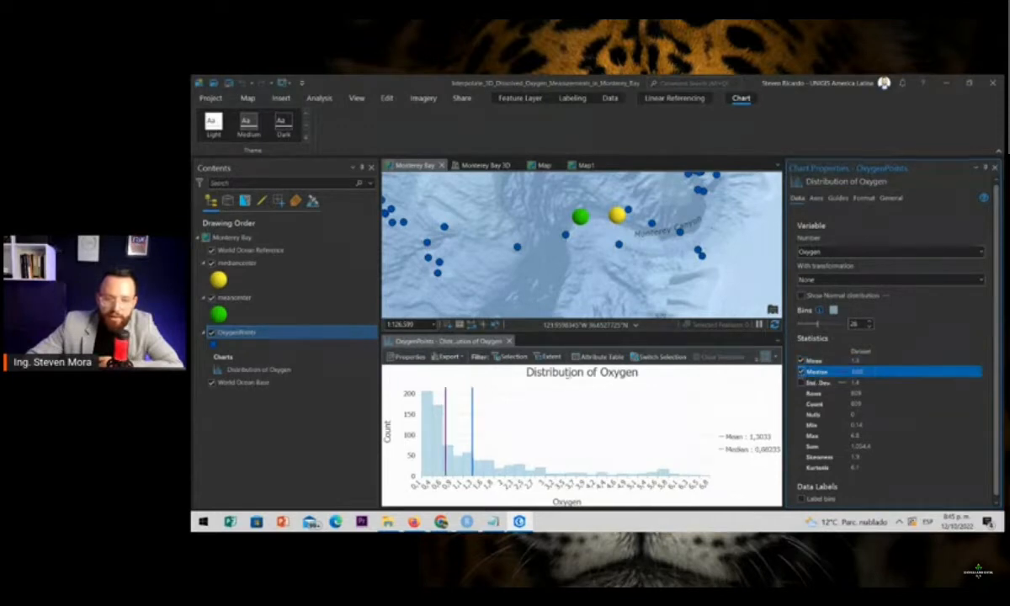
scroll(443, 429, "up", 3)
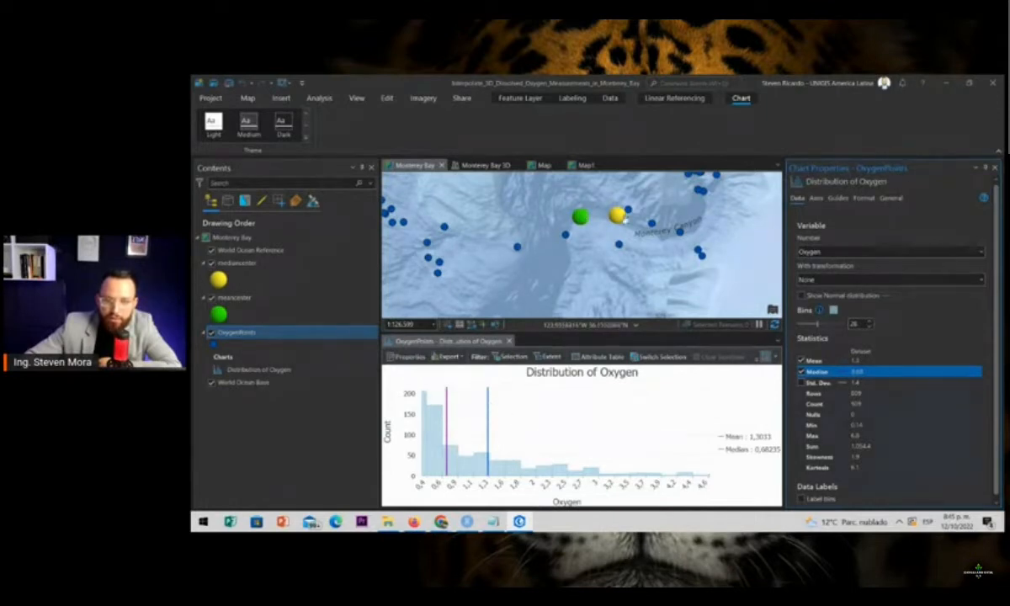
scroll(619, 220, "down", 2)
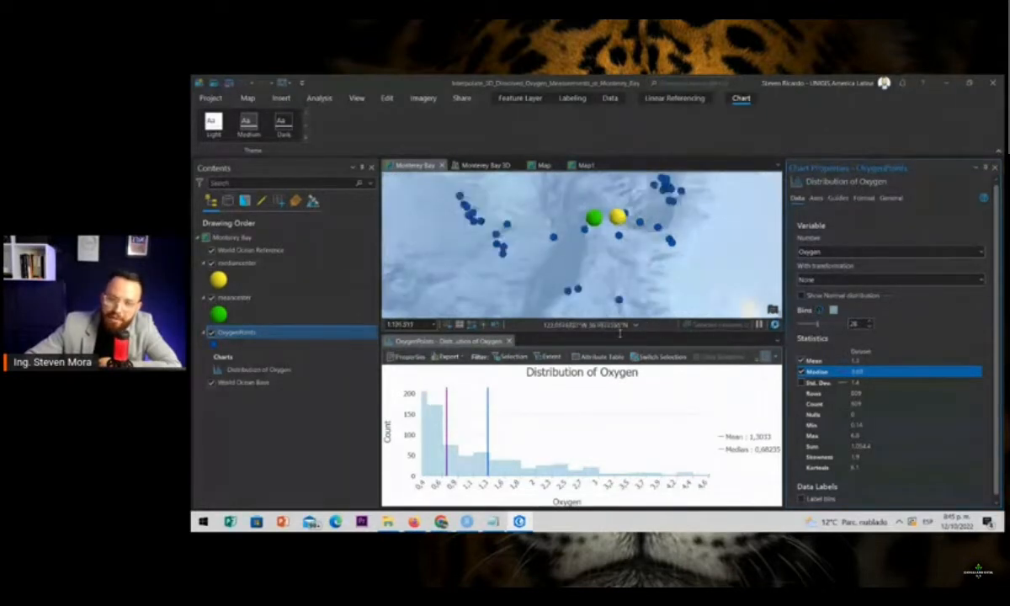
left_click_drag(579, 333, 579, 363)
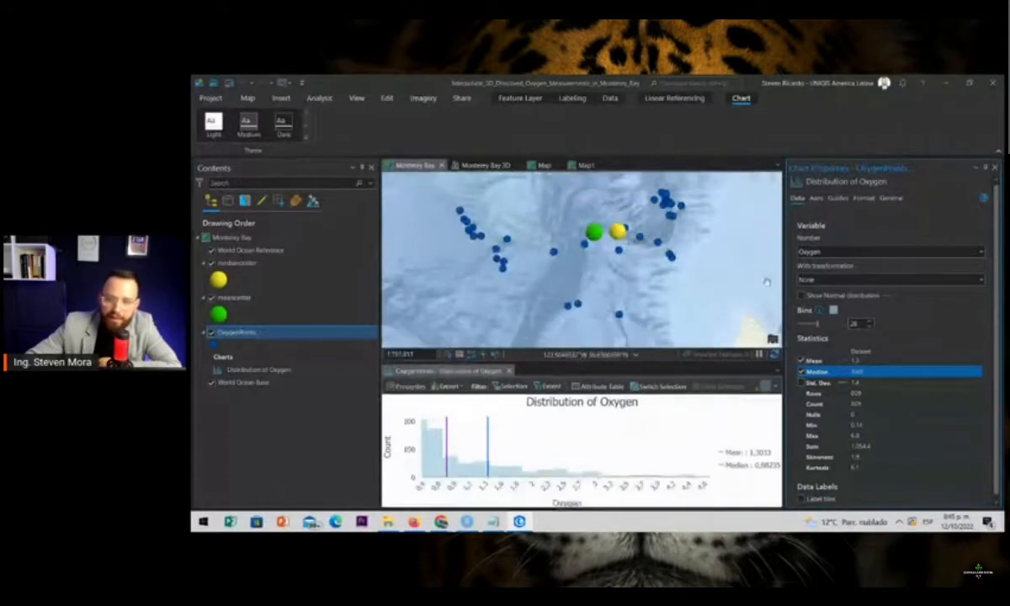
left_click(994, 167)
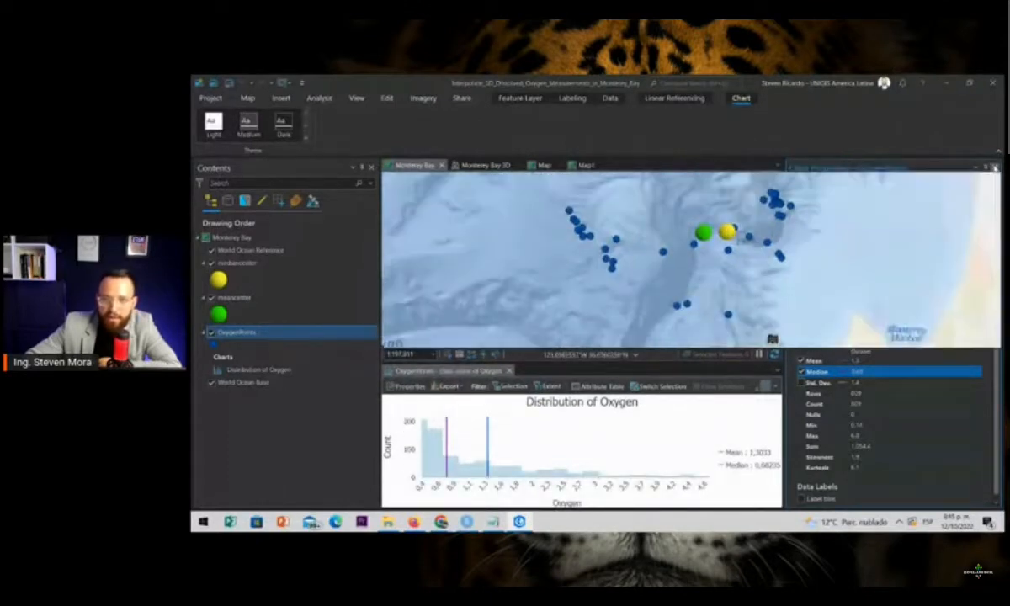
Arrange the Monterey Bay 3D scene and the 2D Monterey Bay map side by side
left_click(542, 165)
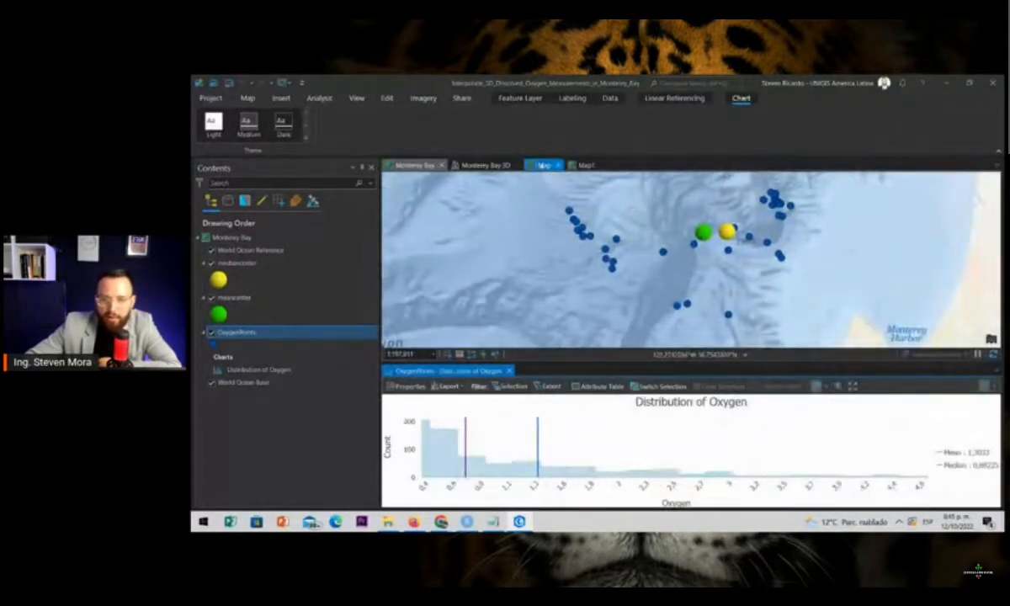
left_click(583, 165)
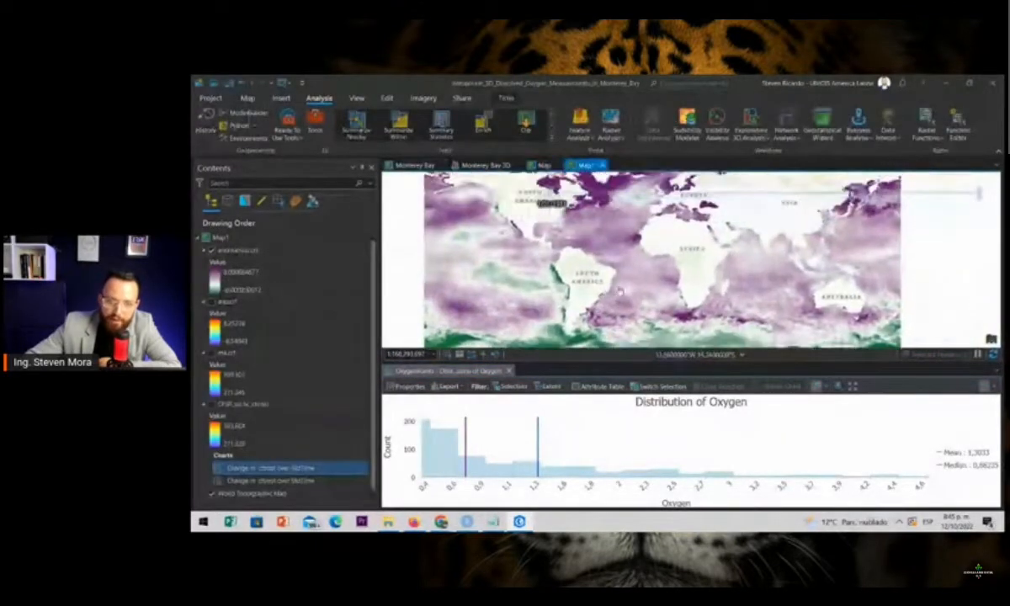
left_click(484, 165)
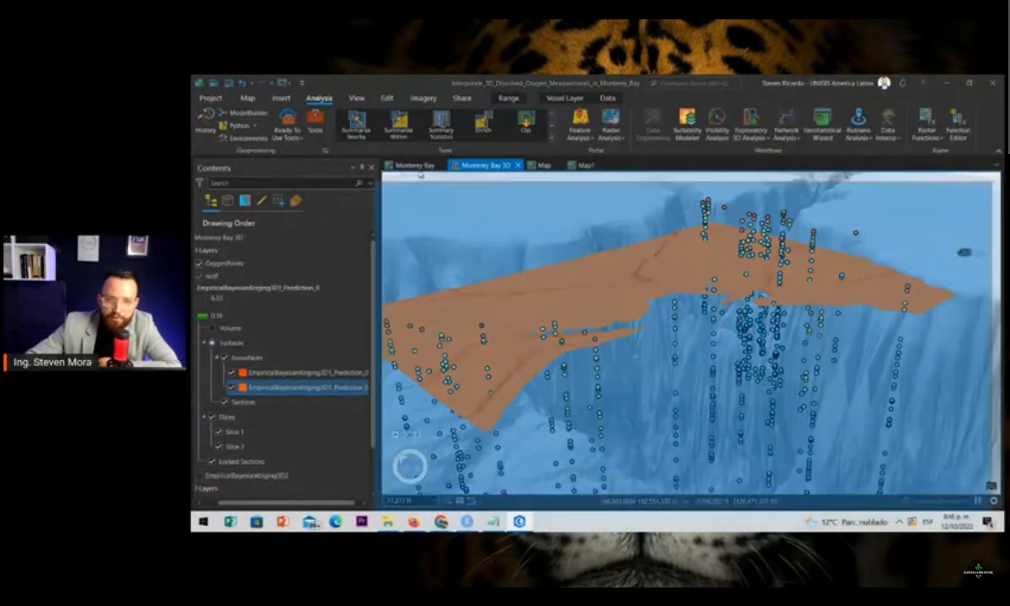
left_click_drag(419, 174, 711, 334)
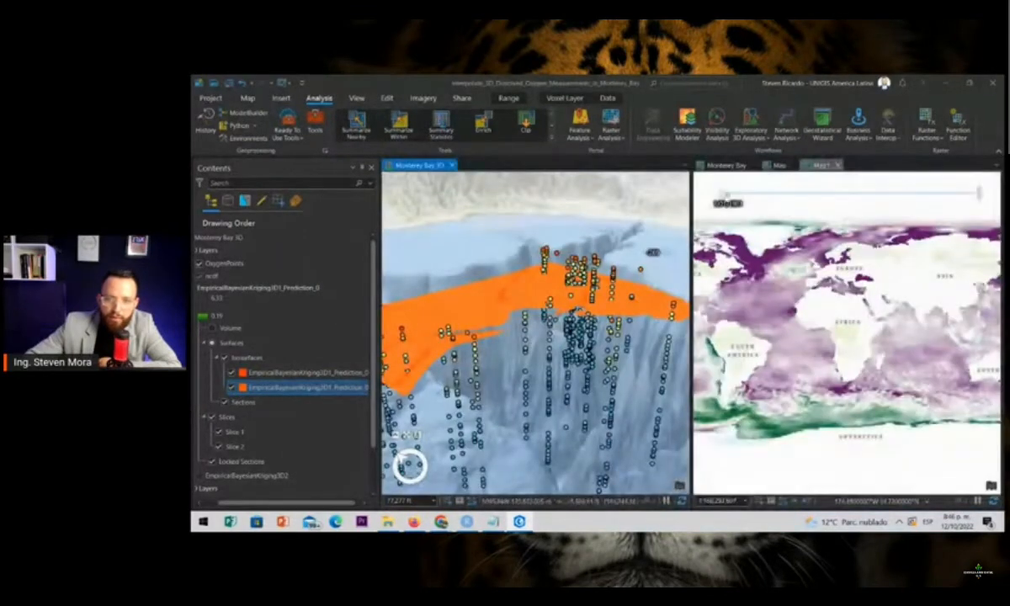
left_click(723, 165)
Link the Monterey Bay 3D scene with the 2D map so both views navigate together
left_click_drag(525, 368, 576, 361)
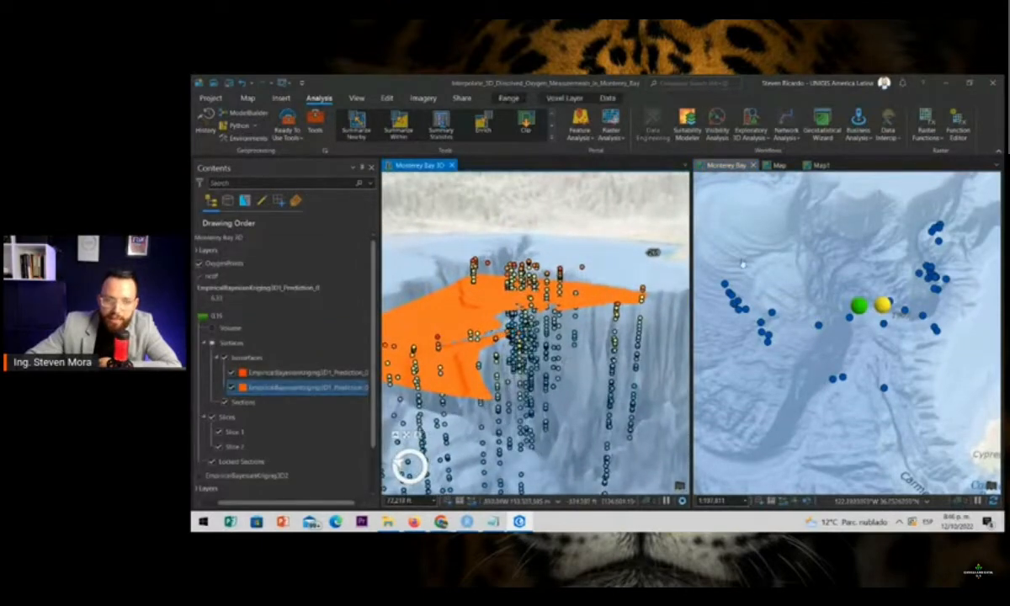
left_click(355, 99)
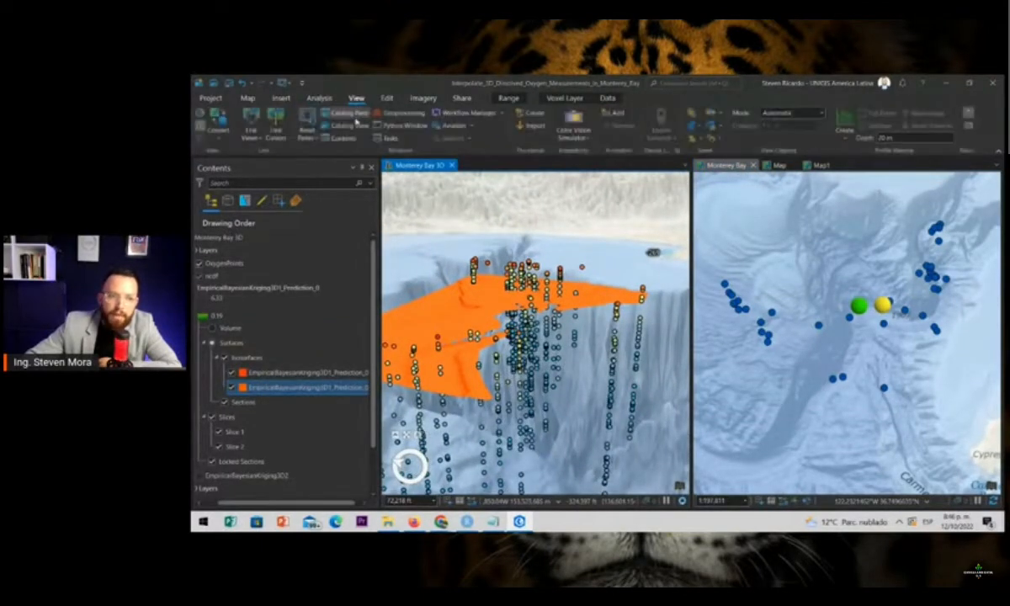
left_click(252, 133)
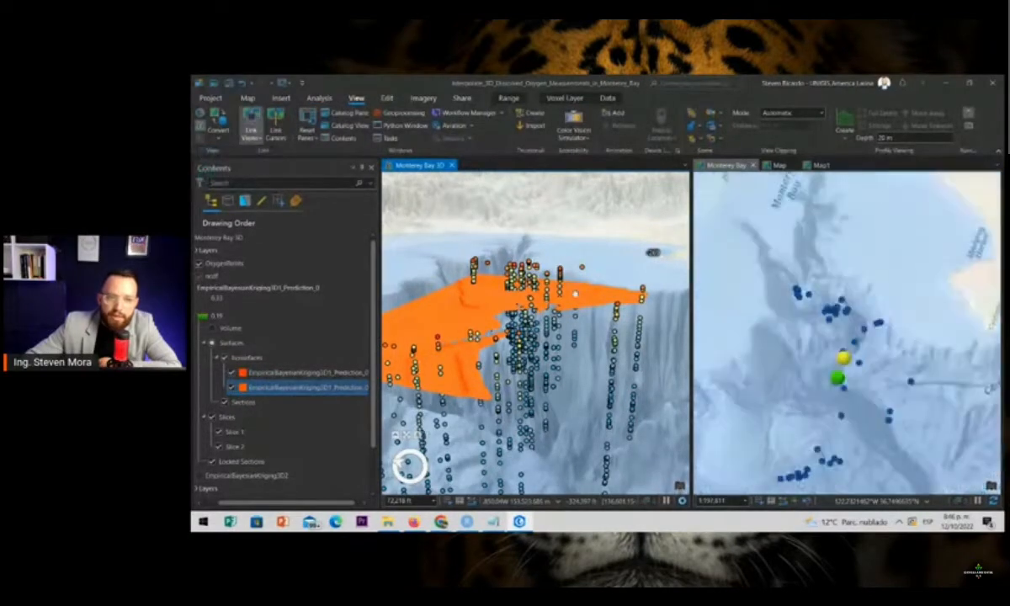
Navigate the linked views to compare the 3D oxygen isosurface and sample points with the mean and median centers
scroll(804, 397, "up", 3)
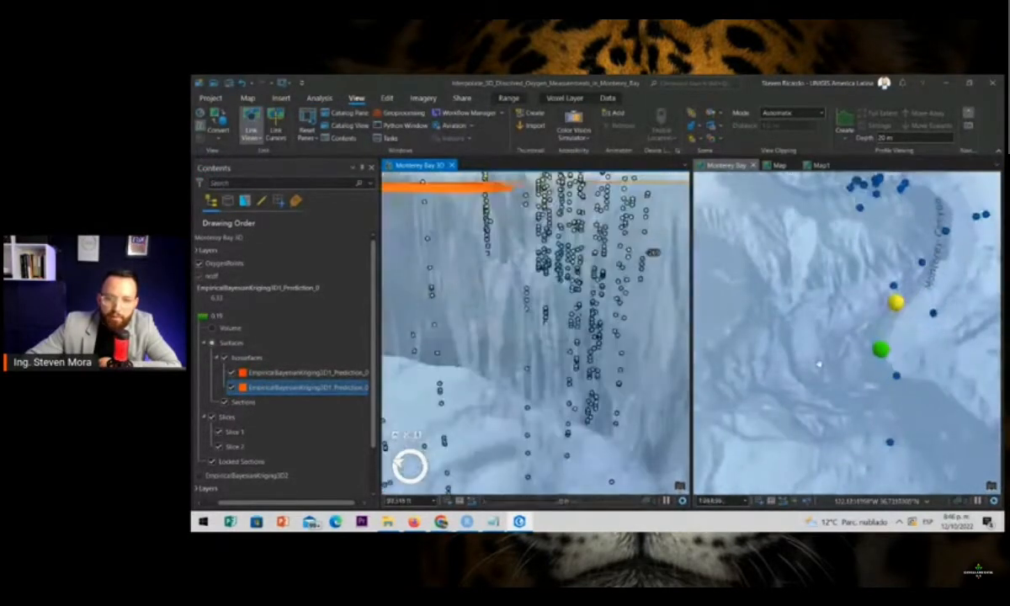
scroll(836, 350, "down", 2)
left_click_drag(832, 351, 790, 392)
left_click_drag(605, 324, 632, 316)
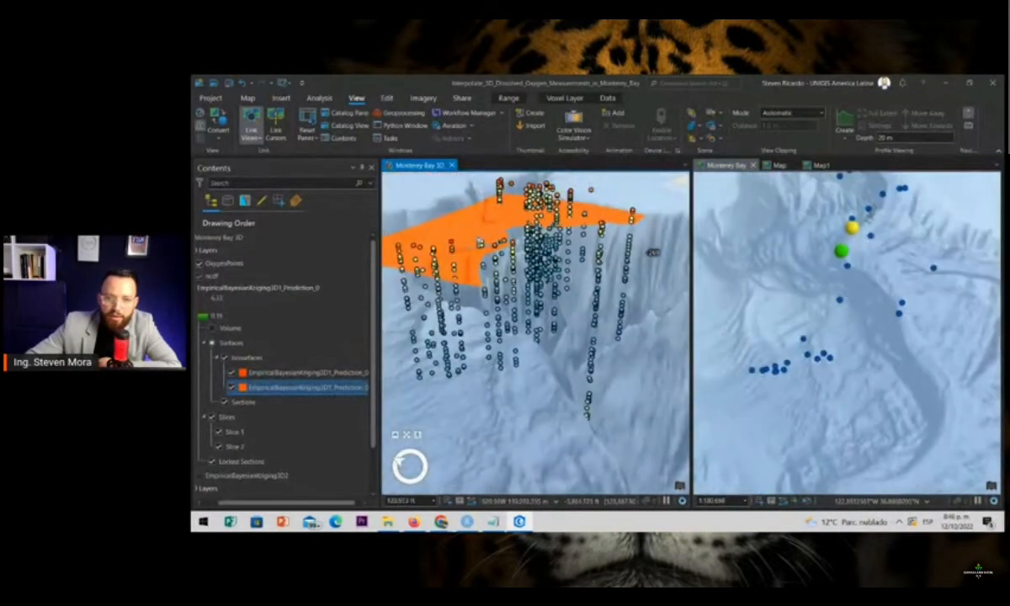
left_click_drag(480, 242, 805, 293)
left_click_drag(791, 336, 791, 340)
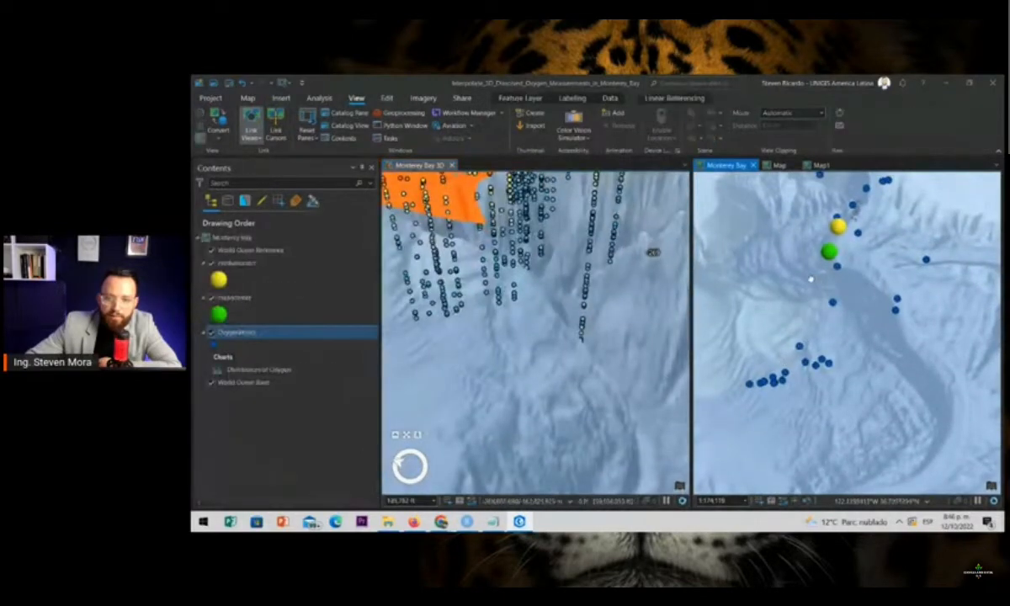
scroll(823, 251, "up", 4)
left_click(568, 349)
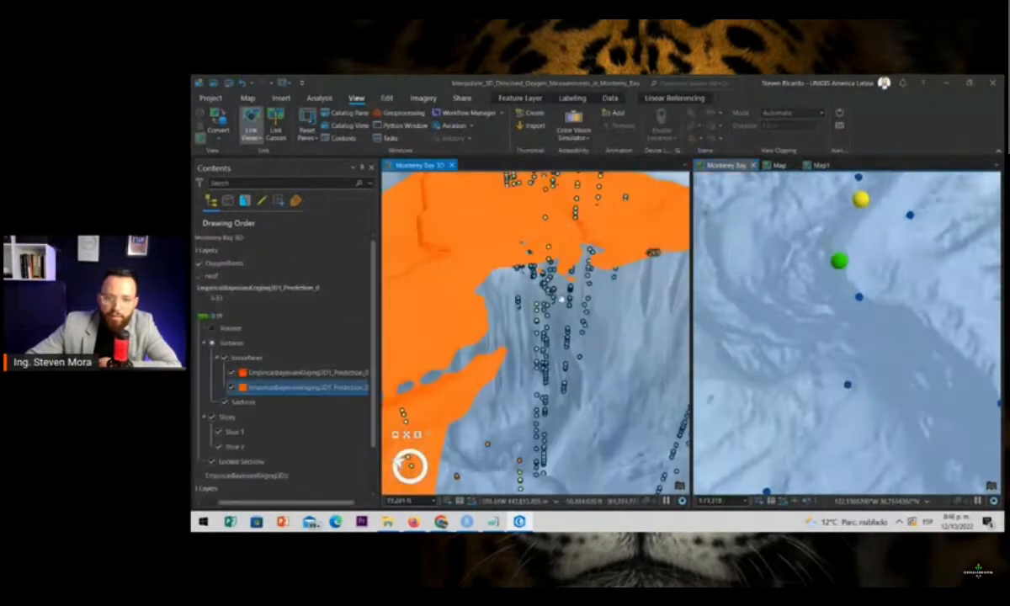
scroll(834, 270, "down", 2)
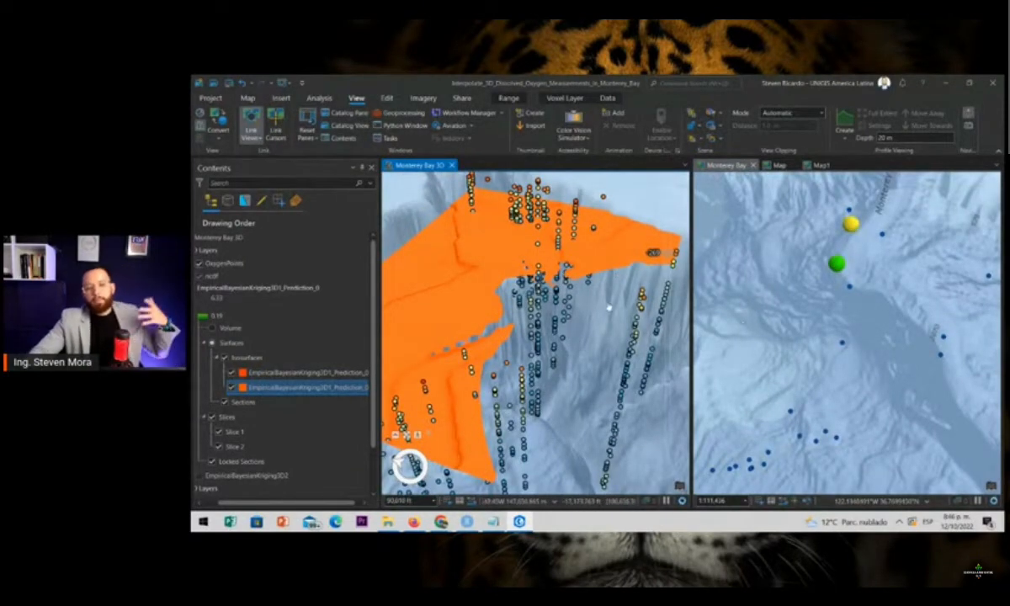
scroll(620, 301, "down", 2)
scroll(602, 289, "down", 1)
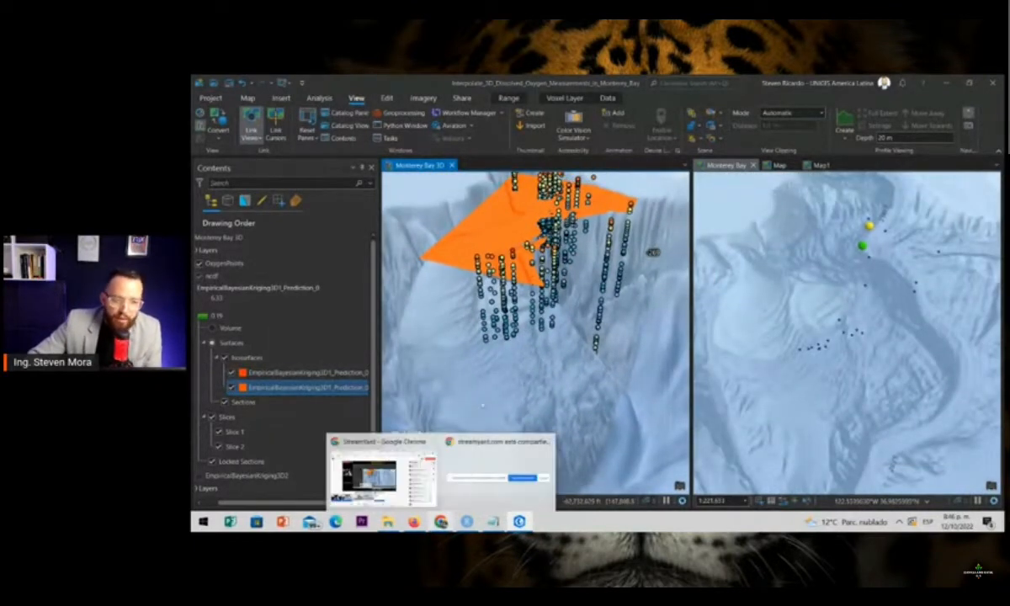
mouse_move(440, 521)
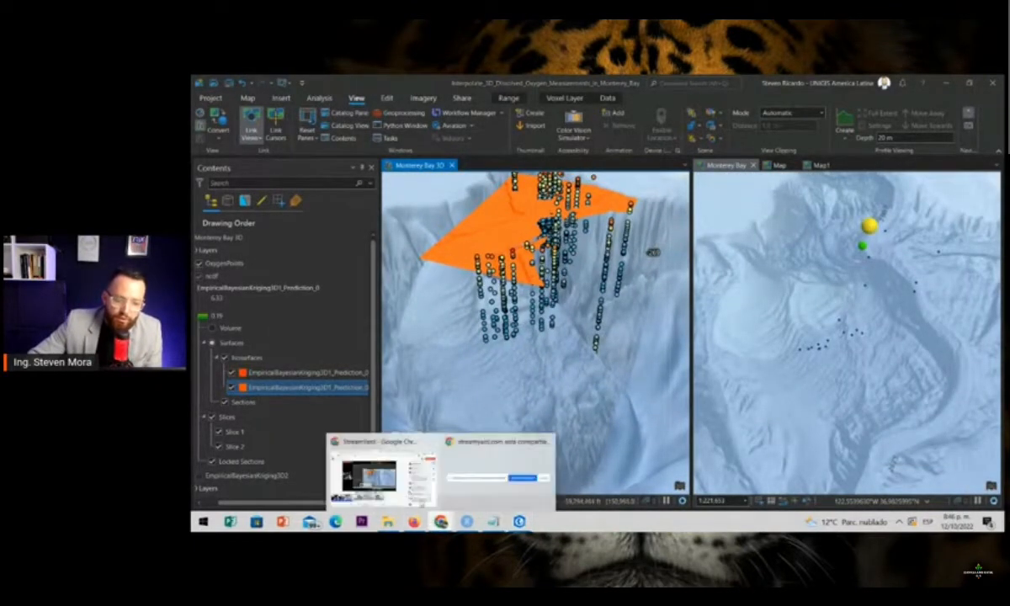